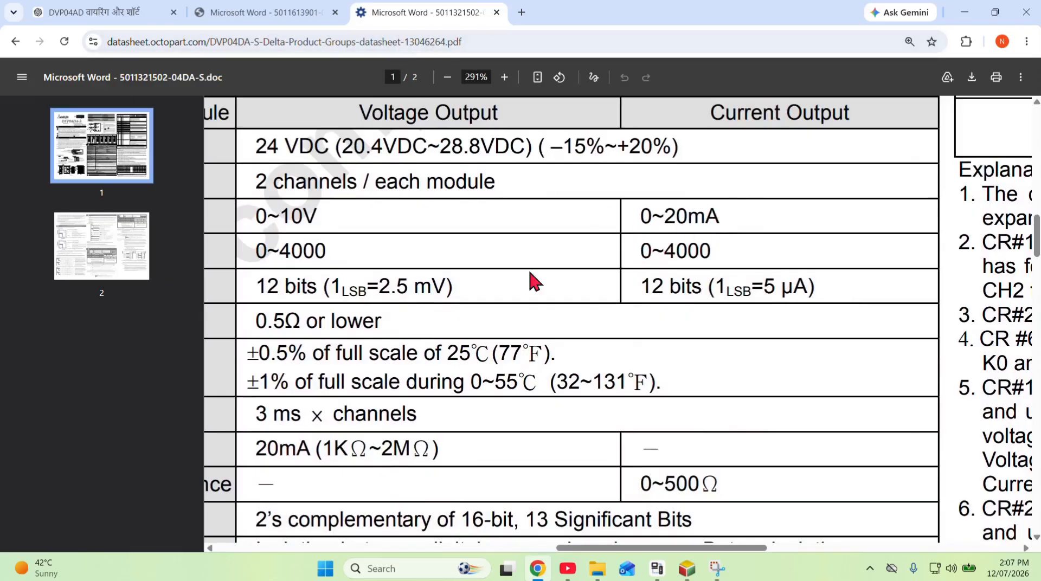
# Switch to the ISPSoft ladder program and comment Network 8 as "scaleing channel 1"
pyautogui.moveTo(686, 568)
pyautogui.click(684, 537)
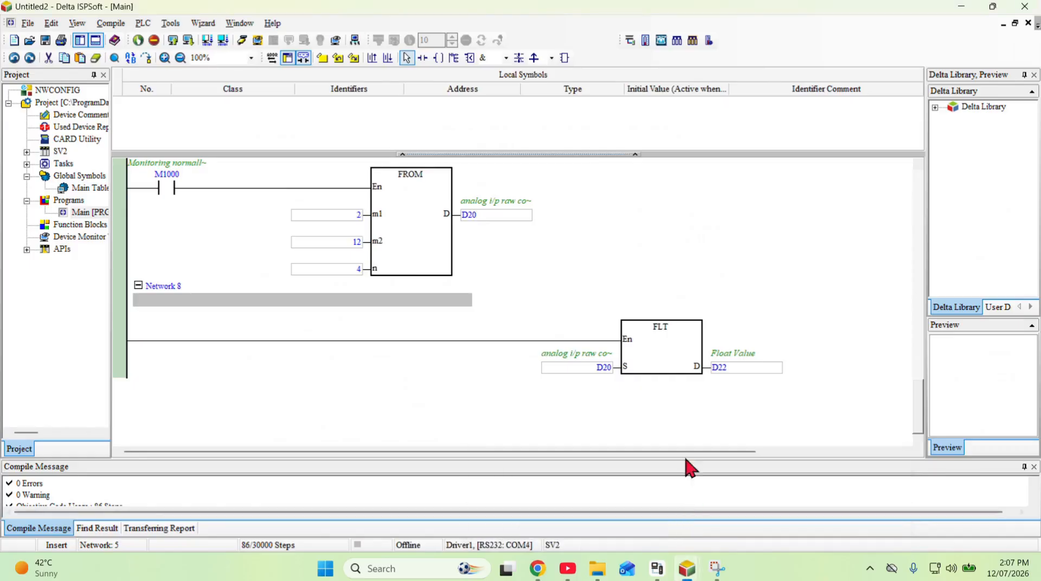
pyautogui.click(648, 364)
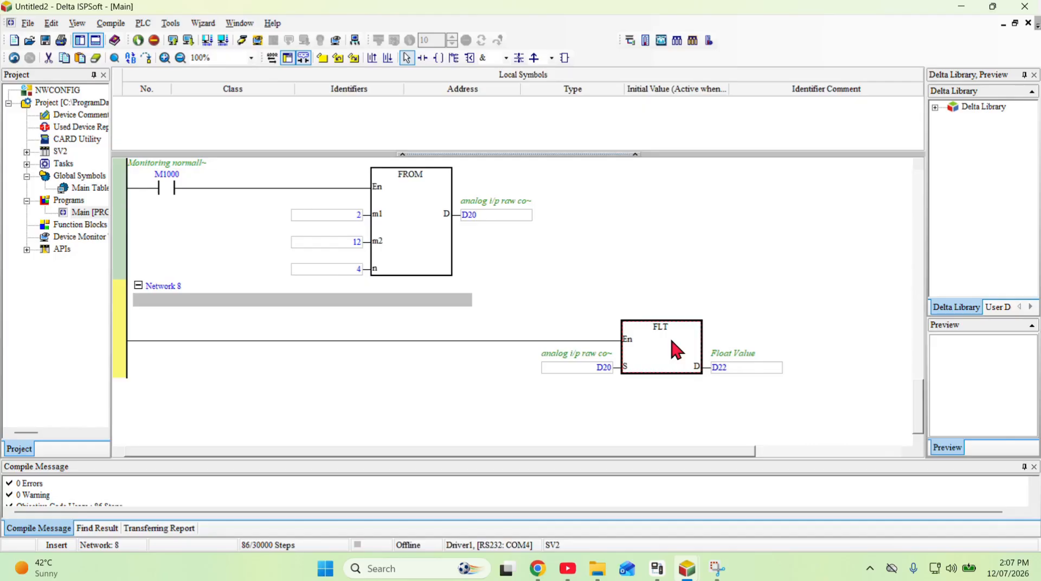
pyautogui.doubleClick(186, 299)
pyautogui.write('sad')
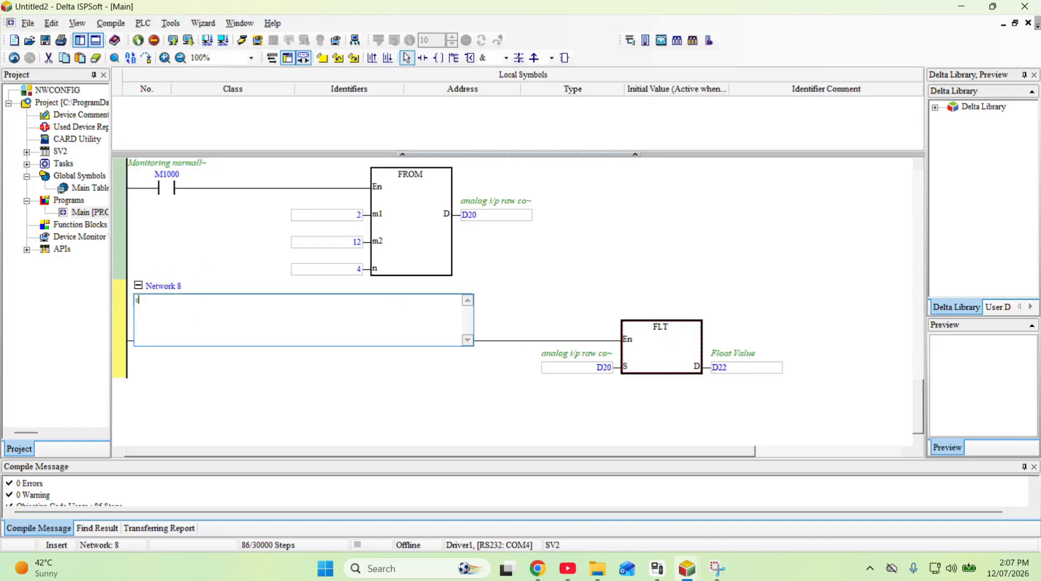
pyautogui.press('BackSpace')
pyautogui.press('BackSpace')
pyautogui.write('caleing channel 1')
pyautogui.click(196, 401)
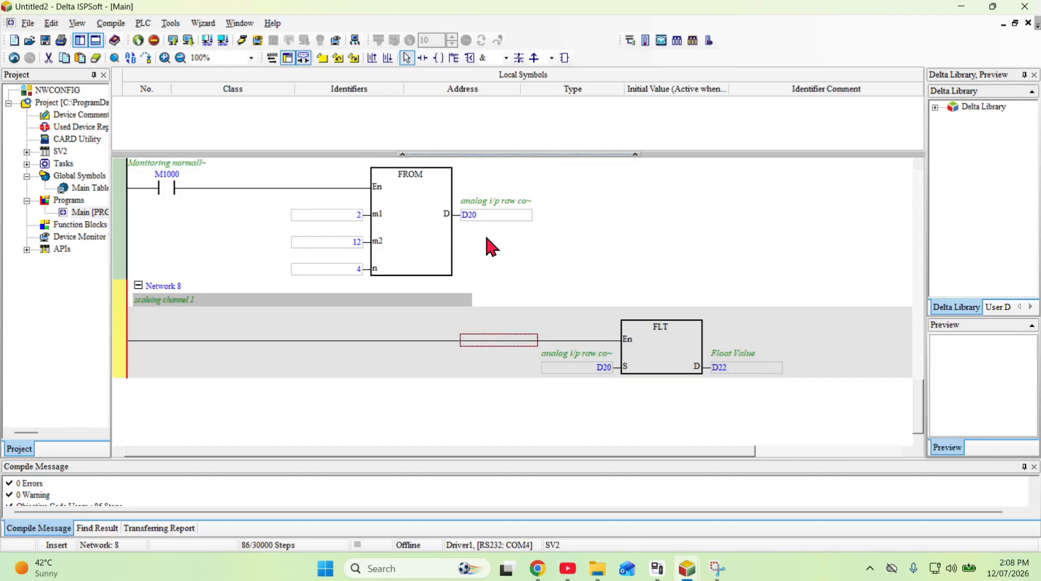
# Add a DESUB instruction block below the FLT block in Network 8
pyautogui.click(657, 357)
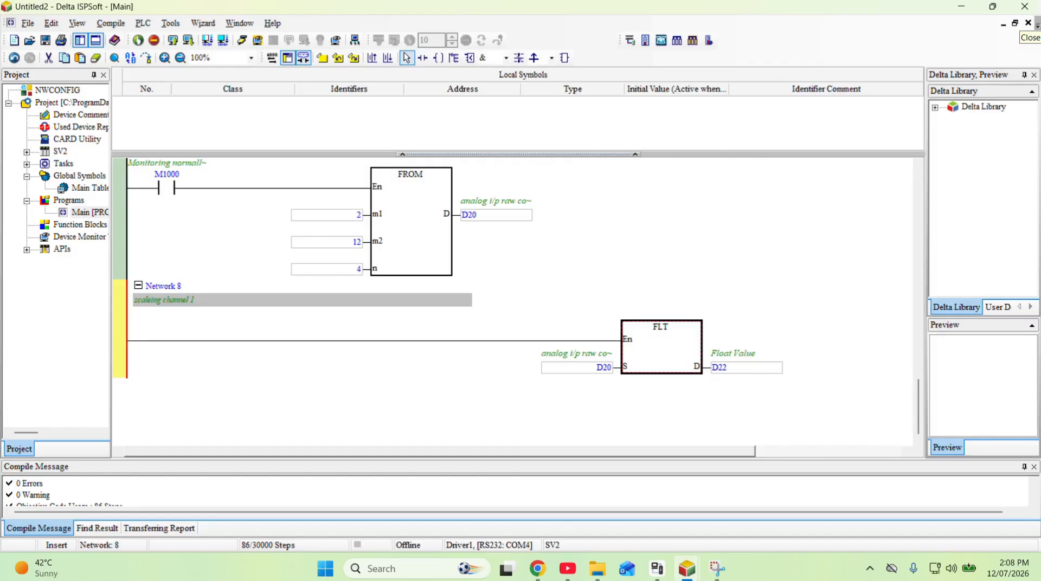
pyautogui.write('d')
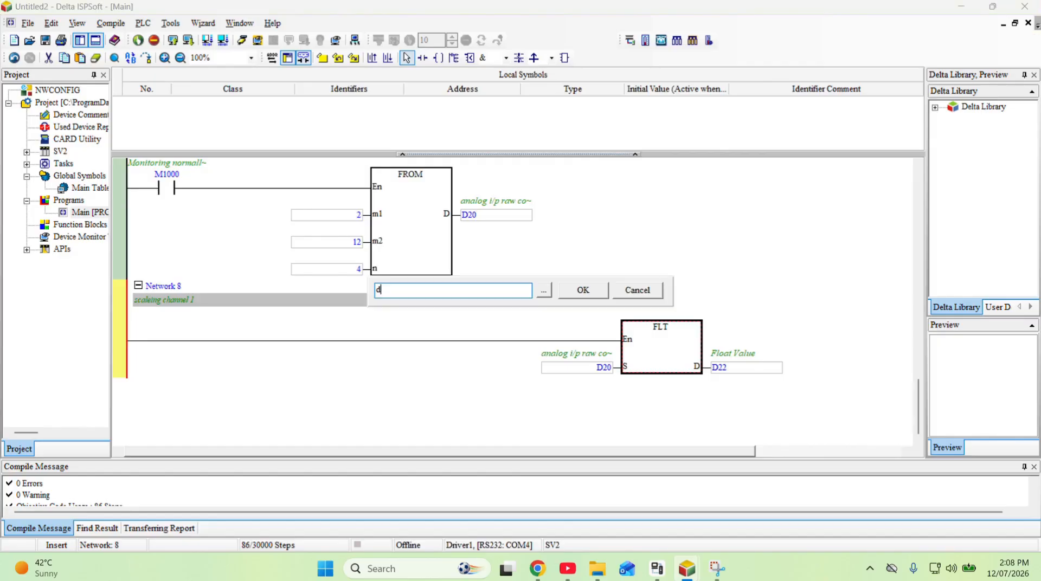
pyautogui.write('esub')
pyautogui.press('Return')
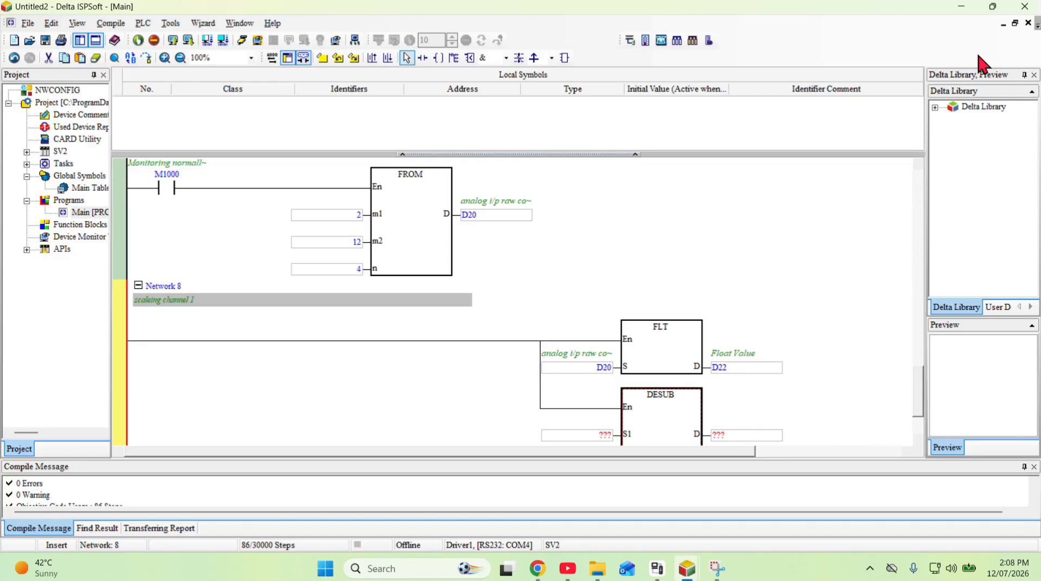
# Set the DESUB block's S1 to D22, S2 to 2000 and output D to D24
pyautogui.scroll(-1, 580, 446)
pyautogui.doubleClick(601, 397)
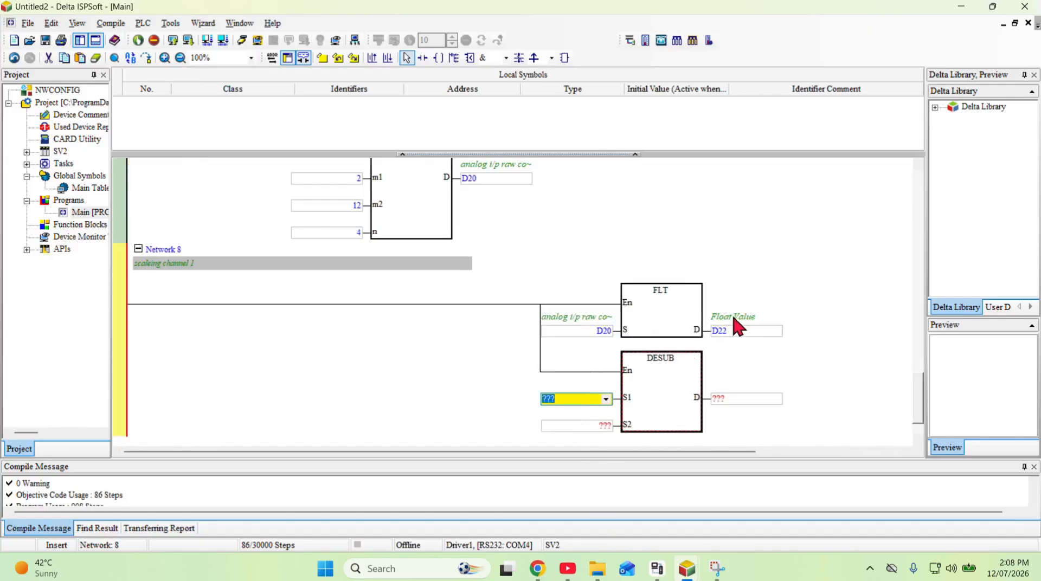
pyautogui.write('d22')
pyautogui.click(521, 398)
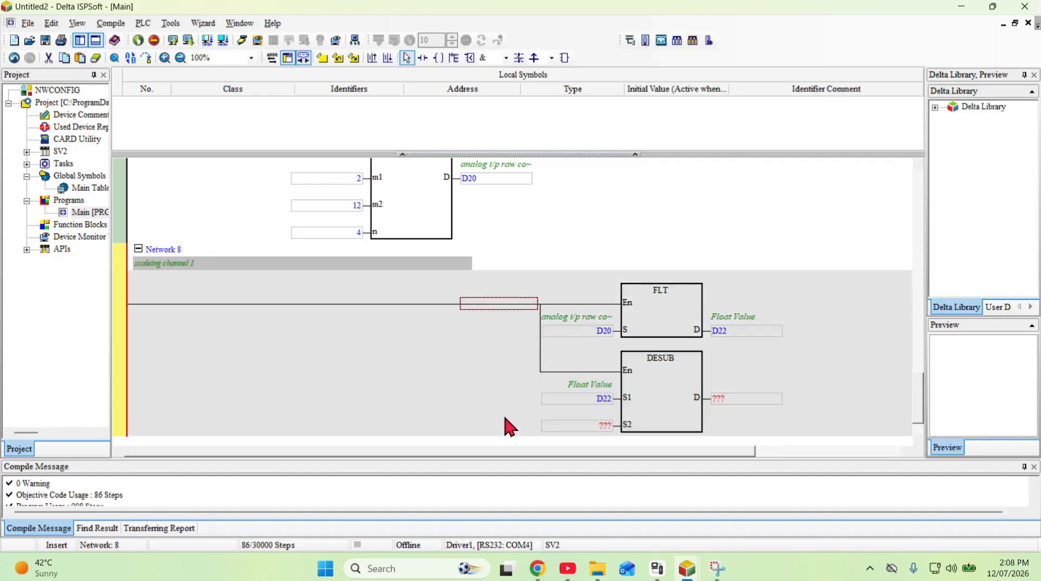
pyautogui.click(599, 422)
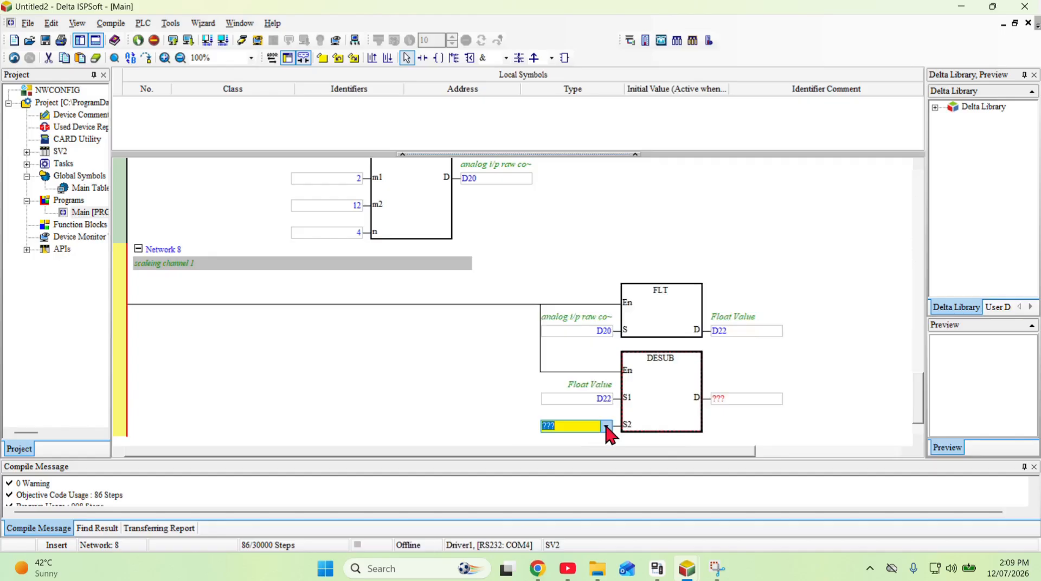
pyautogui.write('2000')
pyautogui.press('Return')
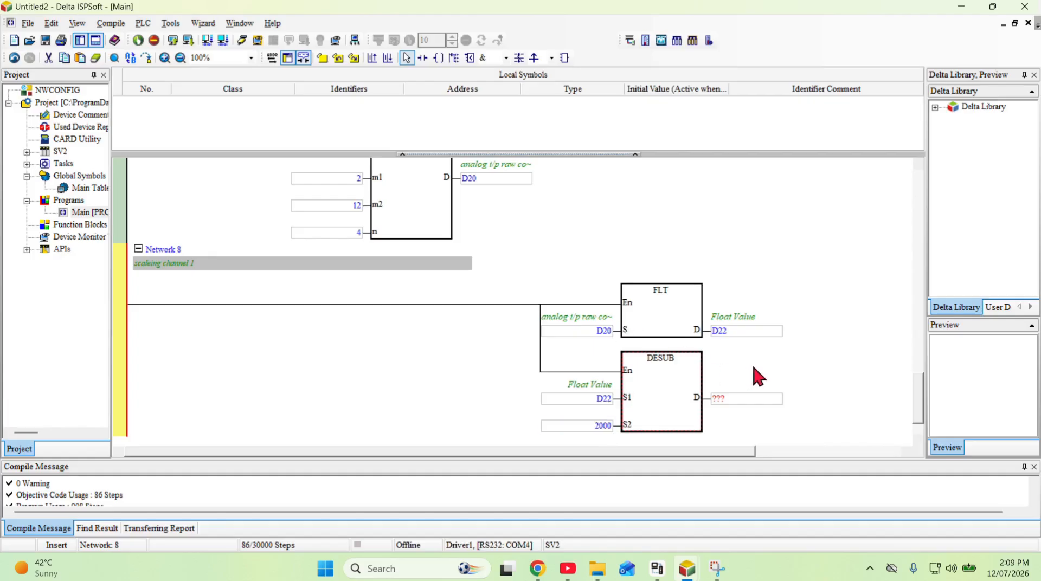
pyautogui.doubleClick(733, 399)
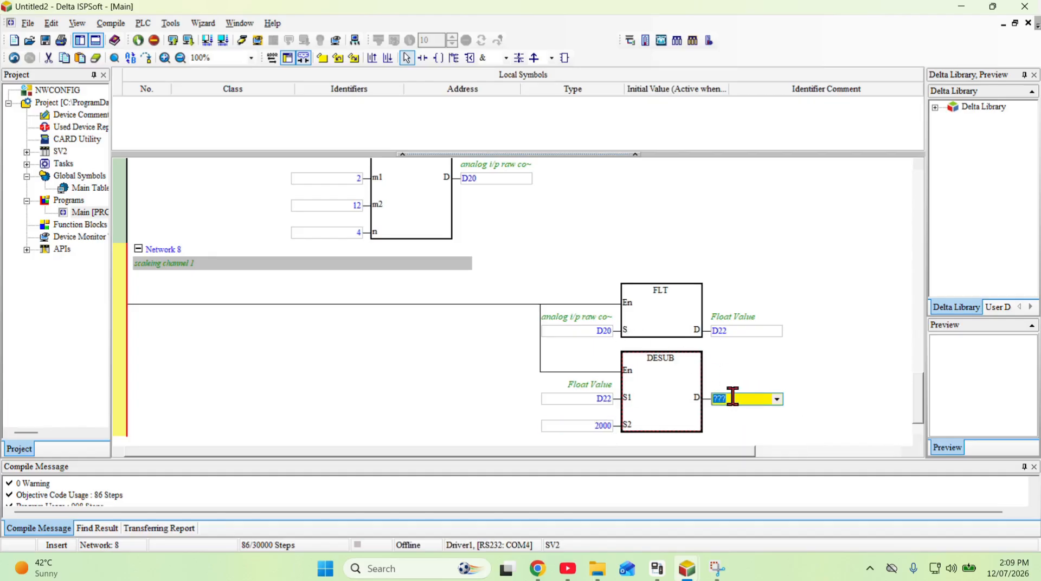
pyautogui.write('d24')
pyautogui.press('Return')
# Add a DEMUL instruction block below the DESUB block in Network 8
pyautogui.scroll(-3, 715, 406)
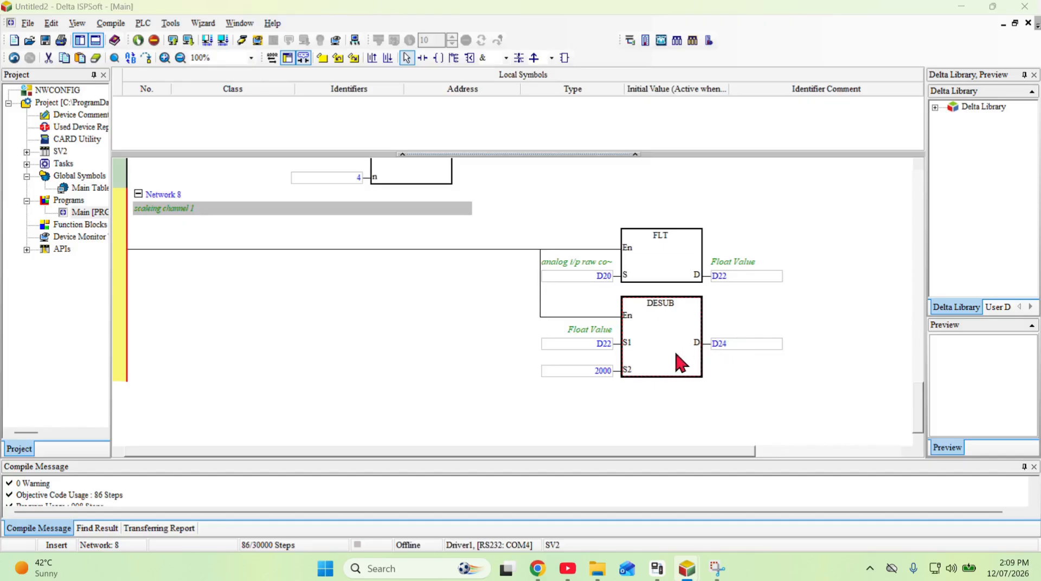
pyautogui.write('demul')
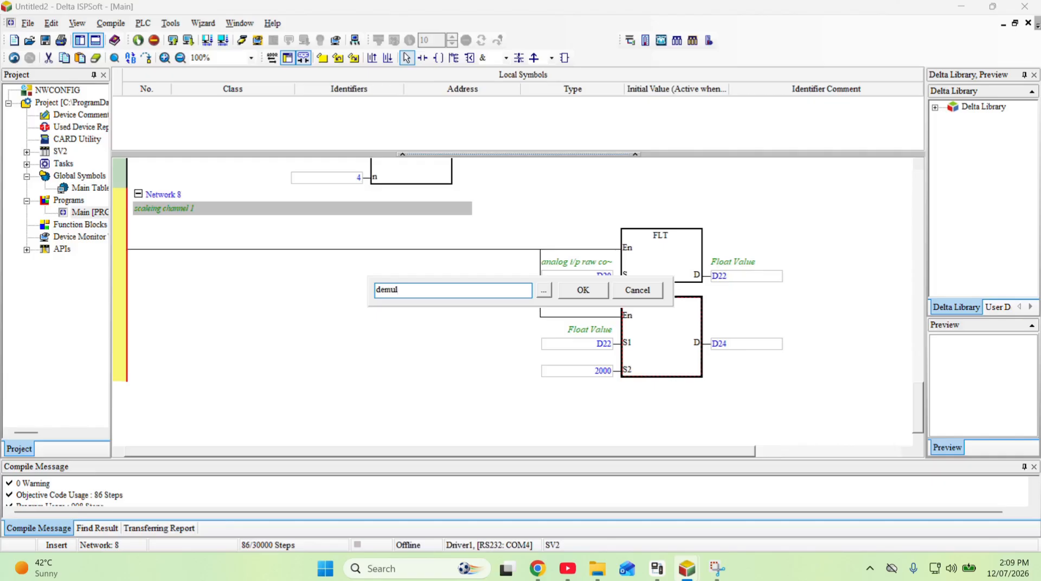
pyautogui.press('Return')
# Set the DEMUL block's S1 to D24, S2 to 5 and output D to D26
pyautogui.scroll(-3, 680, 362)
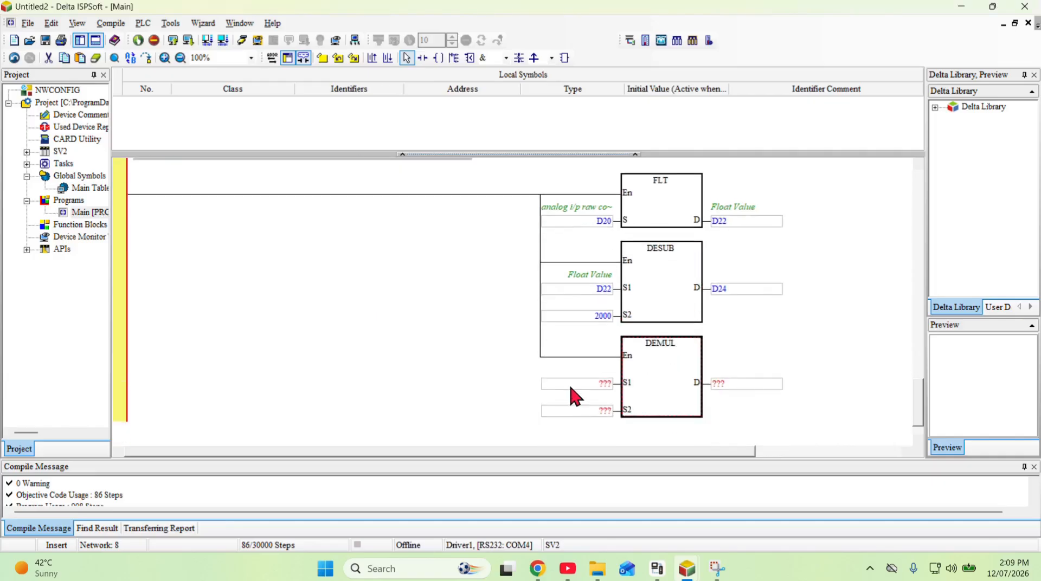
pyautogui.click(581, 382)
pyautogui.write('d24')
pyautogui.click(594, 410)
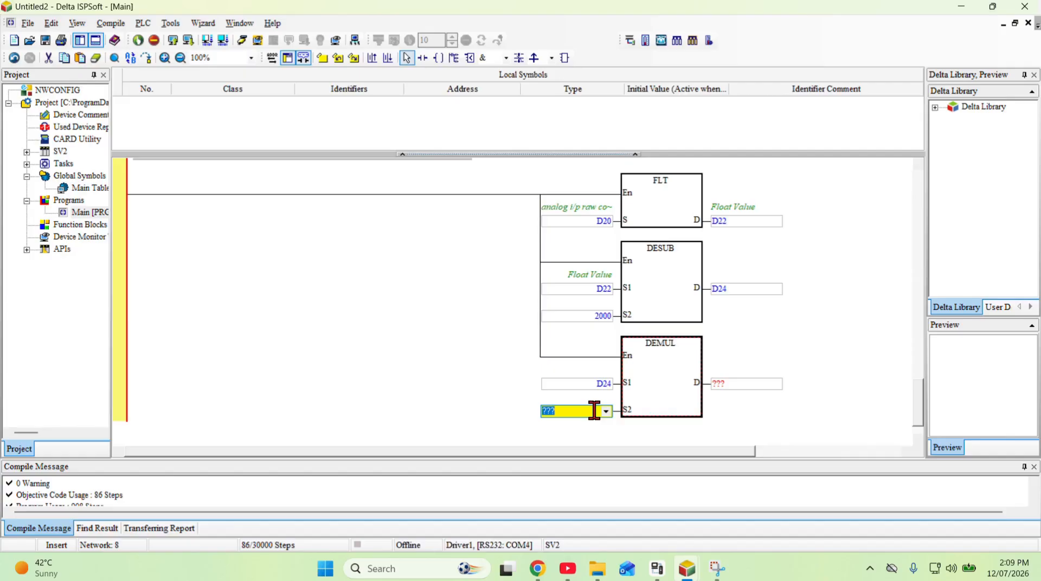
pyautogui.write('5')
pyautogui.press('Return')
pyautogui.click(743, 384)
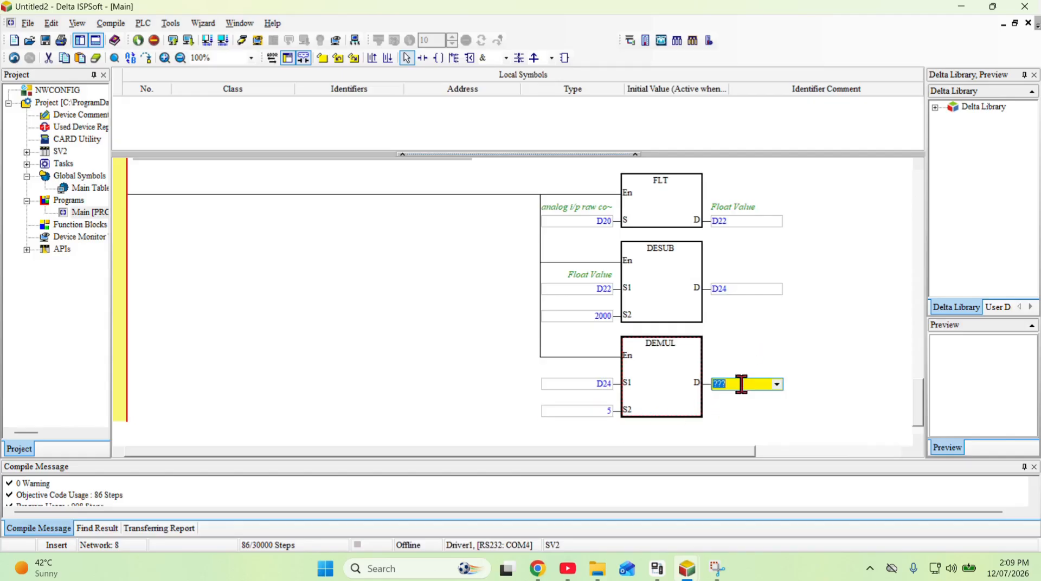
pyautogui.write('d26')
pyautogui.click(799, 350)
# Add a DEDIV instruction block below the DEMUL block in Network 8
pyautogui.scroll(-2, 798, 349)
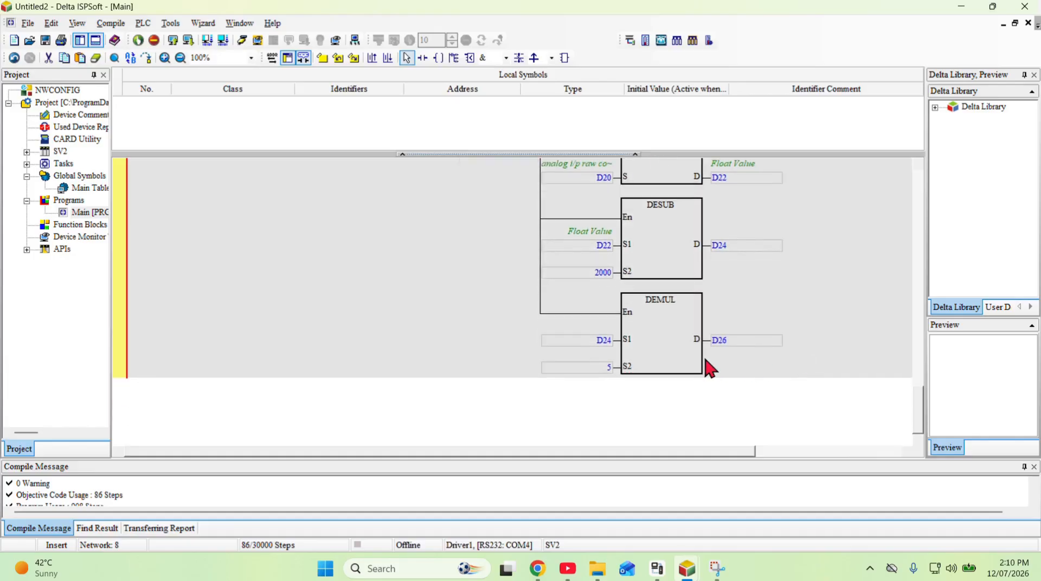
pyautogui.click(670, 356)
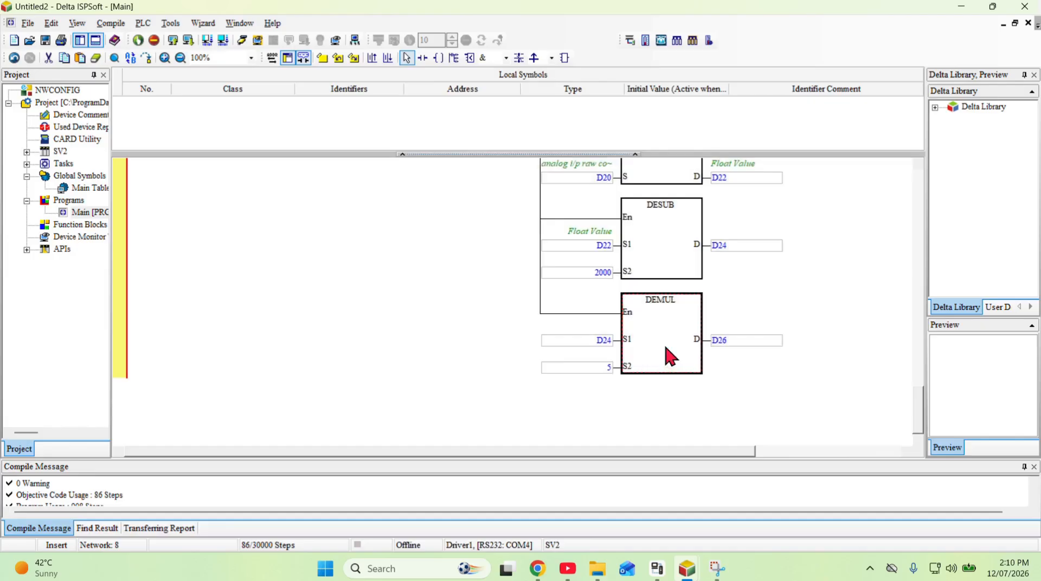
pyautogui.write('dediv')
pyautogui.press('Return')
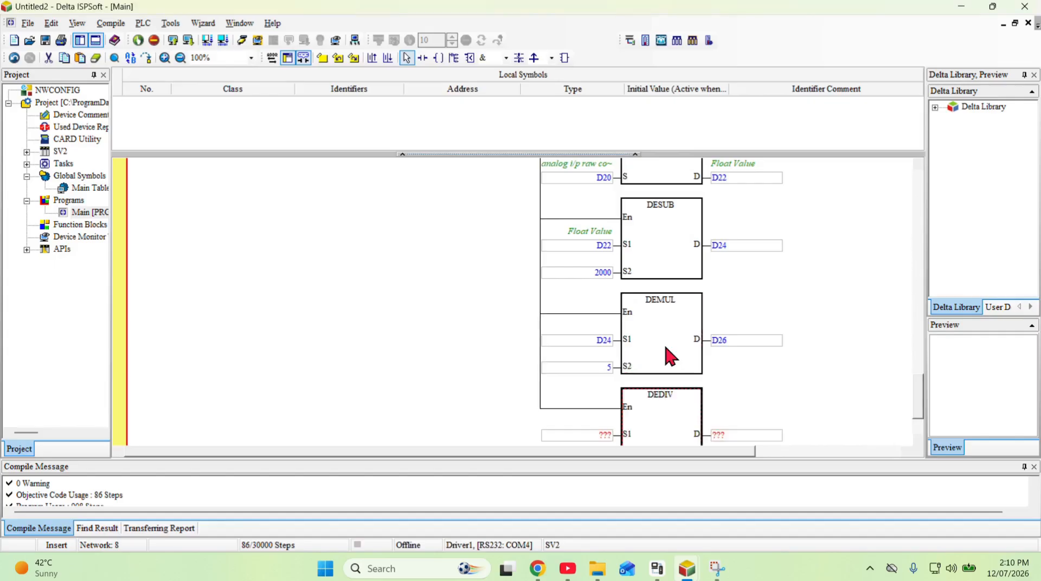
# Set the DEDIV block's S1 to D26, S2 to 2000 and output D to D28
pyautogui.doubleClick(591, 431)
pyautogui.write('d26')
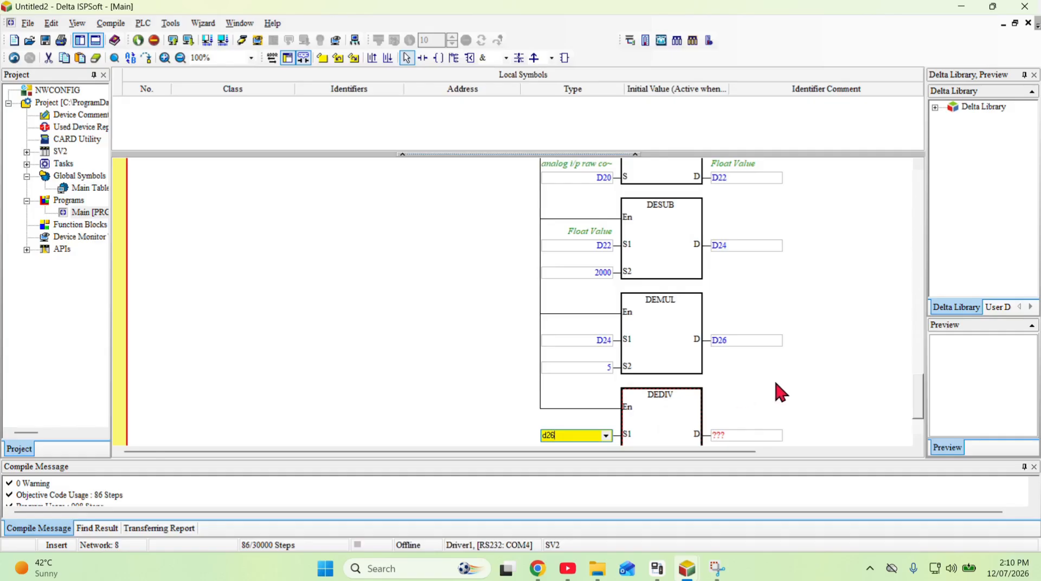
pyautogui.click(838, 377)
pyautogui.scroll(-5, 840, 383)
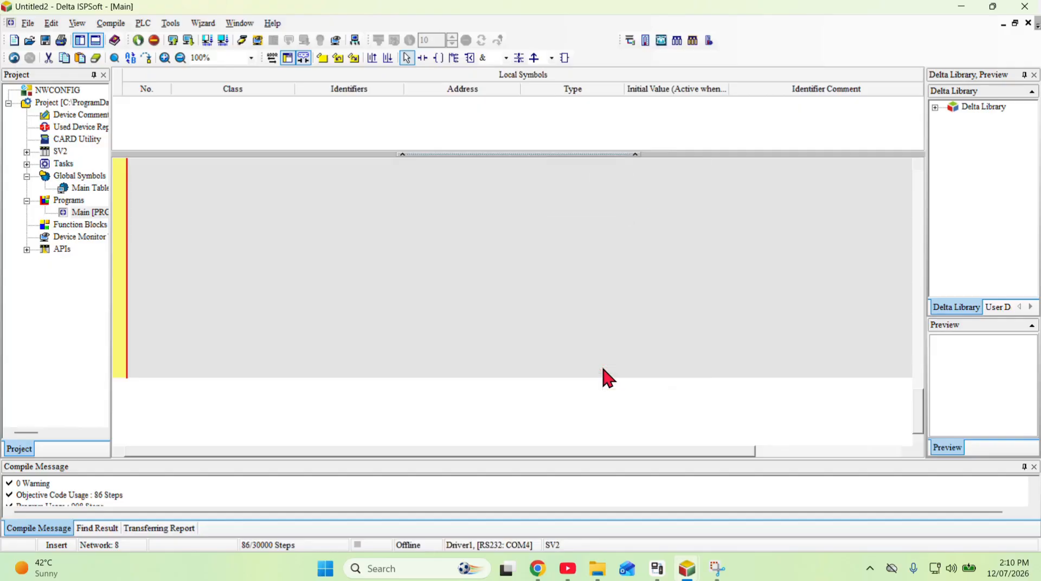
pyautogui.doubleClick(603, 369)
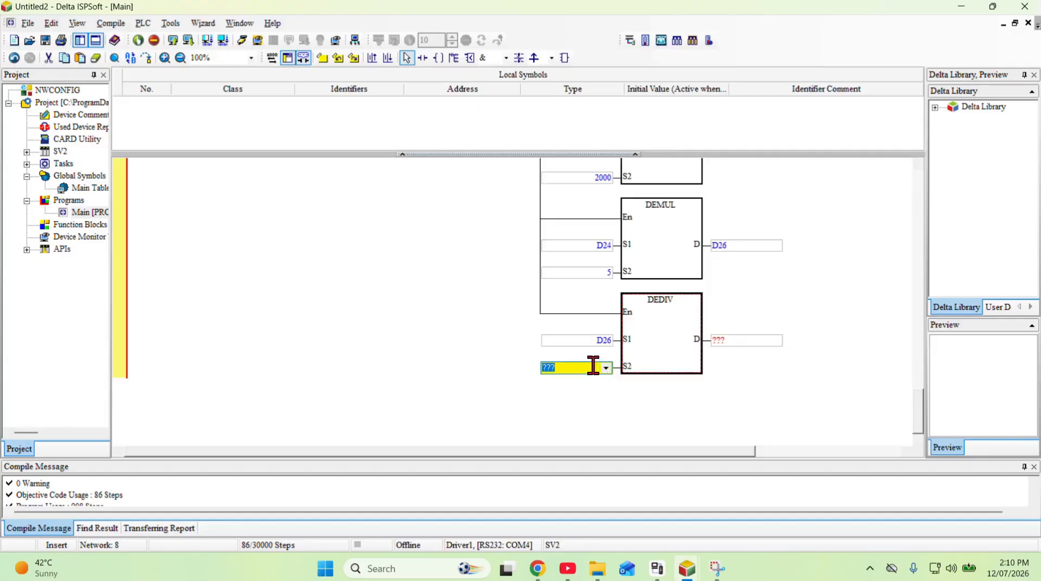
pyautogui.write('2000')
pyautogui.click(417, 287)
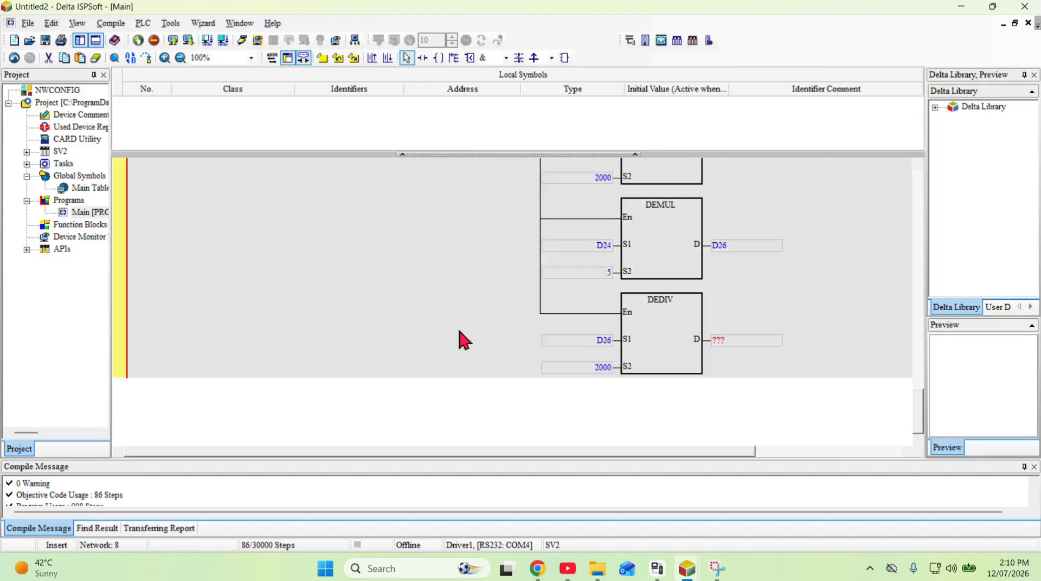
pyautogui.click(728, 340)
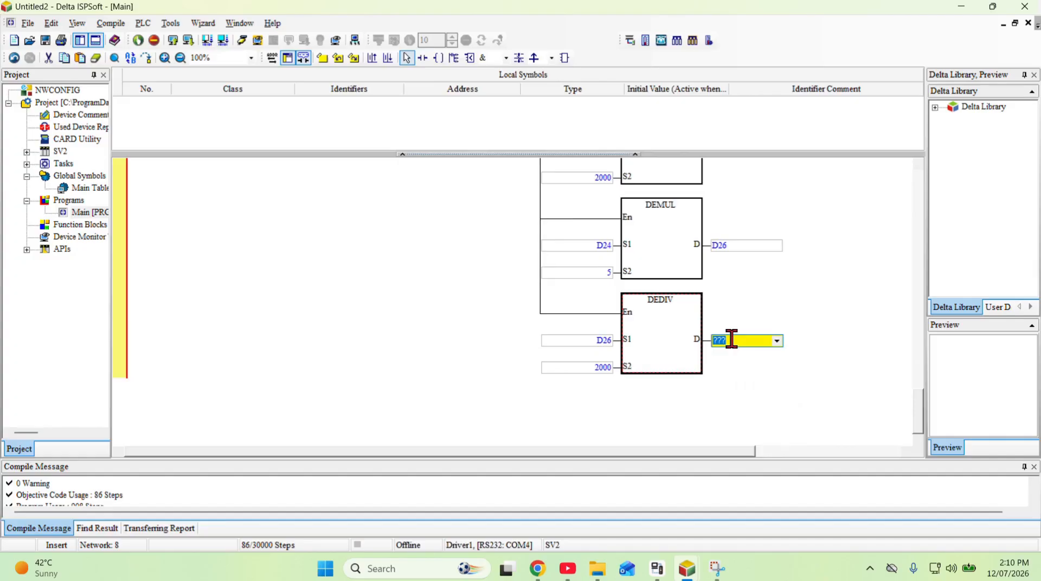
pyautogui.write('d28')
pyautogui.press('Return')
# Label the DEDIV output device D28 with the comment "Pressure in Bar"
pyautogui.doubleClick(745, 326)
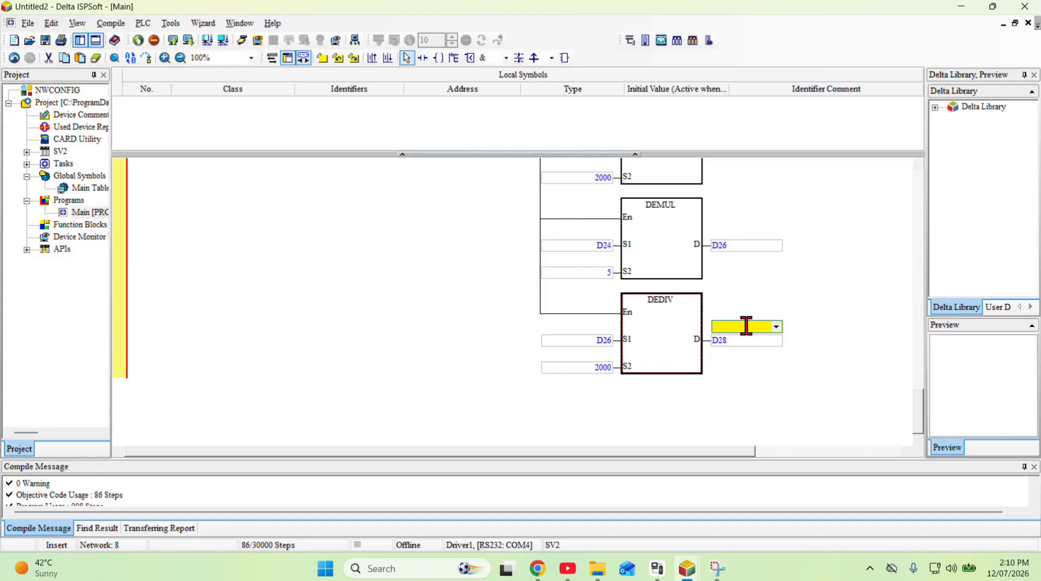
pyautogui.write('Pressure in B')
pyautogui.write('ar')
pyautogui.click(822, 322)
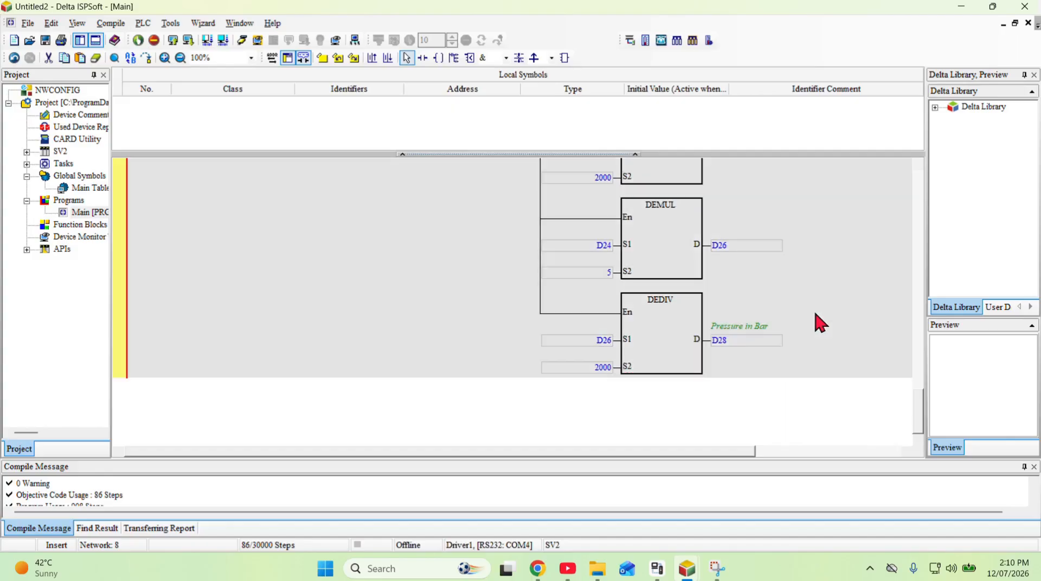
# Compile the program and download it to the PLC with the preset transfer items
pyautogui.click(190, 42)
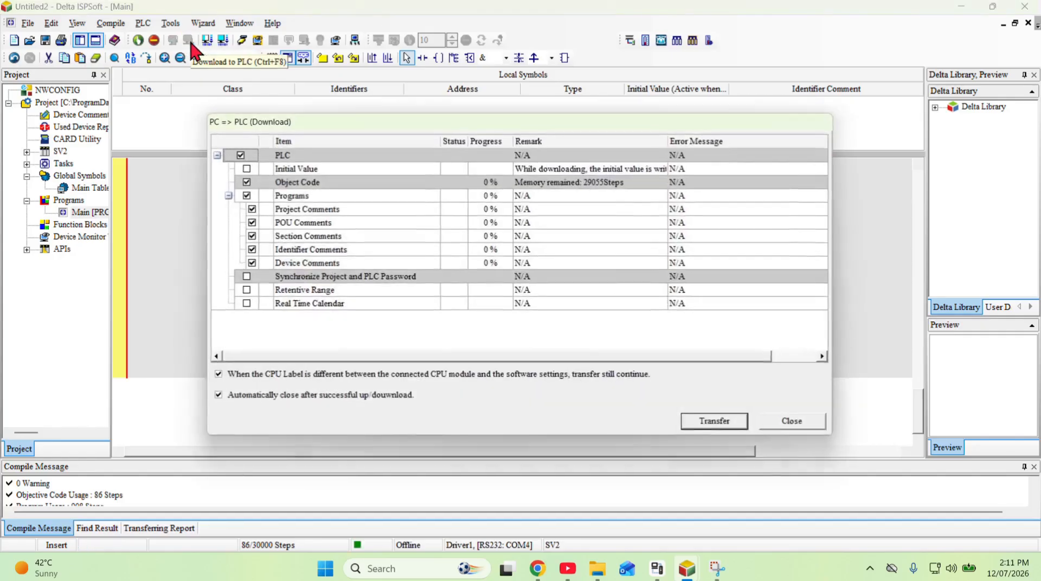
pyautogui.click(722, 429)
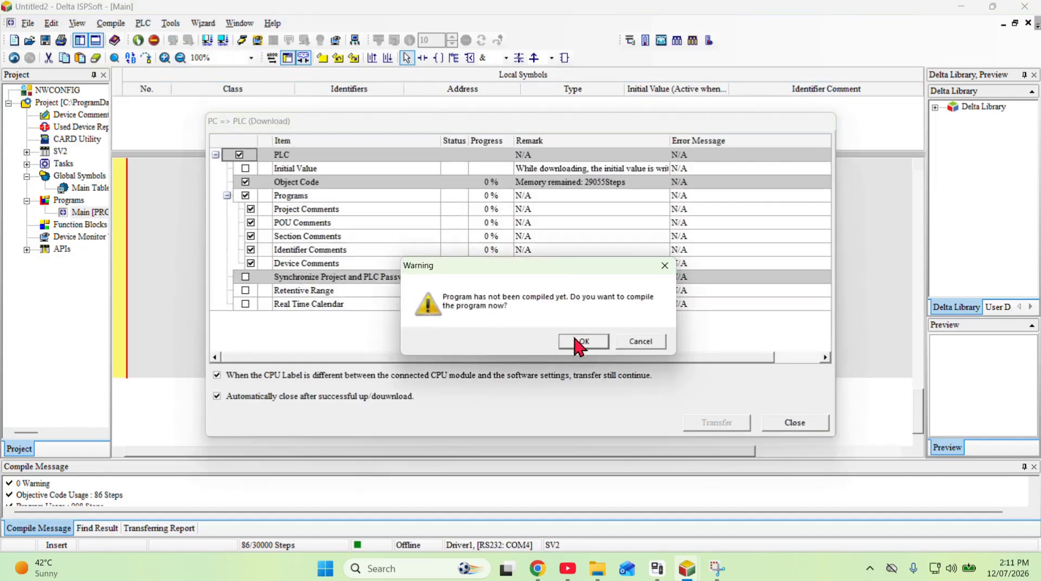
pyautogui.click(579, 339)
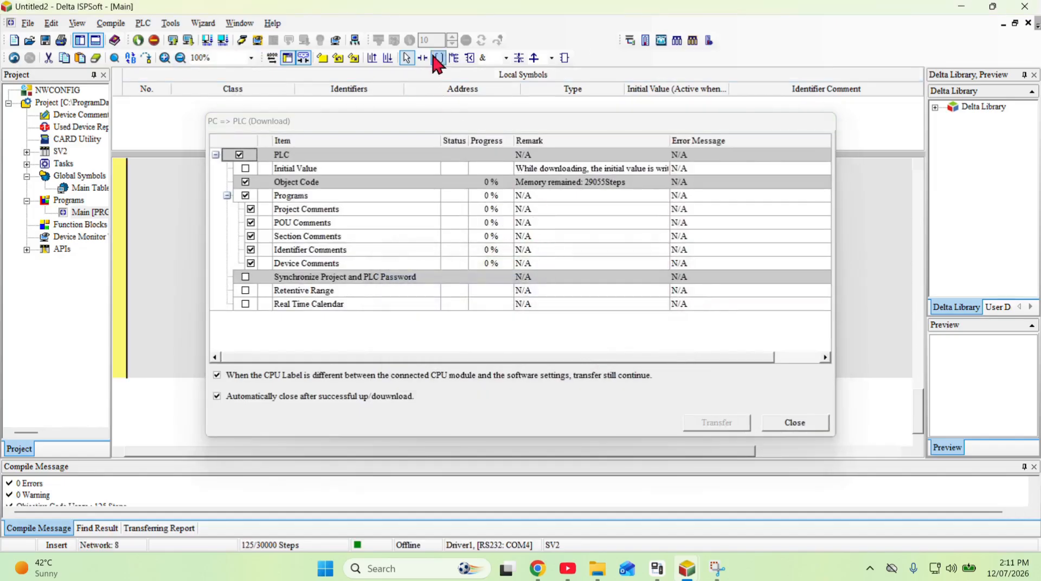
pyautogui.click(588, 343)
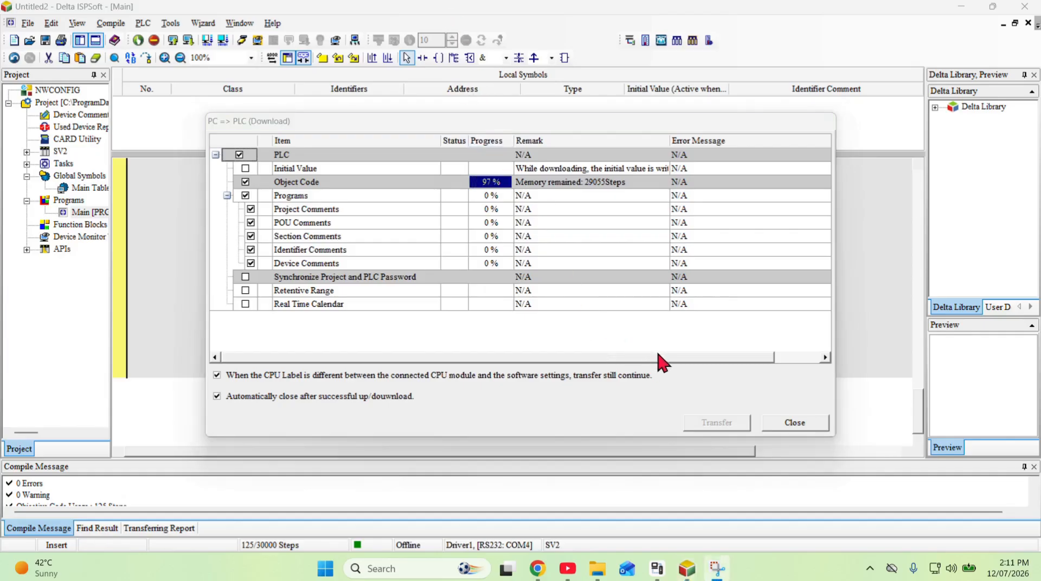
pyautogui.click(549, 342)
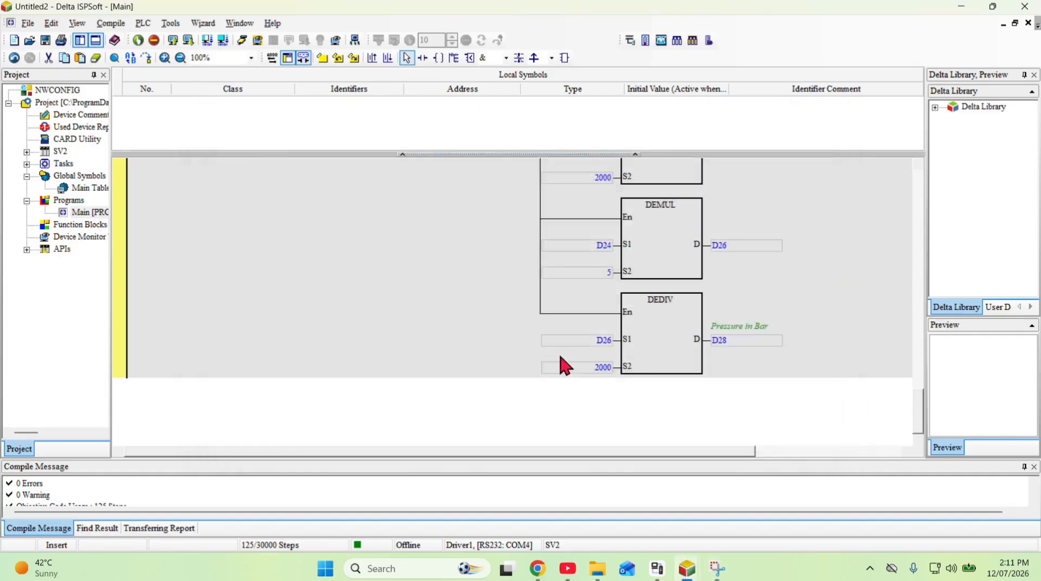
# Start online monitoring of the Main program on the connected PLC
pyautogui.scroll(6, 741, 419)
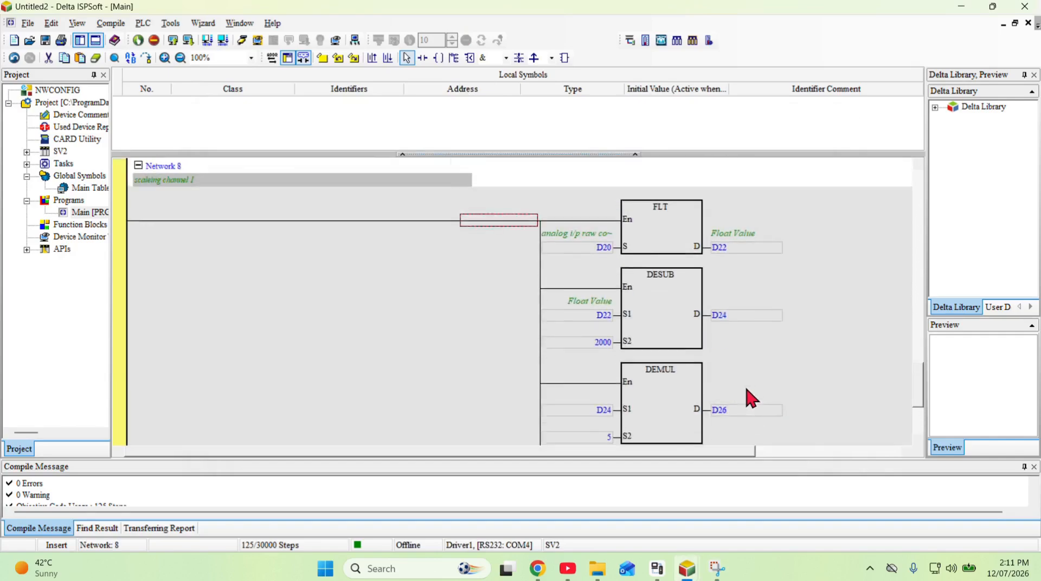
pyautogui.scroll(6, 745, 390)
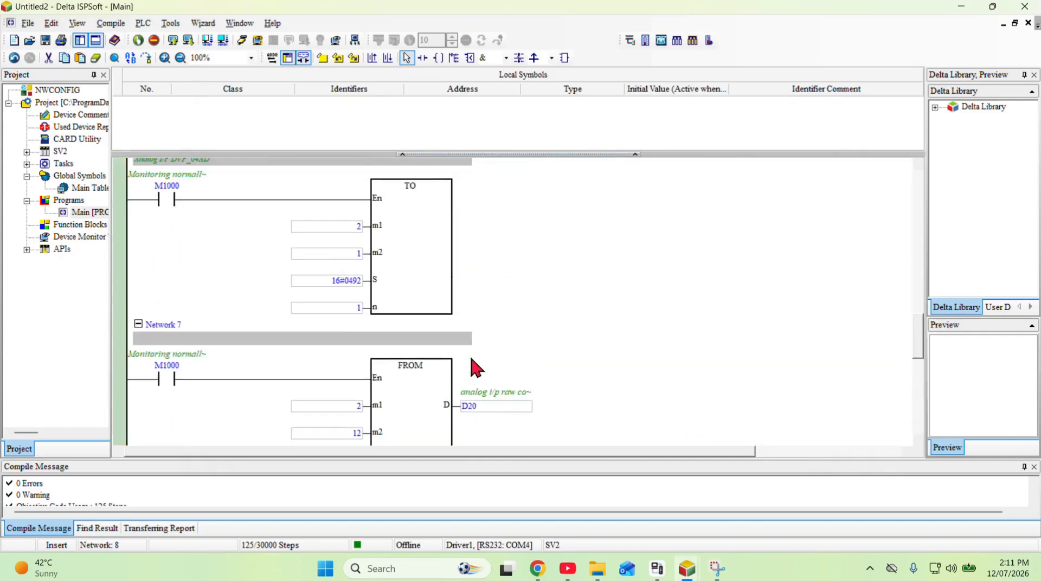
pyautogui.scroll(3, 475, 349)
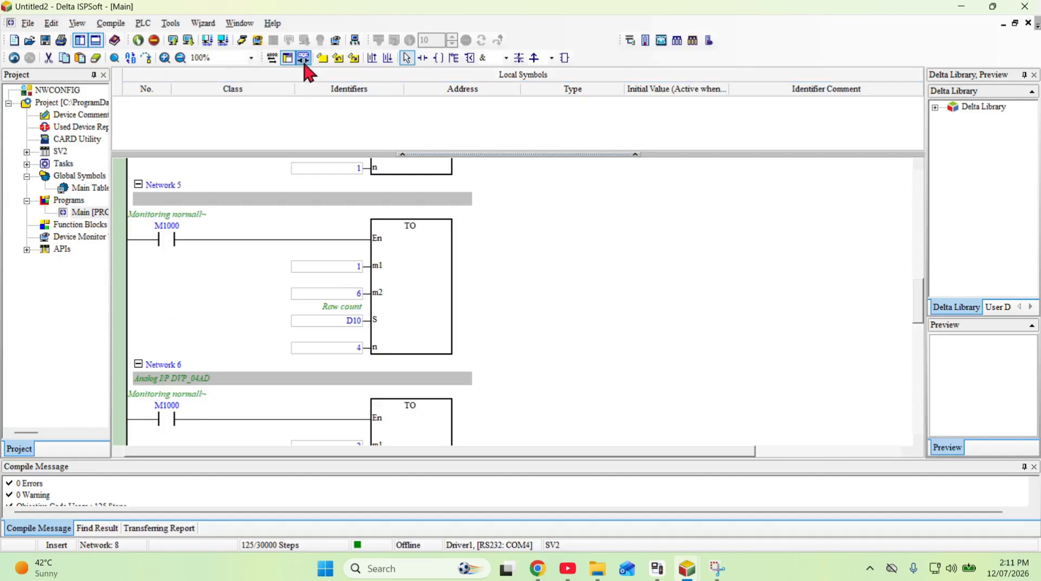
pyautogui.click(243, 41)
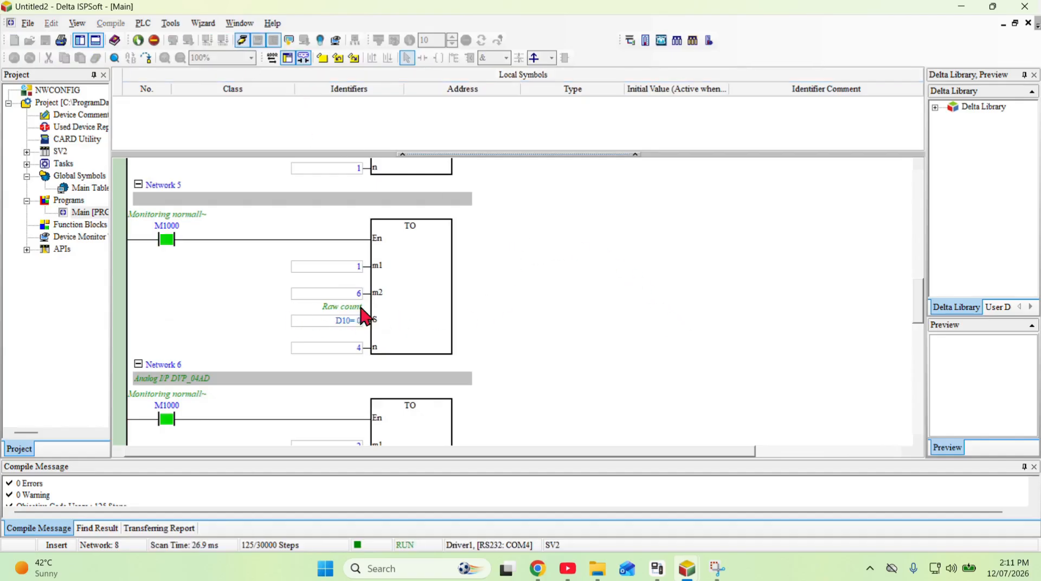
# Examine the live values of raw count D10 in Network 5, the Network 8 pressure scaling blocks and the Network 3 scaling
pyautogui.scroll(4, 363, 313)
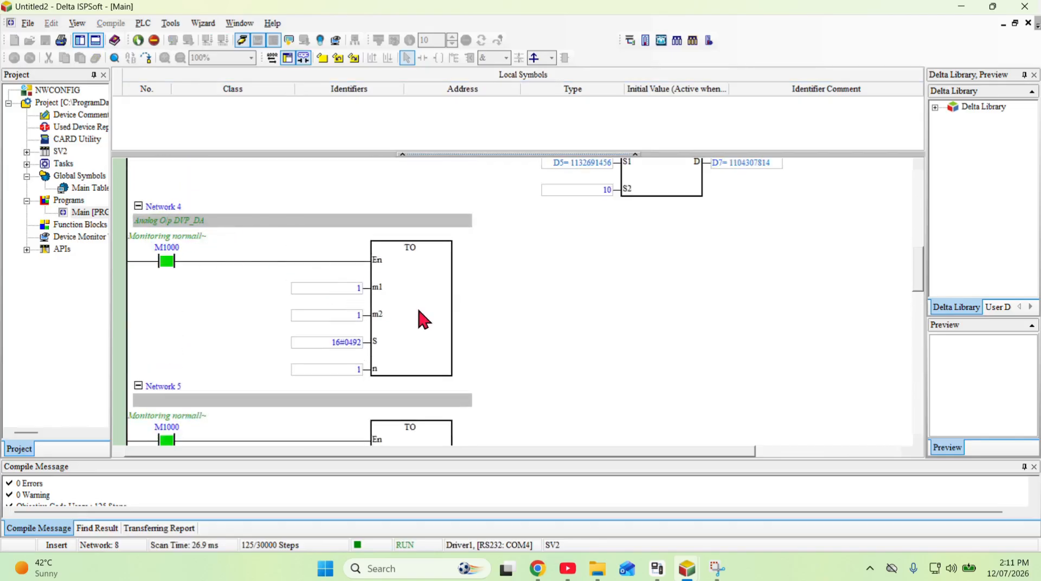
pyautogui.scroll(-4, 423, 320)
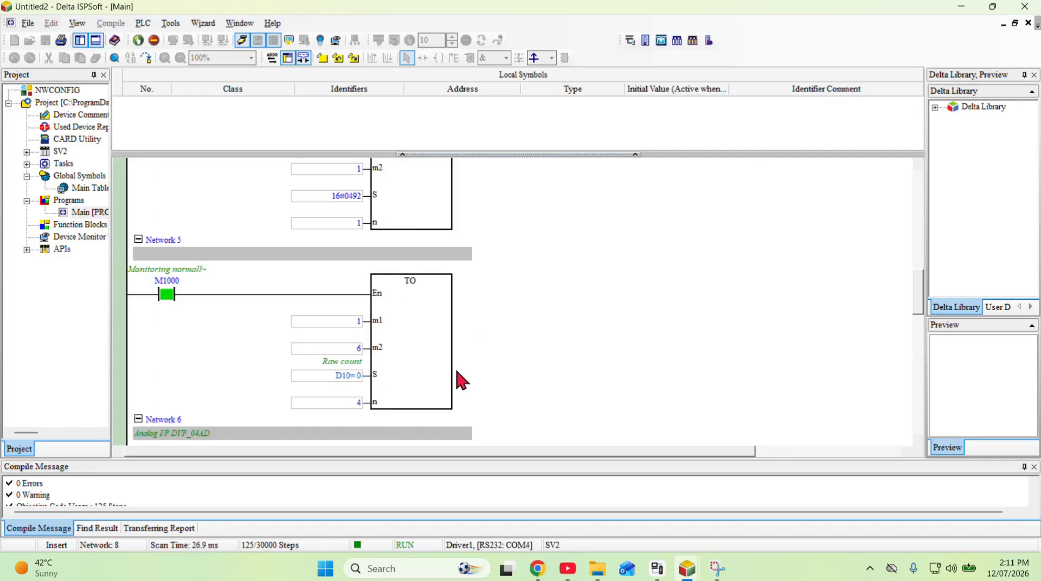
pyautogui.scroll(-4, 645, 390)
pyautogui.scroll(-15, 648, 391)
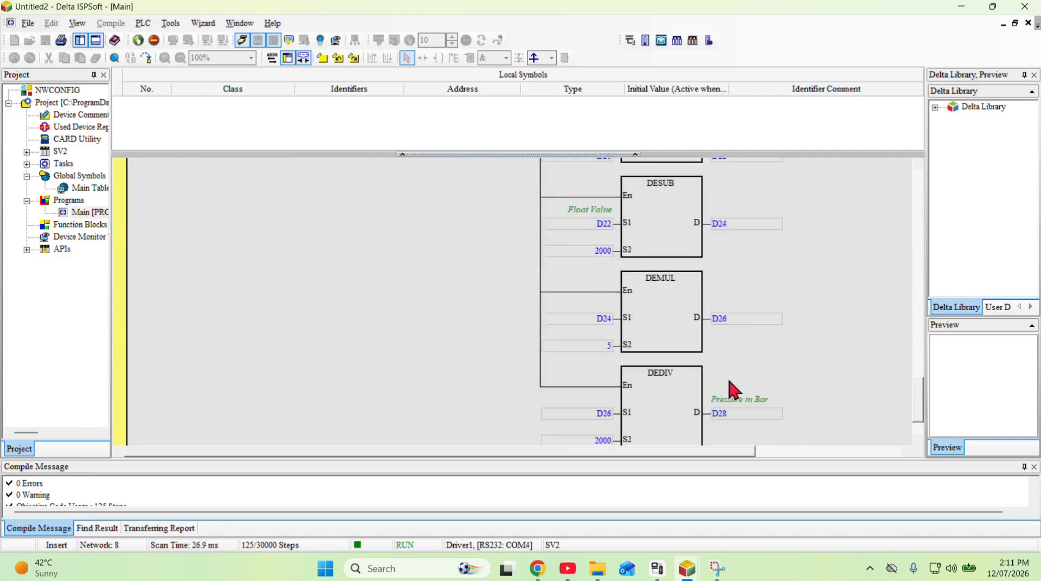
pyautogui.scroll(4, 421, 348)
pyautogui.scroll(-2, 421, 349)
pyautogui.scroll(-2, 416, 340)
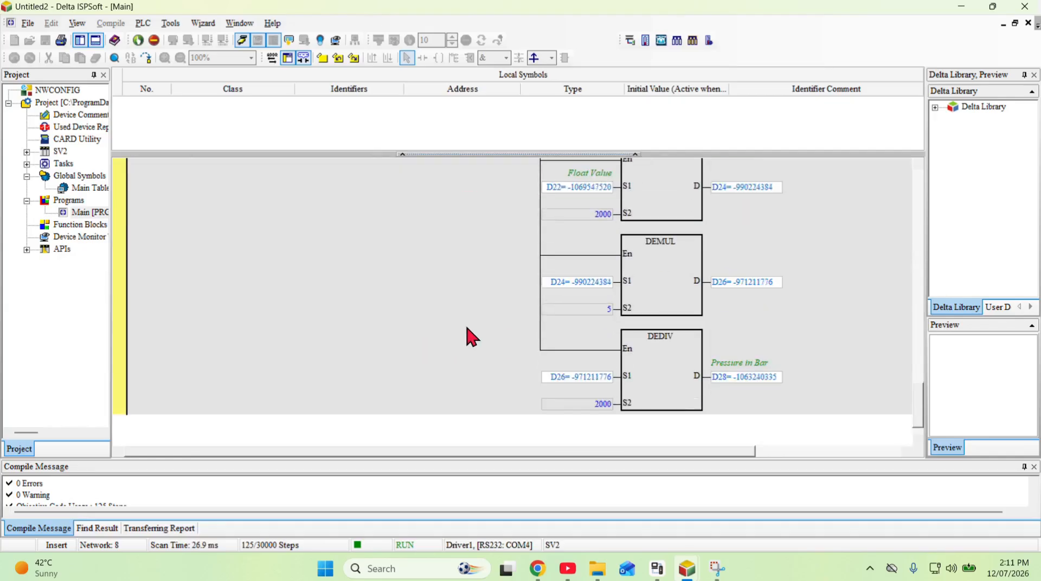
pyautogui.scroll(2, 466, 328)
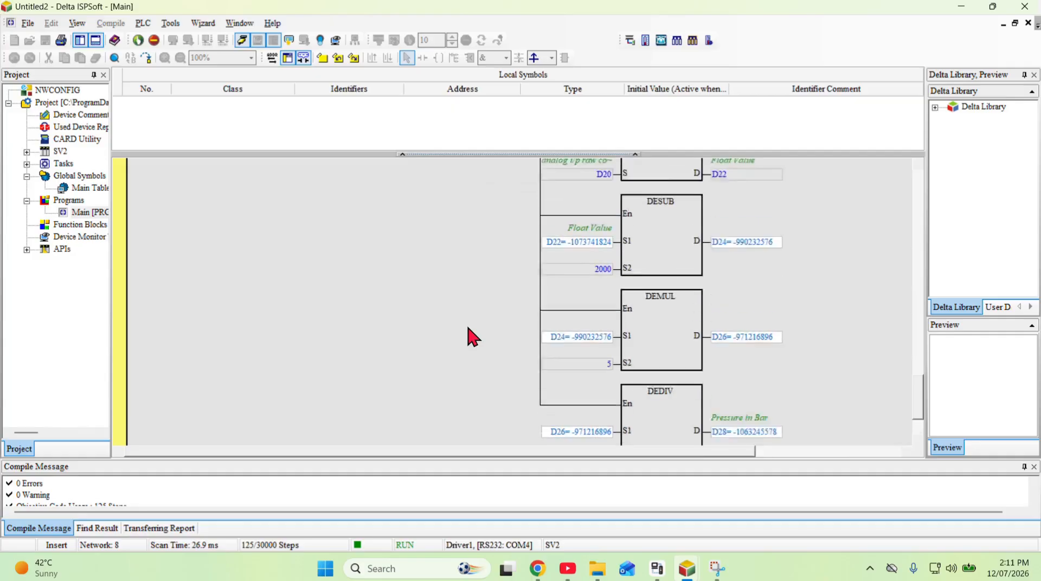
pyautogui.scroll(1, 467, 329)
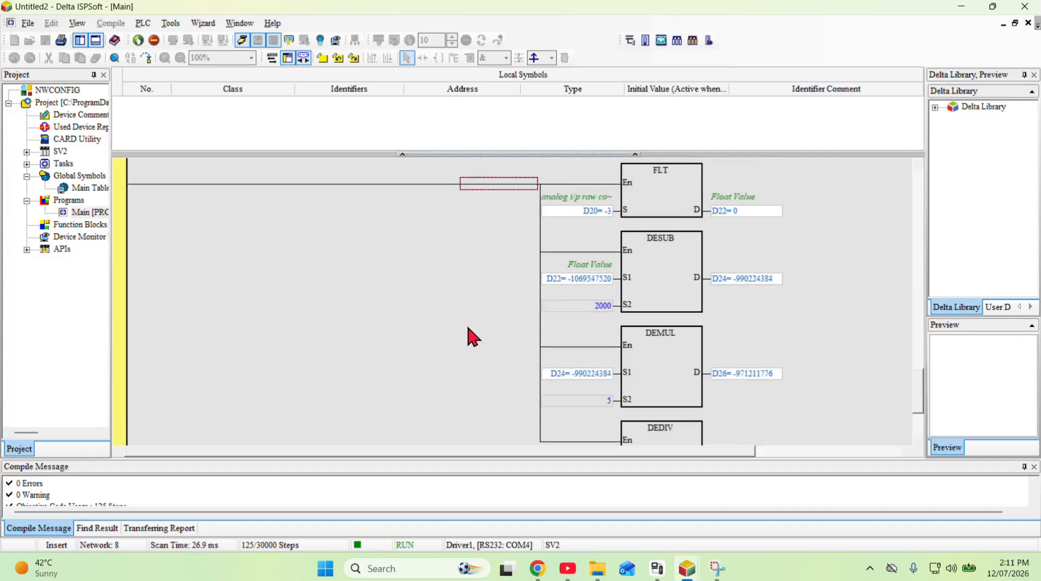
pyautogui.scroll(8, 467, 328)
pyautogui.scroll(15, 467, 328)
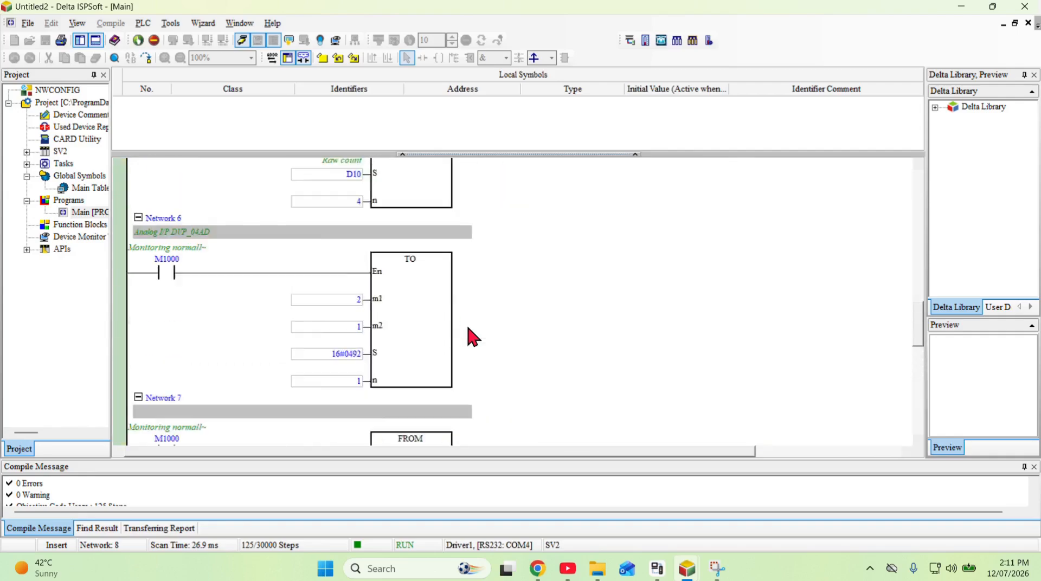
pyautogui.scroll(3, 327, 275)
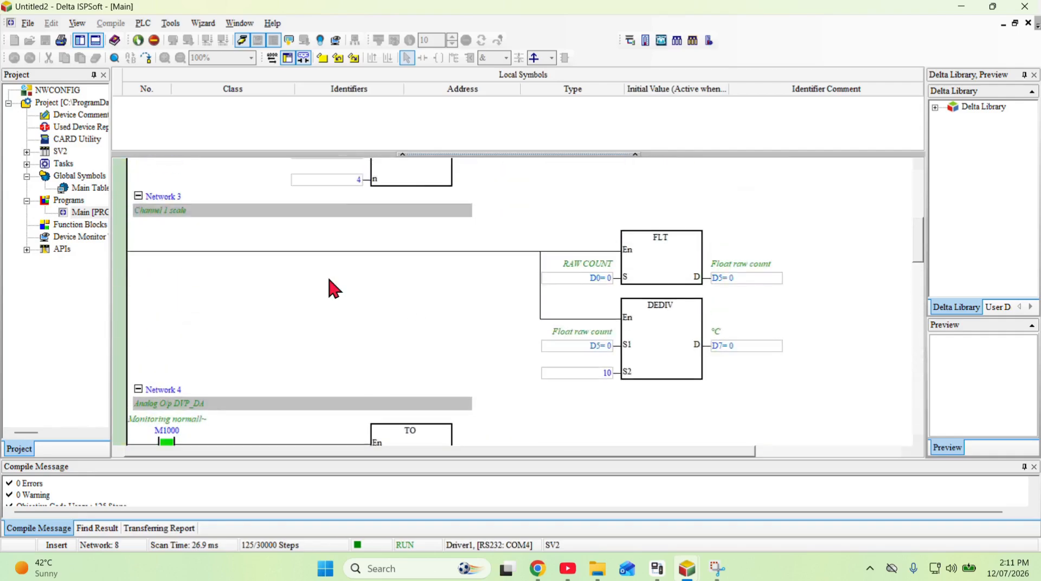
# Set the present value of raw count device D10 in Network 5 to 4000 as a 16-bit value
pyautogui.scroll(-3, 327, 275)
pyautogui.scroll(-1, 300, 293)
pyautogui.scroll(-10, 304, 298)
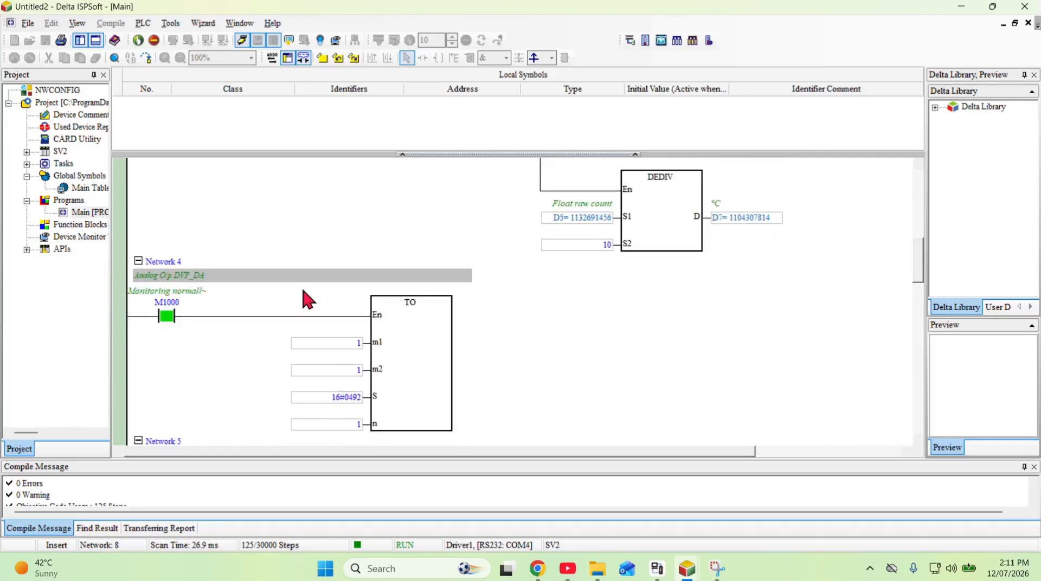
pyautogui.rightClick(355, 398)
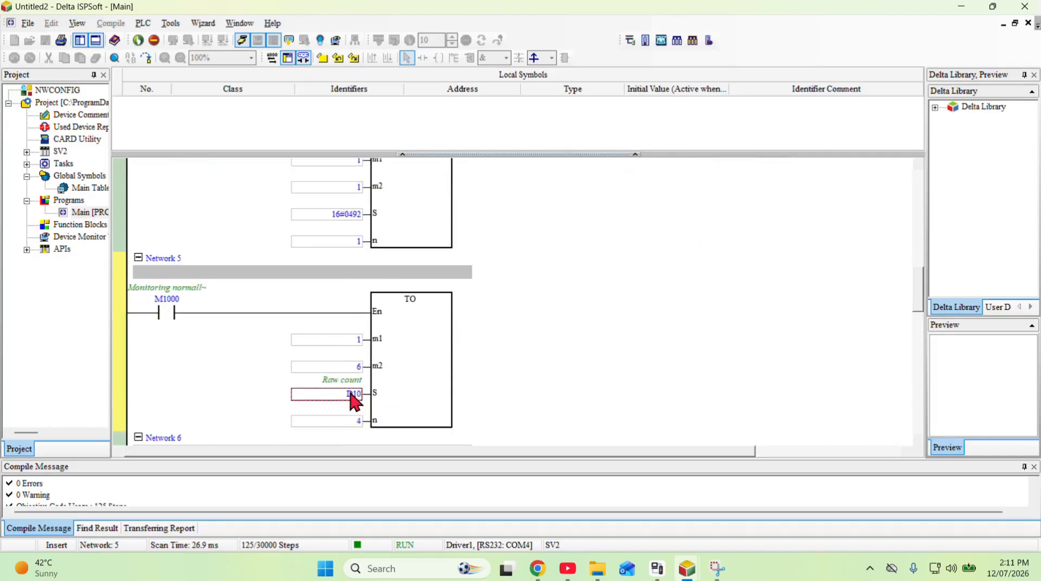
pyautogui.click(429, 45)
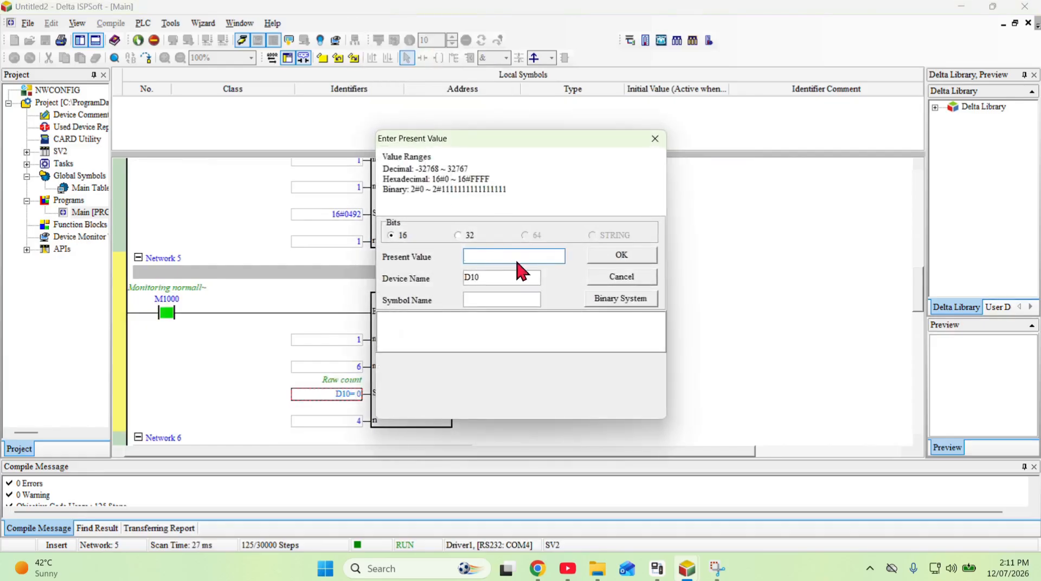
pyautogui.write('4000')
pyautogui.click(617, 259)
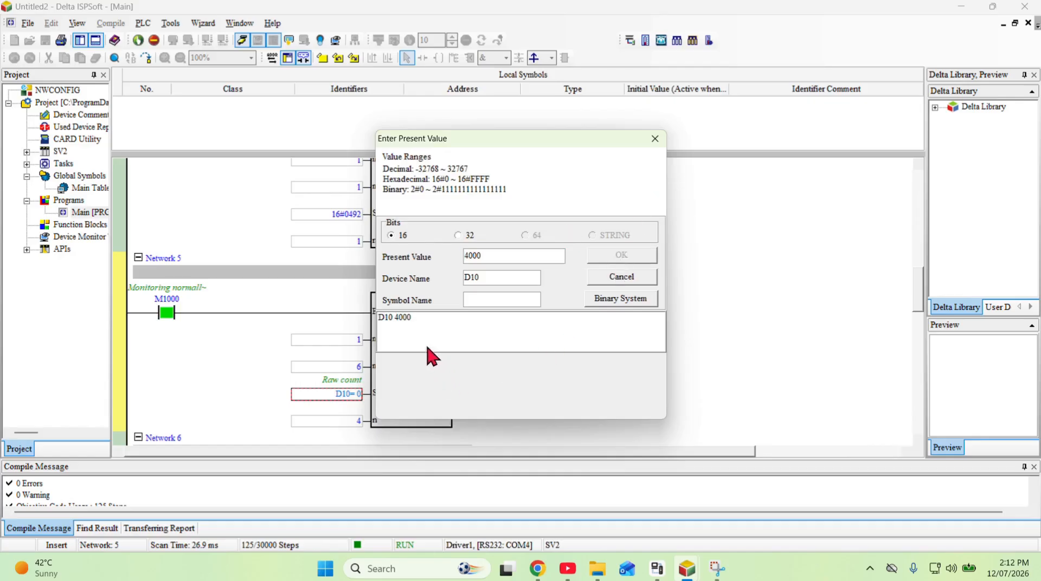
pyautogui.click(401, 318)
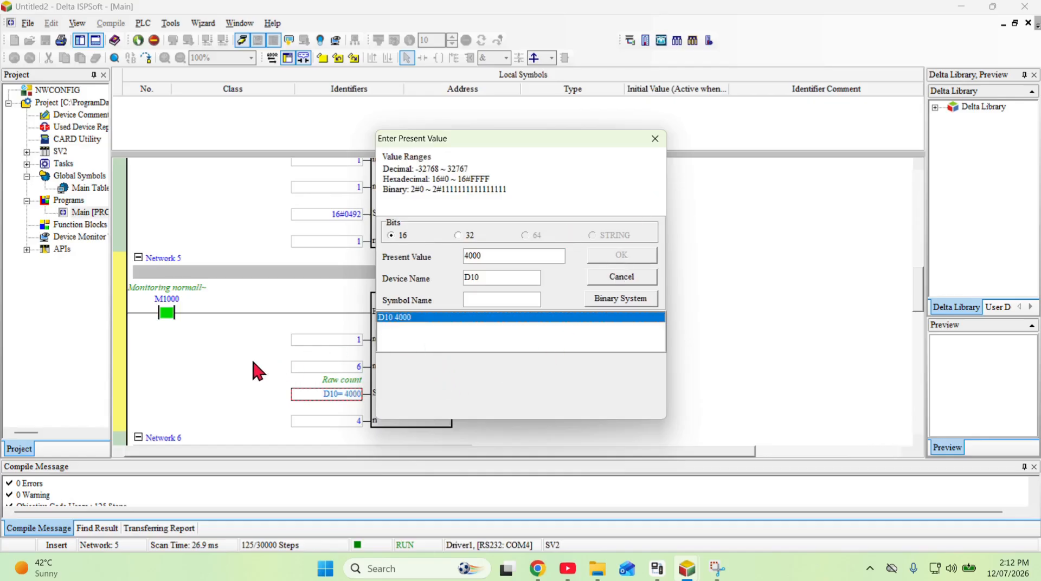
pyautogui.click(654, 139)
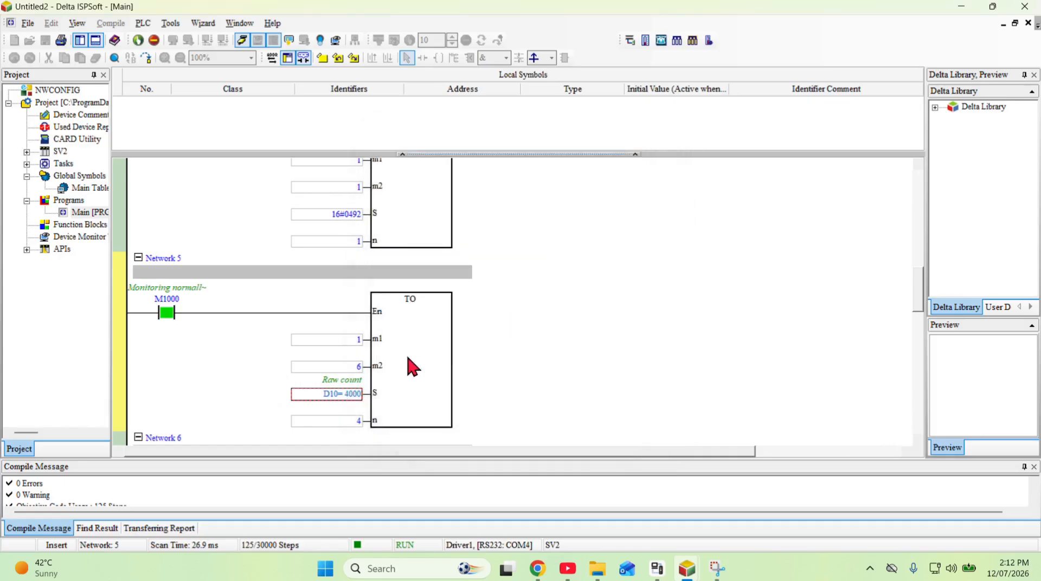
# Set the monitoring data format to Float for reading the pressure output D28 of the DEDIV block in Network 8
pyautogui.scroll(-10, 392, 398)
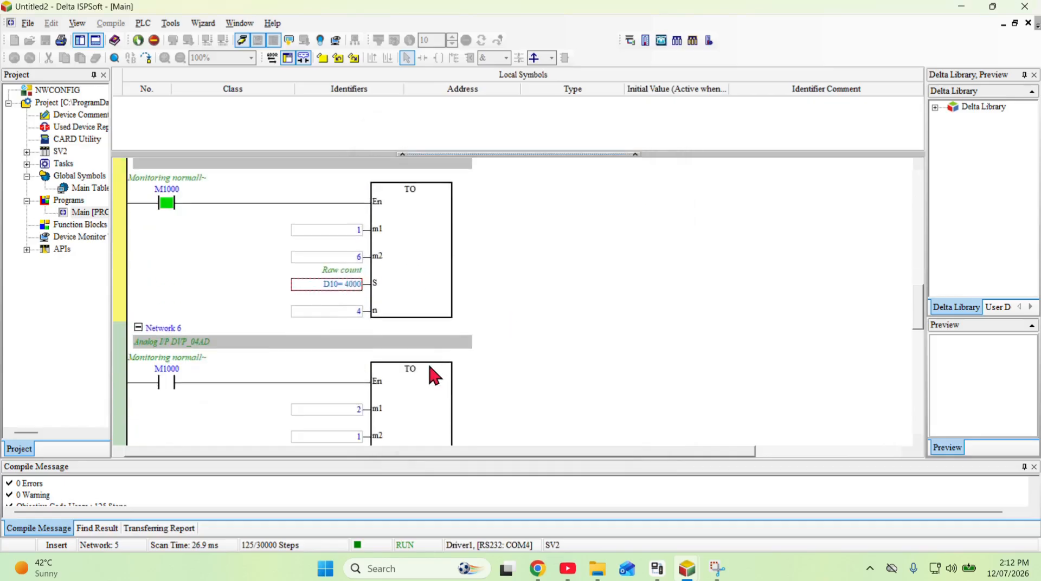
pyautogui.scroll(-3, 715, 279)
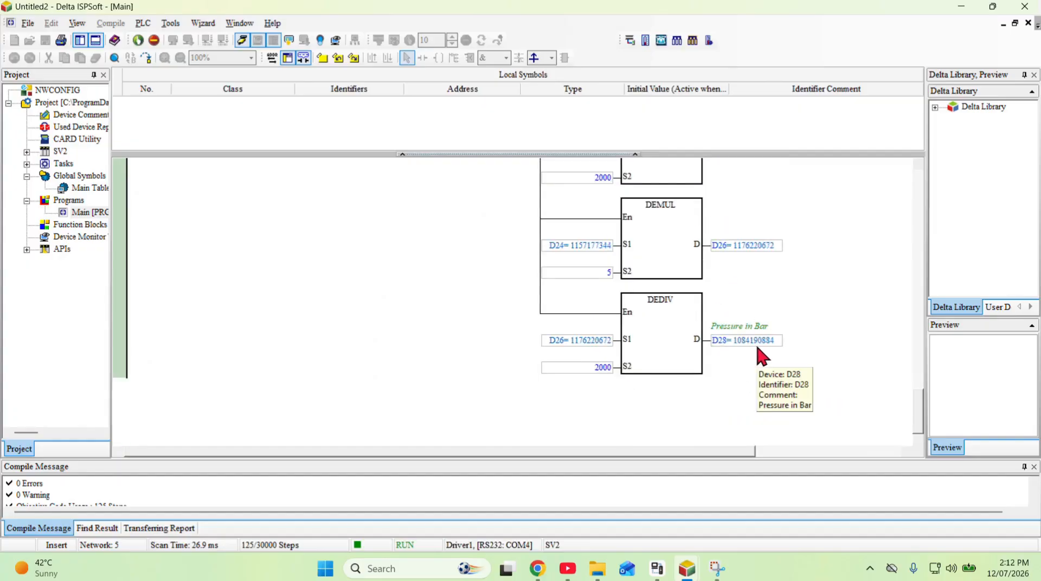
pyautogui.click(77, 22)
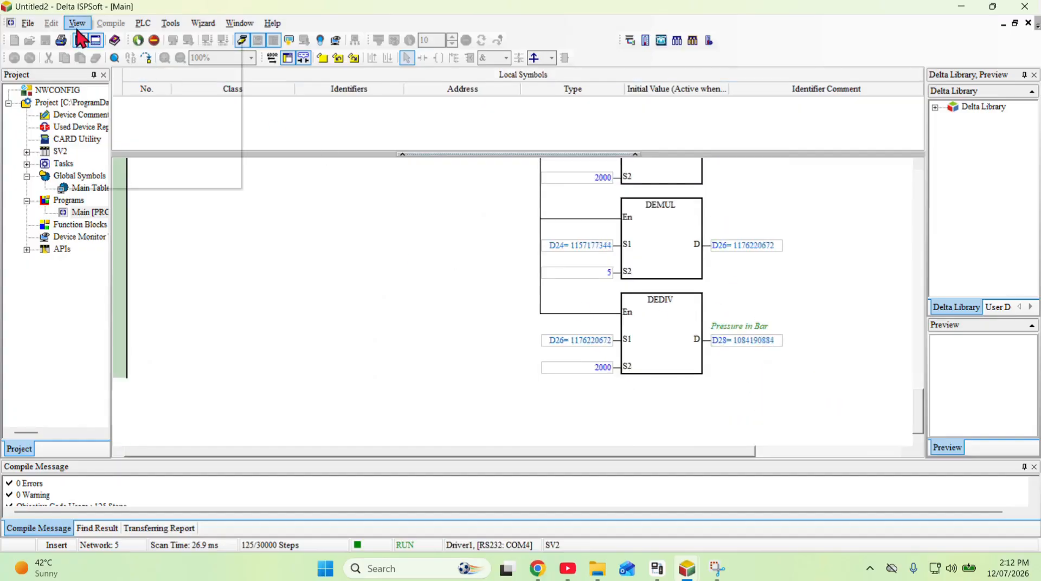
pyautogui.click(231, 110)
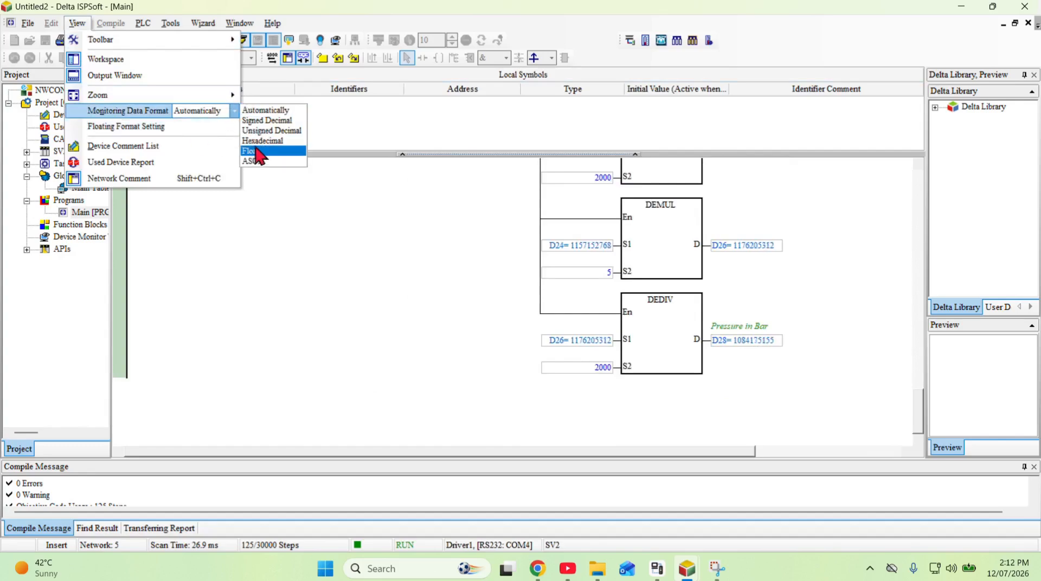
pyautogui.click(270, 152)
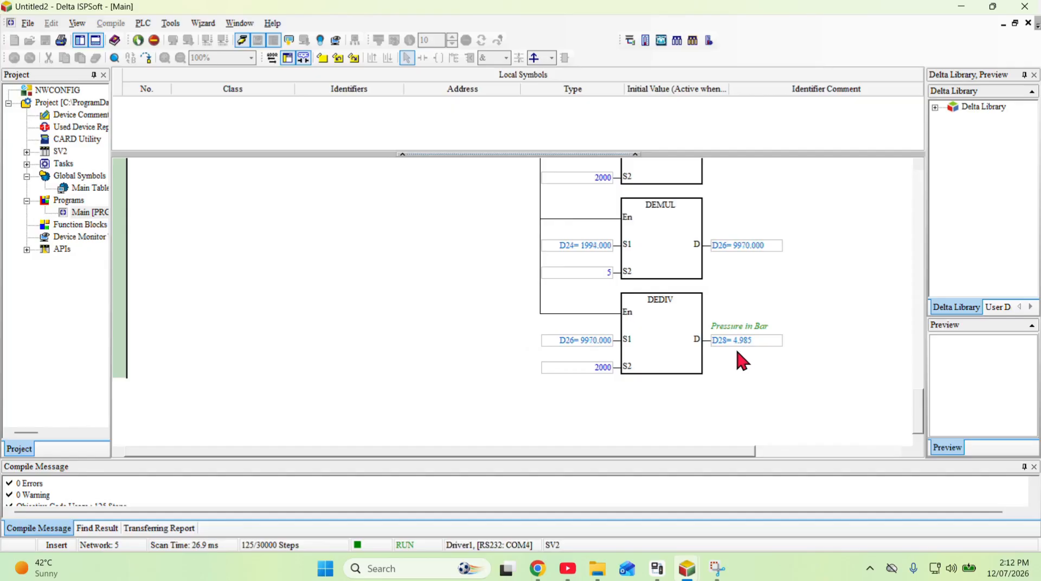
# Switch the monitoring data format to Automatically for reading the integer raw count D10 in Network 5
pyautogui.scroll(1, 741, 360)
pyautogui.scroll(10, 739, 354)
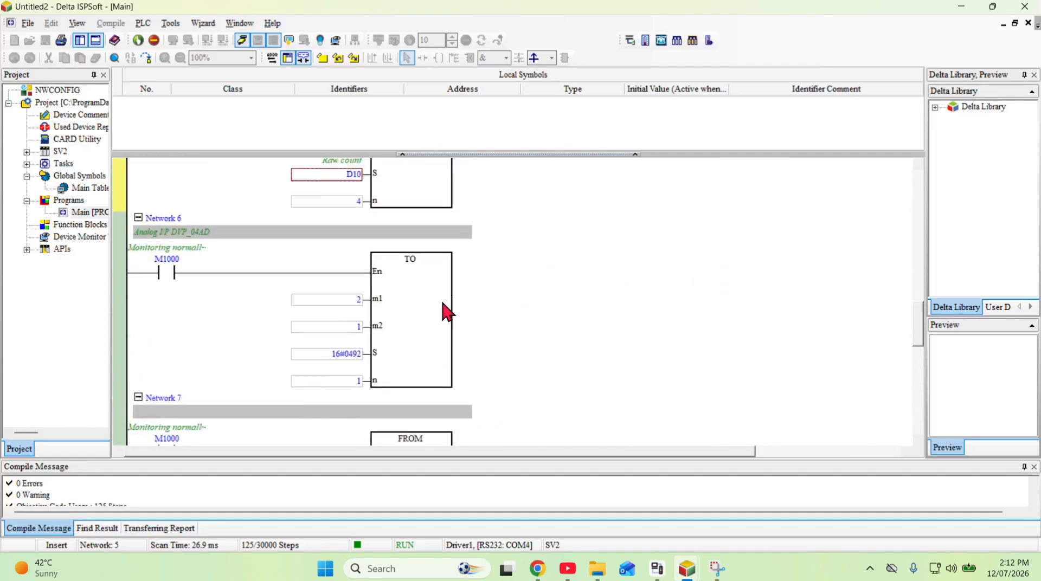
pyautogui.scroll(6, 441, 298)
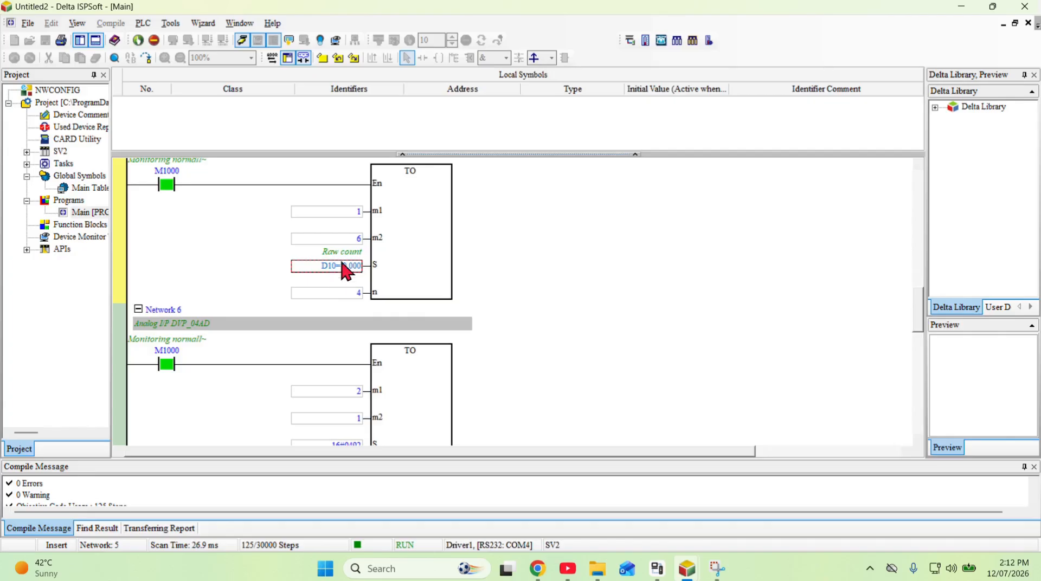
pyautogui.click(77, 24)
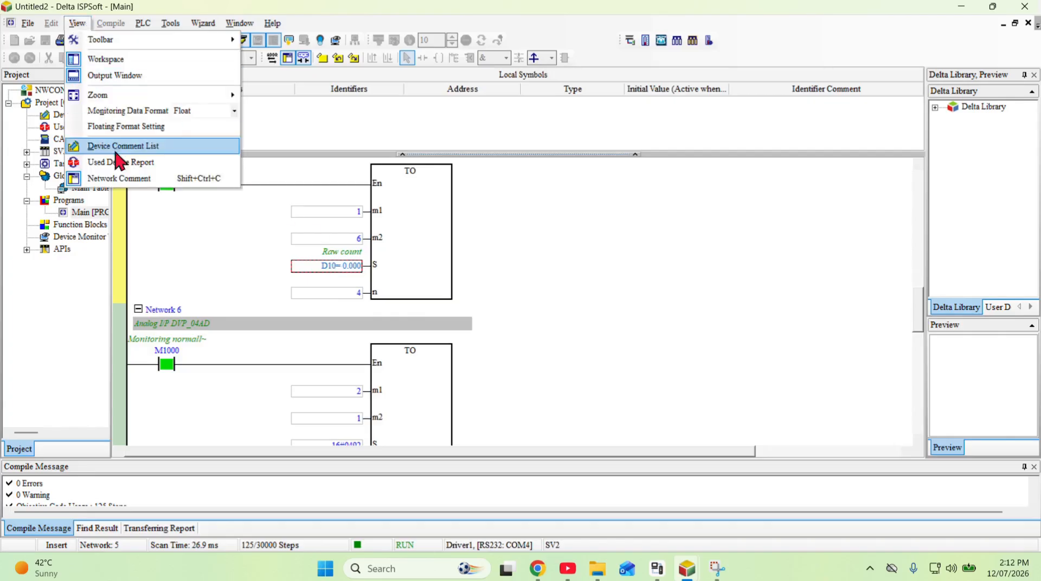
pyautogui.click(233, 111)
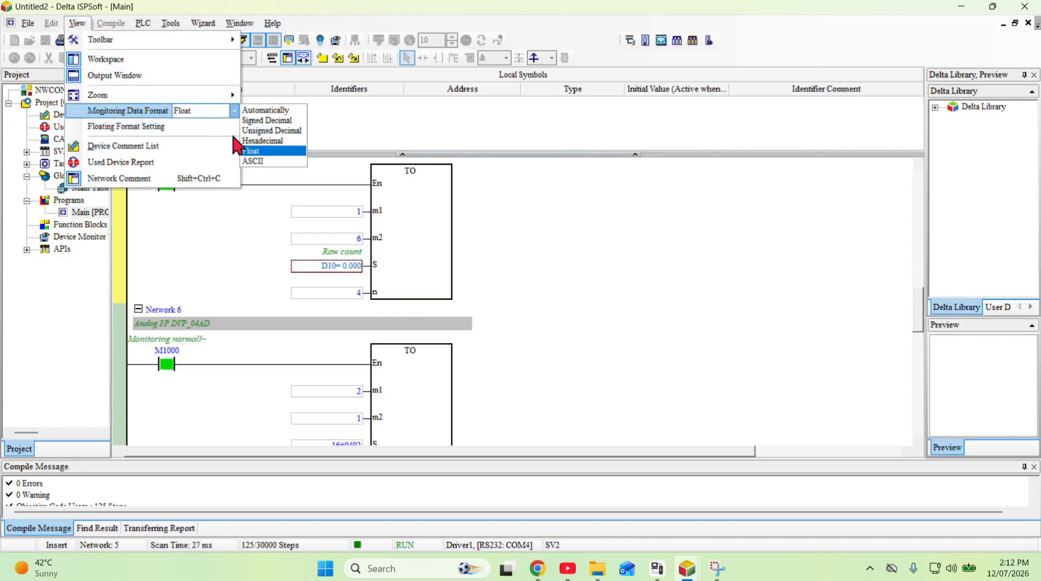
pyautogui.click(280, 111)
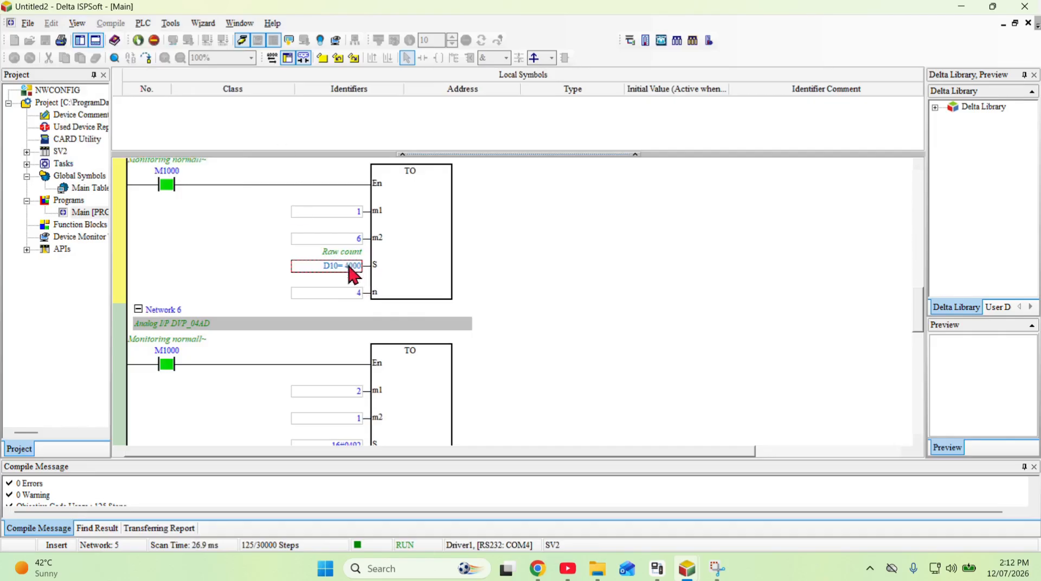
# Return the monitoring data format to Float and check the pressure in bar at D28 in Network 8
pyautogui.scroll(-5, 593, 265)
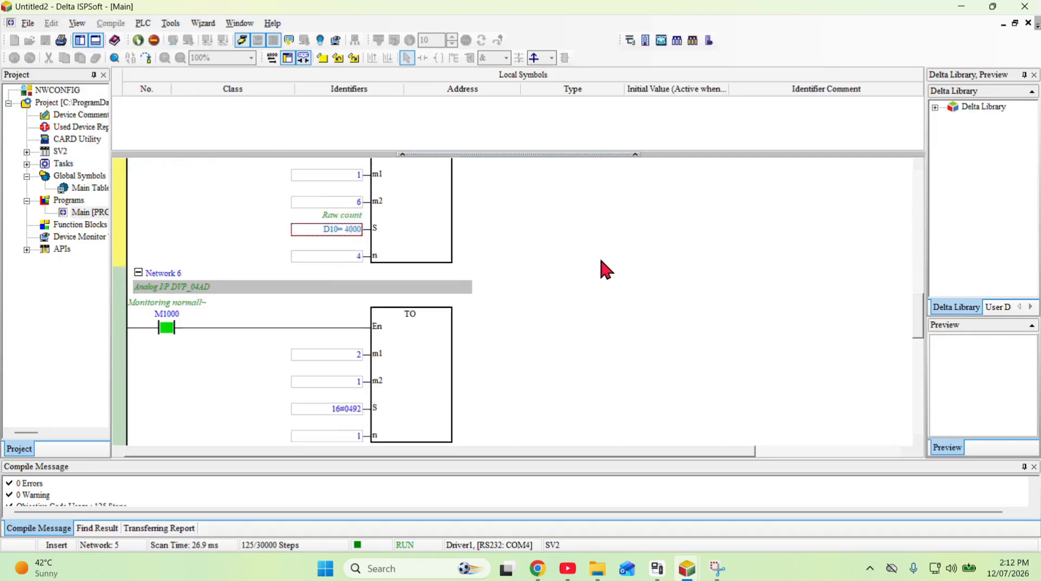
pyautogui.scroll(-10, 670, 295)
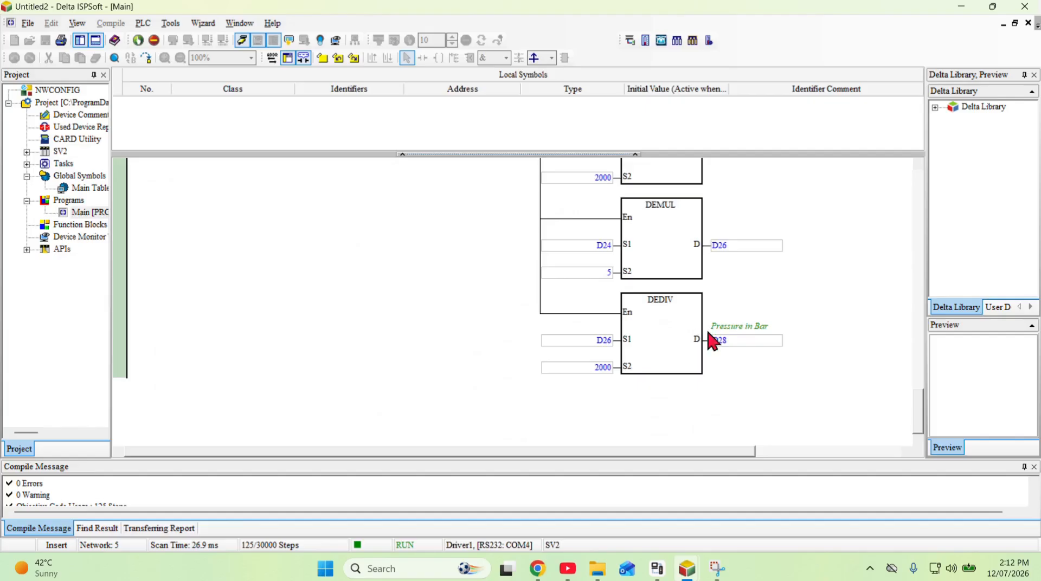
pyautogui.scroll(5, 542, 260)
pyautogui.click(77, 23)
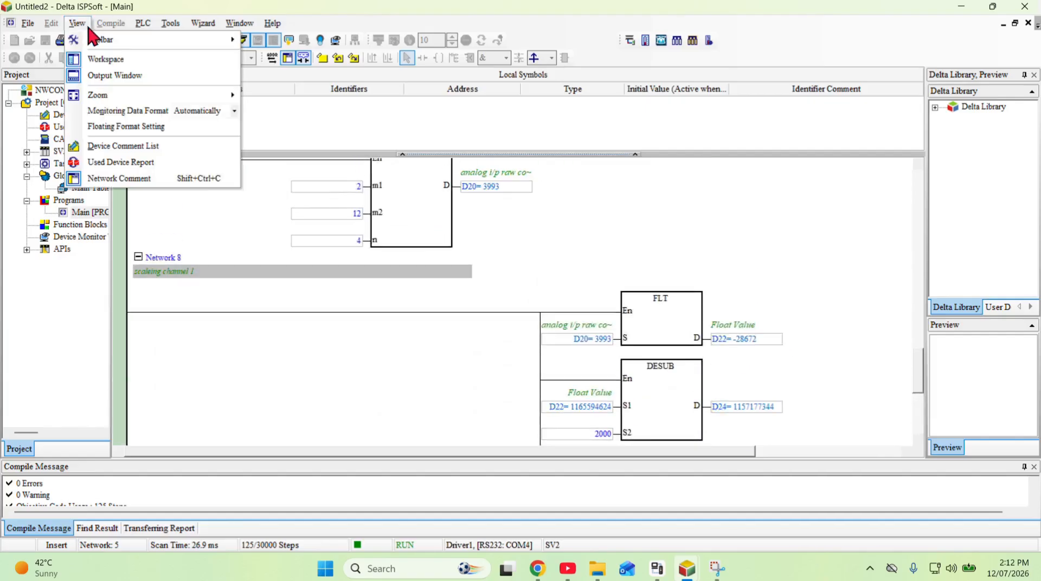
pyautogui.click(235, 111)
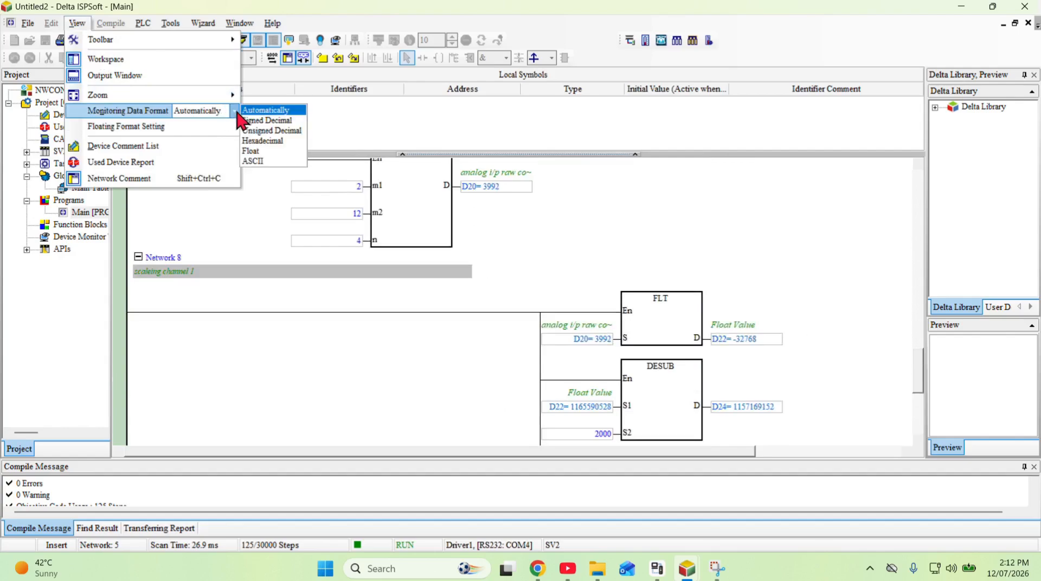
pyautogui.click(278, 151)
pyautogui.scroll(-3, 618, 310)
pyautogui.scroll(-2, 621, 318)
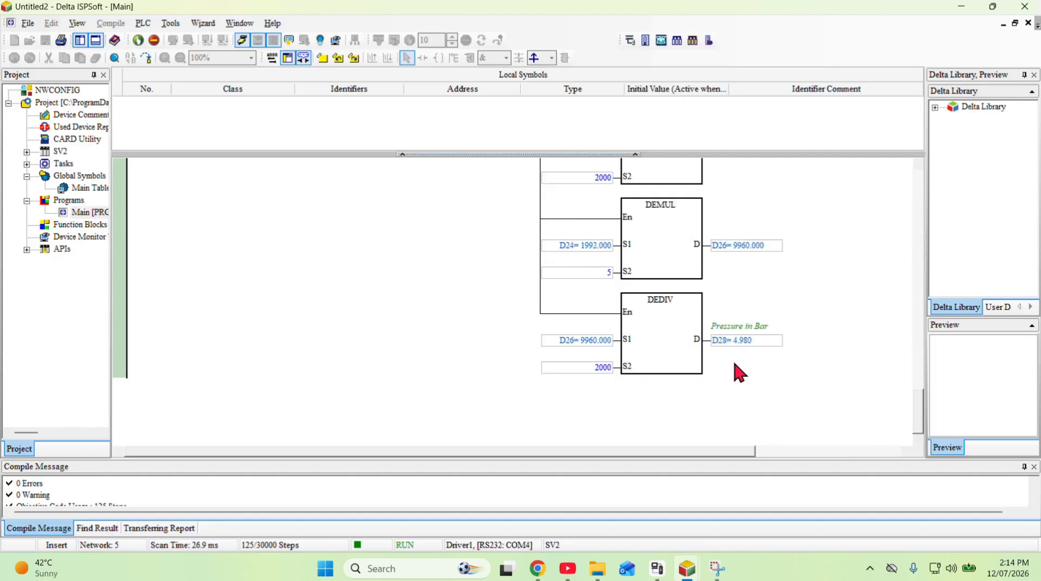
pyautogui.scroll(6, 726, 364)
pyautogui.scroll(8, 703, 363)
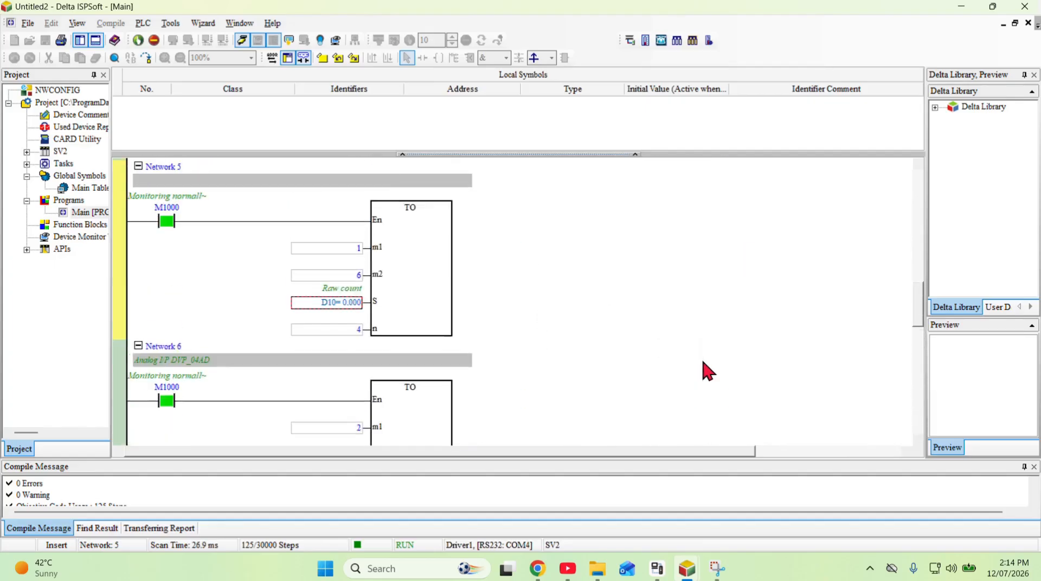
pyautogui.scroll(3, 702, 362)
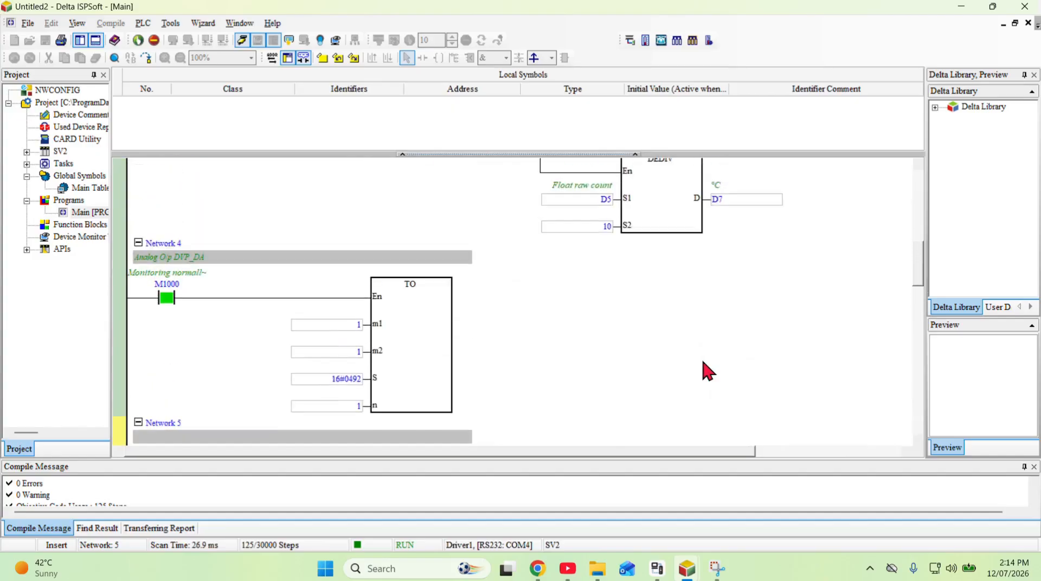
pyautogui.scroll(2, 702, 357)
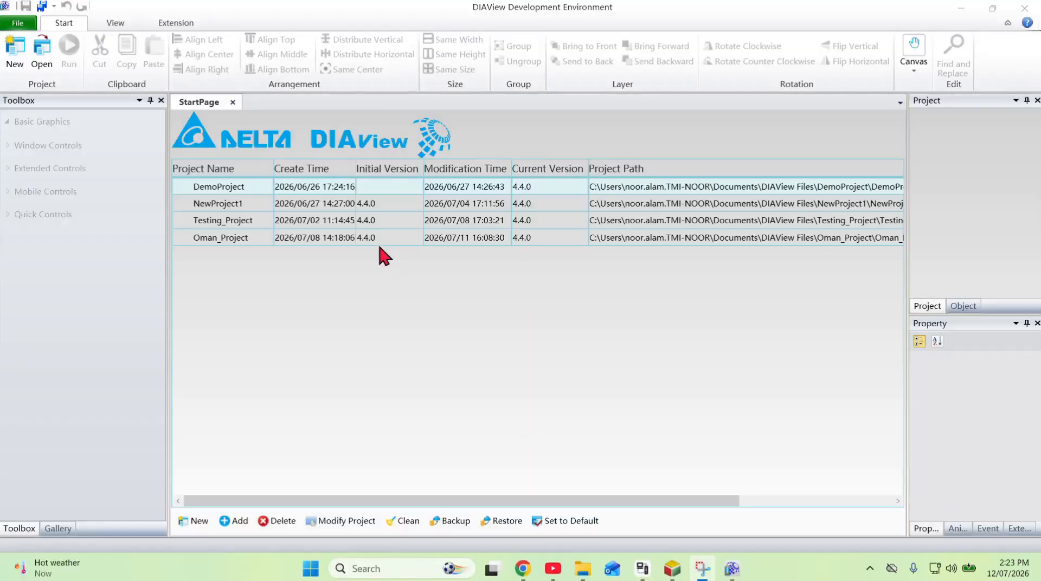
# Switch to DIAView, start a new project and try to name it Learn scada
pyautogui.rightClick(355, 303)
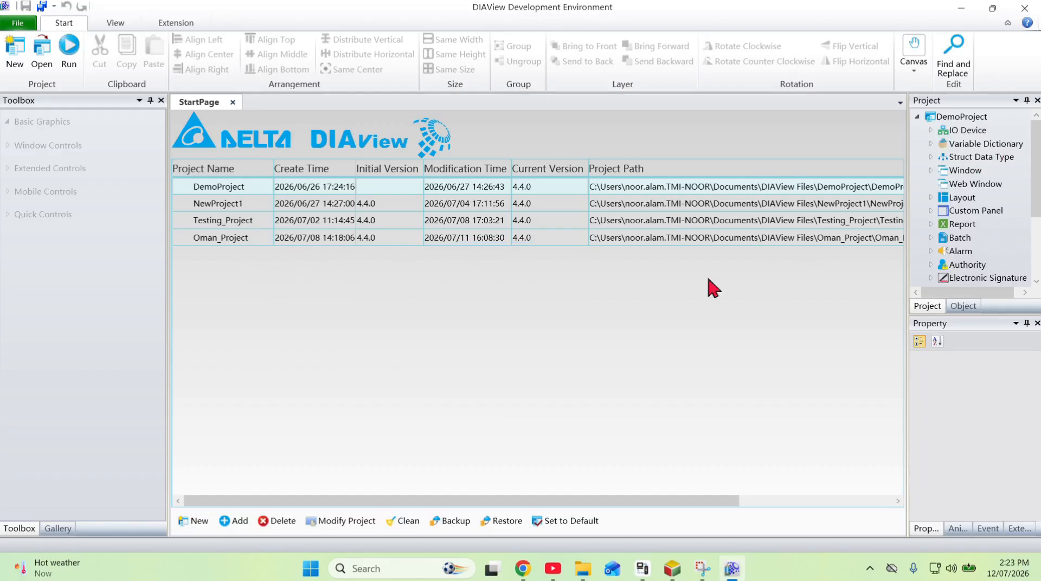
pyautogui.rightClick(421, 279)
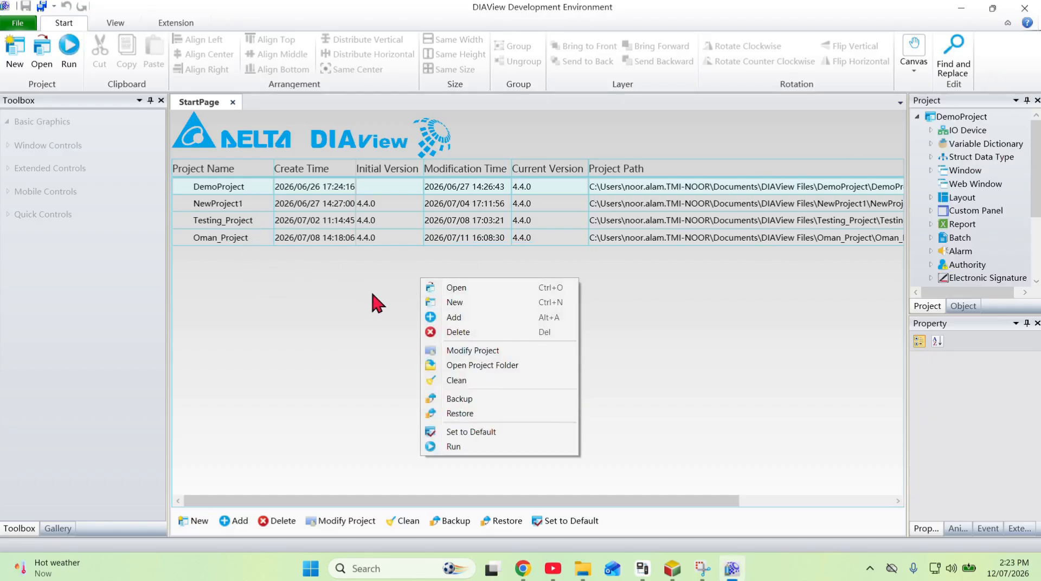
pyautogui.click(458, 303)
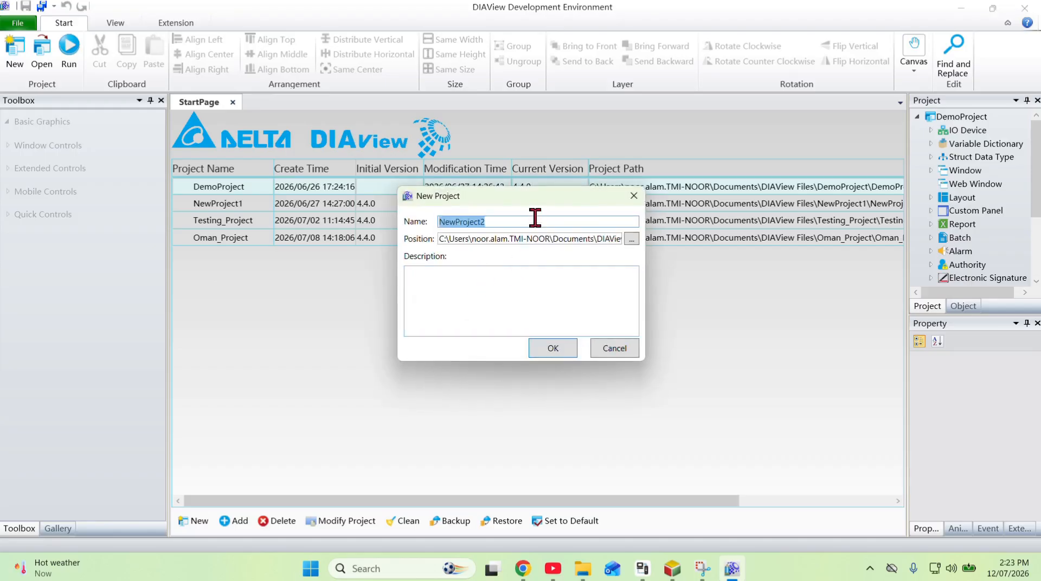
pyautogui.write('Learn scada')
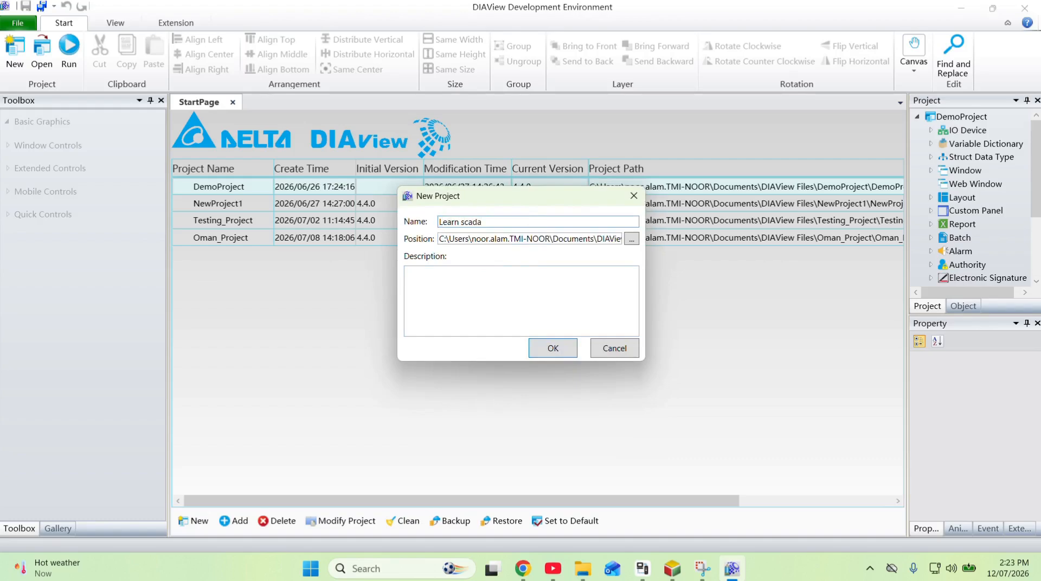
pyautogui.rightClick(535, 218)
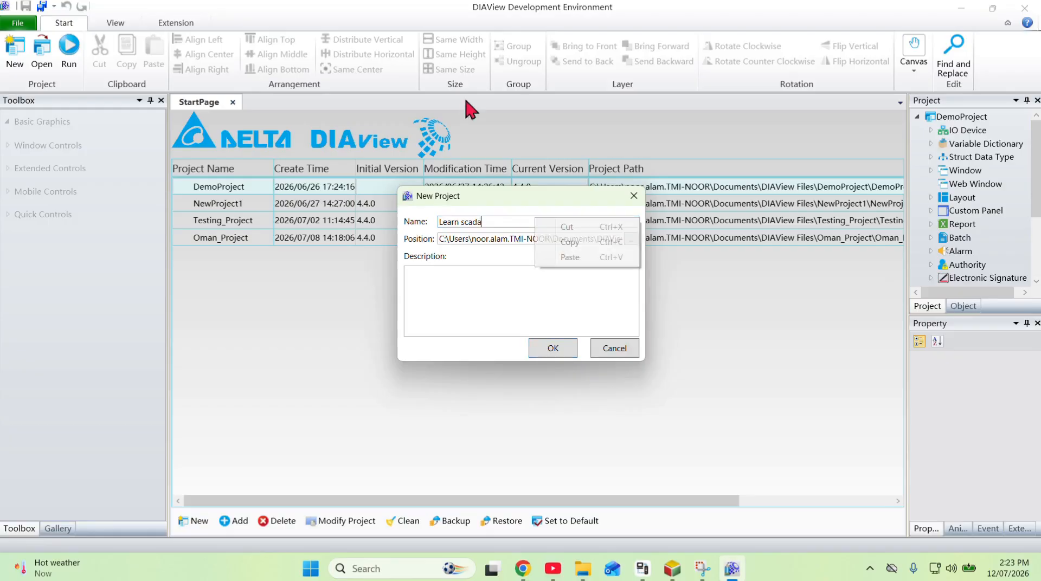
pyautogui.click(536, 343)
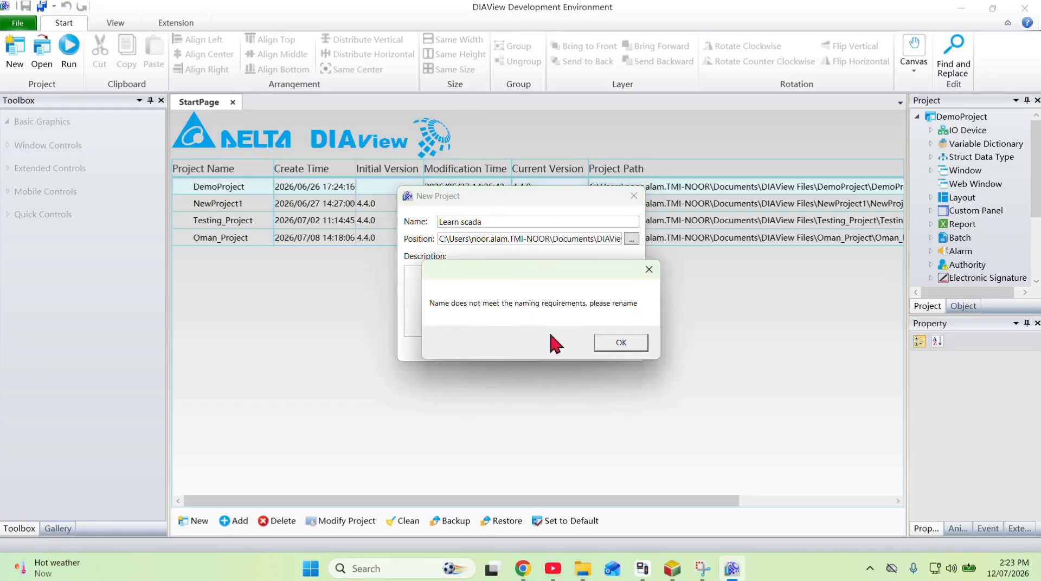
pyautogui.click(621, 343)
# Correct the new project's name to Learn_scada and create it from the Empty template
pyautogui.click(461, 222)
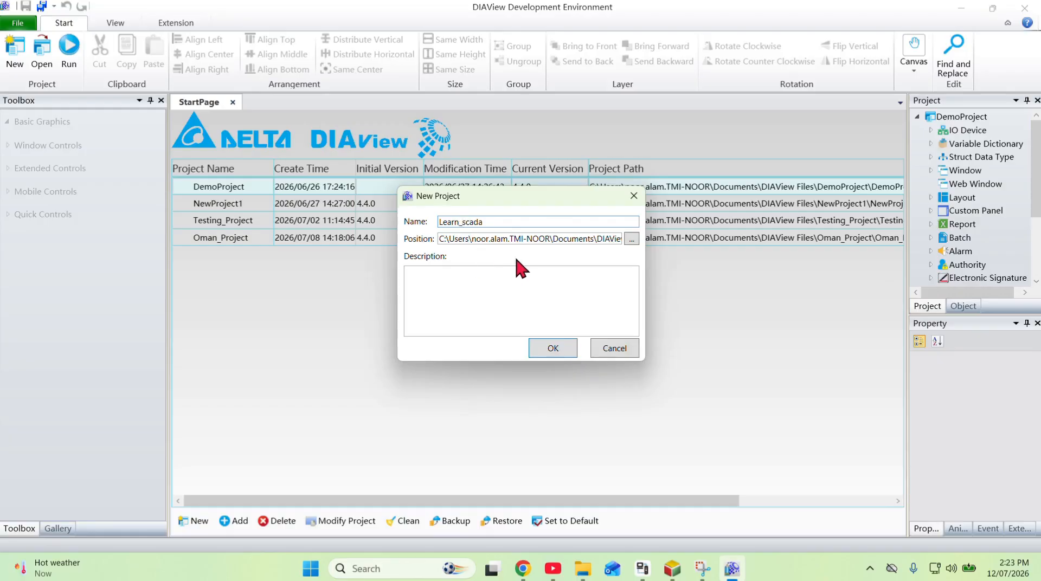
pyautogui.click(550, 349)
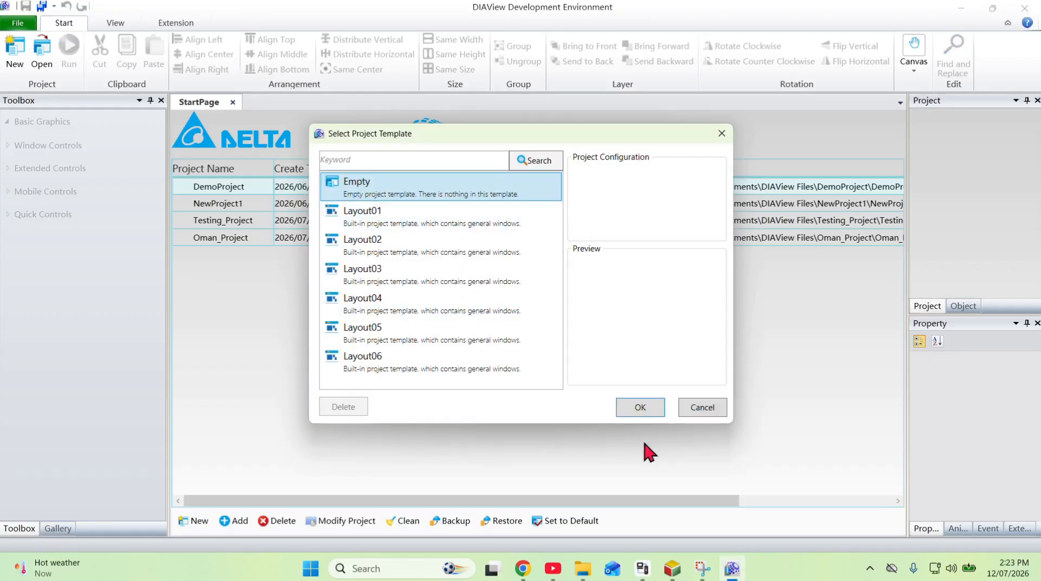
pyautogui.click(640, 408)
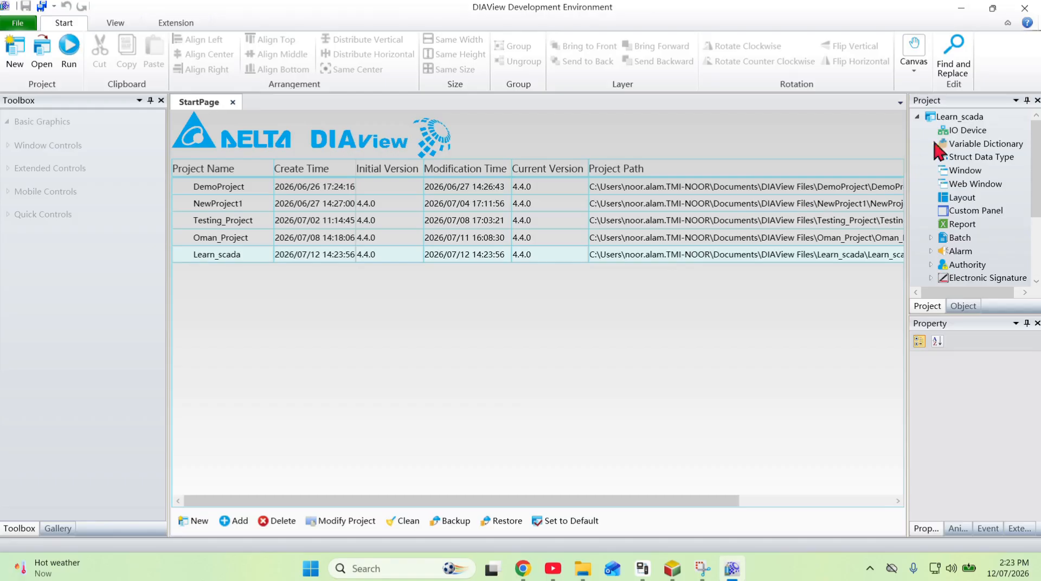
# Add a new window to the Learn_scada project
pyautogui.scroll(-2, 980, 152)
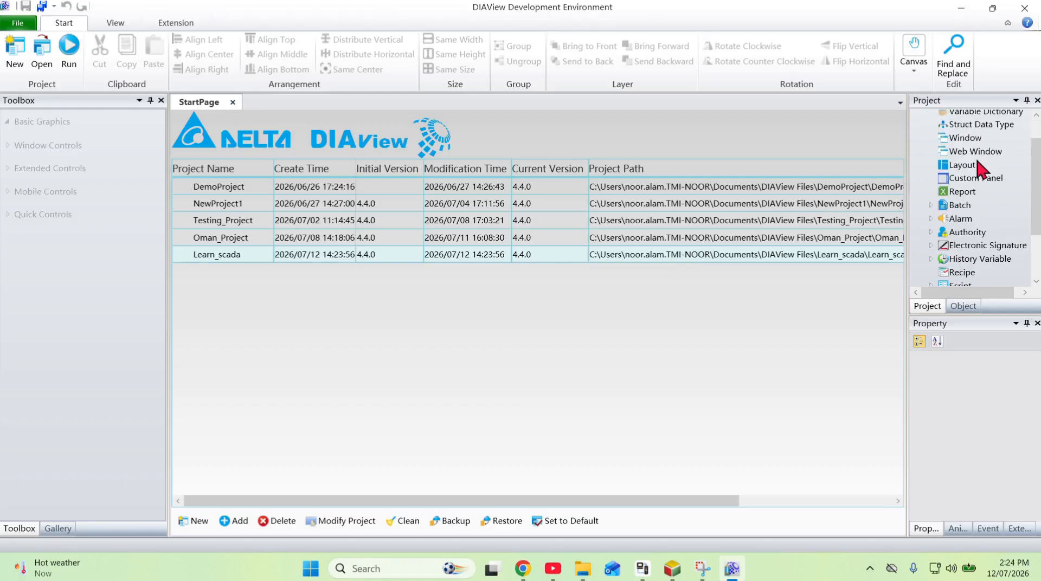
pyautogui.scroll(2, 970, 163)
pyautogui.click(960, 171)
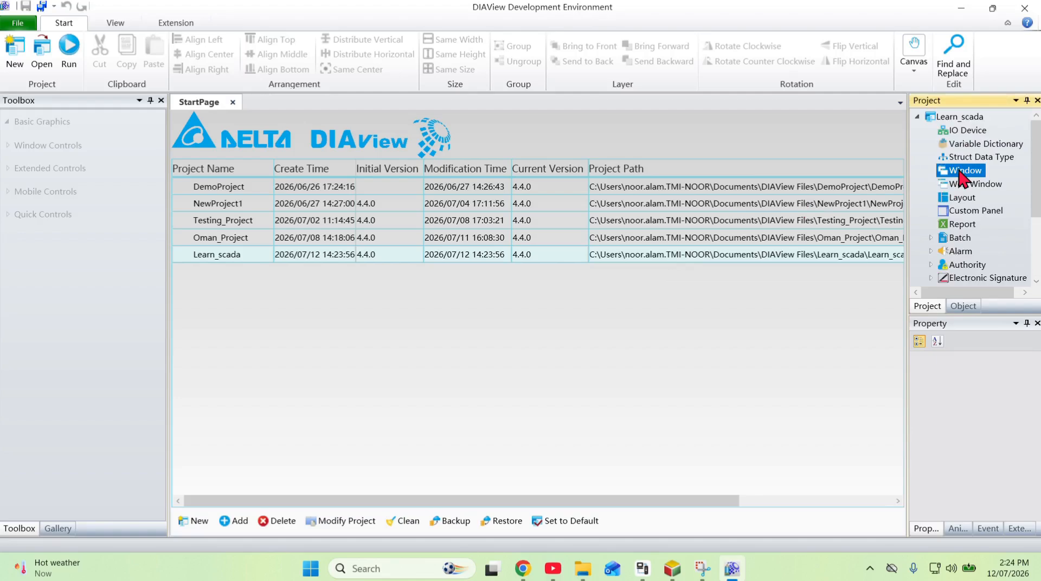
pyautogui.rightClick(960, 171)
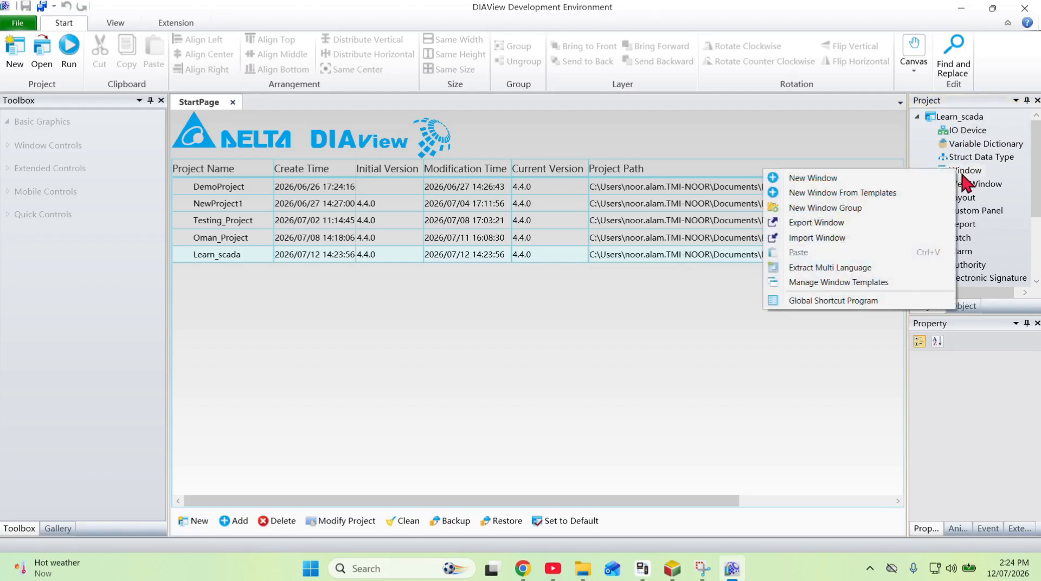
pyautogui.click(848, 181)
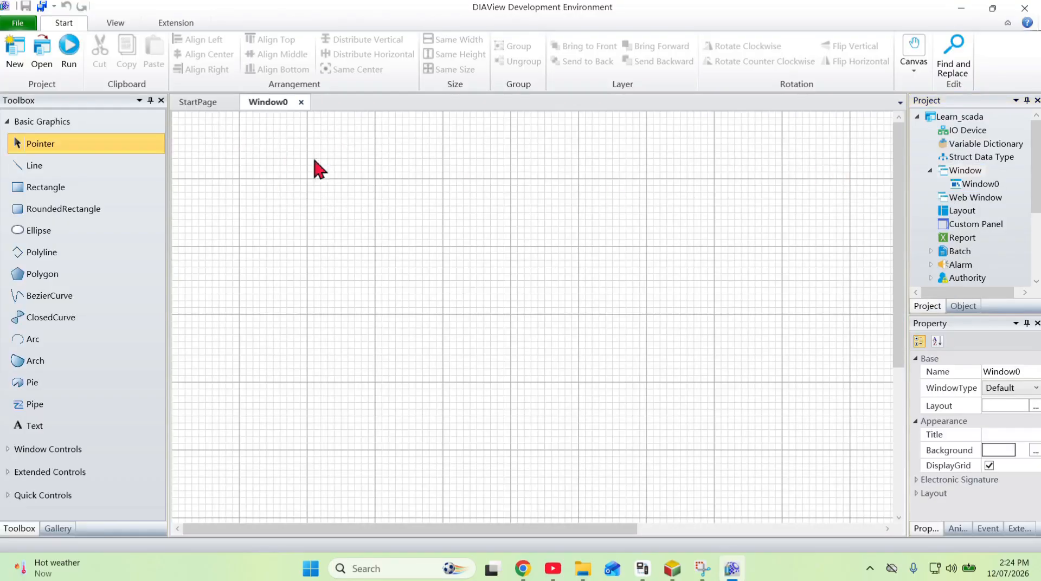
# Reduce the canvas zoom of Window0 to fit more of the drawing area
pyautogui.scroll(-5, 379, 205)
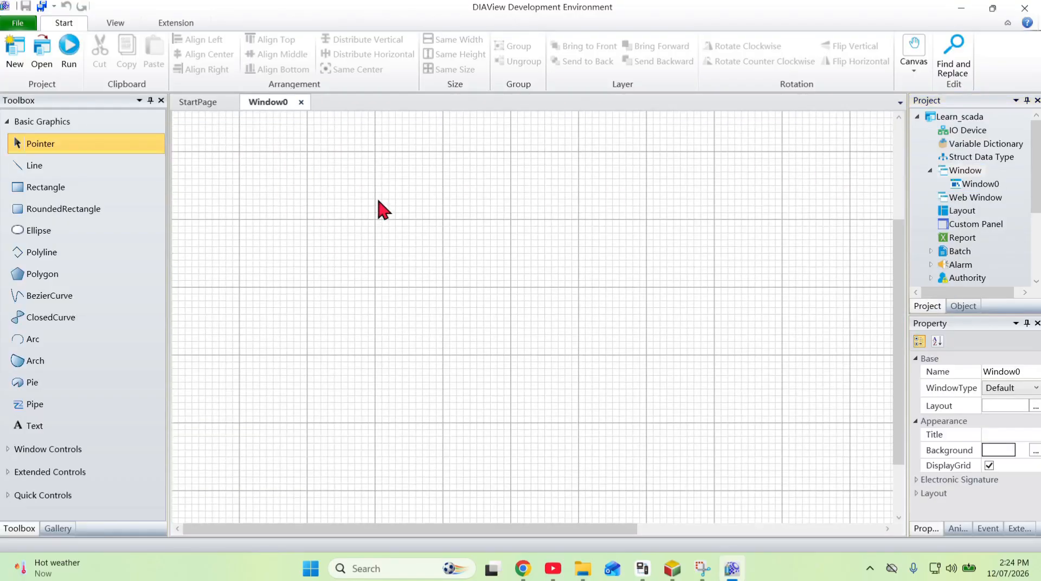
pyautogui.scroll(-3, 754, 184)
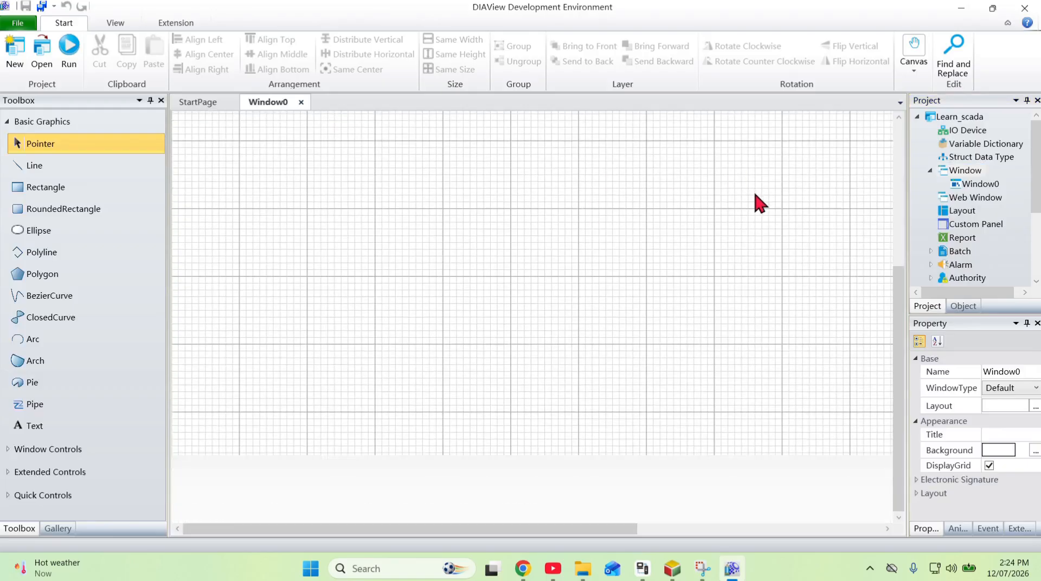
pyautogui.click(914, 57)
pyautogui.click(1014, 123)
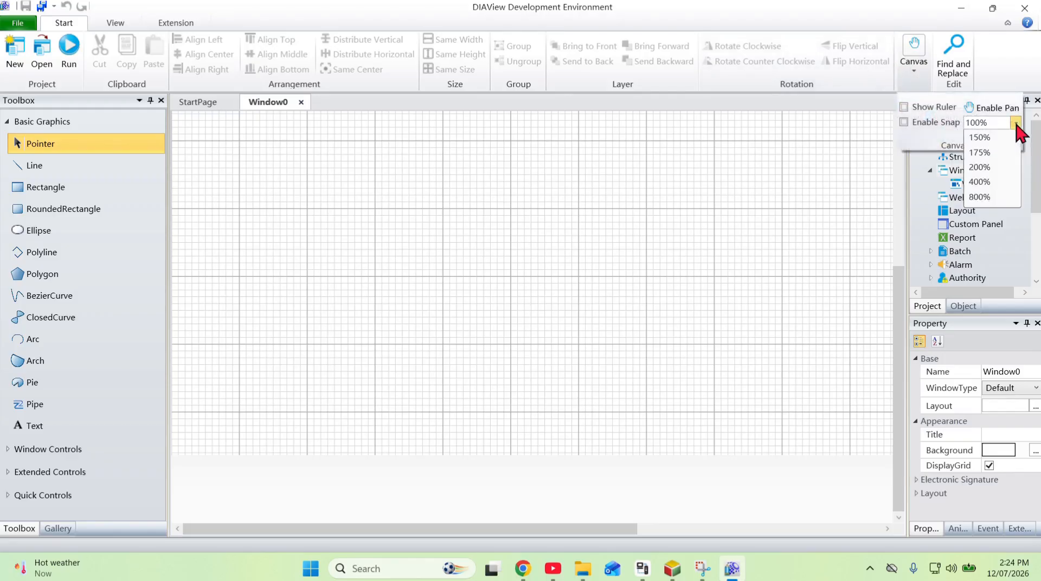
pyautogui.click(983, 156)
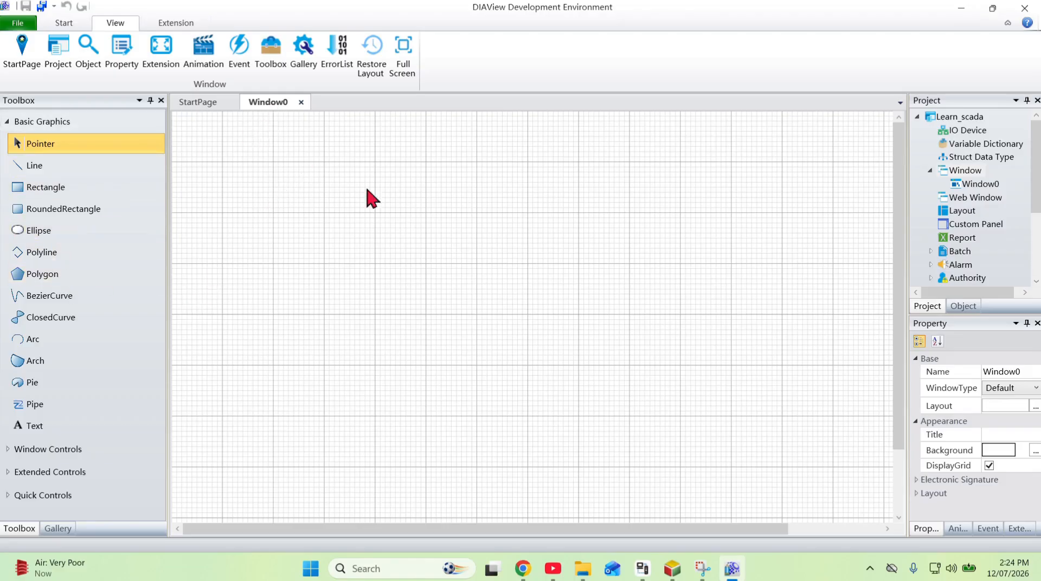
# Try to rename Window0 as Live graph
pyautogui.rightClick(992, 185)
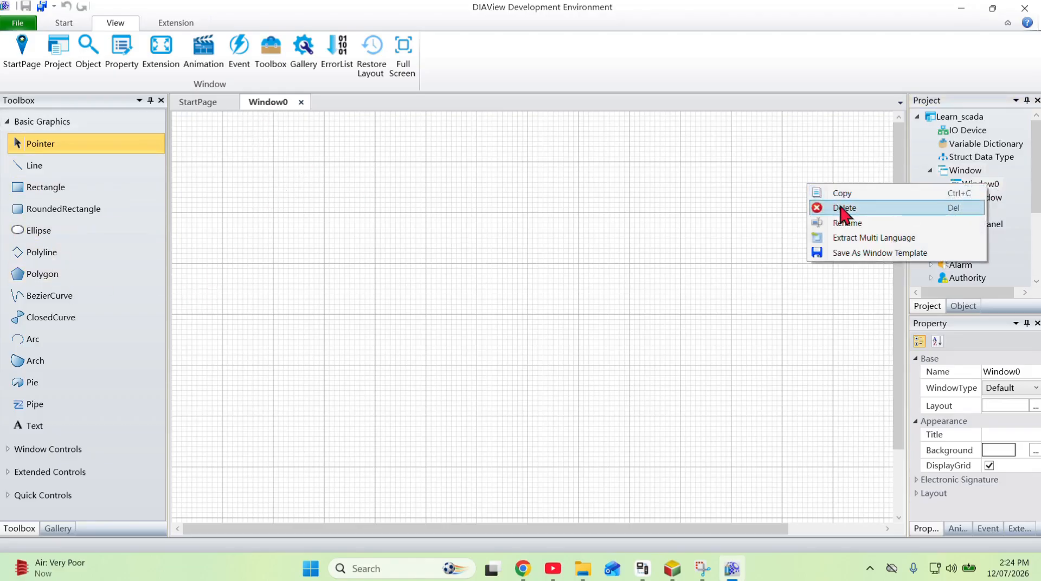
pyautogui.click(846, 223)
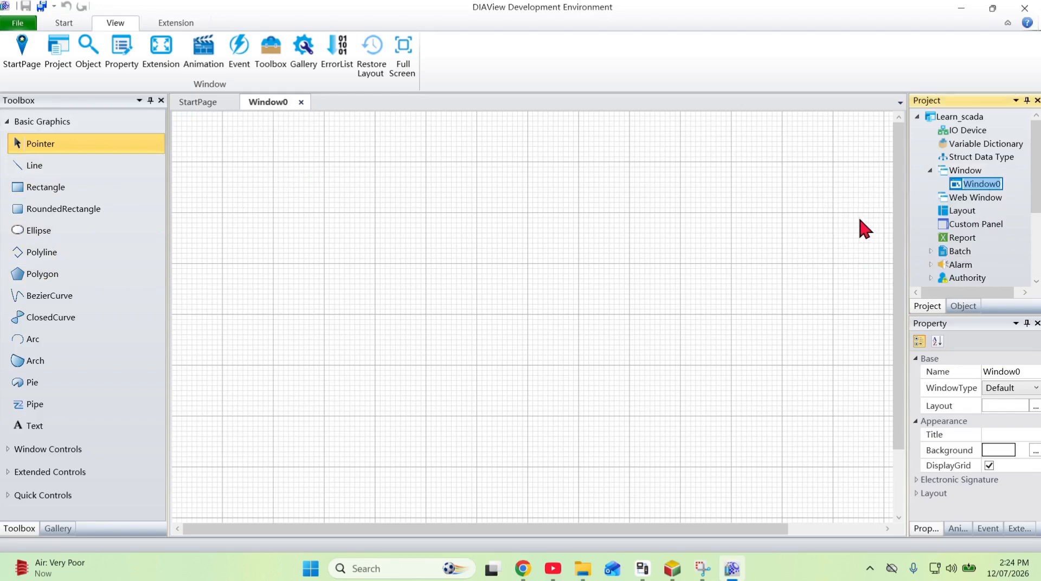
pyautogui.write('Live graph')
pyautogui.press('Return')
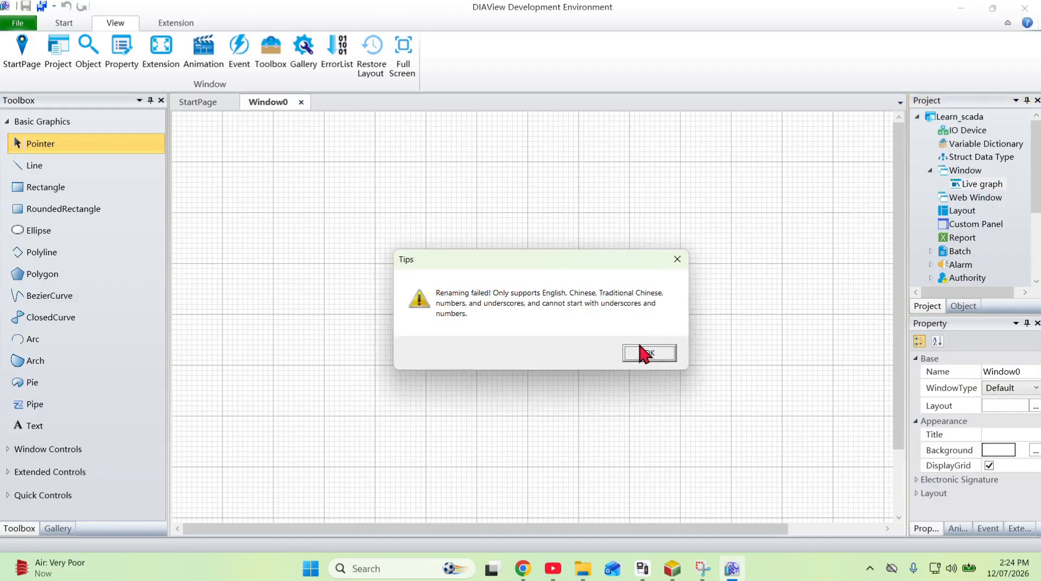
pyautogui.click(649, 353)
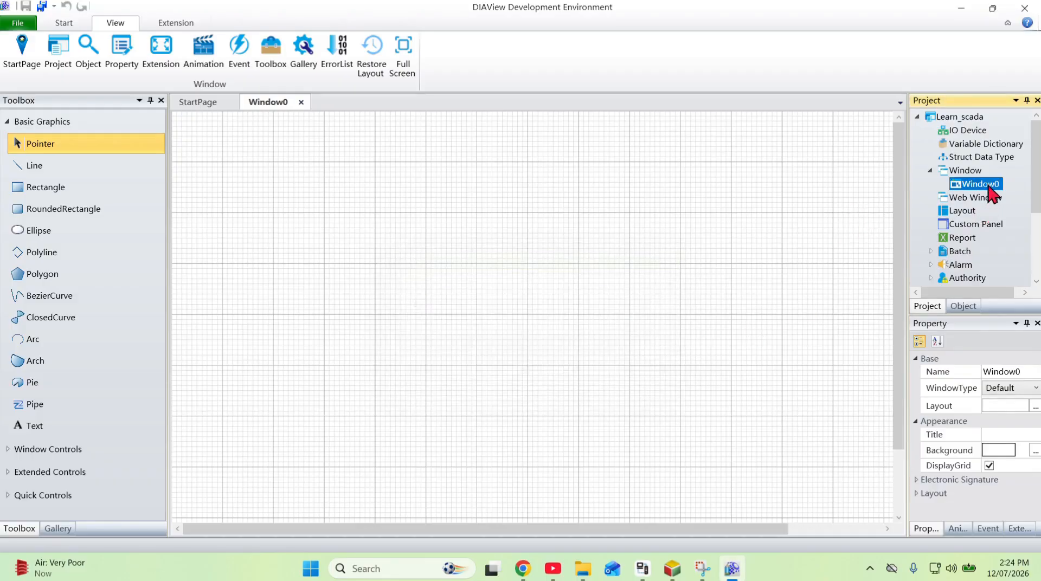
# Rename Window0 as Live_graph
pyautogui.rightClick(988, 186)
pyautogui.click(895, 224)
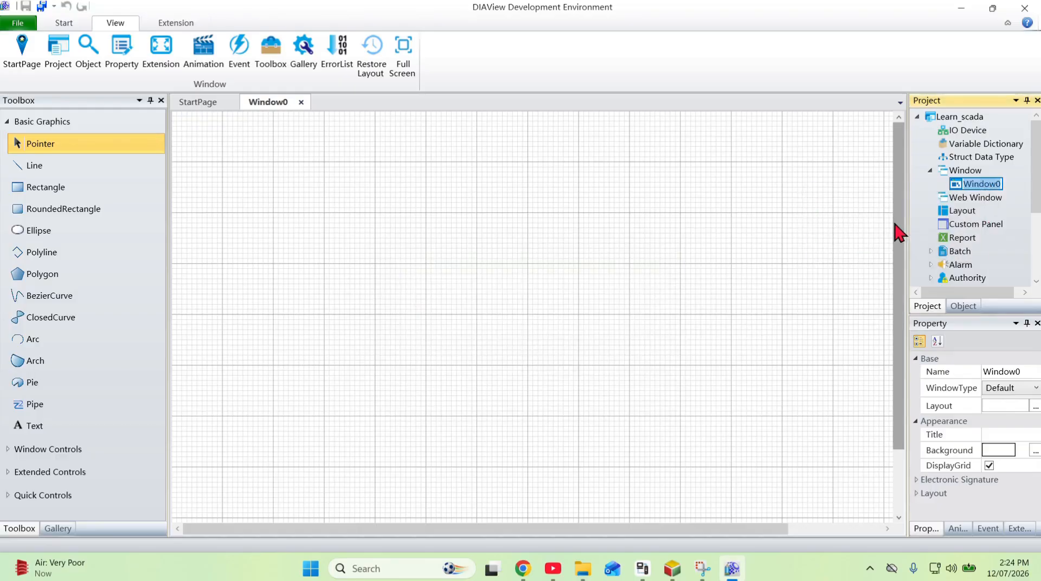
pyautogui.write('Live_graph')
pyautogui.press('Return')
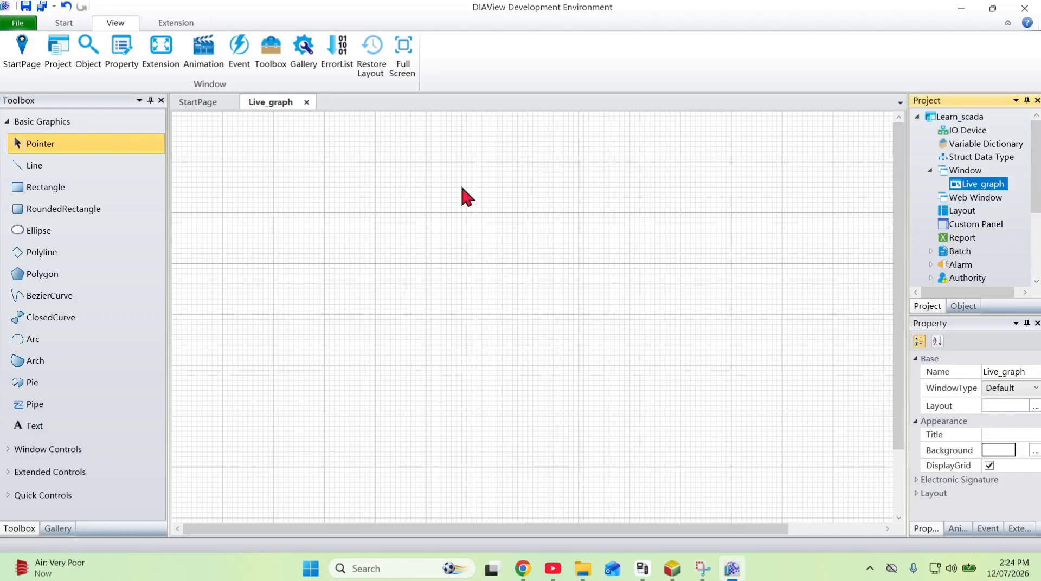
pyautogui.click(488, 186)
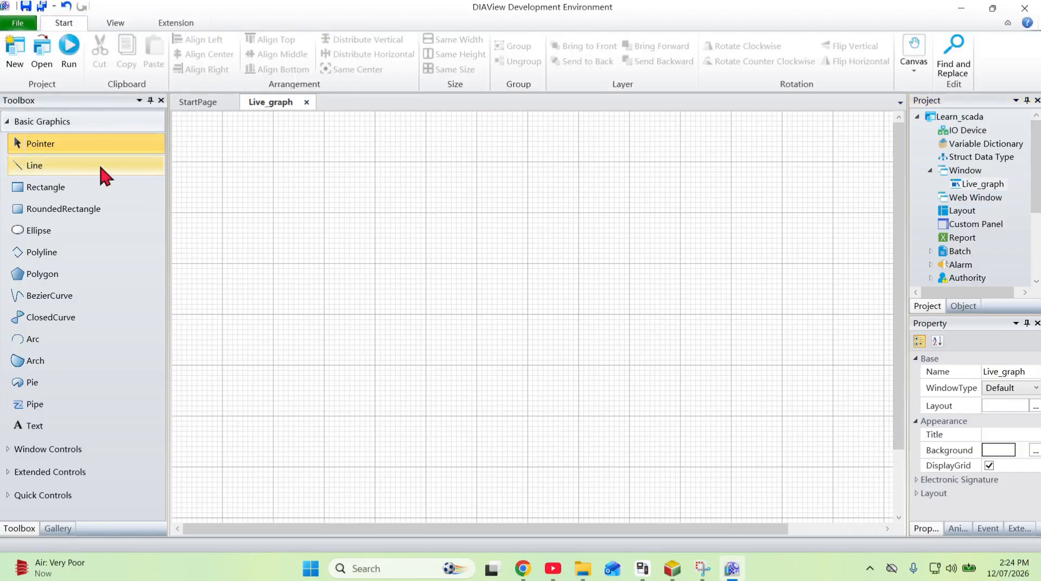
# Draw a RealtimeChart from the extended controls across most of the visible Live_graph canvas
pyautogui.click(12, 123)
pyautogui.click(7, 152)
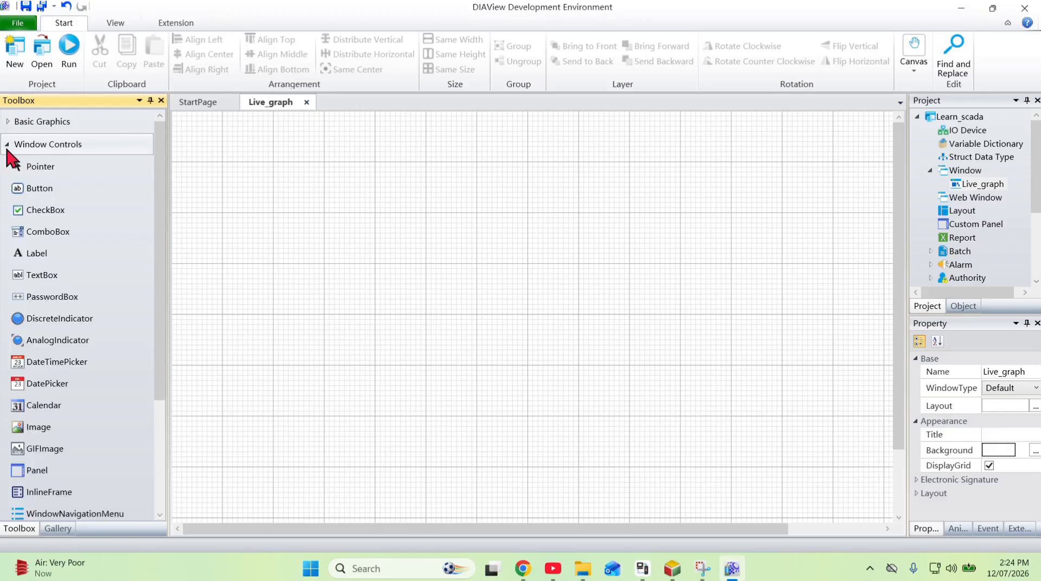
pyautogui.scroll(-3, 43, 371)
pyautogui.scroll(3, 49, 353)
pyautogui.click(9, 124)
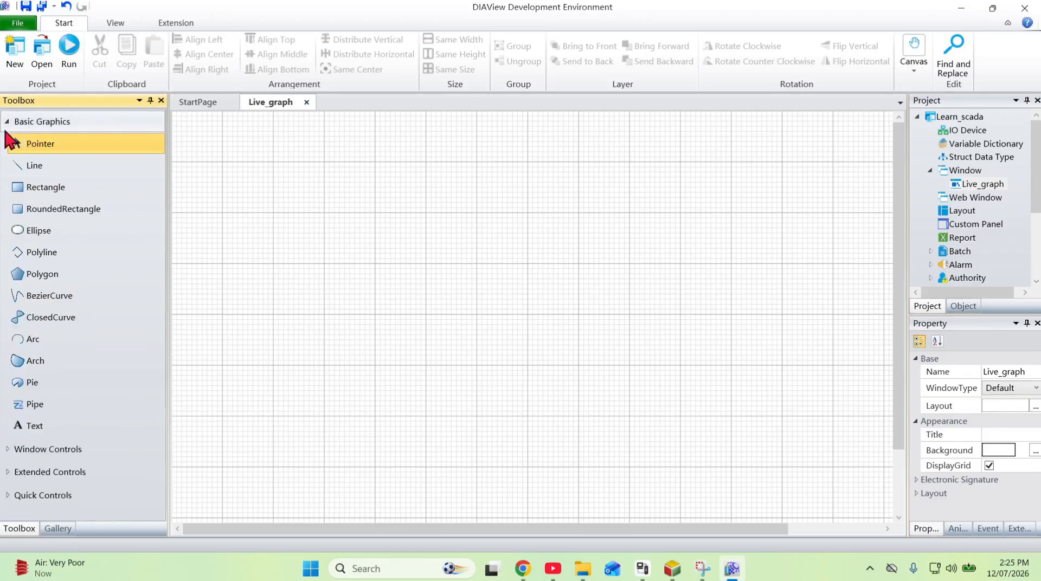
pyautogui.click(9, 124)
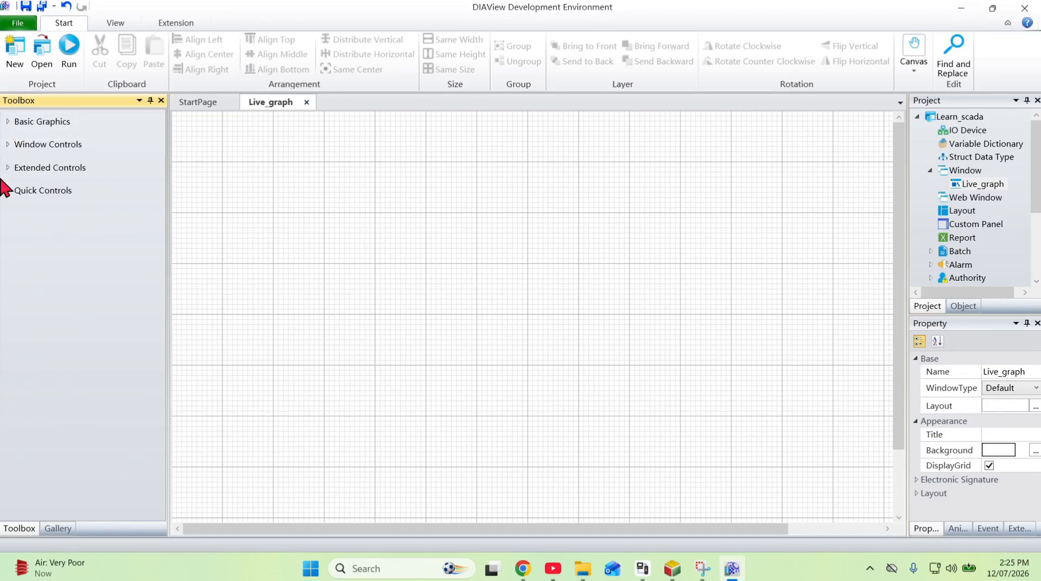
pyautogui.click(8, 171)
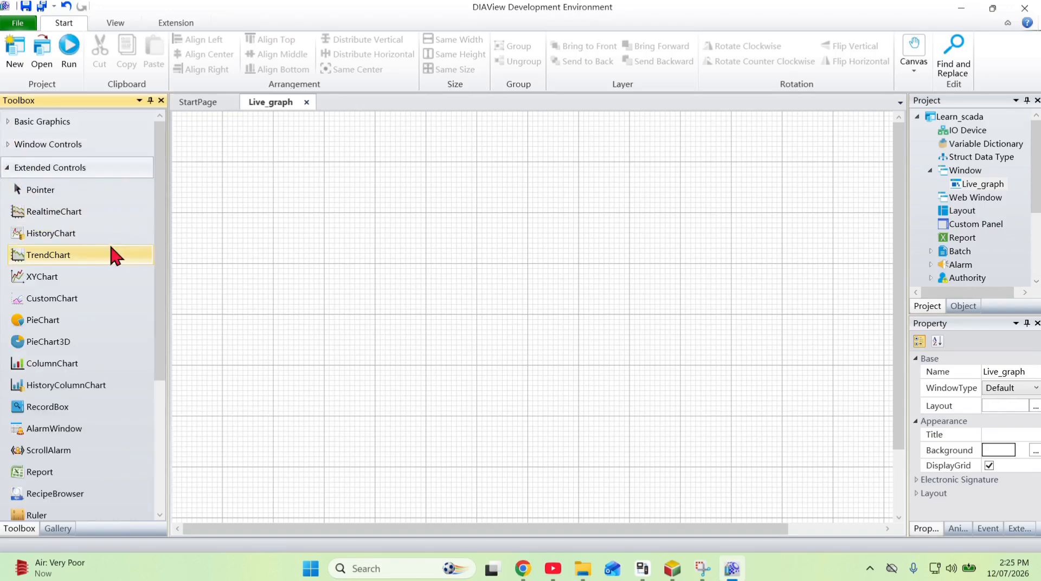
pyautogui.click(45, 216)
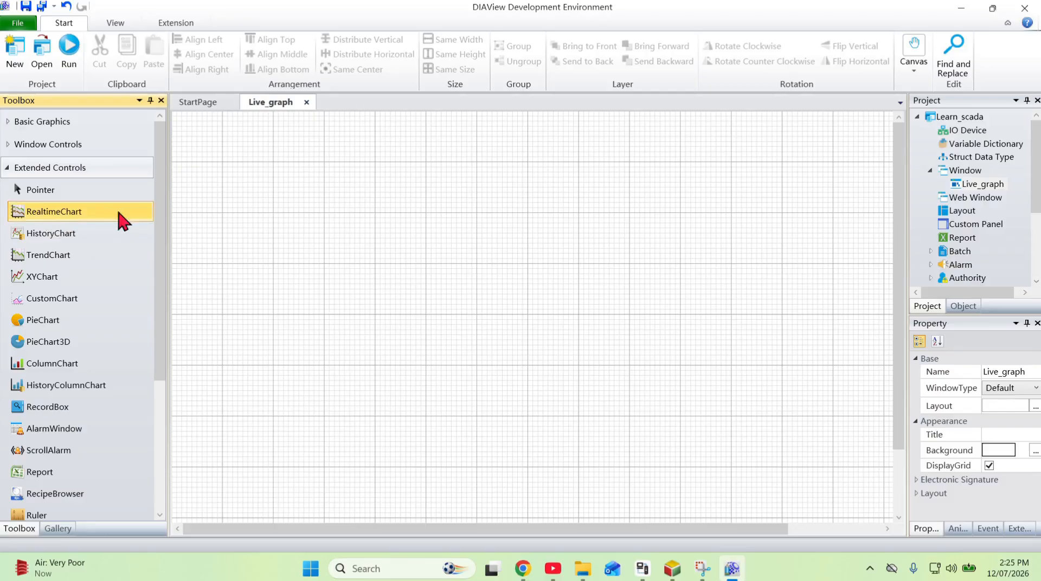
pyautogui.moveTo(181, 128); pyautogui.dragTo(877, 493)
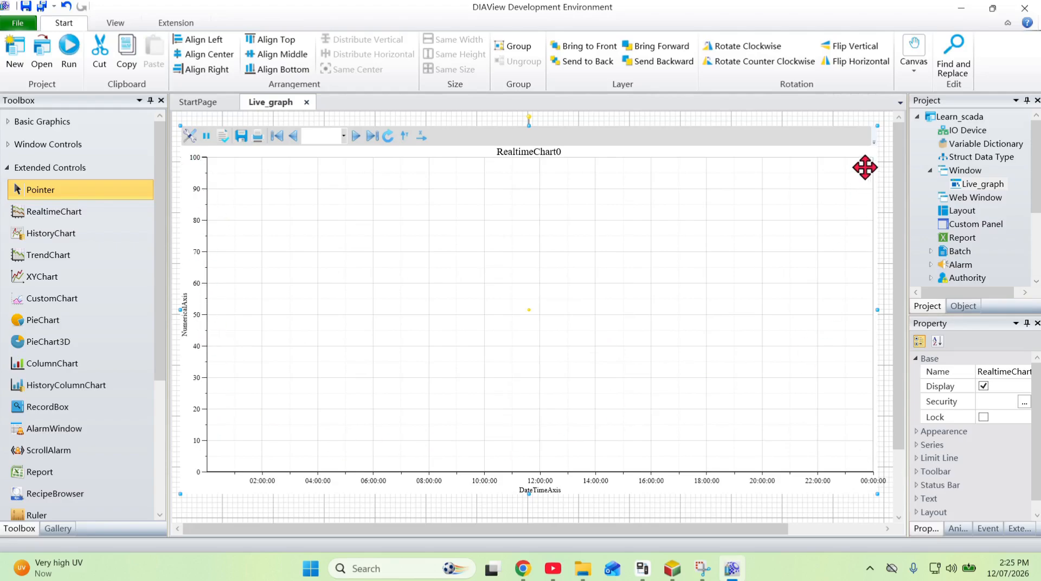
# Move the realtime chart slightly lower on the Live_graph canvas, leaving a blank band above it
pyautogui.moveTo(872, 400); pyautogui.dragTo(880, 460)
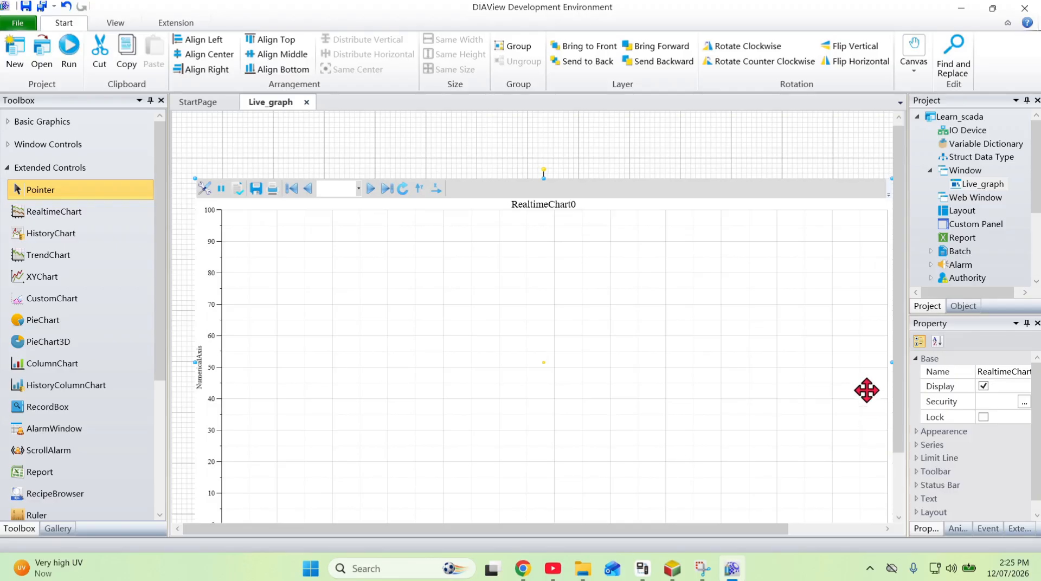
pyautogui.scroll(-2, 867, 395)
pyautogui.moveTo(694, 537); pyautogui.dragTo(821, 501)
pyautogui.scroll(2, 705, 401)
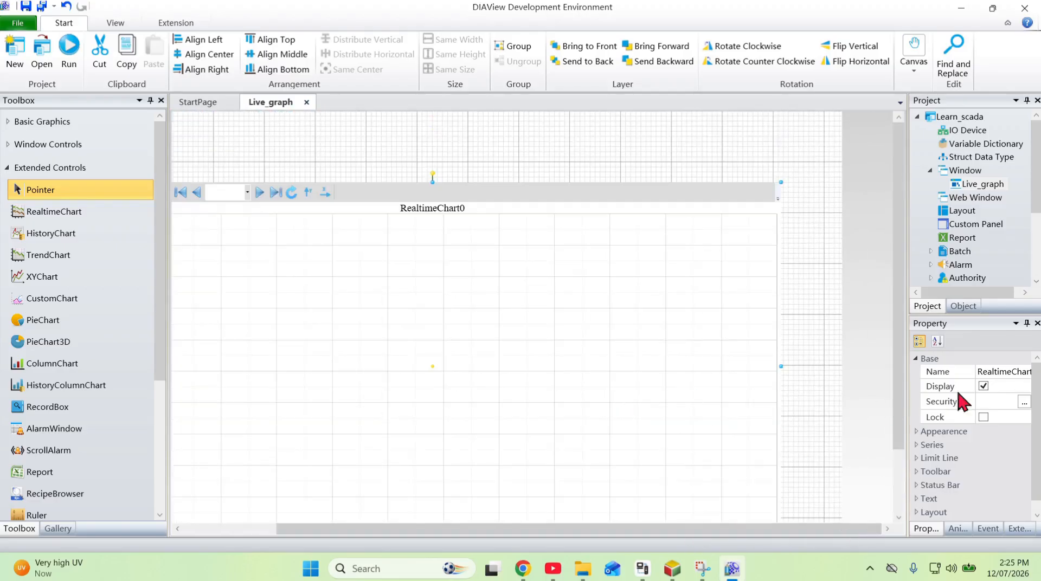
# Add two line series to the realtime chart's series collection
pyautogui.click(926, 449)
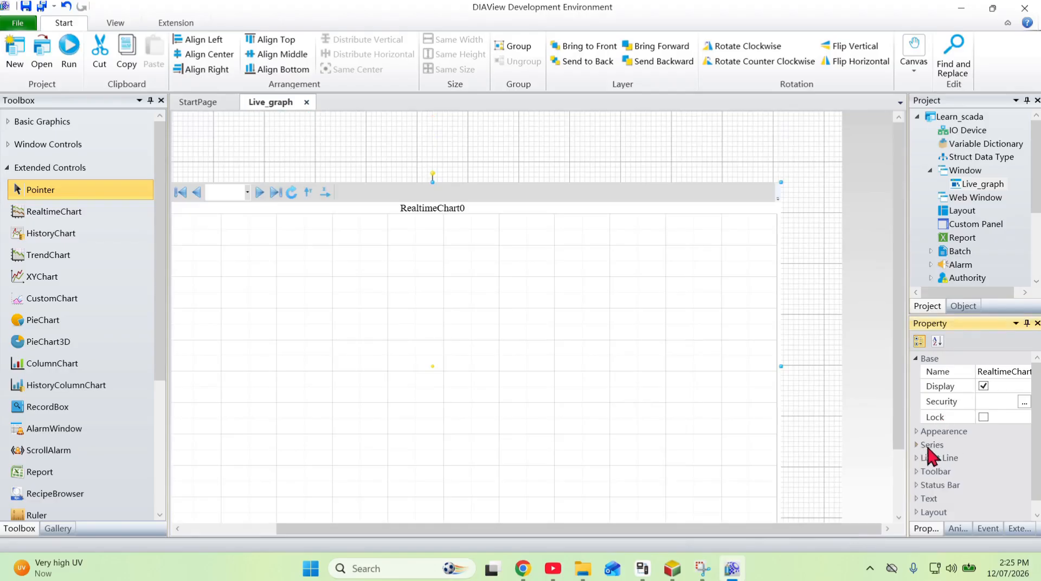
pyautogui.doubleClick(925, 449)
pyautogui.scroll(-1, 975, 444)
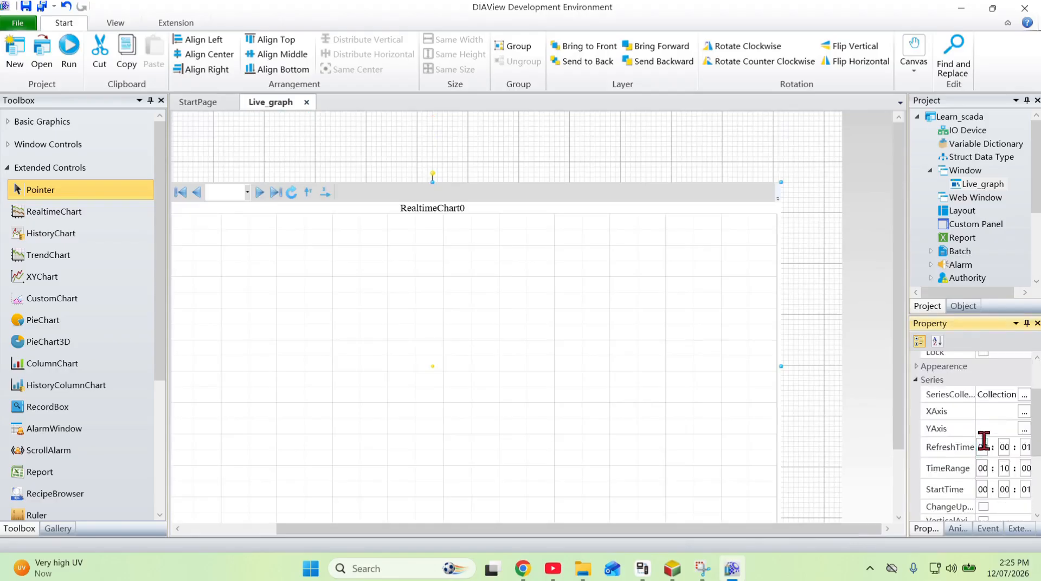
pyautogui.click(1024, 395)
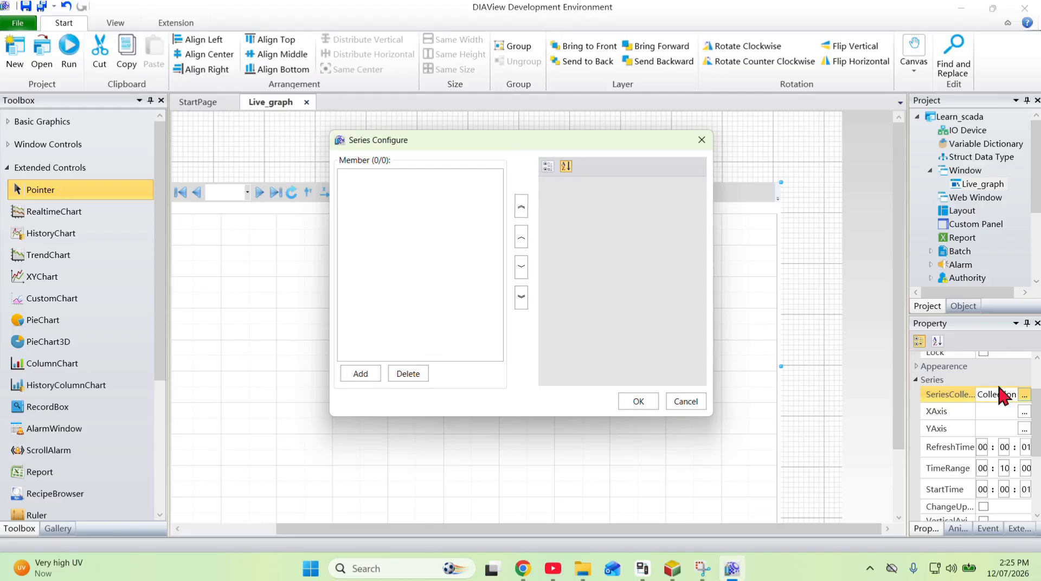
pyautogui.click(349, 375)
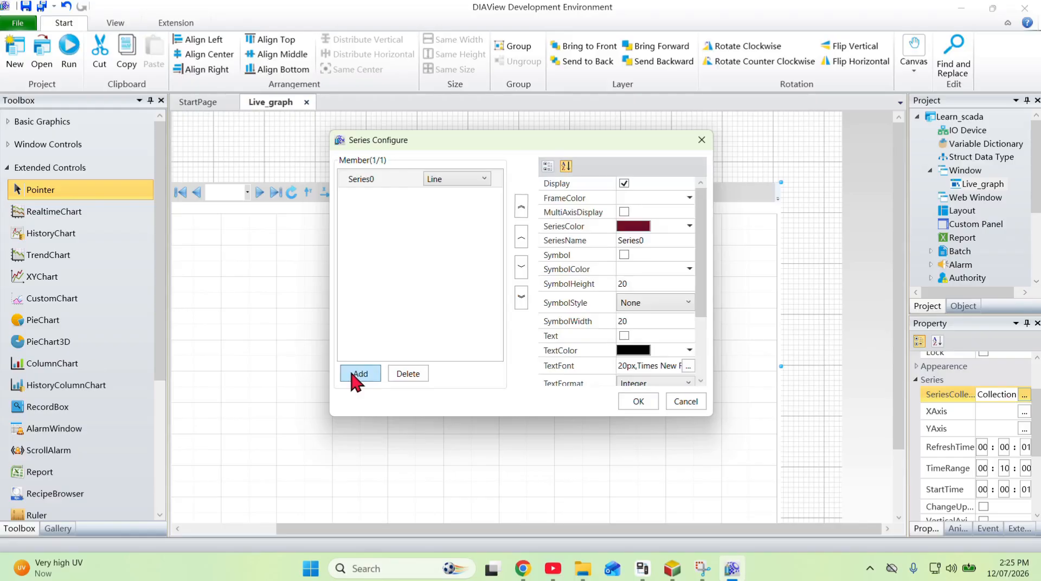
pyautogui.click(355, 374)
# Name the first series Temp and the second series pressure
pyautogui.click(382, 178)
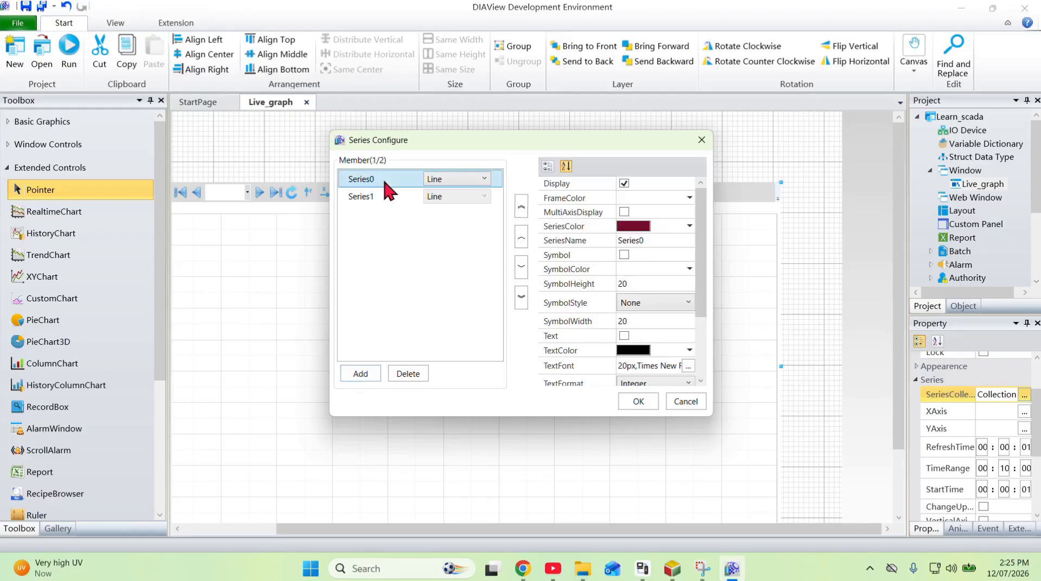
pyautogui.click(627, 241)
pyautogui.write('Temp')
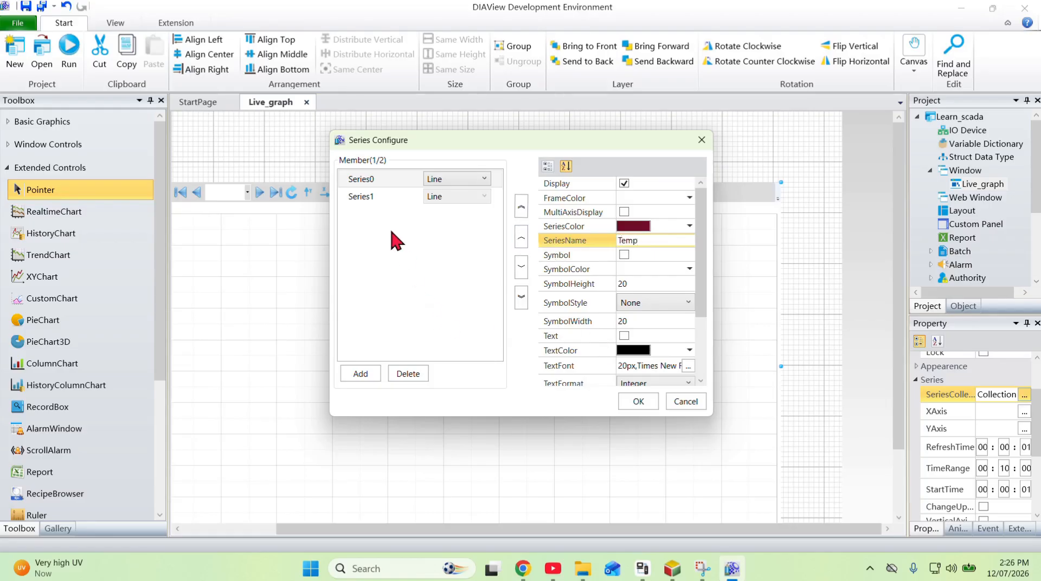
pyautogui.click(382, 196)
pyautogui.click(631, 240)
pyautogui.write('pressure')
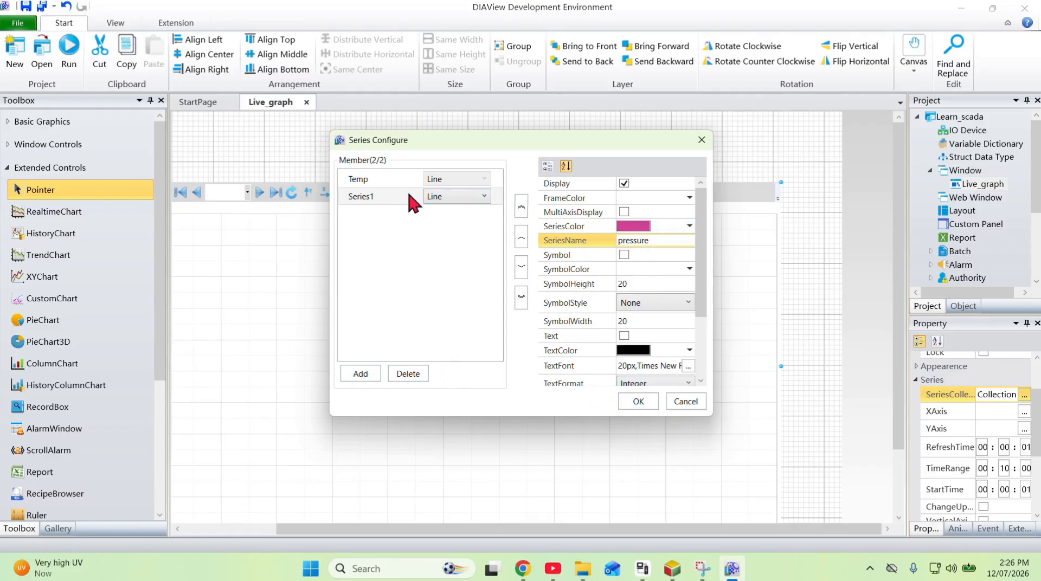
# Set the series colour to standard red for Temp and standard green for pressure
pyautogui.click(392, 180)
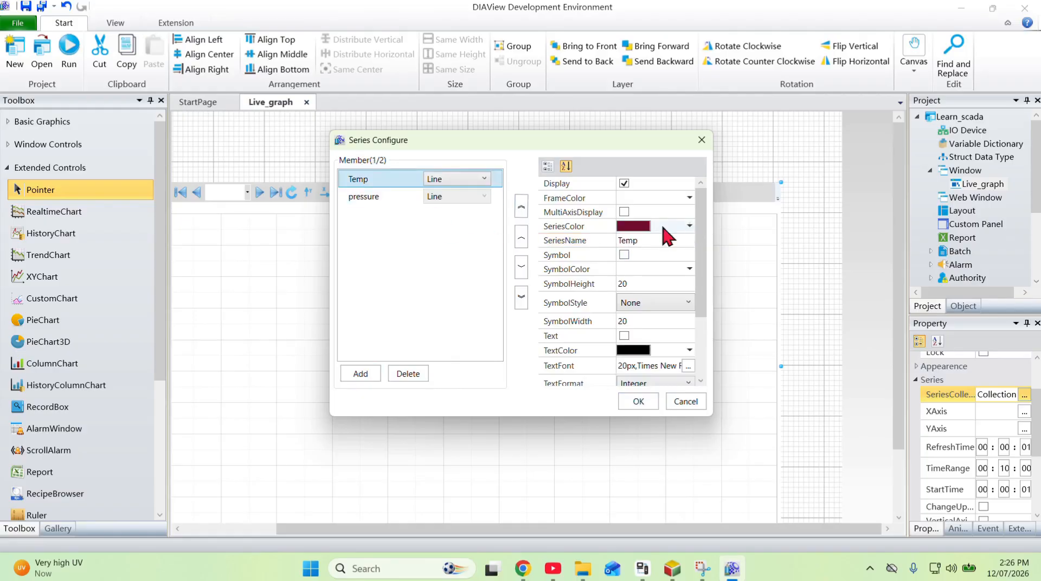
pyautogui.click(689, 226)
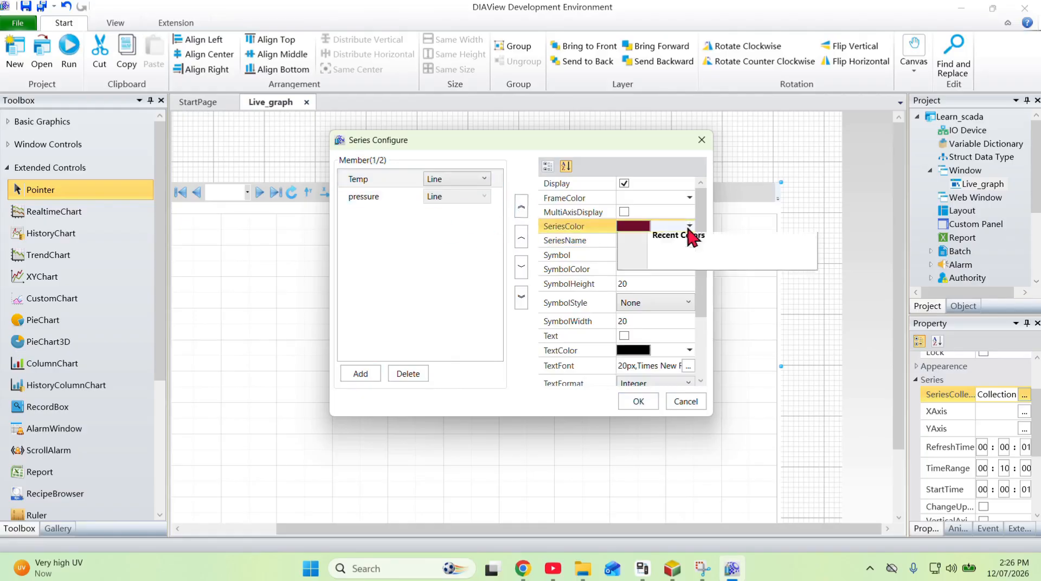
pyautogui.click(689, 226)
pyautogui.click(693, 368)
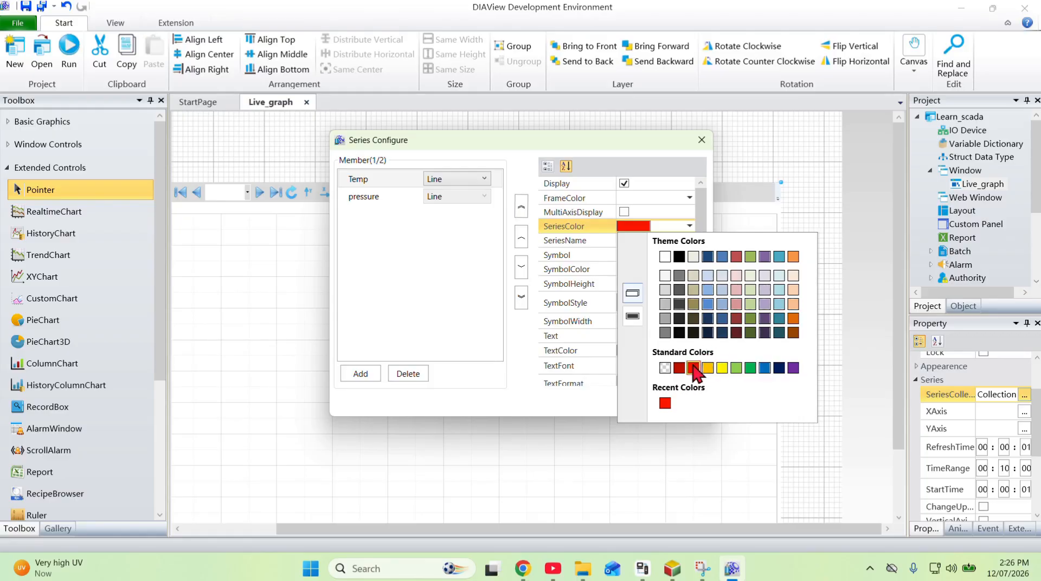
pyautogui.click(436, 243)
pyautogui.click(396, 197)
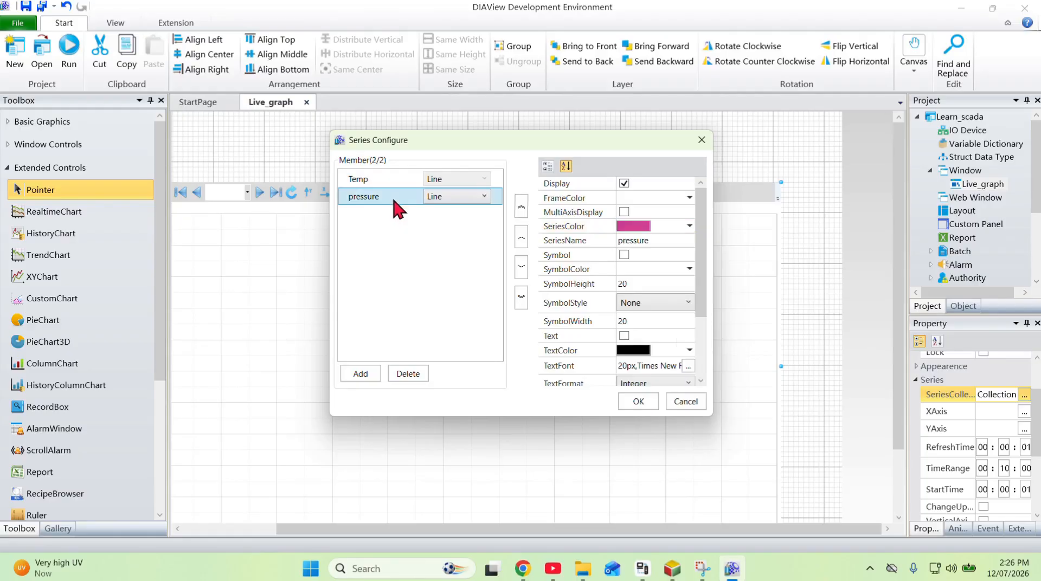
pyautogui.click(689, 226)
pyautogui.click(750, 367)
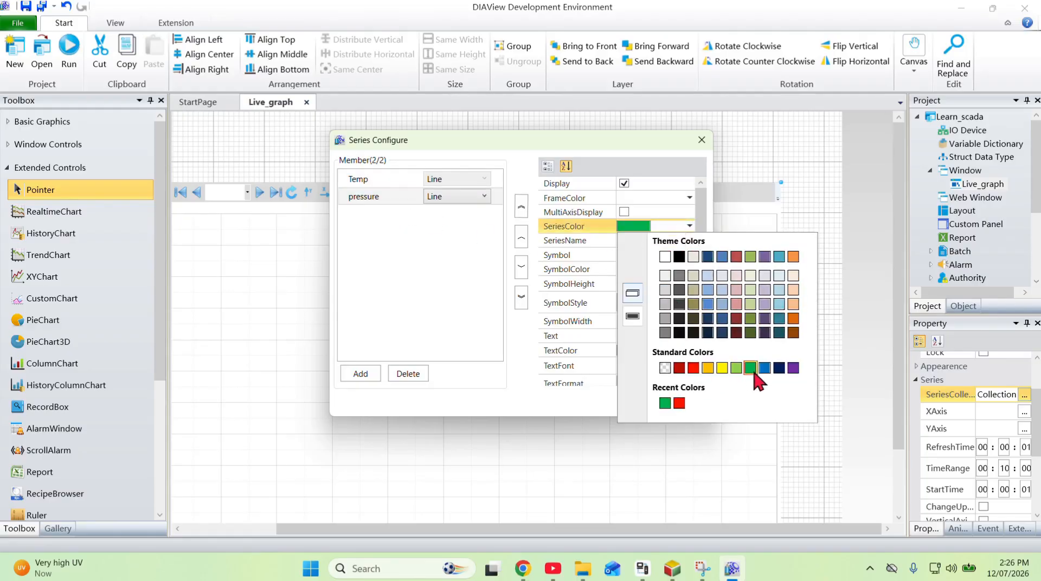
pyautogui.click(403, 275)
# Enable MultiAxisDisplay for the Temp series and apply the series configuration
pyautogui.click(378, 179)
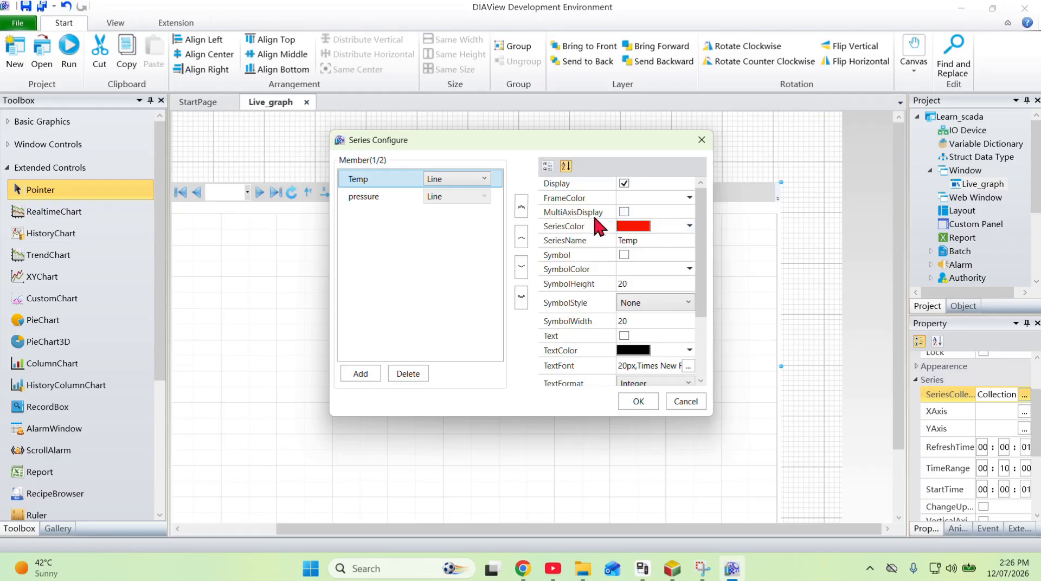
pyautogui.click(624, 213)
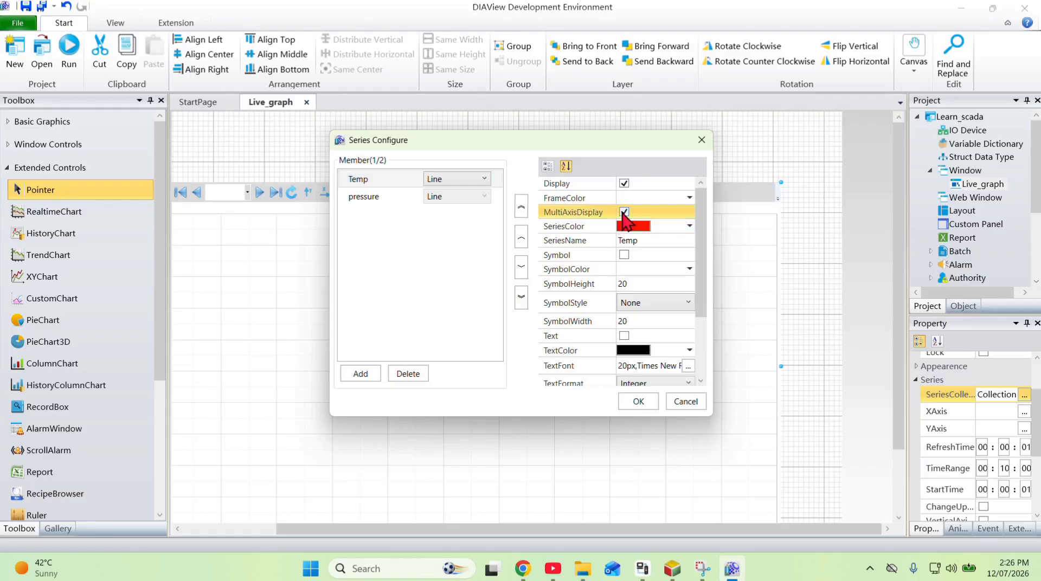
pyautogui.click(650, 400)
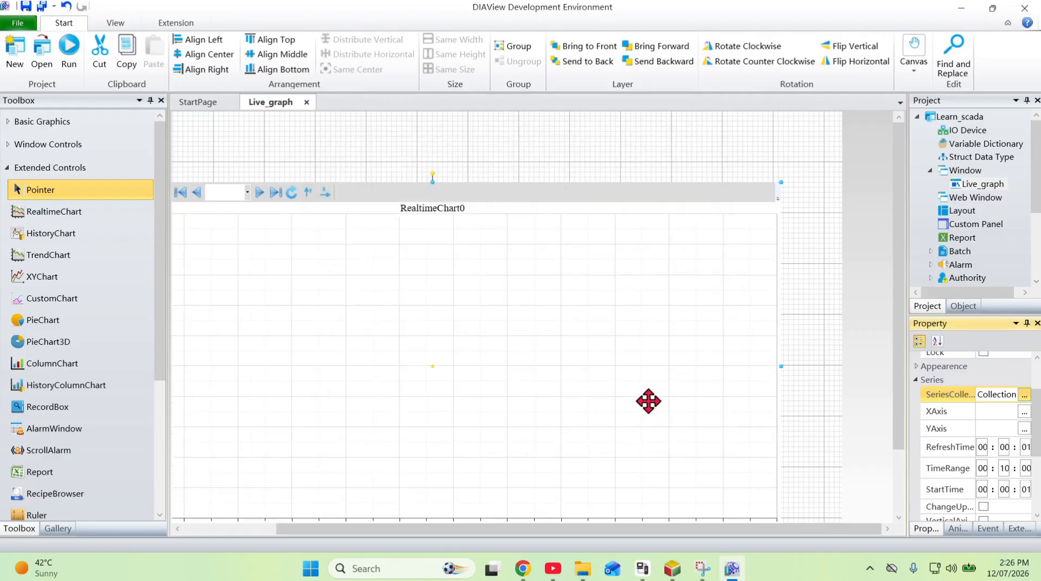
# Examine the chart's vertical axes and review the settings of the pressure and Temp series
pyautogui.scroll(-2, 674, 365)
pyautogui.moveTo(398, 530); pyautogui.dragTo(255, 526)
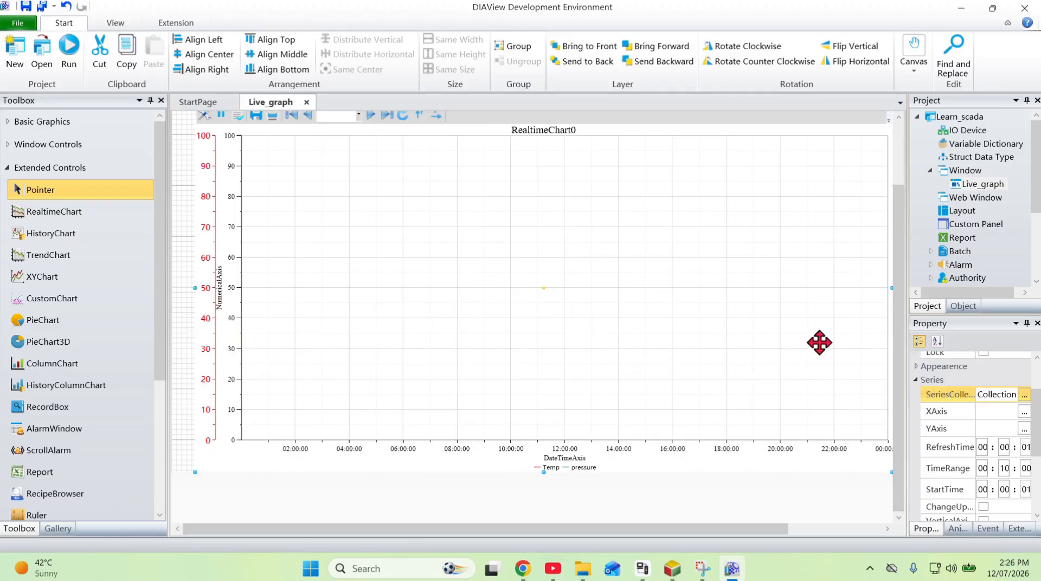
pyautogui.moveTo(589, 523); pyautogui.dragTo(622, 528)
pyautogui.click(1024, 394)
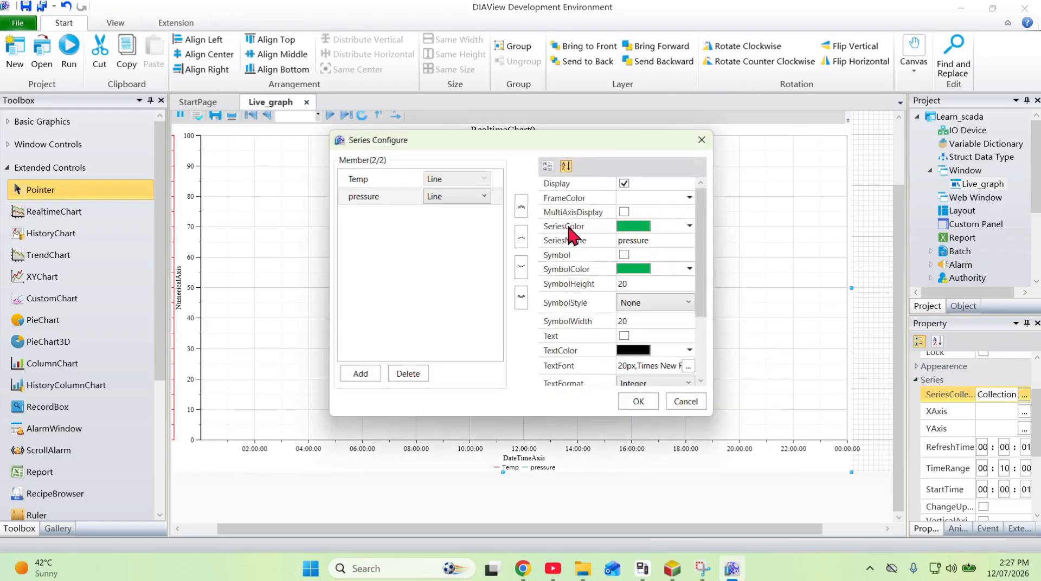
pyautogui.scroll(-3, 607, 262)
pyautogui.scroll(3, 645, 304)
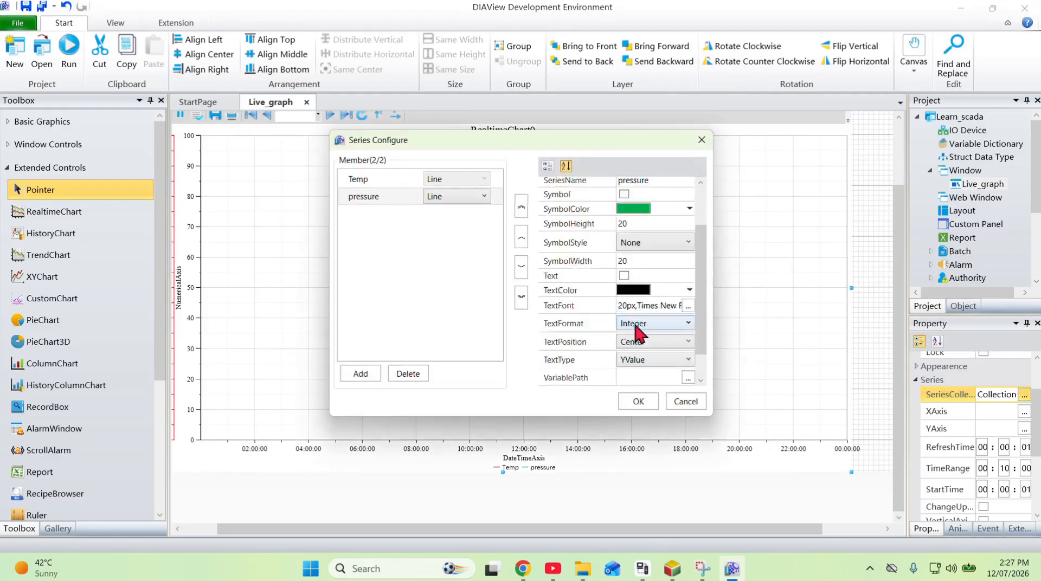
pyautogui.click(391, 178)
pyautogui.click(624, 212)
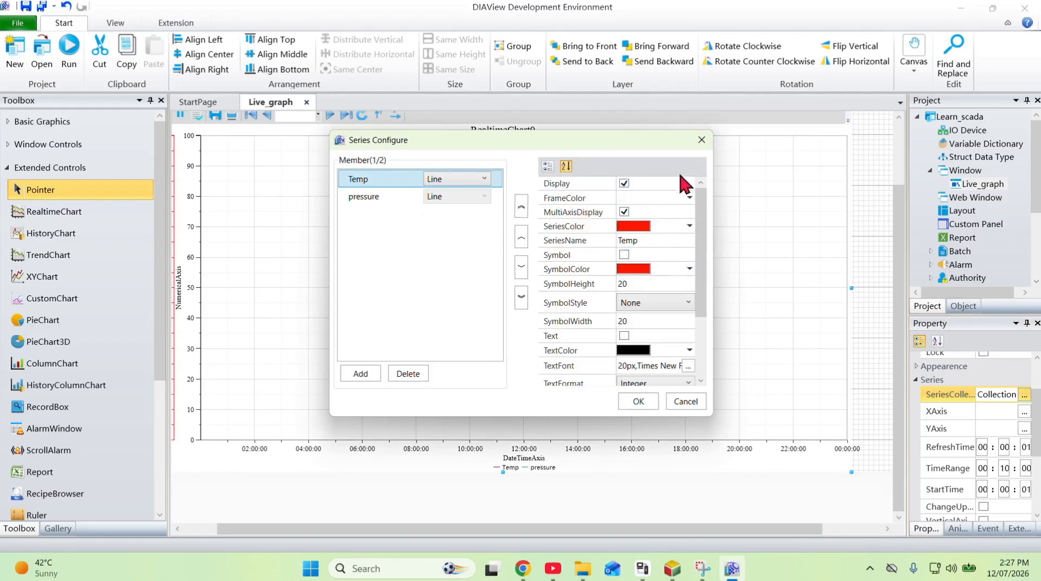
pyautogui.click(701, 139)
# Enable AxisPositionChange for the chart's Y axis and set its maximum to 5
pyautogui.click(1023, 428)
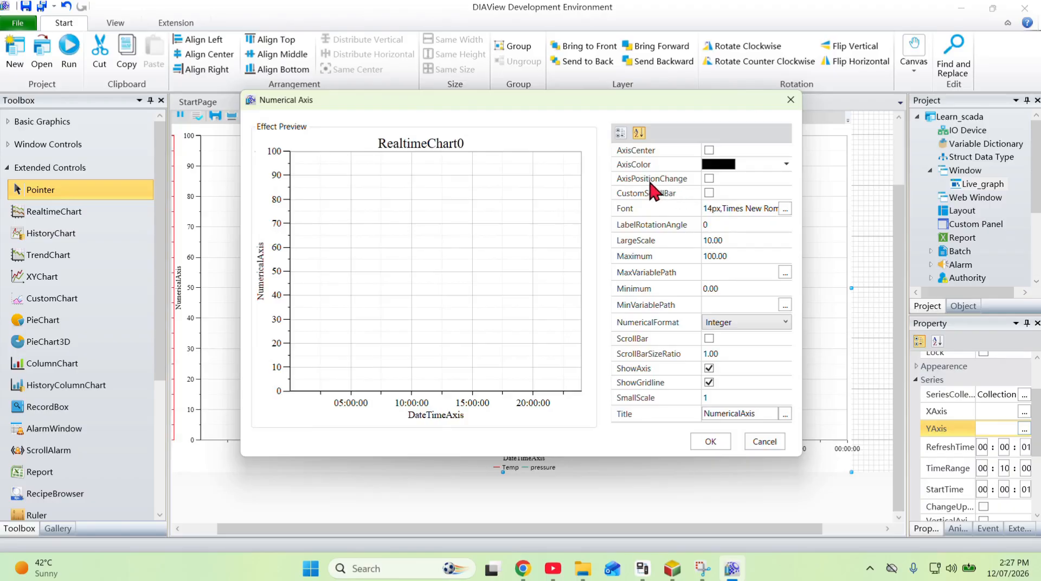
pyautogui.click(709, 179)
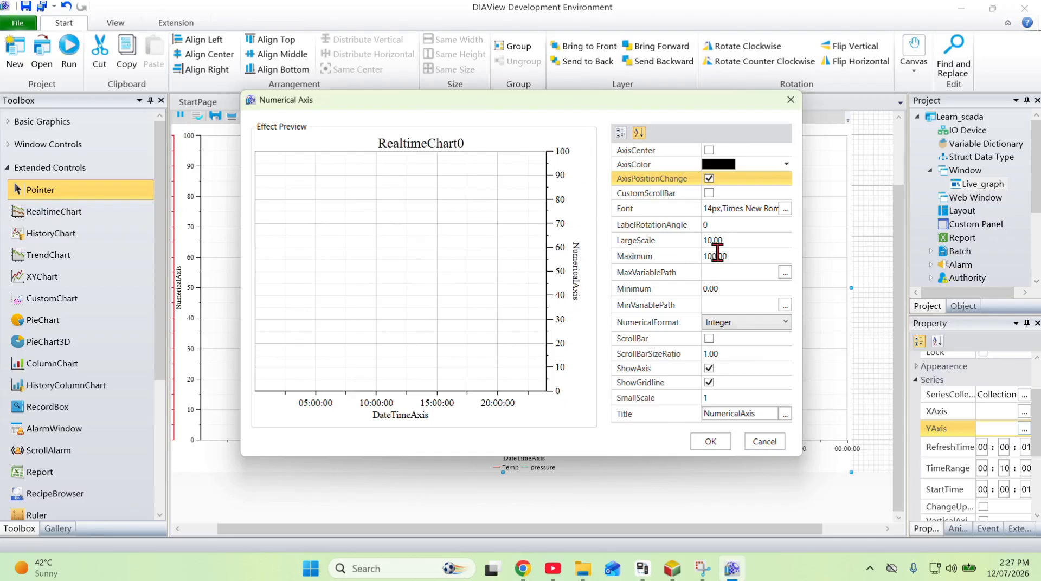
pyautogui.click(736, 260)
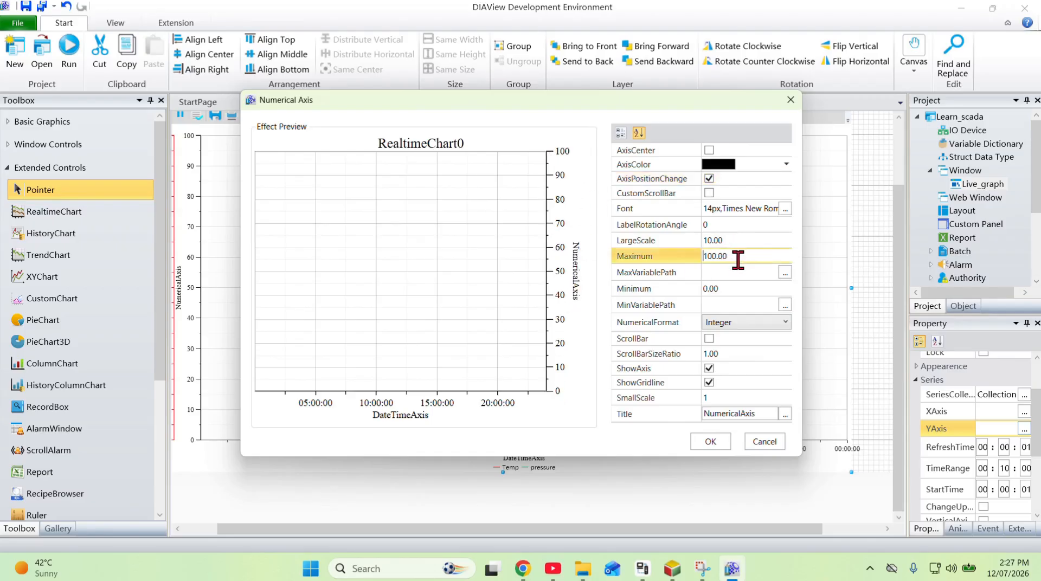
pyautogui.moveTo(742, 257); pyautogui.dragTo(689, 255)
pyautogui.write('5')
pyautogui.click(723, 240)
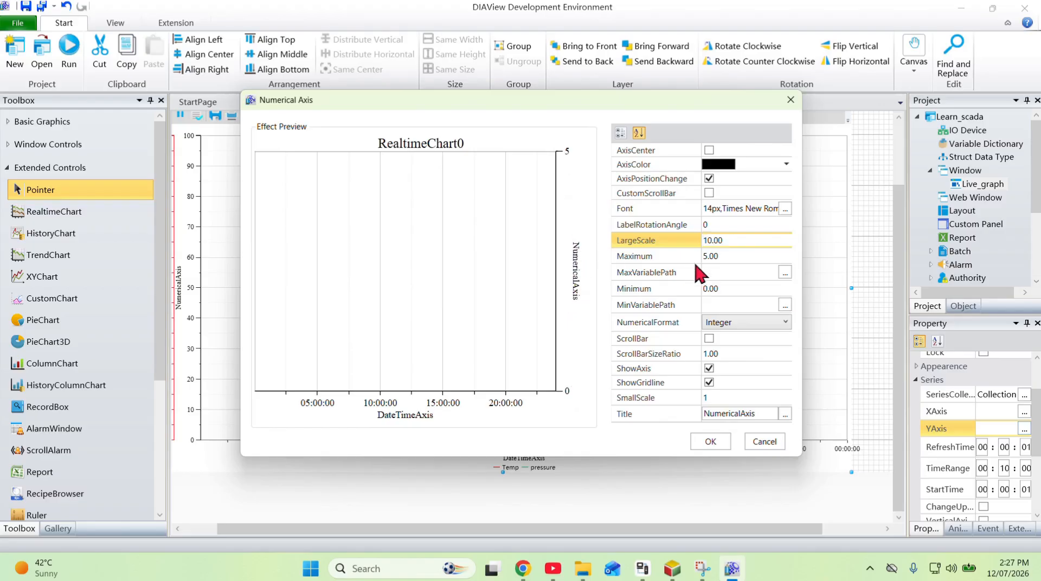
# Set the Y axis LargeScale to 1
pyautogui.moveTo(731, 240); pyautogui.dragTo(699, 241)
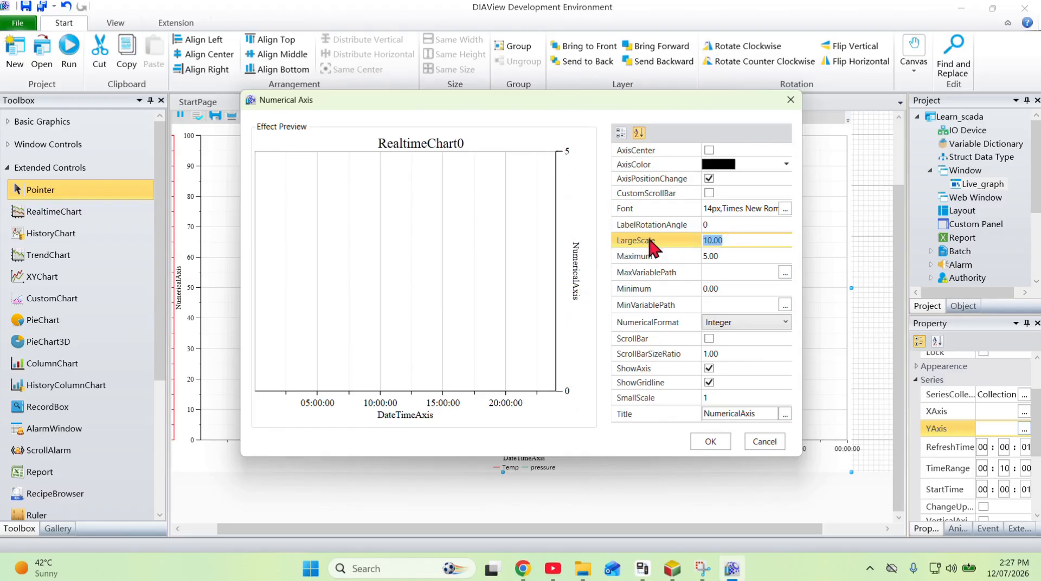
pyautogui.write('1')
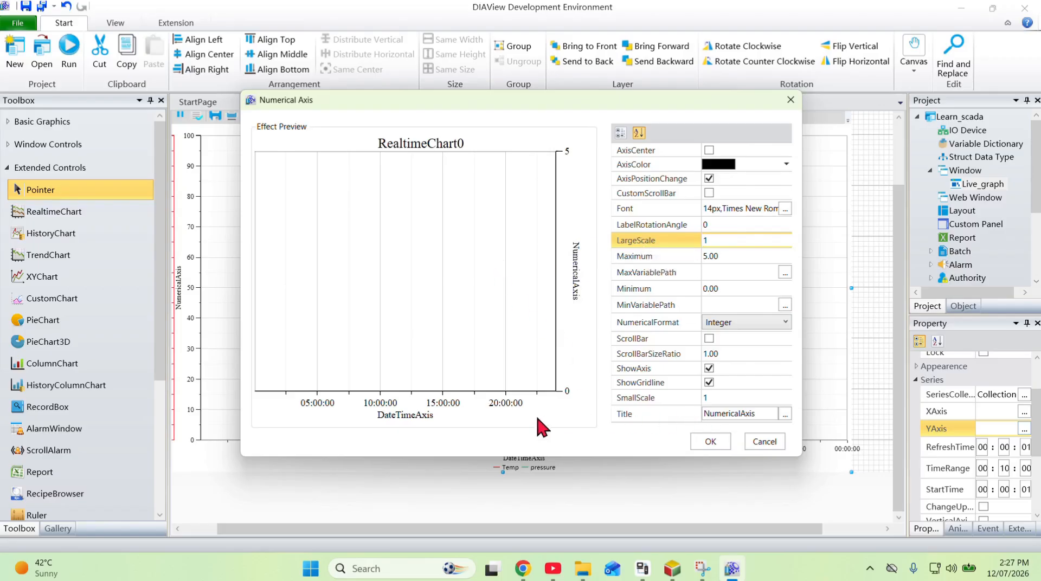
pyautogui.click(730, 225)
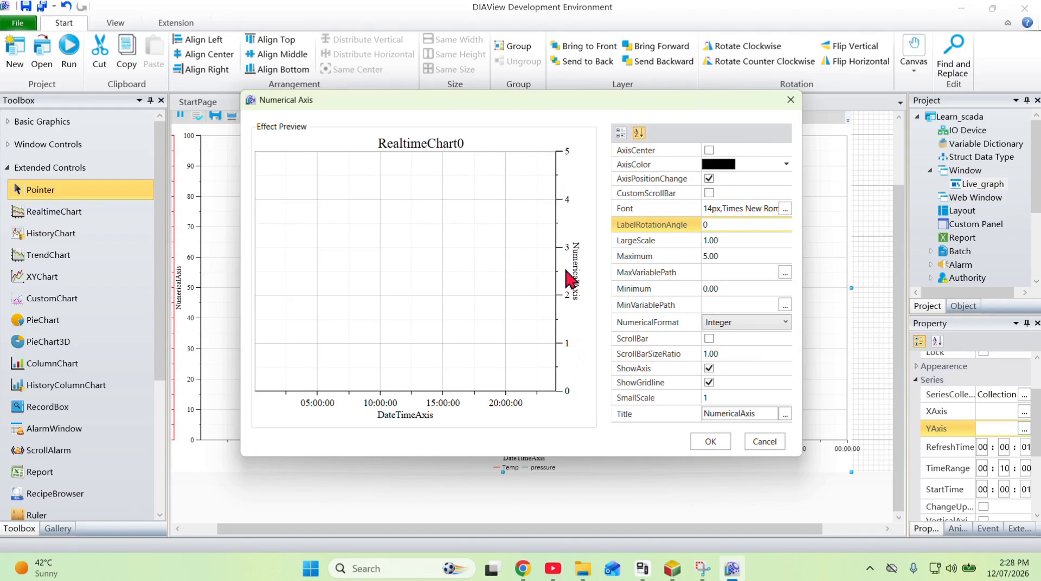
# Set the Y axis LargeScale to 0.5 and its numerical format to Double1
pyautogui.click(726, 237)
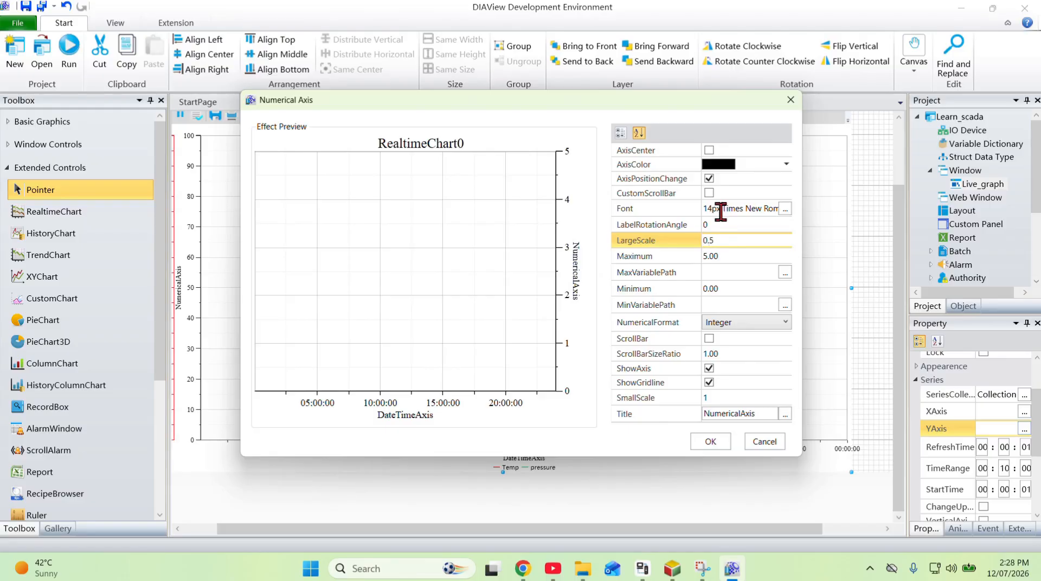
pyautogui.click(733, 259)
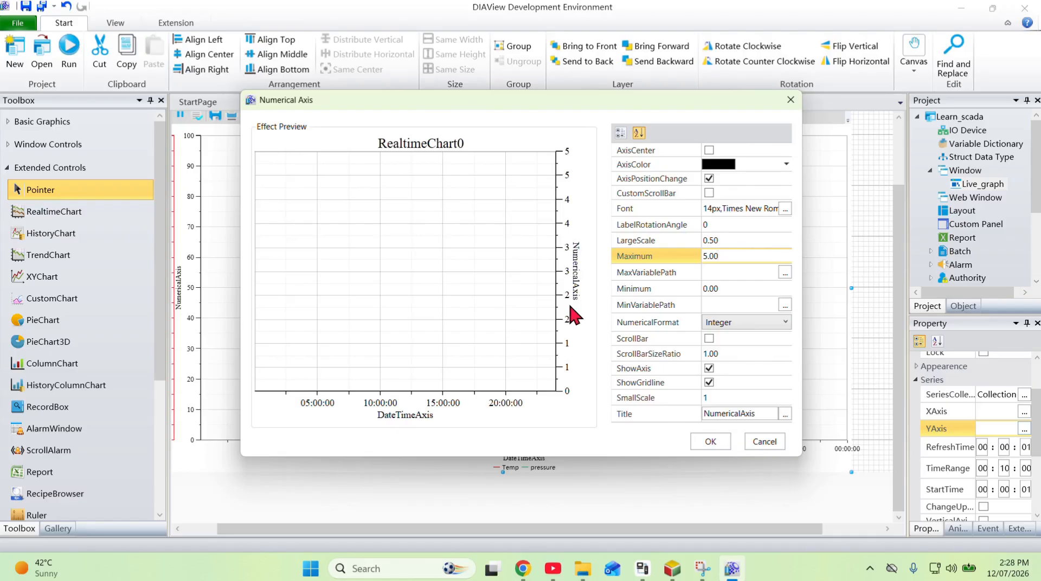
pyautogui.click(784, 322)
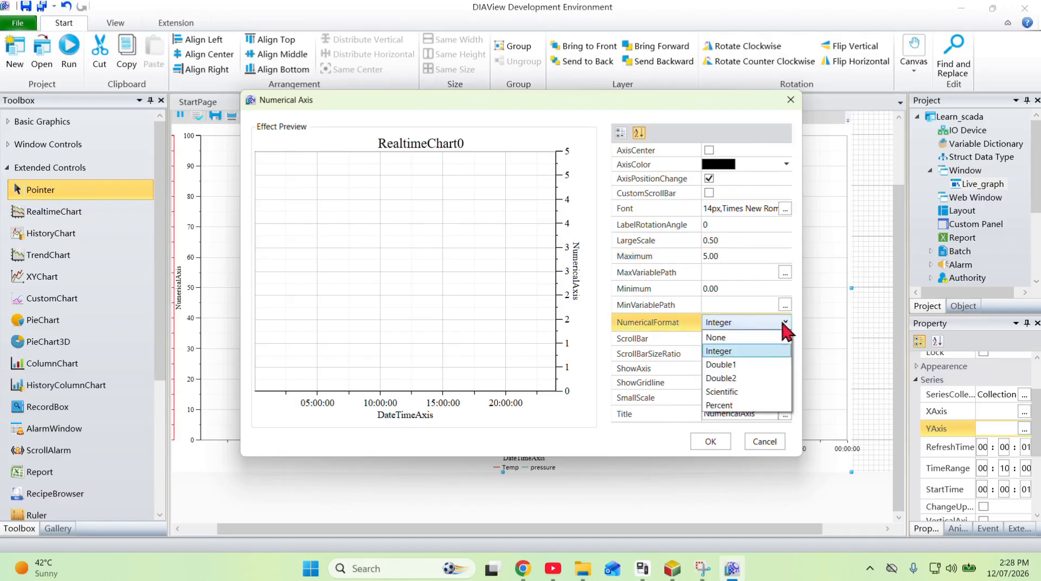
pyautogui.click(773, 362)
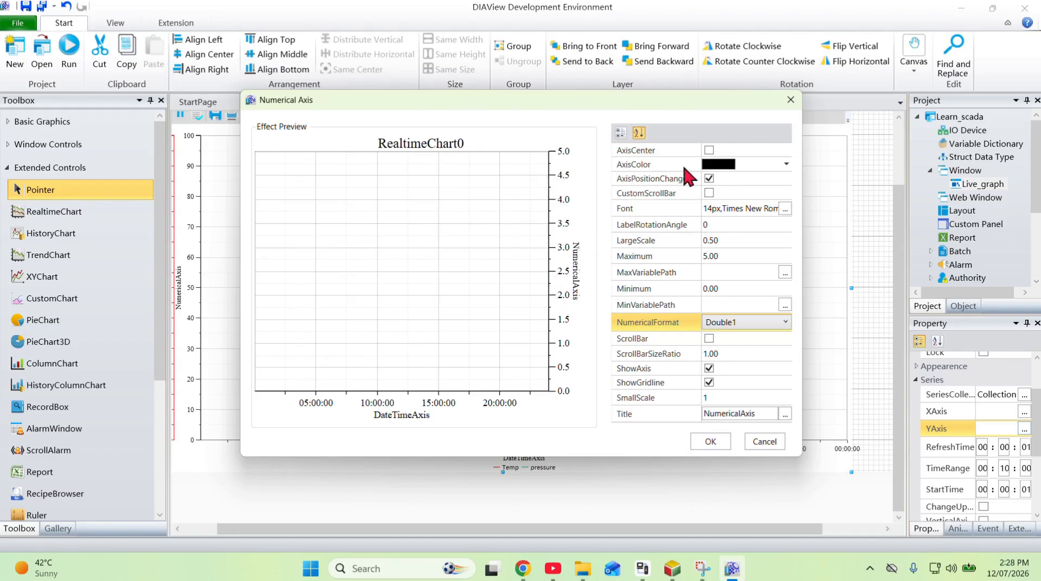
# Colour the Y axis green to match the pressure series and apply the axis settings
pyautogui.click(786, 164)
pyautogui.click(786, 163)
pyautogui.click(750, 341)
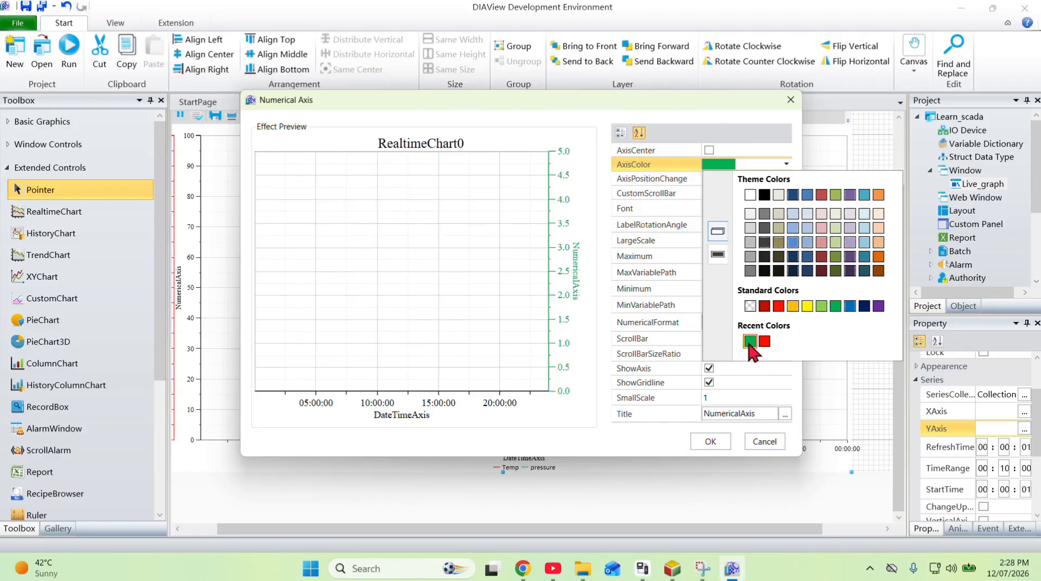
pyautogui.click(508, 313)
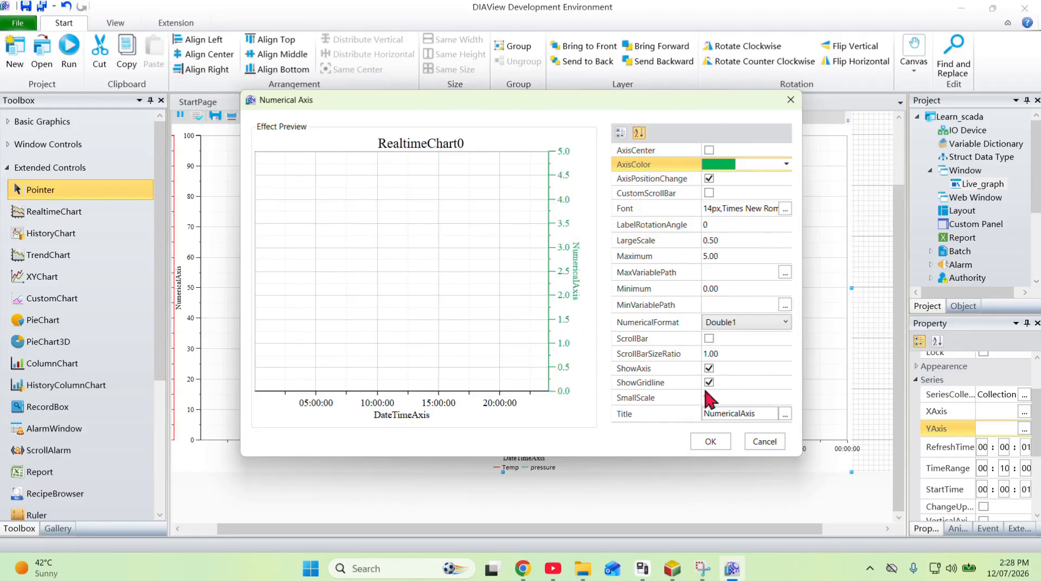
pyautogui.click(710, 441)
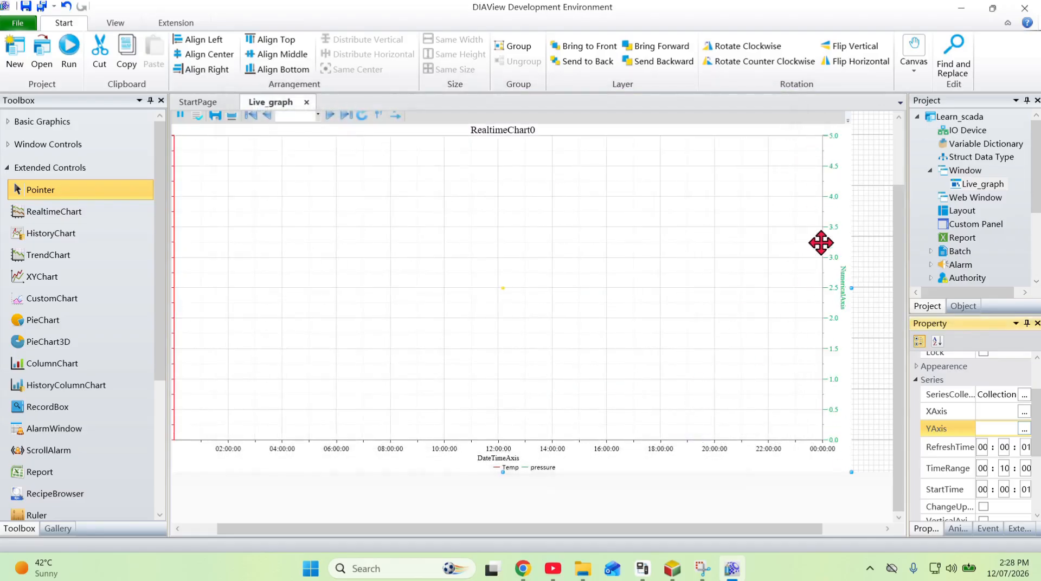
# Set the maximum of the Temp series' own vertical axis to 150
pyautogui.moveTo(652, 529); pyautogui.dragTo(428, 515)
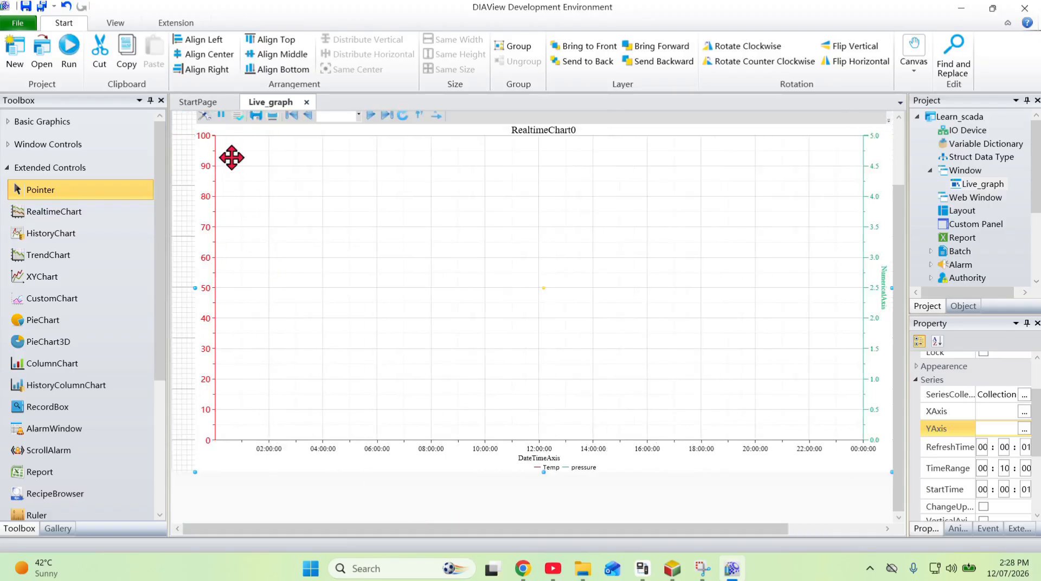
pyautogui.click(1024, 395)
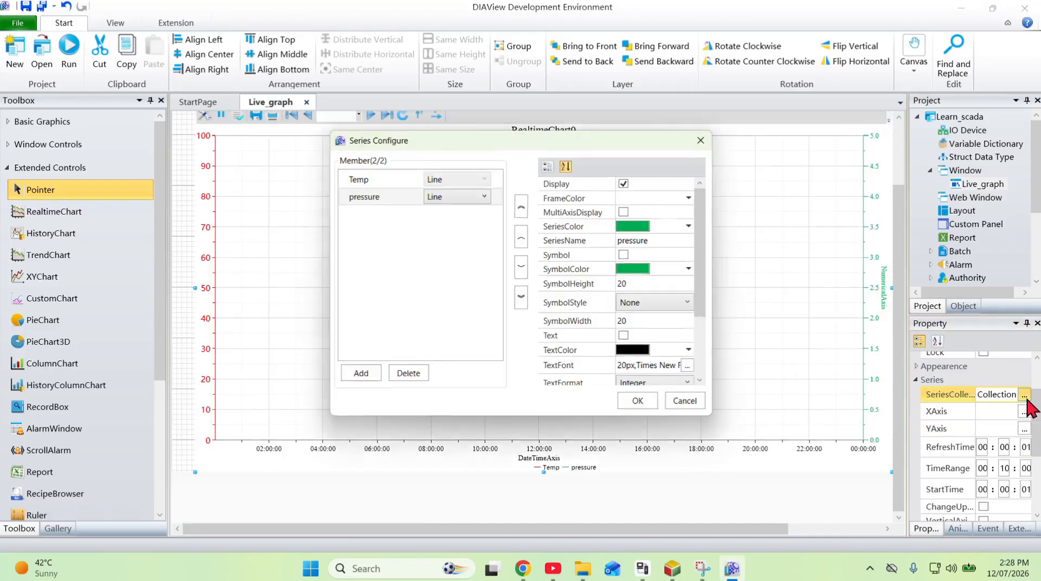
pyautogui.click(388, 179)
pyautogui.scroll(-2, 690, 317)
pyautogui.scroll(-1, 692, 320)
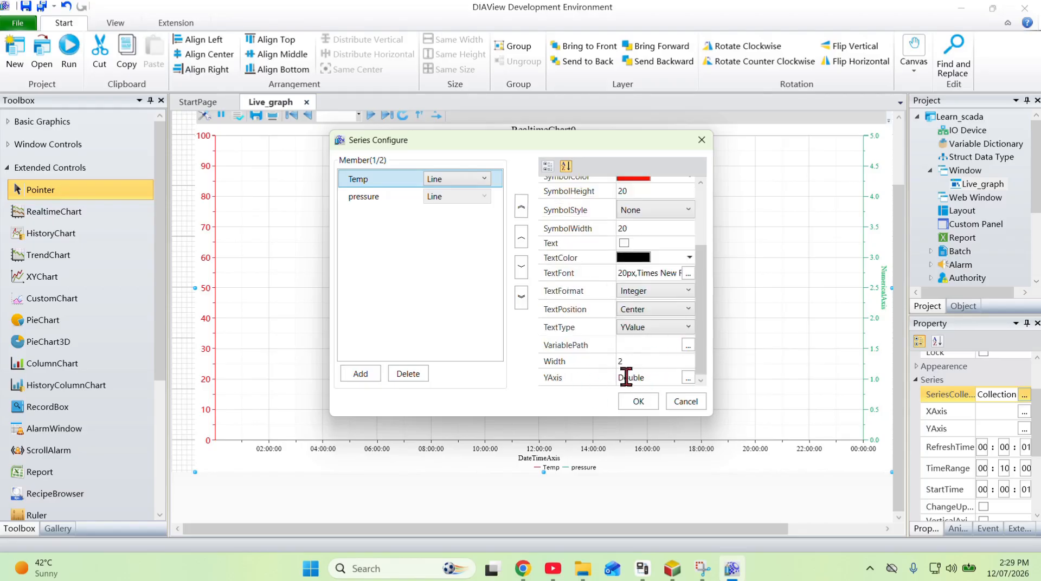
pyautogui.click(688, 377)
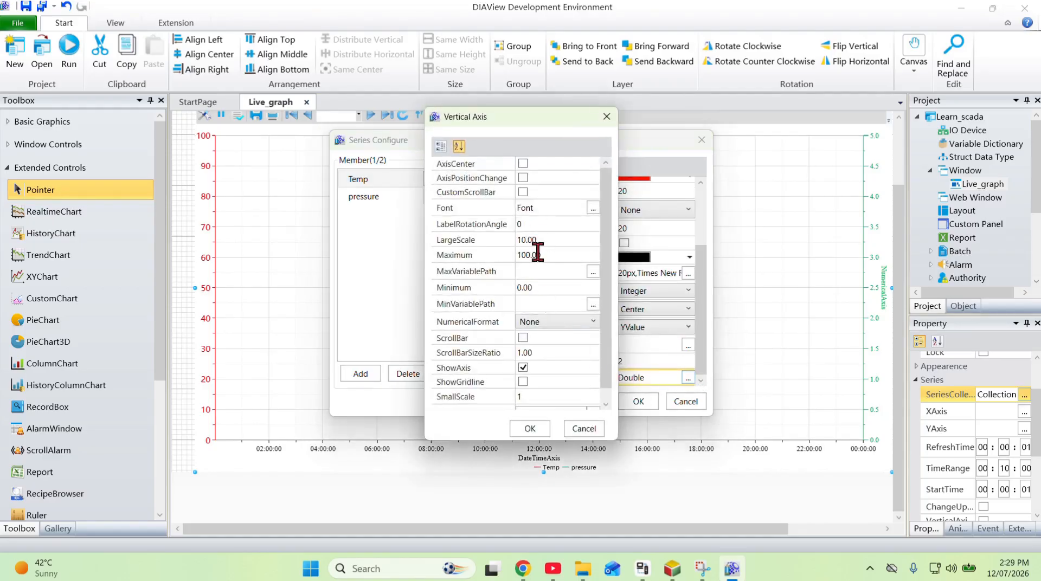
pyautogui.click(544, 253)
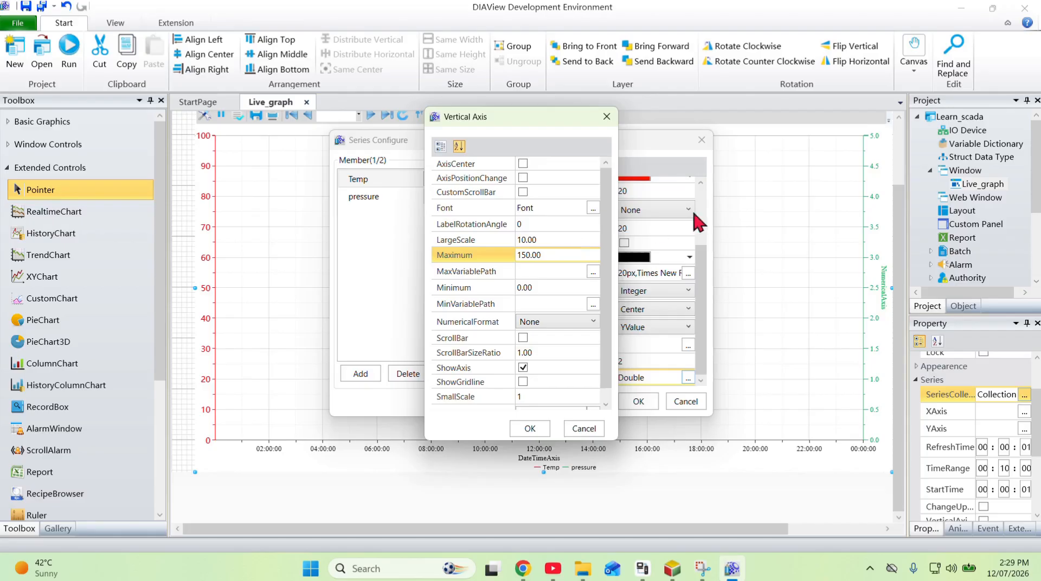
# Title the Temp series' vertical axis "Temp (°C)" and apply the series configuration
pyautogui.click(536, 223)
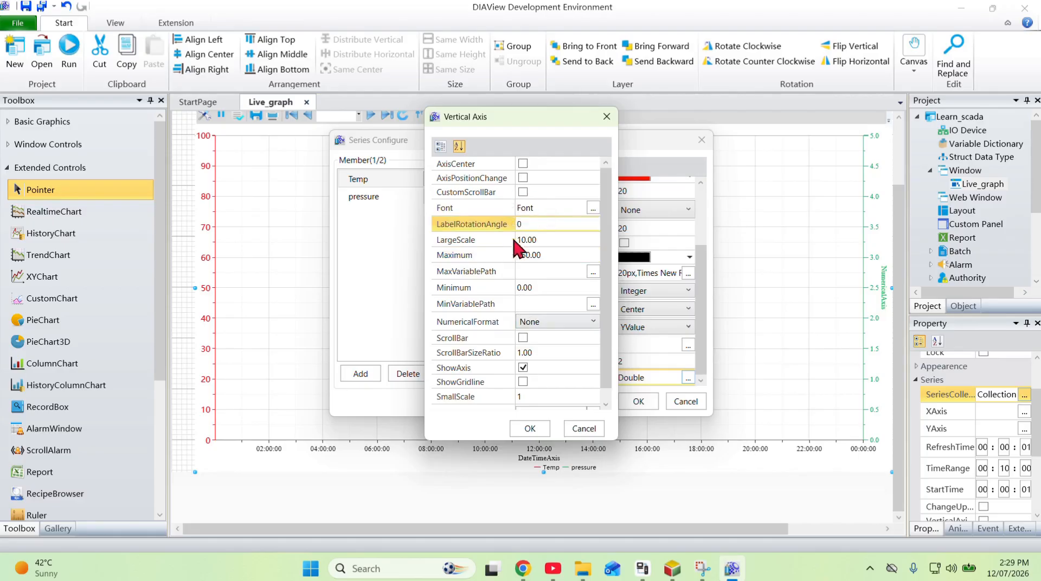
pyautogui.scroll(-1, 528, 339)
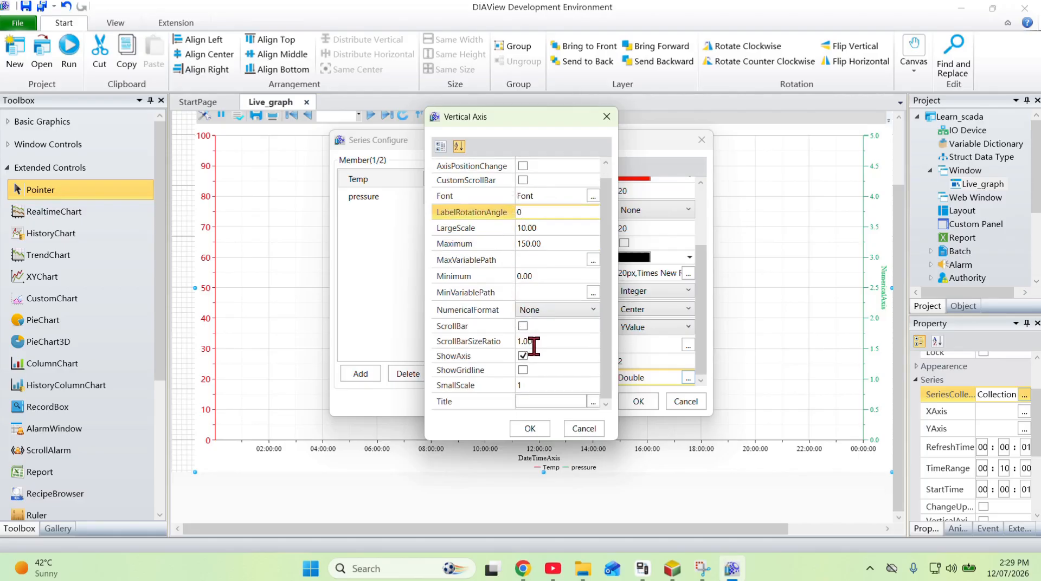
pyautogui.click(549, 402)
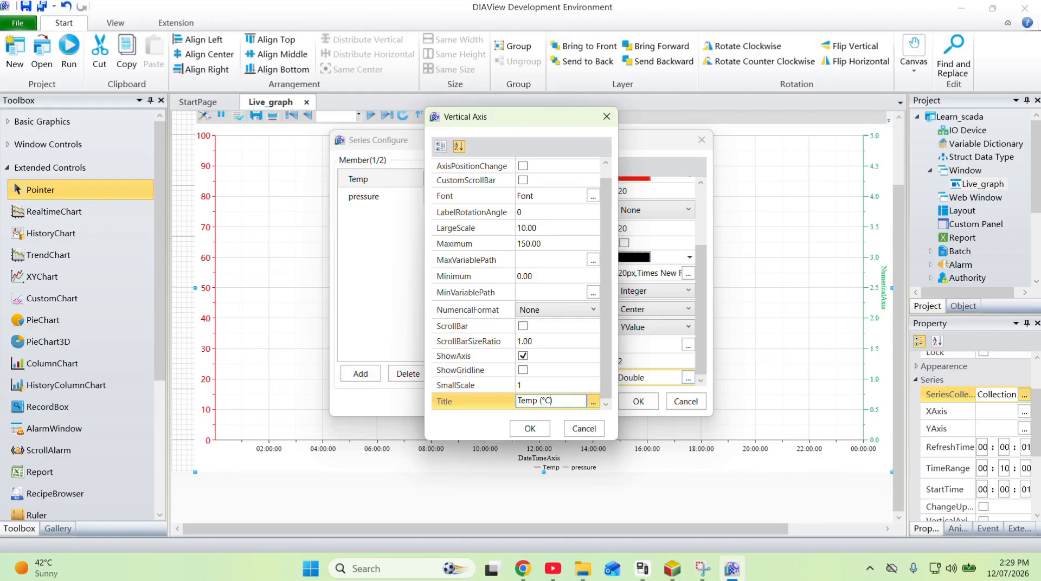
pyautogui.click(529, 429)
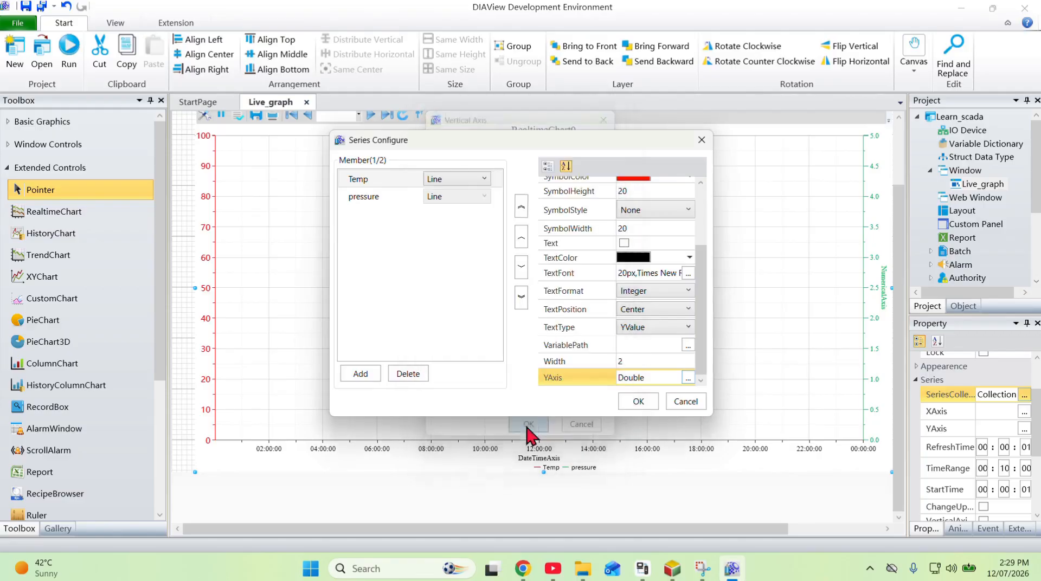
pyautogui.click(635, 398)
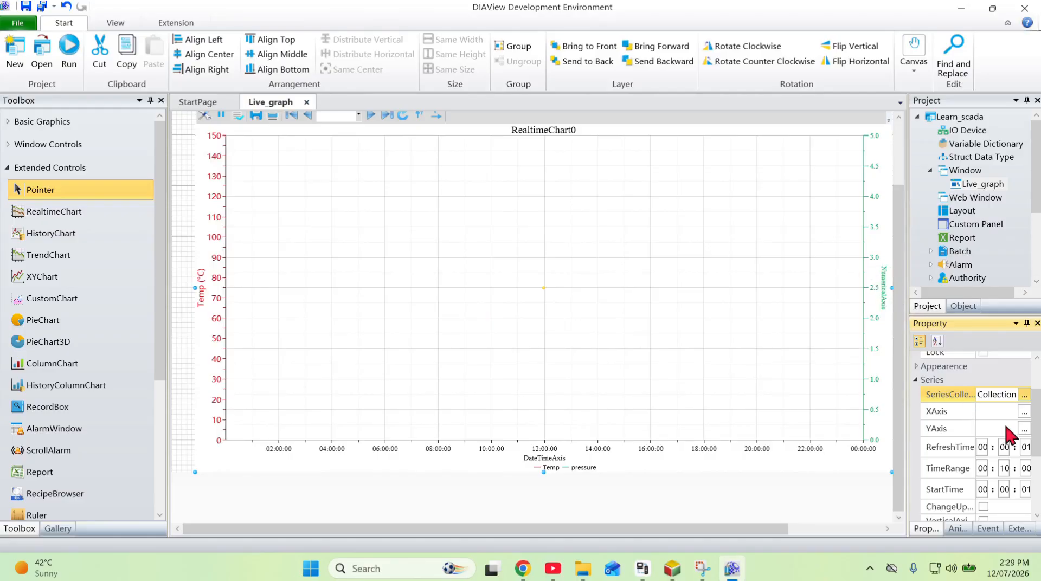
# Title the chart's main Y axis "Pressure (Bar)", apply it, and shift the chart slightly on the canvas
pyautogui.click(1024, 428)
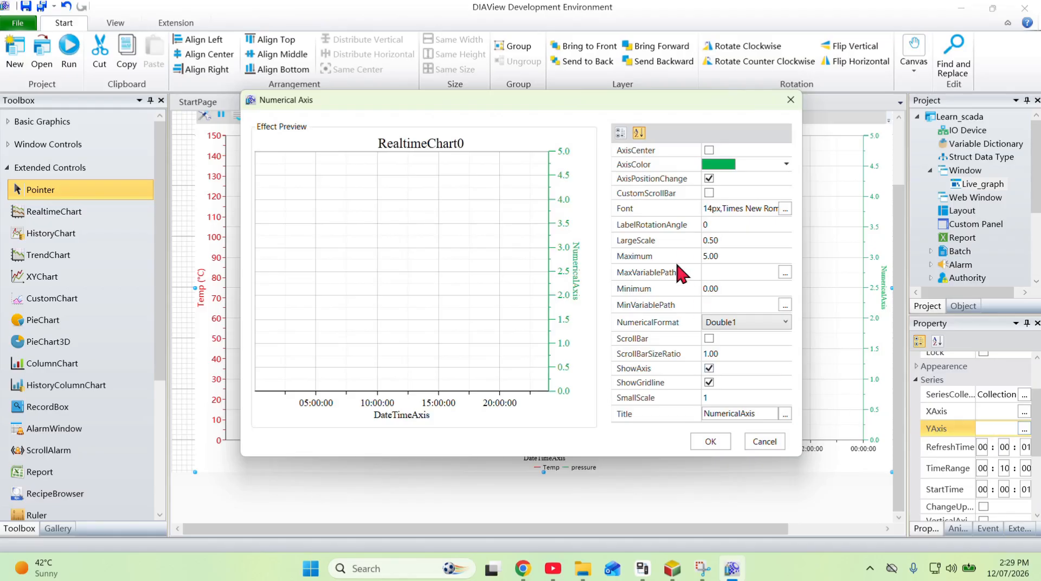
pyautogui.click(766, 414)
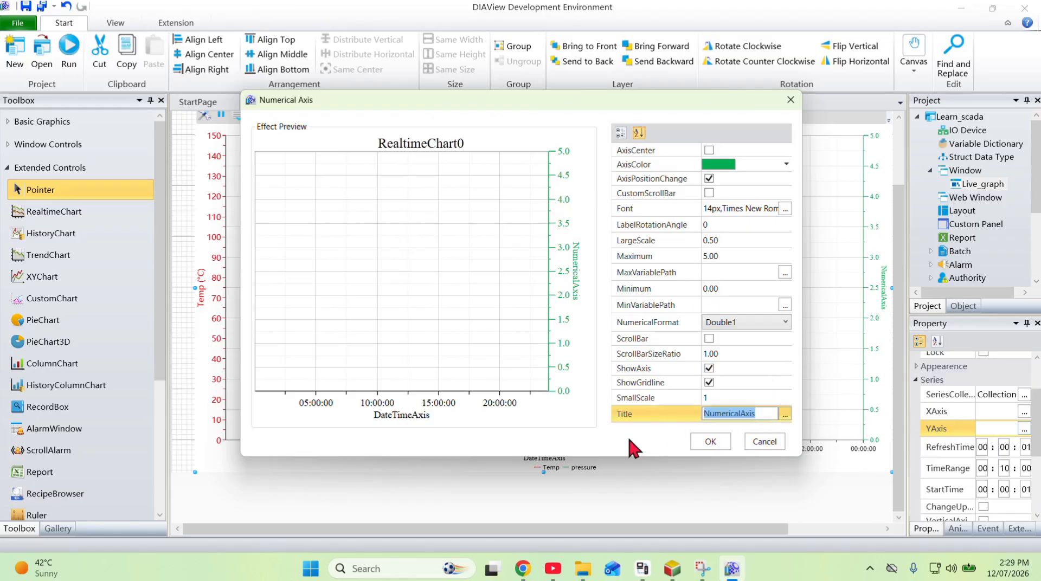
pyautogui.write('Press')
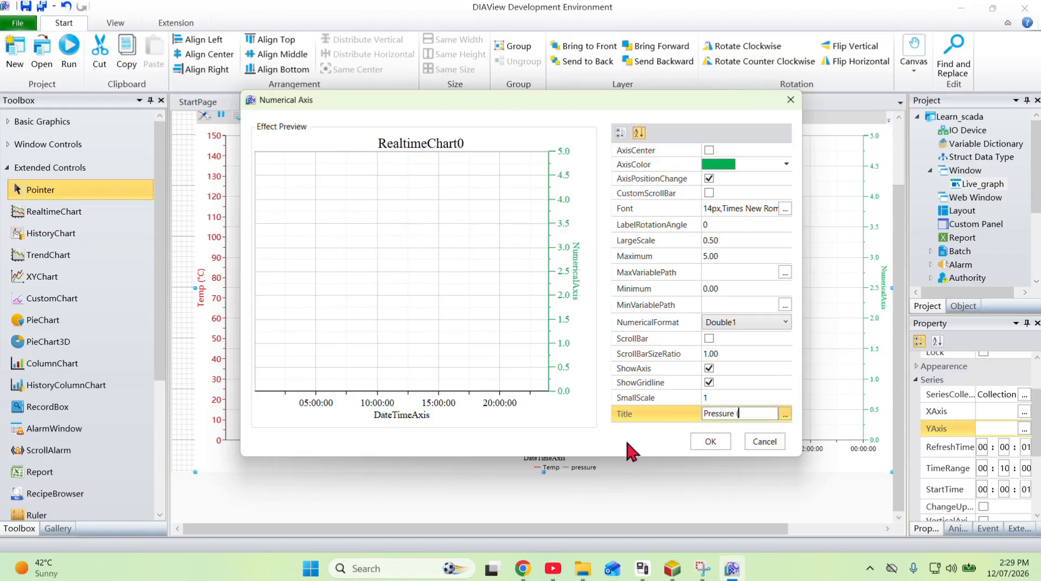
pyautogui.write('ure (Bar')
pyautogui.click(705, 440)
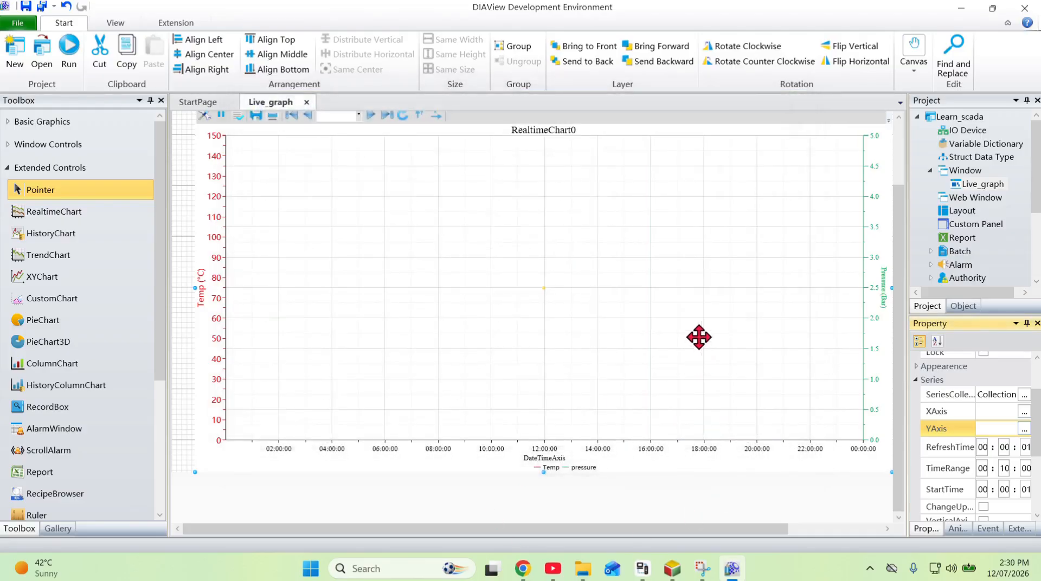
pyautogui.scroll(3, 621, 299)
pyautogui.scroll(-3, 622, 299)
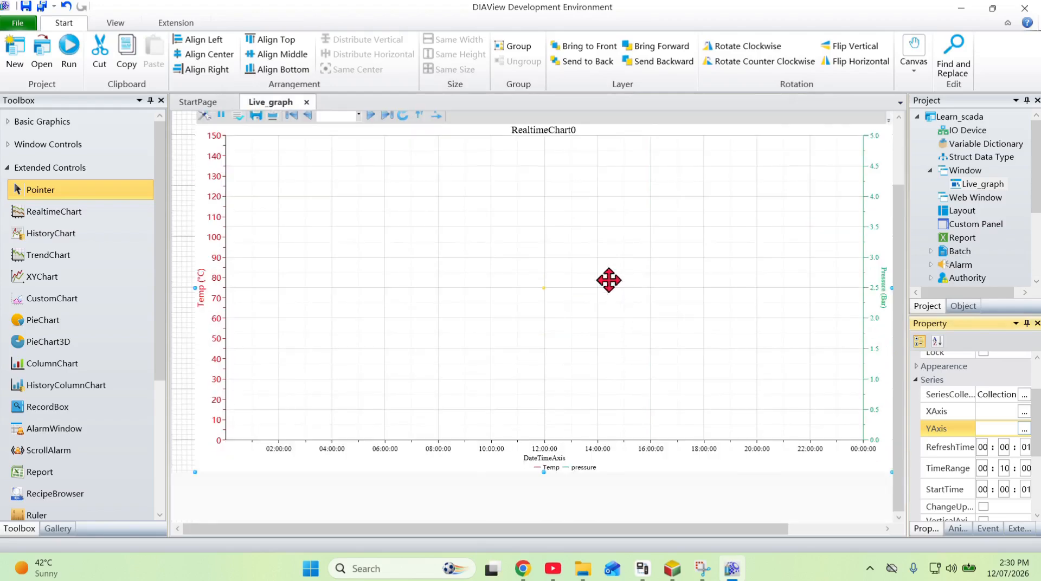
pyautogui.moveTo(590, 290); pyautogui.dragTo(574, 297)
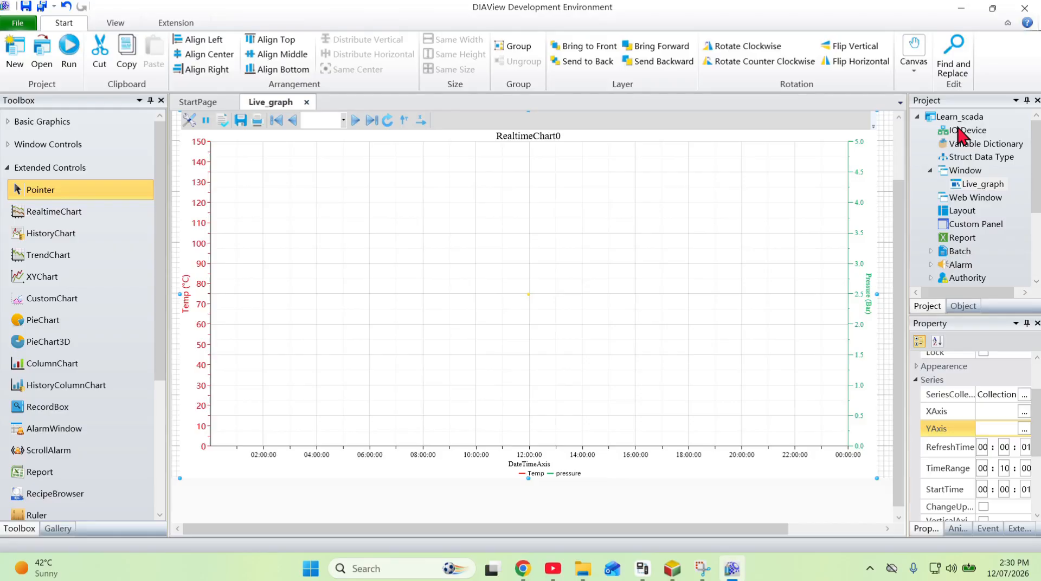
# Add a new IO device to the project using Delta's DVP Modbus Serial ASCII driver
pyautogui.click(968, 130)
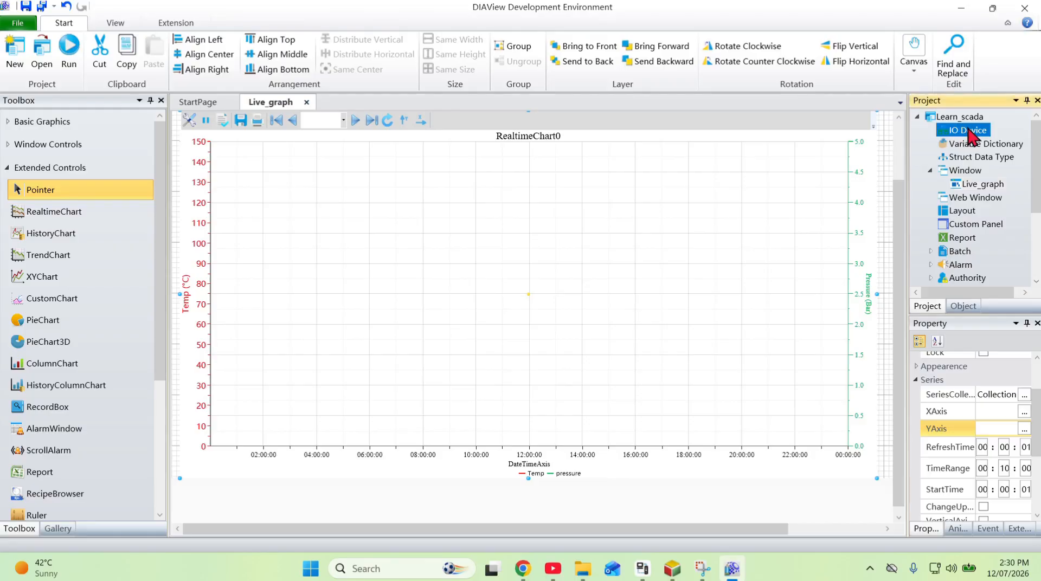
pyautogui.doubleClick(968, 130)
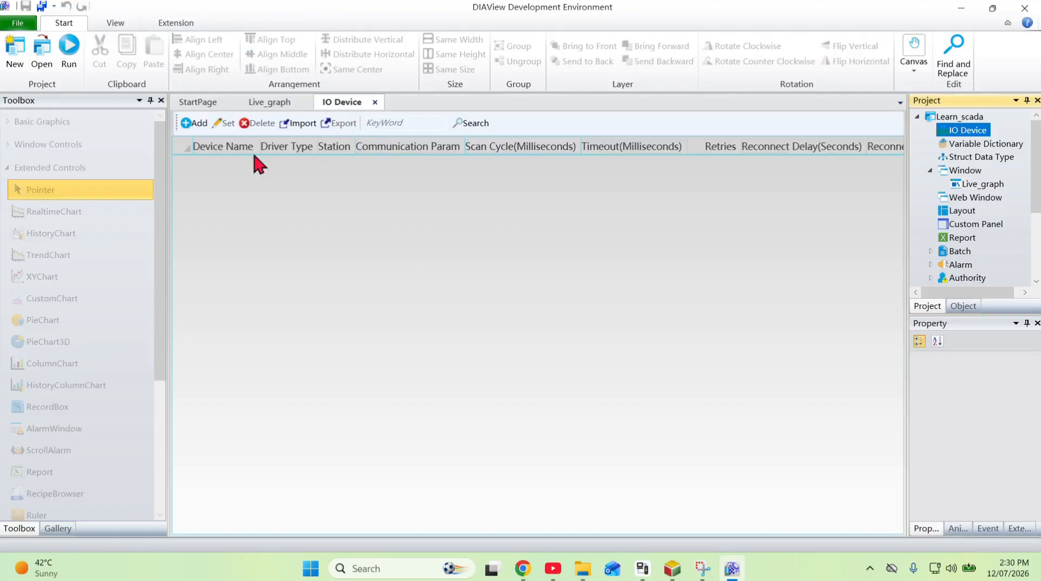
pyautogui.click(191, 124)
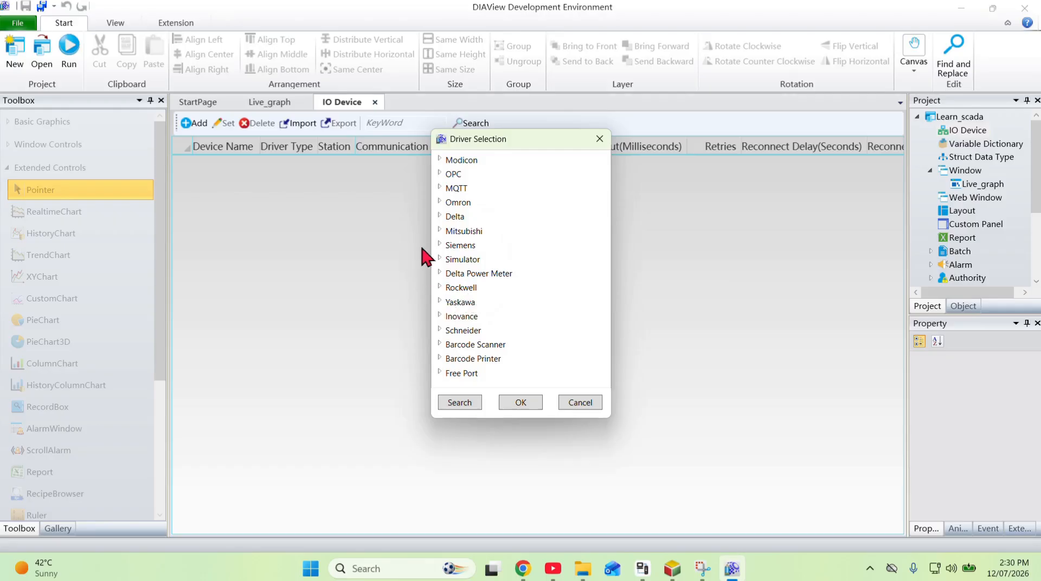
pyautogui.click(439, 216)
pyautogui.scroll(-2, 463, 223)
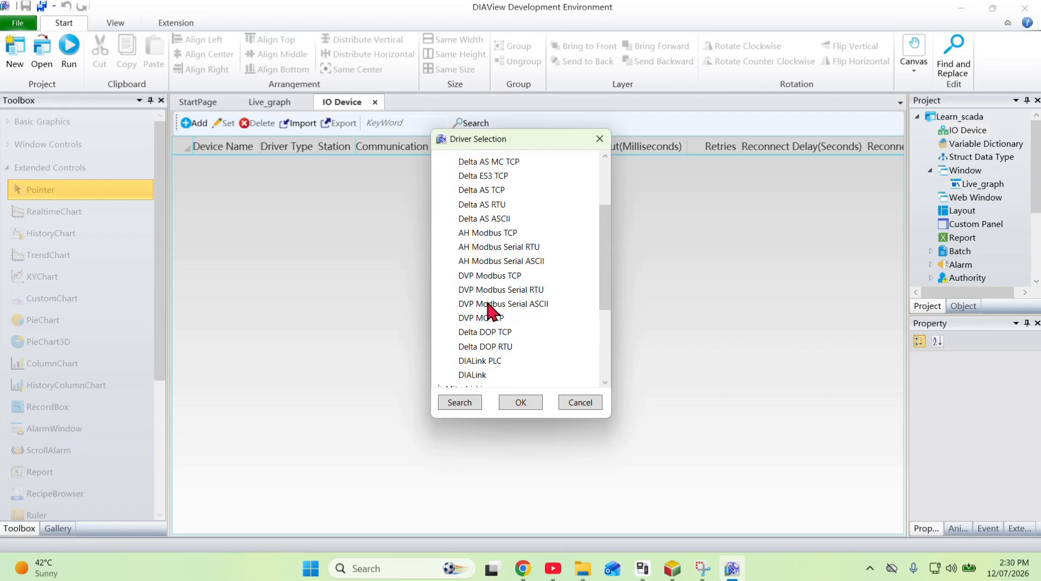
pyautogui.click(527, 304)
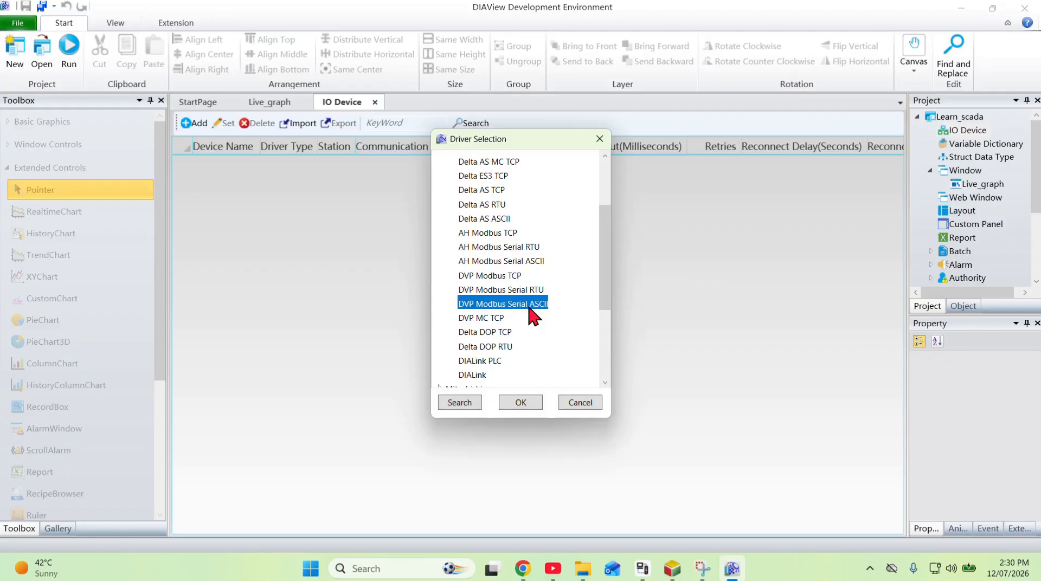
pyautogui.doubleClick(528, 305)
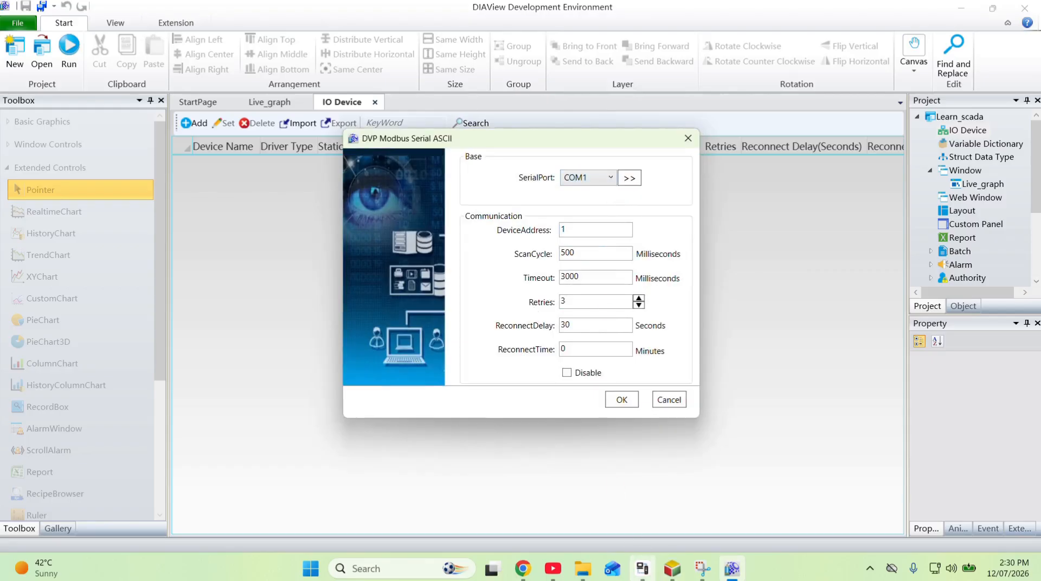
# Switch to COMMGR, check Driver1's COM port and serial communication settings, and close COMMGR
pyautogui.click(647, 571)
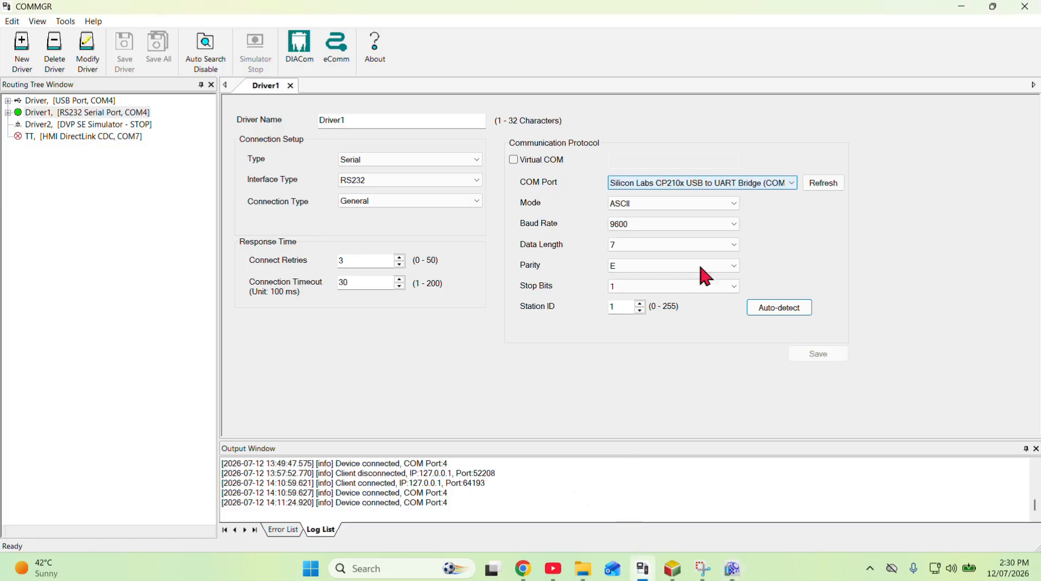
pyautogui.click(791, 183)
pyautogui.click(778, 271)
pyautogui.rightClick(80, 115)
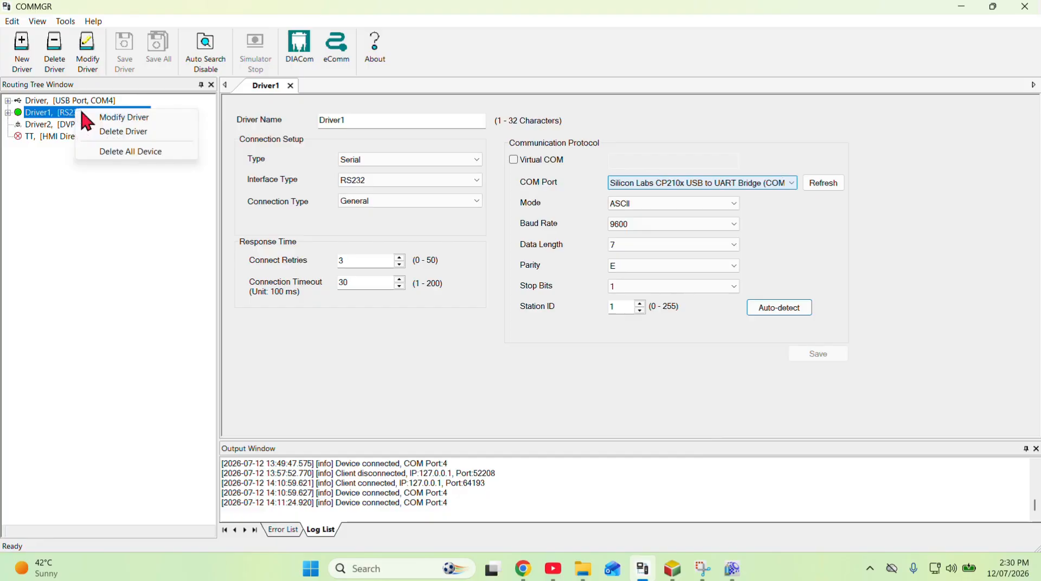
pyautogui.click(110, 169)
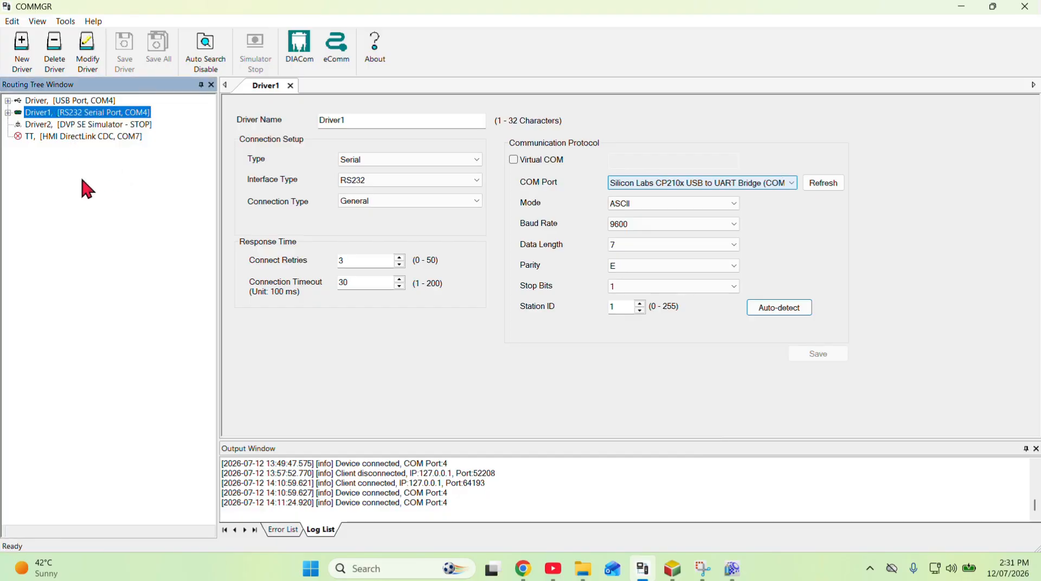
pyautogui.moveTo(674, 573)
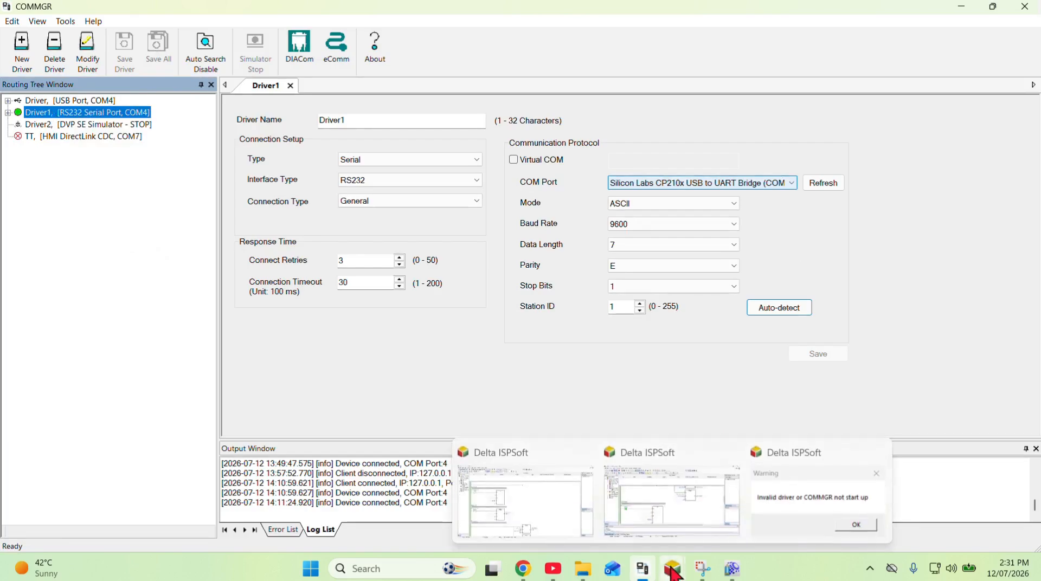
pyautogui.click(1024, 7)
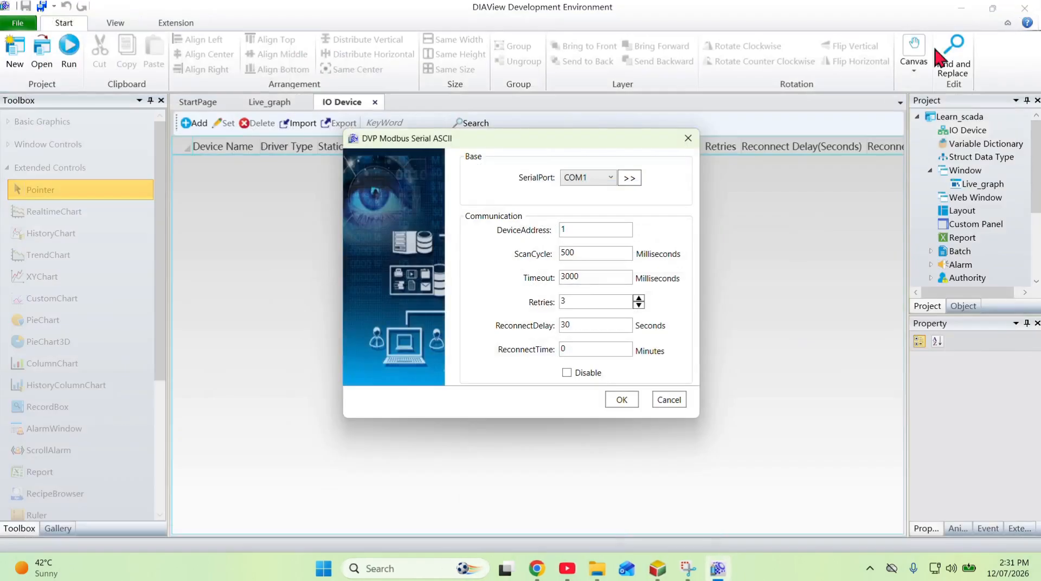
# Set the device's serial port to COM4 with 7 data bits, 1 stop bit and even parity, and create the device
pyautogui.click(611, 173)
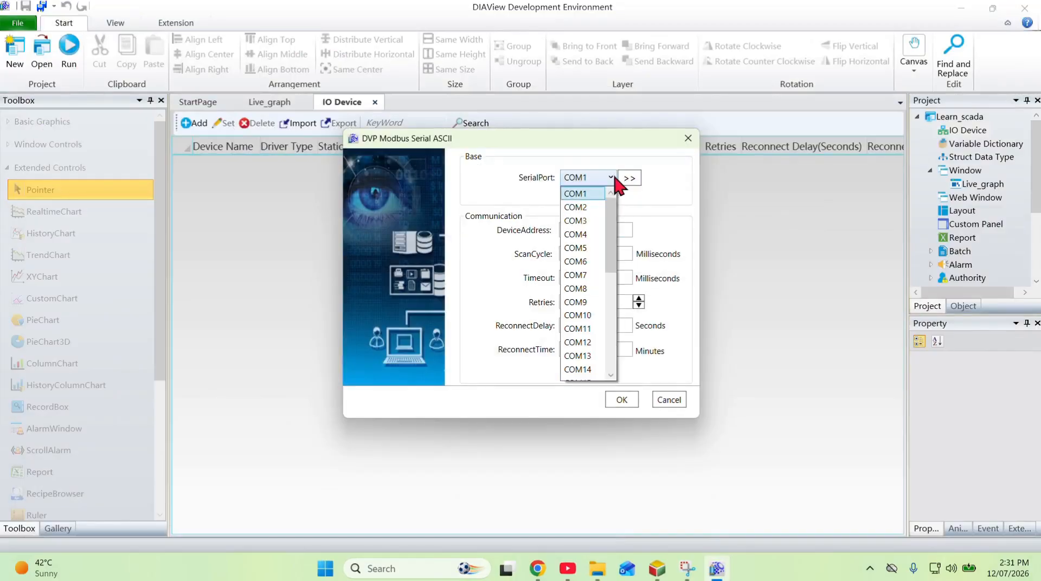
pyautogui.click(585, 234)
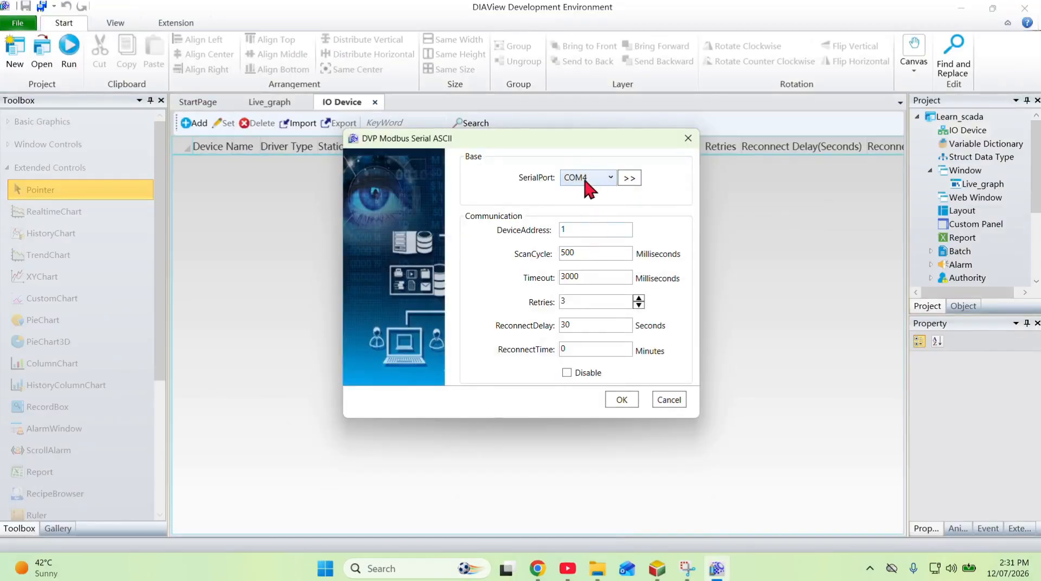
pyautogui.click(635, 182)
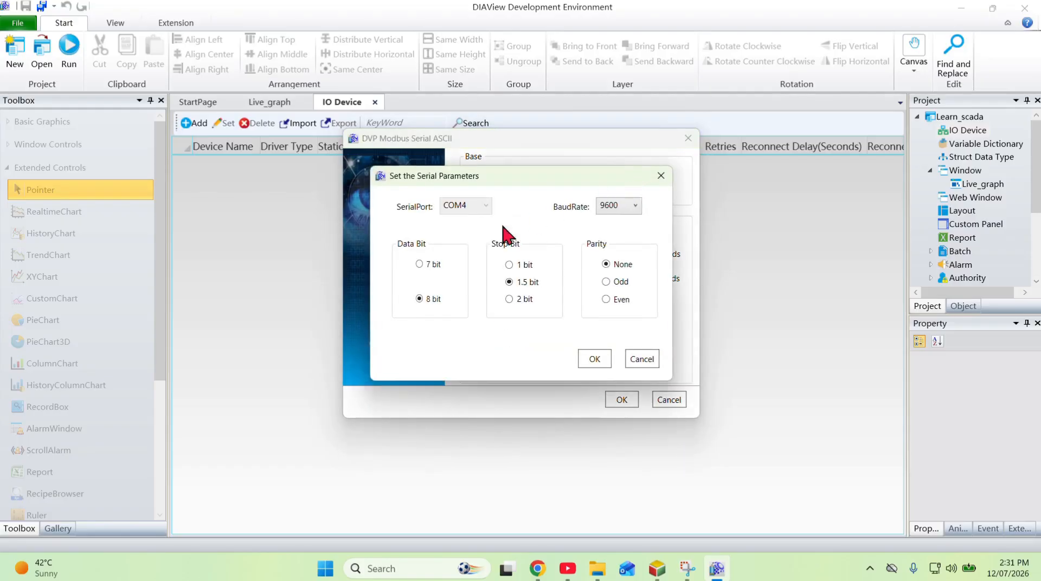
pyautogui.click(420, 265)
pyautogui.click(509, 265)
pyautogui.click(606, 300)
pyautogui.click(594, 359)
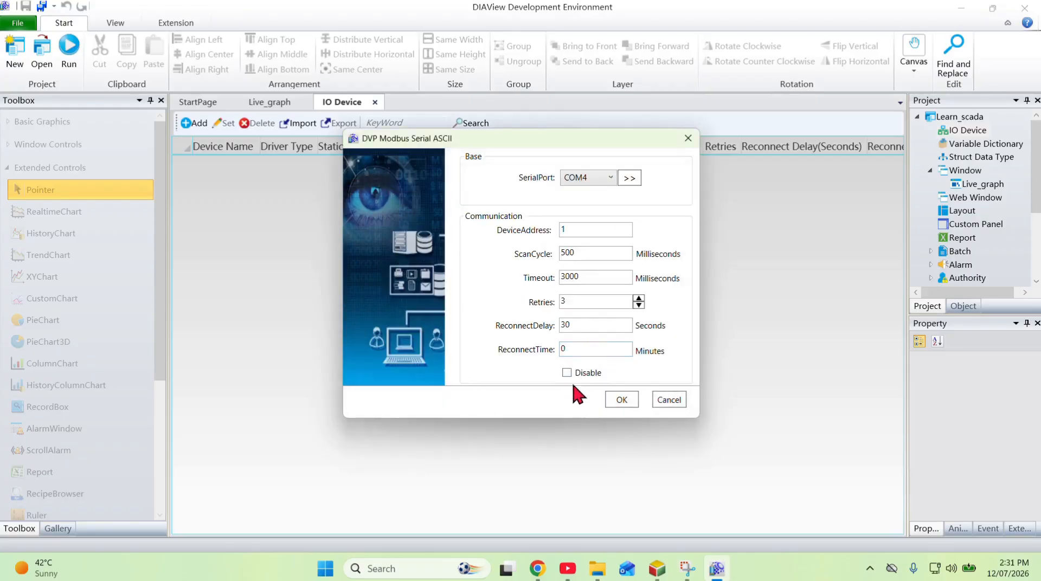
pyautogui.click(631, 400)
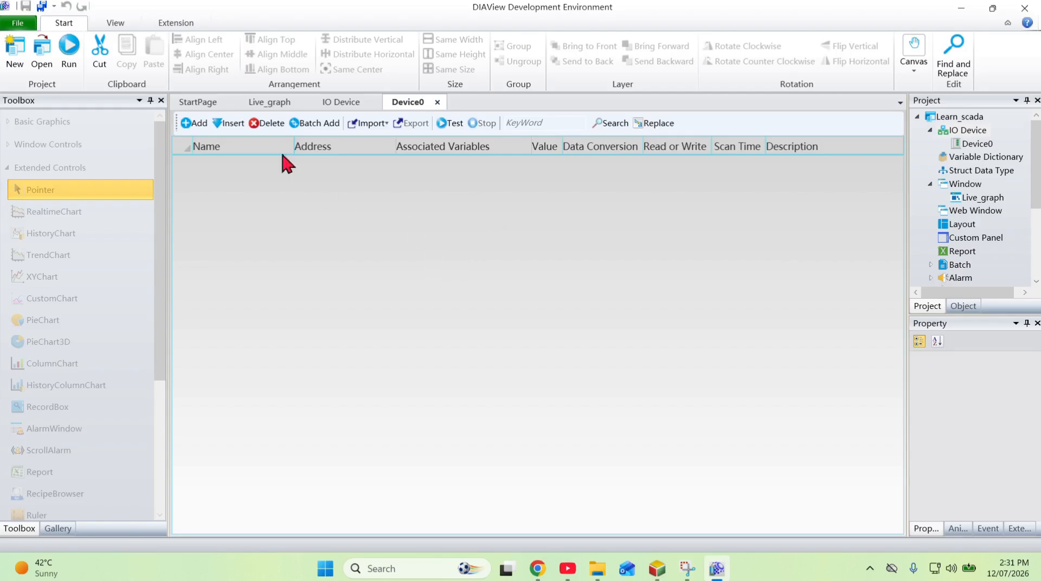
# Add two addresses to the device and name them "temp" and "Pressure"
pyautogui.click(188, 125)
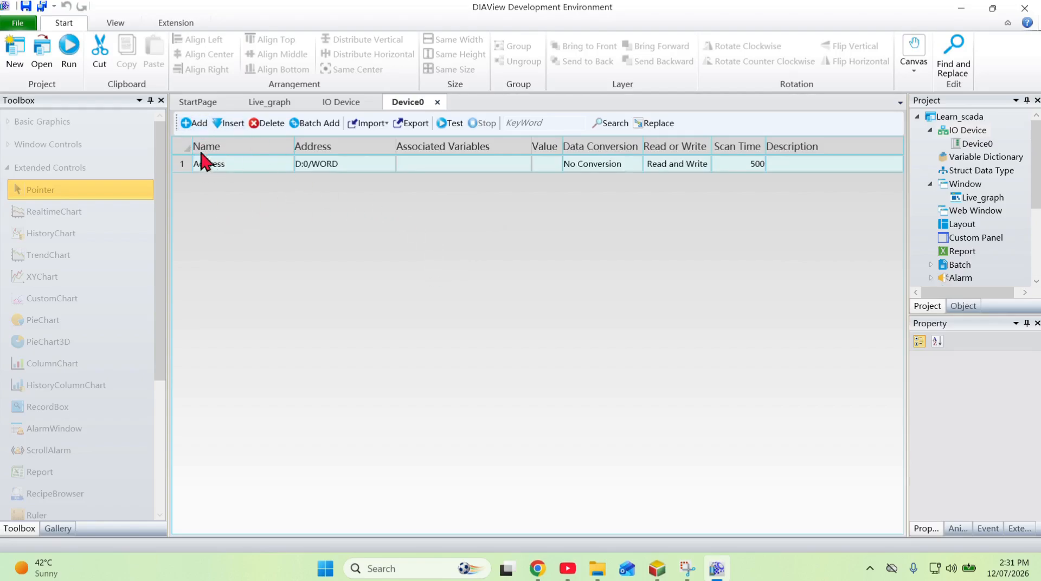
pyautogui.click(190, 123)
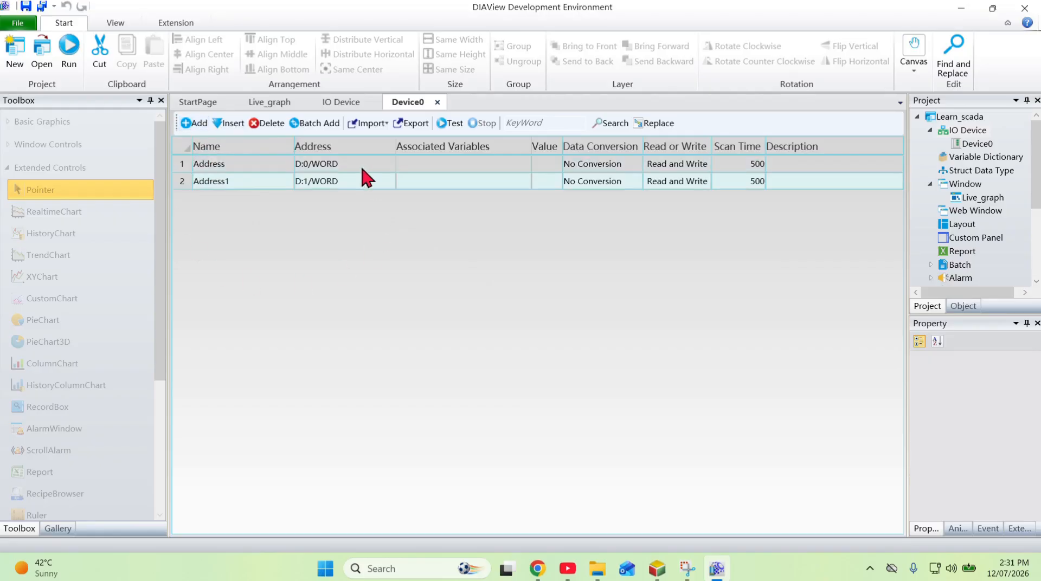
pyautogui.click(249, 164)
pyautogui.click(249, 163)
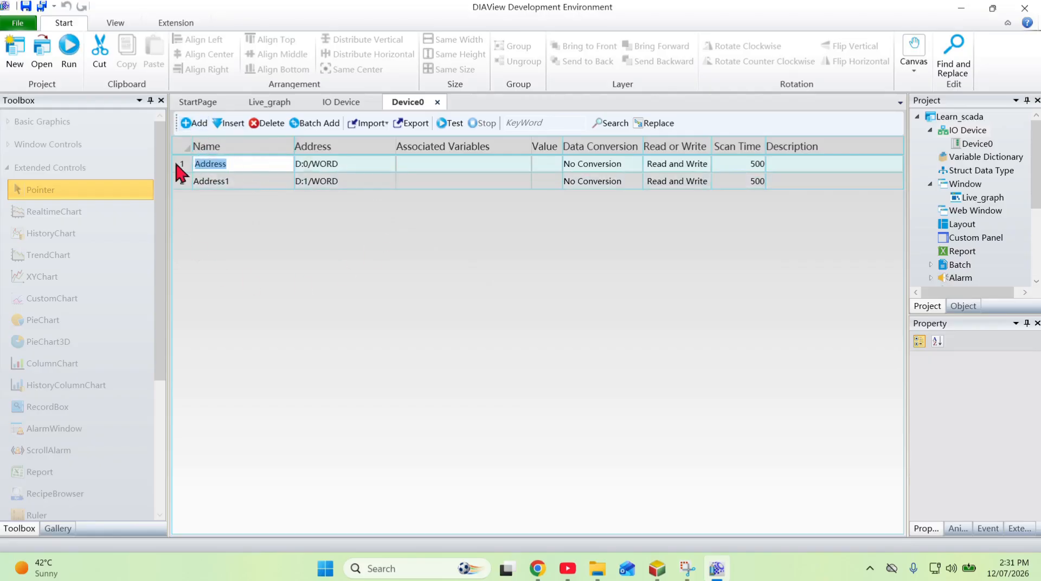
pyautogui.write('temp')
pyautogui.click(250, 179)
pyautogui.click(250, 179)
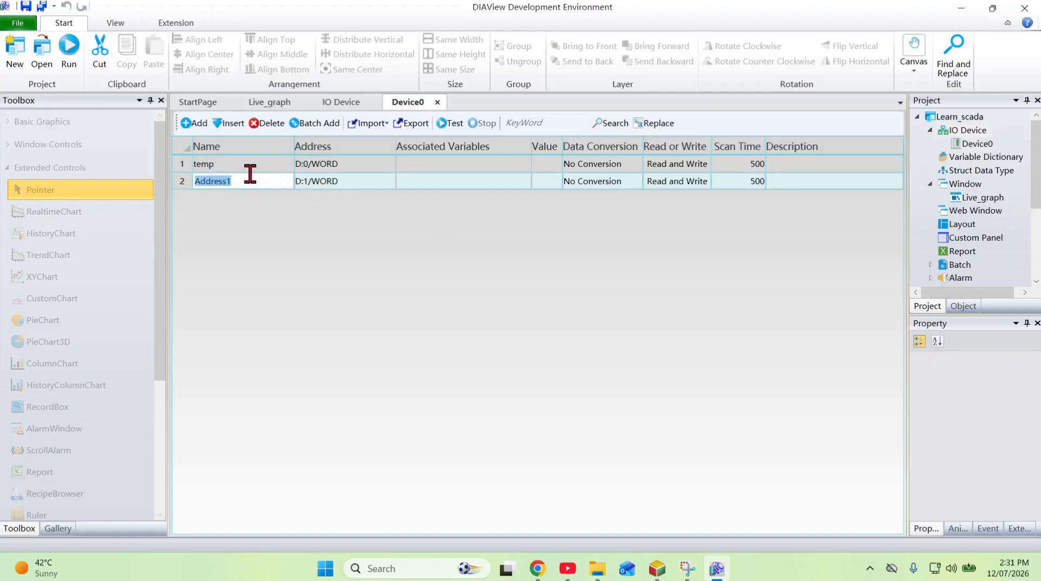
pyautogui.write('Pressure')
# Set the temp address to data register D, unit 7, with value type FLOAT
pyautogui.click(335, 163)
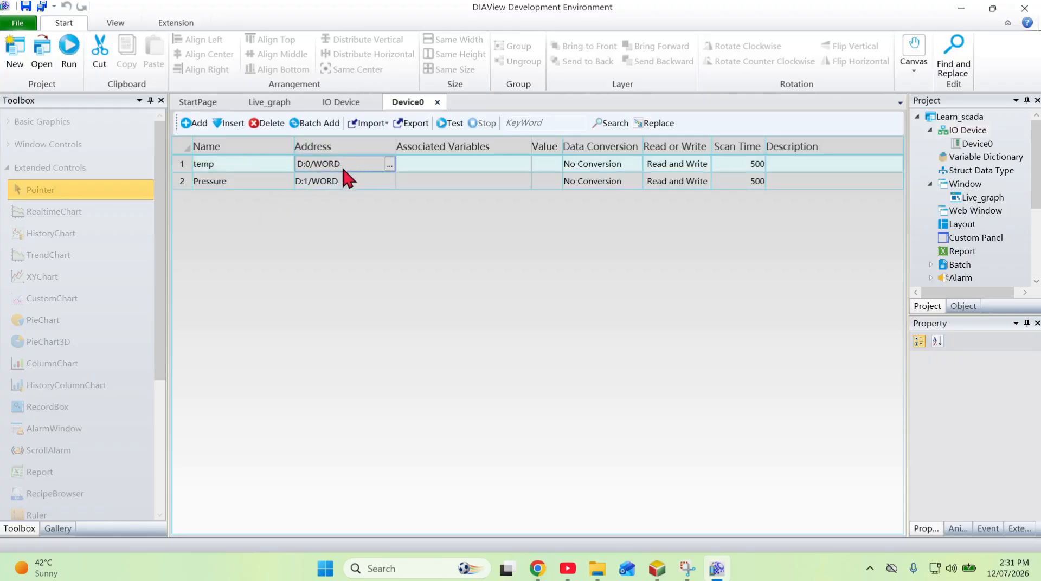
pyautogui.click(390, 165)
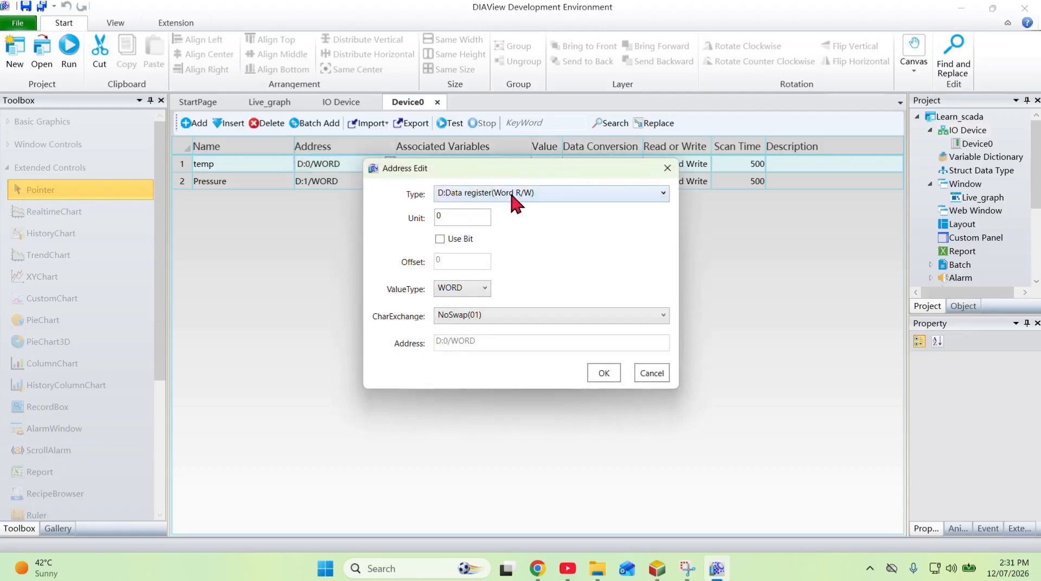
pyautogui.doubleClick(473, 215)
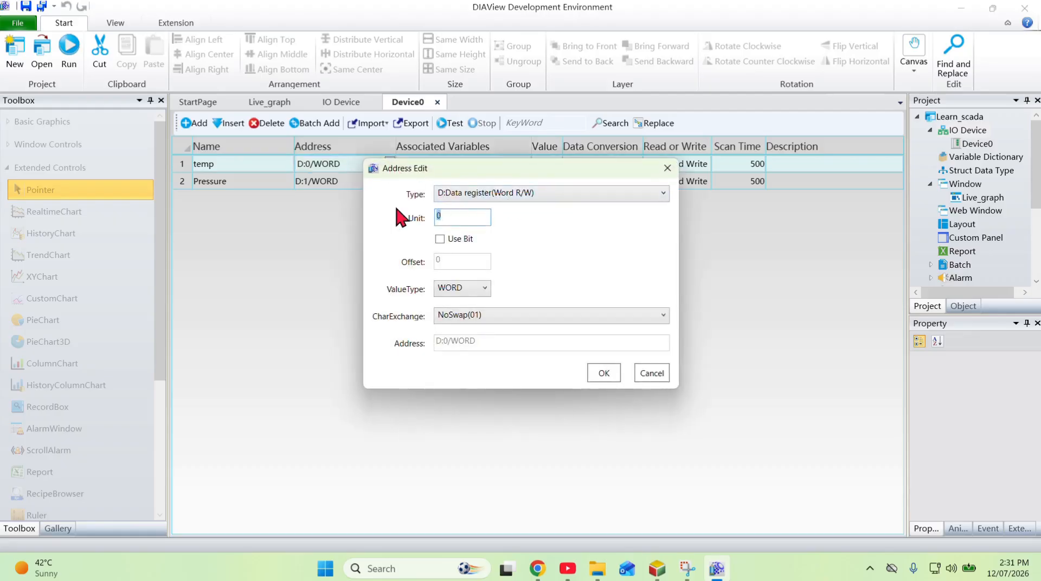
pyautogui.click(625, 194)
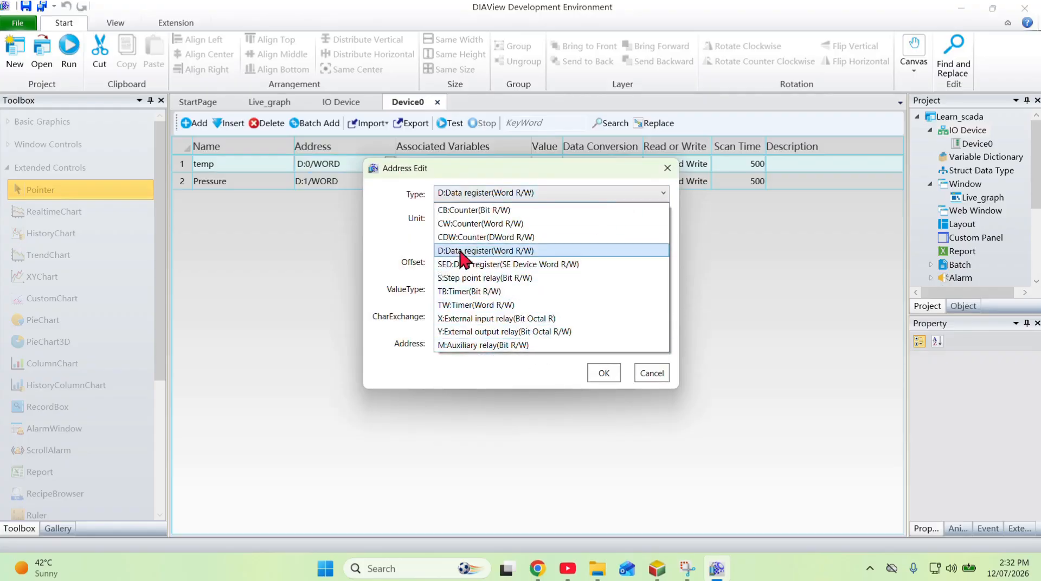
pyautogui.click(484, 250)
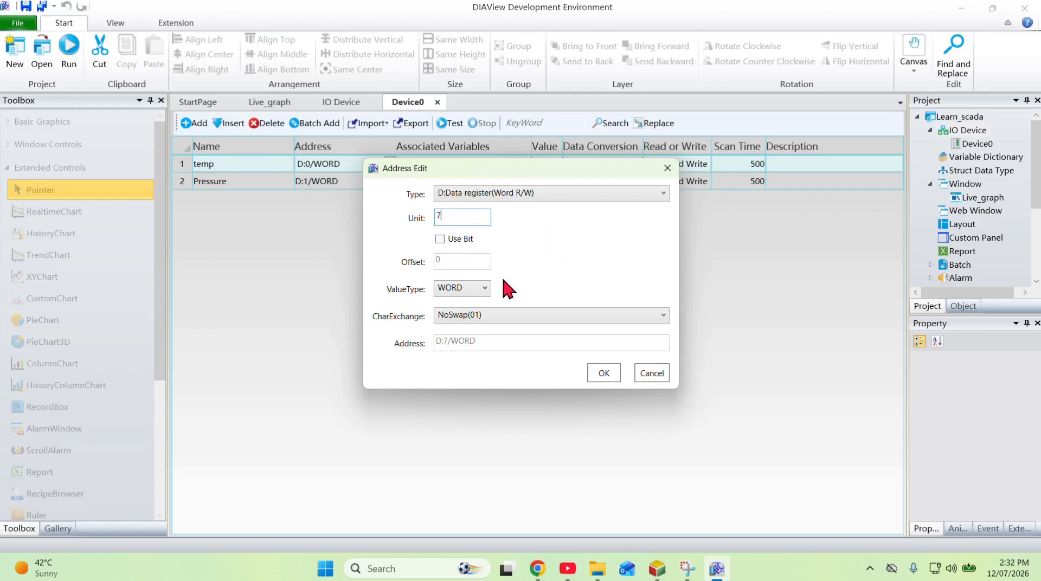
pyautogui.click(483, 288)
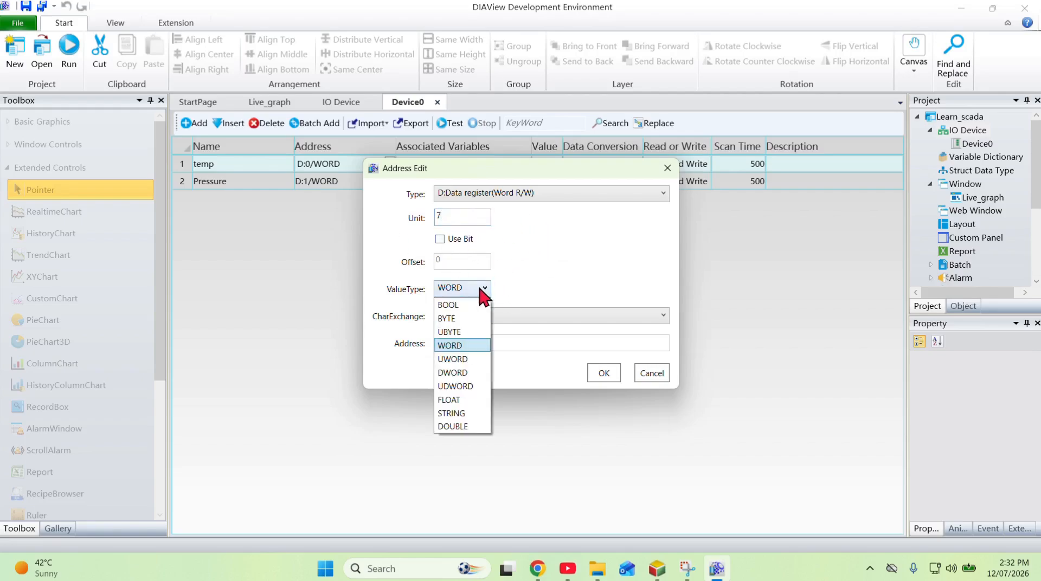
pyautogui.click(460, 400)
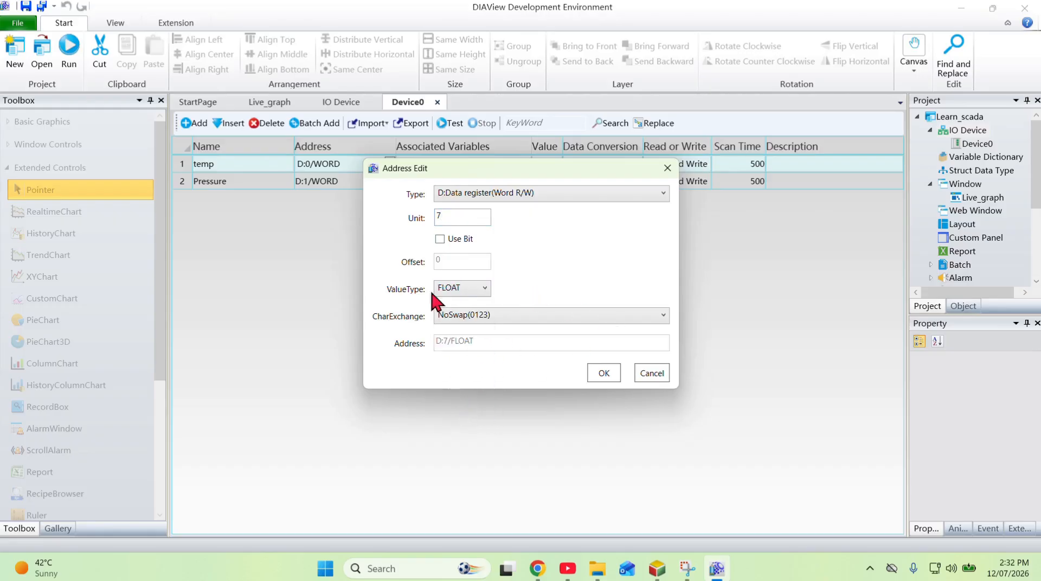
pyautogui.click(604, 373)
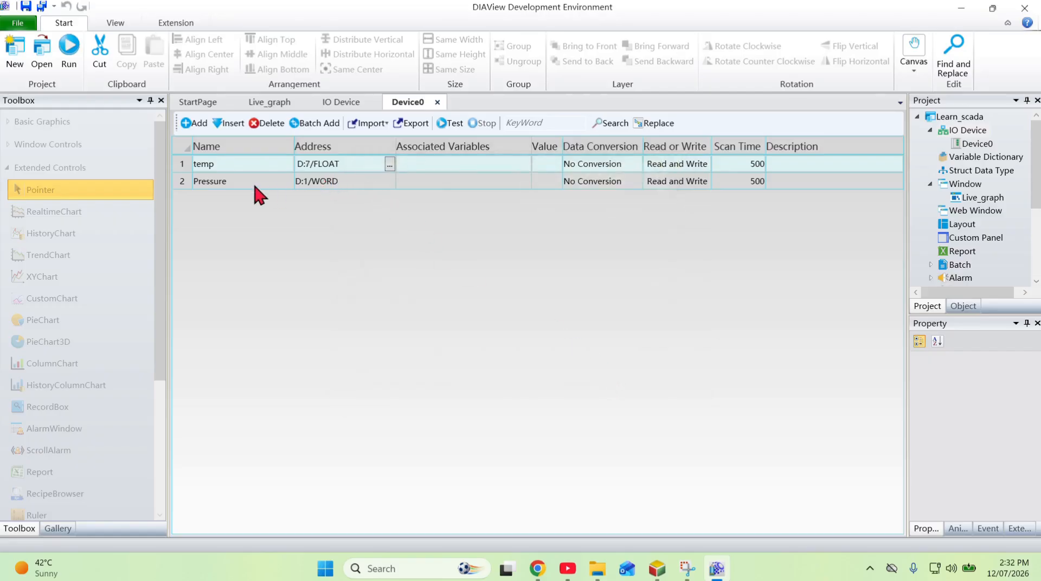
# Set the Pressure address to data register unit 28 with value type FLOAT
pyautogui.click(352, 181)
pyautogui.click(389, 181)
pyautogui.doubleClick(457, 218)
pyautogui.write('28')
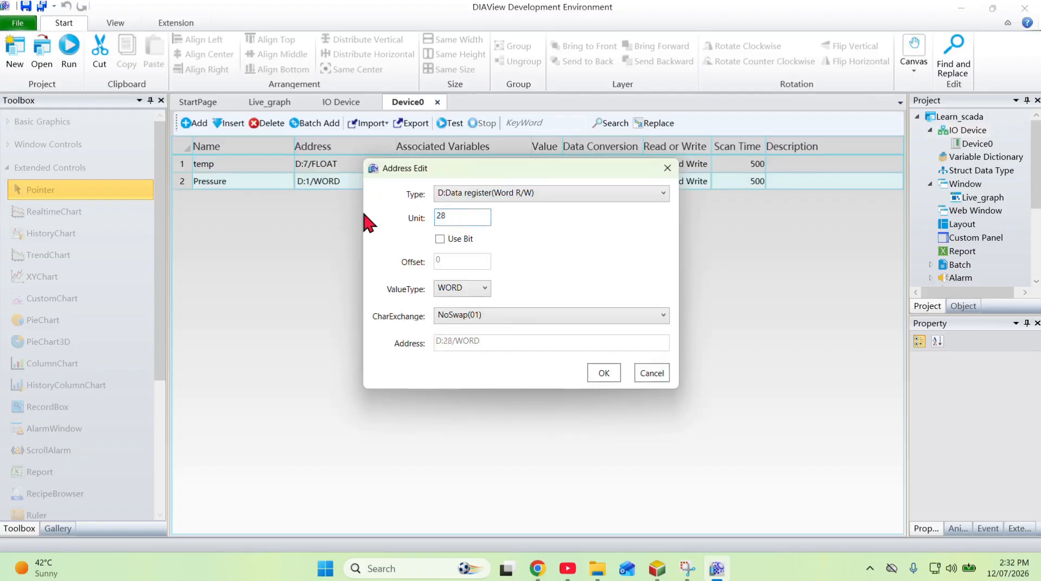
pyautogui.click(457, 288)
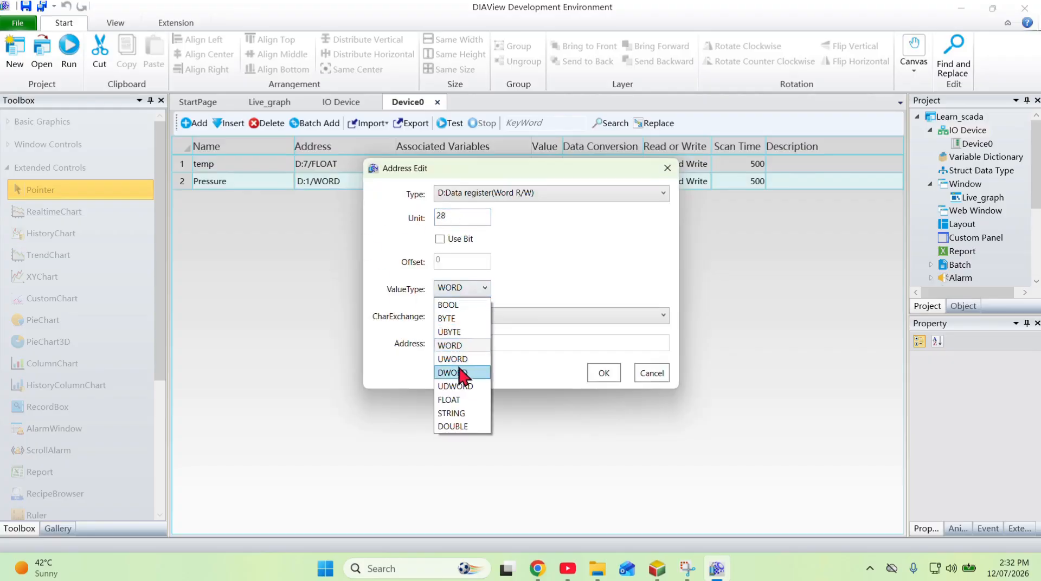
pyautogui.click(458, 399)
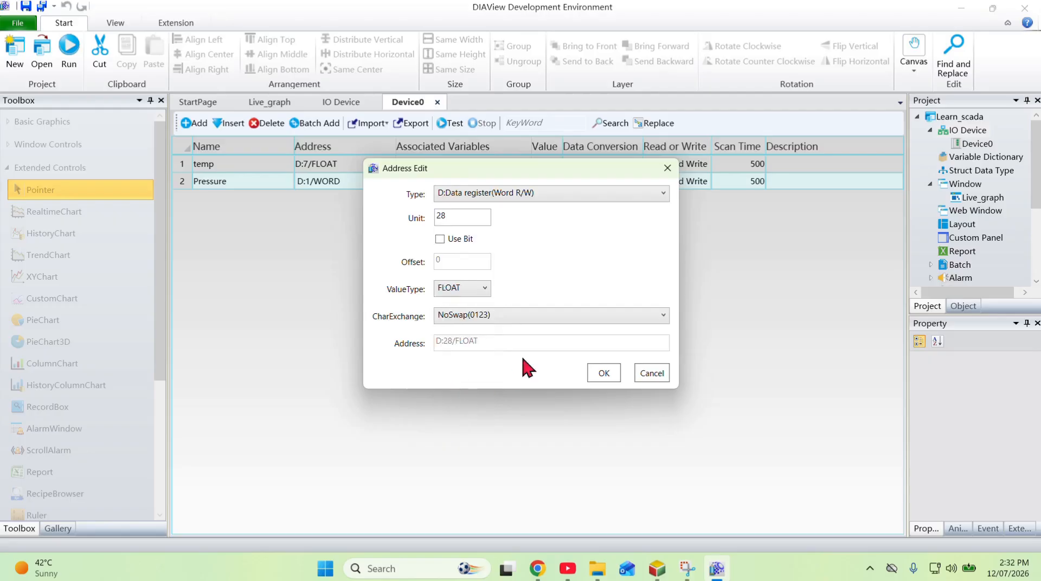
pyautogui.click(601, 373)
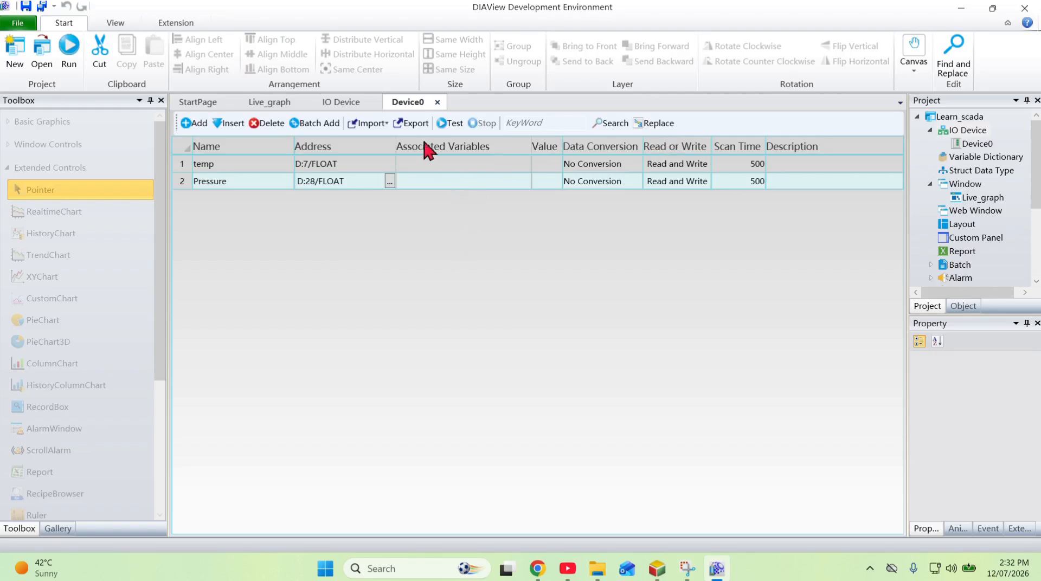
# Create a new variable group in the Variable Dictionary and add two analog variables to it
pyautogui.click(959, 160)
pyautogui.rightClick(960, 160)
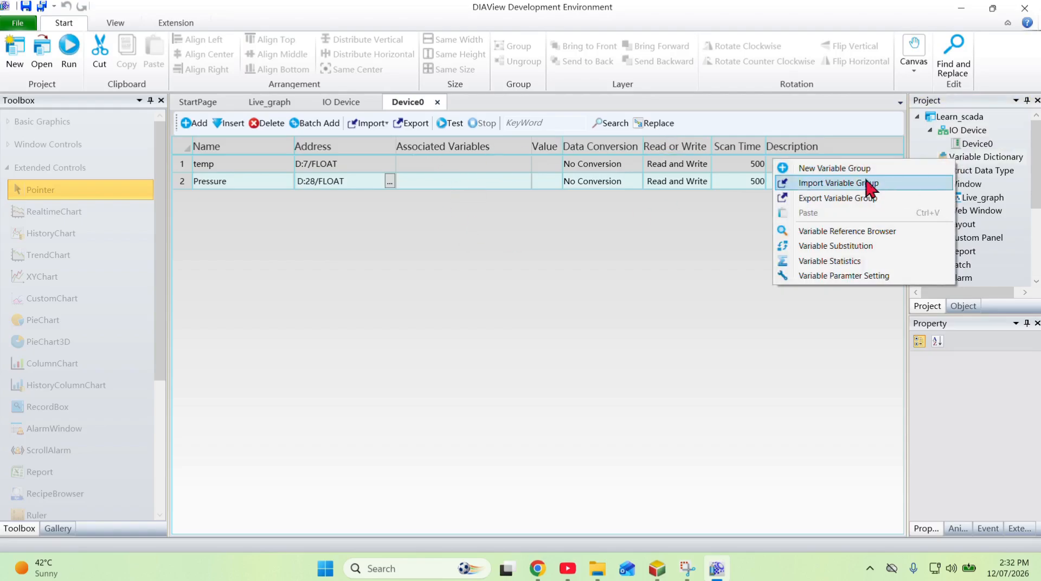
pyautogui.click(838, 168)
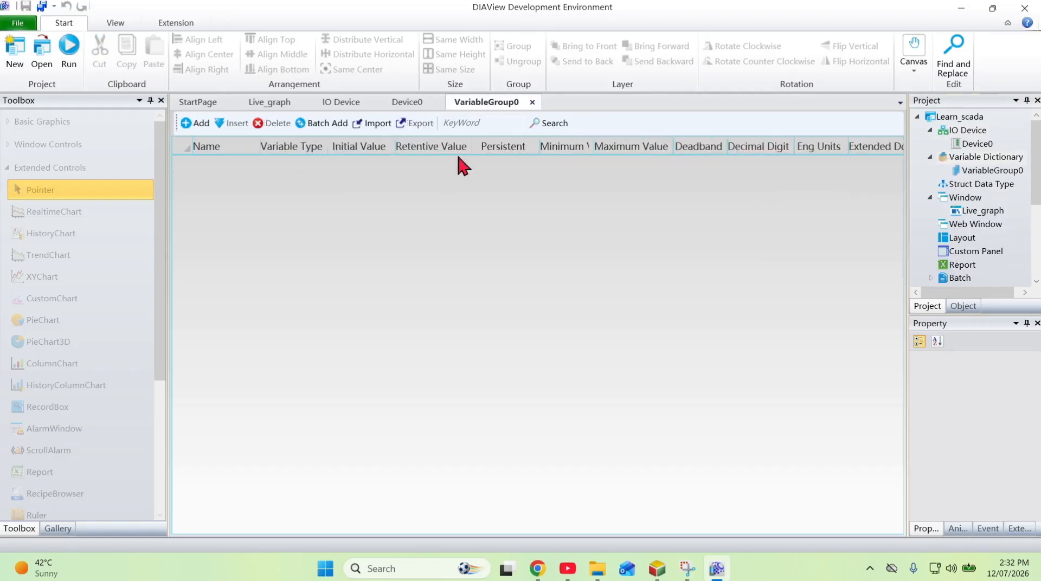
pyautogui.doubleClick(186, 123)
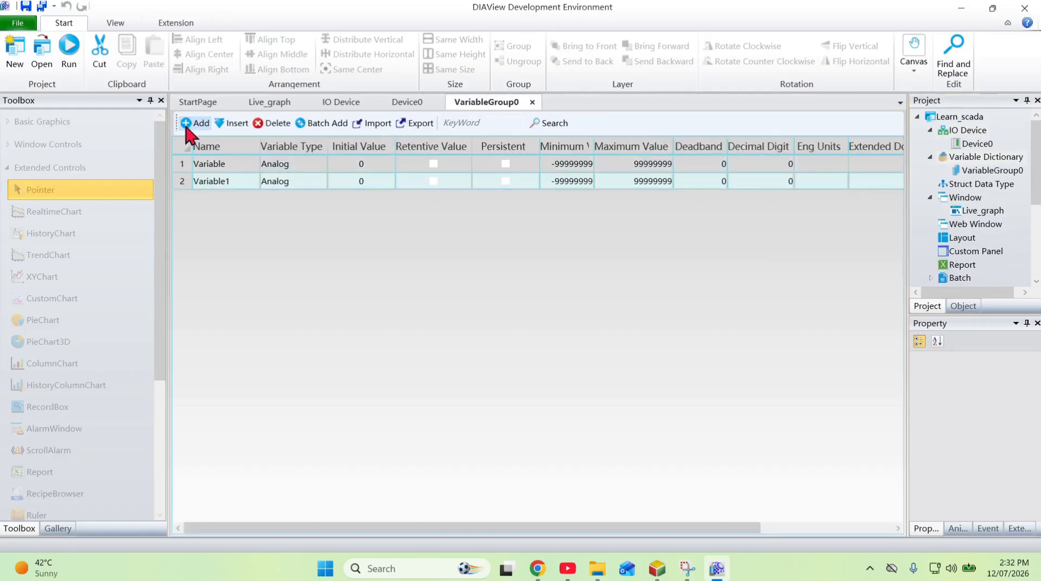
# Name the variable group's first variable "Temp" and its second variable "Pressure"
pyautogui.click(243, 169)
pyautogui.click(236, 163)
pyautogui.write('T')
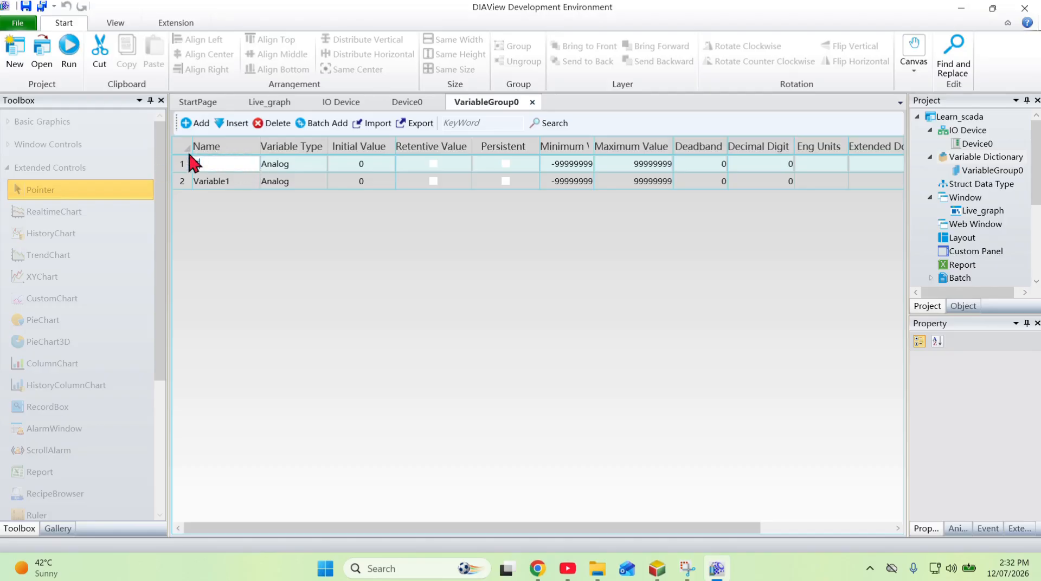
pyautogui.write('emp')
pyautogui.click(226, 181)
pyautogui.doubleClick(227, 182)
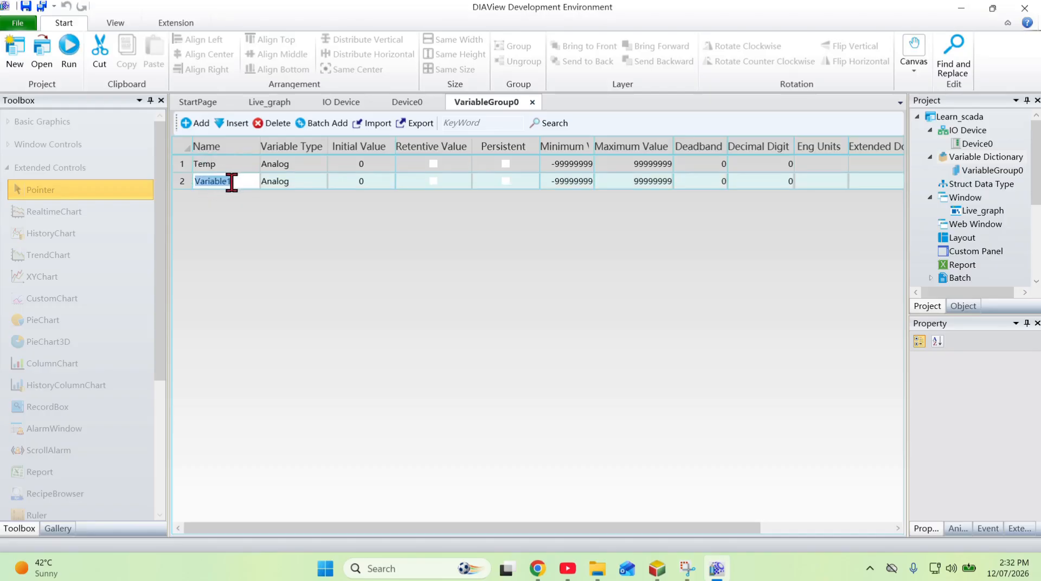
pyautogui.write('{Pressur')
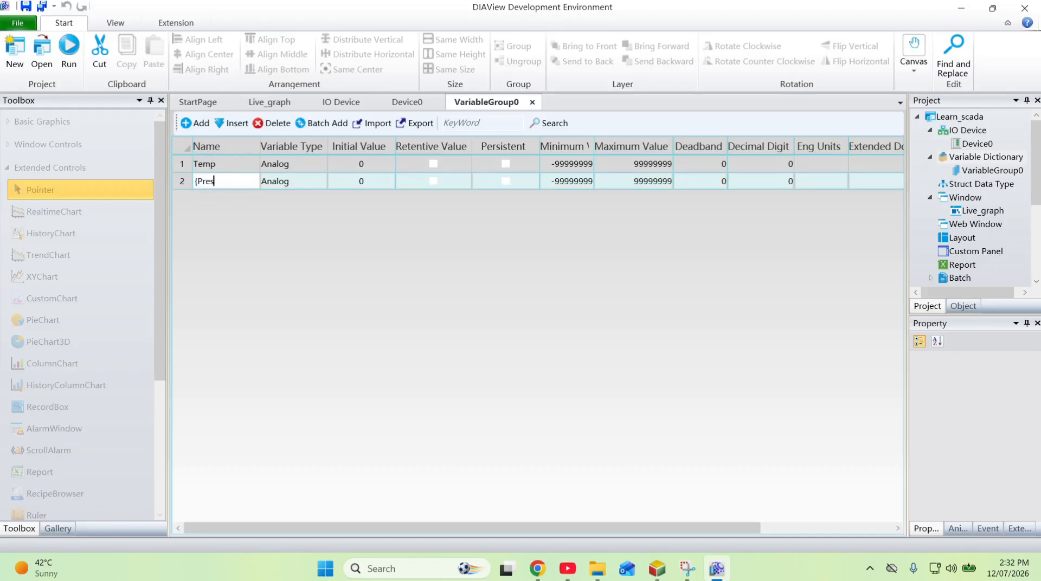
pyautogui.press('BackSpace')
pyautogui.press('BackSpace')
pyautogui.press('BackSpace')
pyautogui.press('BackSpace')
pyautogui.press('BackSpace')
pyautogui.press('BackSpace')
pyautogui.press('BackSpace')
pyautogui.press('BackSpace')
pyautogui.write('Pressur')
# Set the minimum value of both the Temp and Pressure variables to 0
pyautogui.click(568, 165)
pyautogui.click(567, 167)
pyautogui.doubleClick(567, 167)
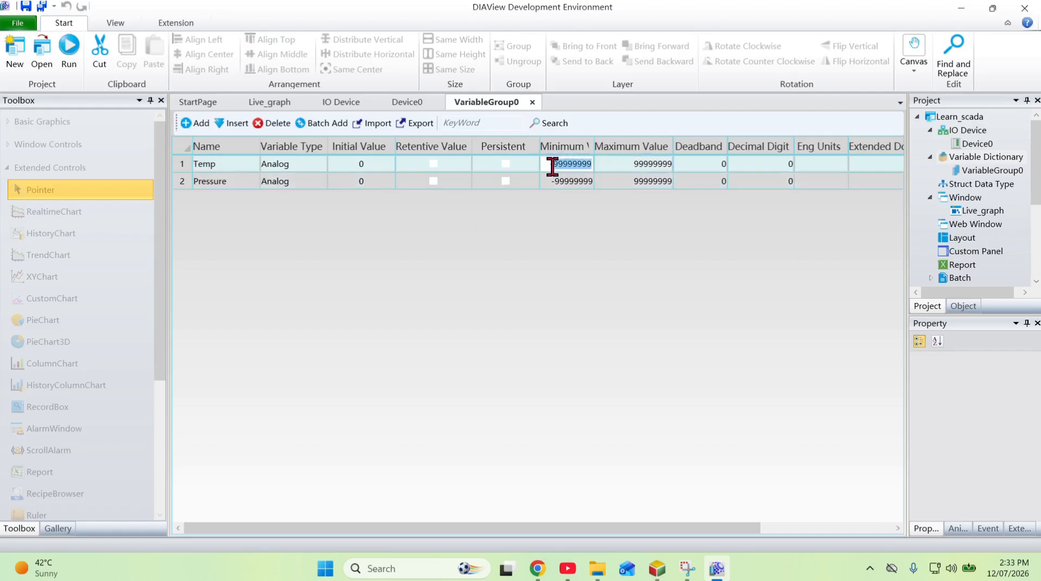
pyautogui.press('BackSpace')
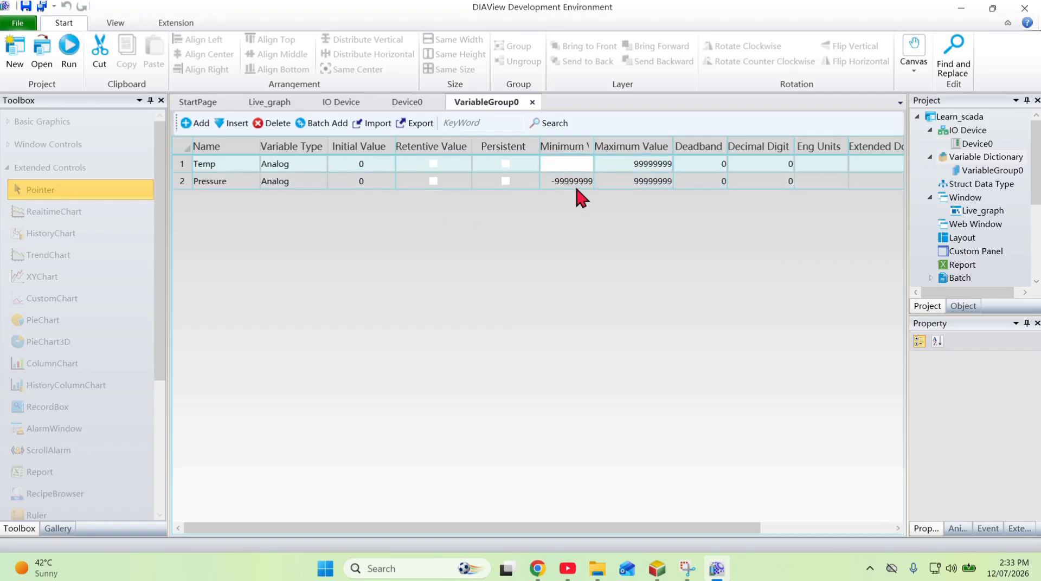
pyautogui.click(573, 182)
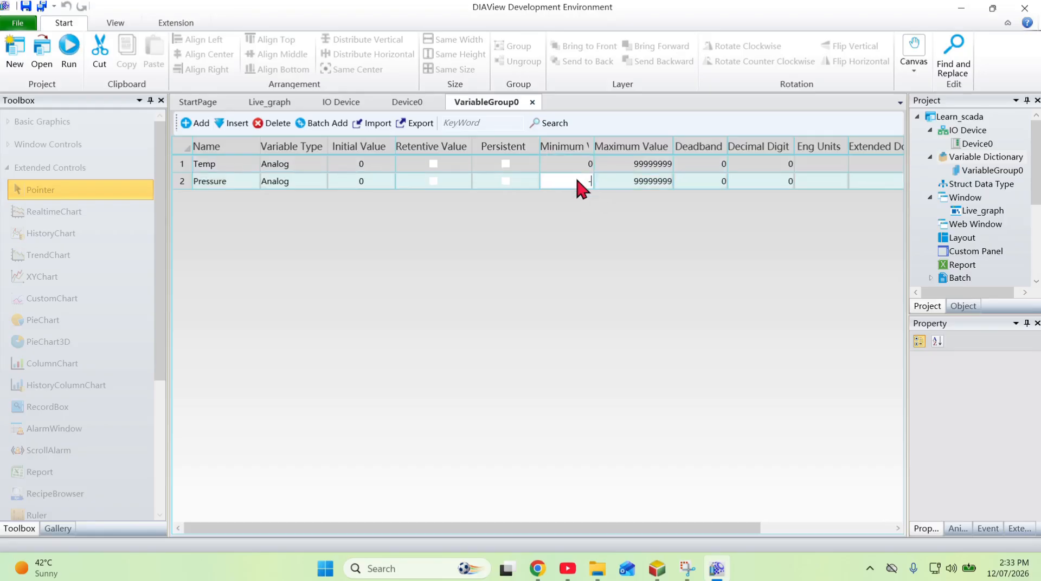
pyautogui.write('0')
# Return to Device0 and associate its temp address with the Temp variable from VariableGroup0
pyautogui.click(408, 102)
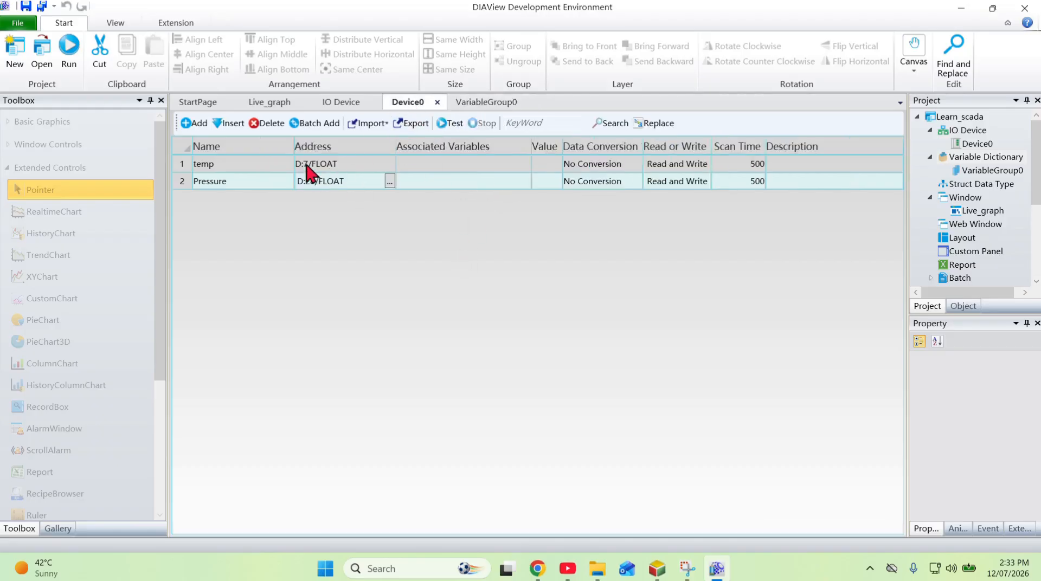
pyautogui.click(335, 163)
pyautogui.click(466, 165)
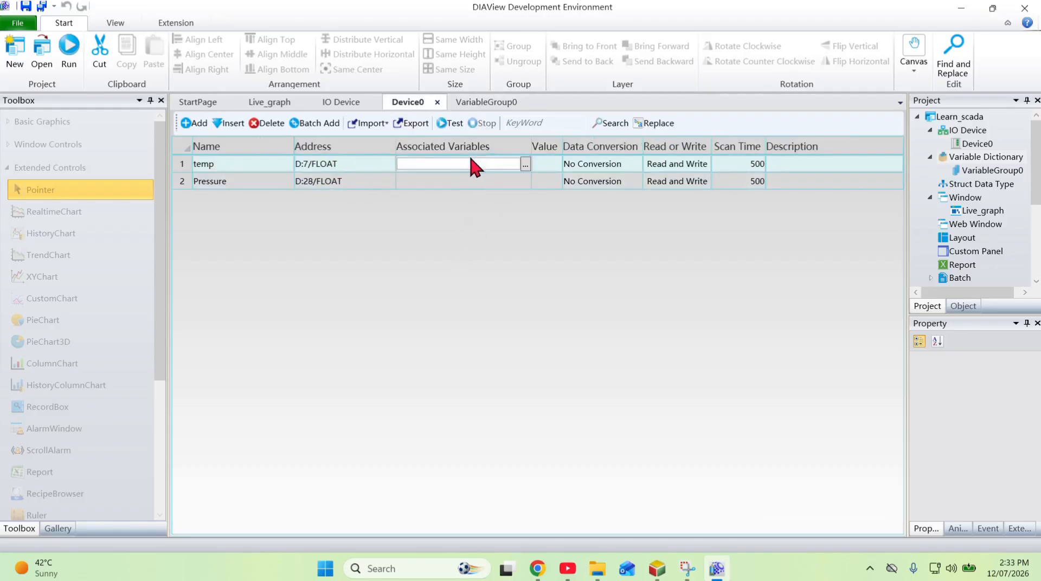
pyautogui.click(525, 164)
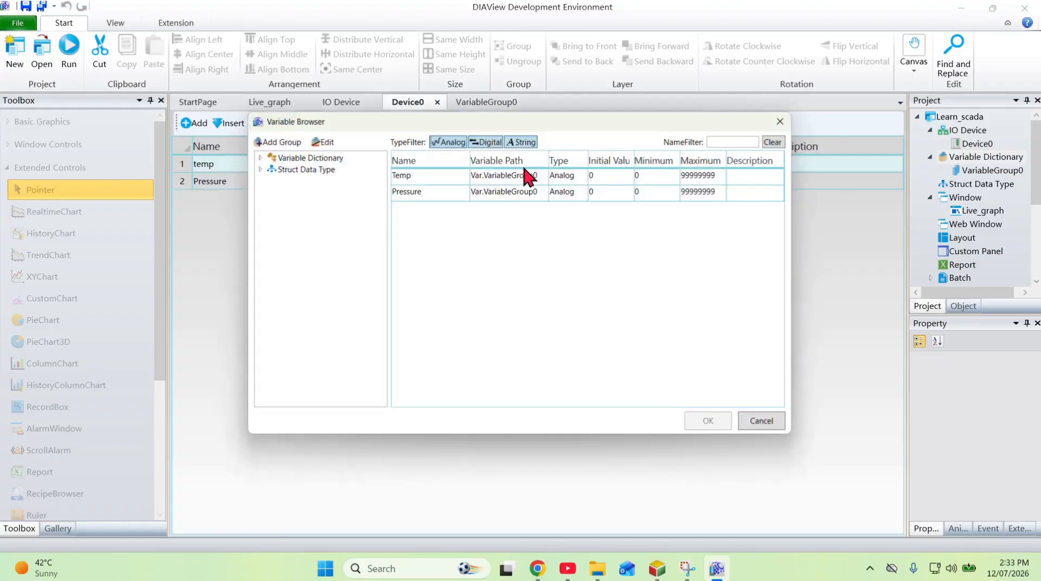
pyautogui.click(254, 154)
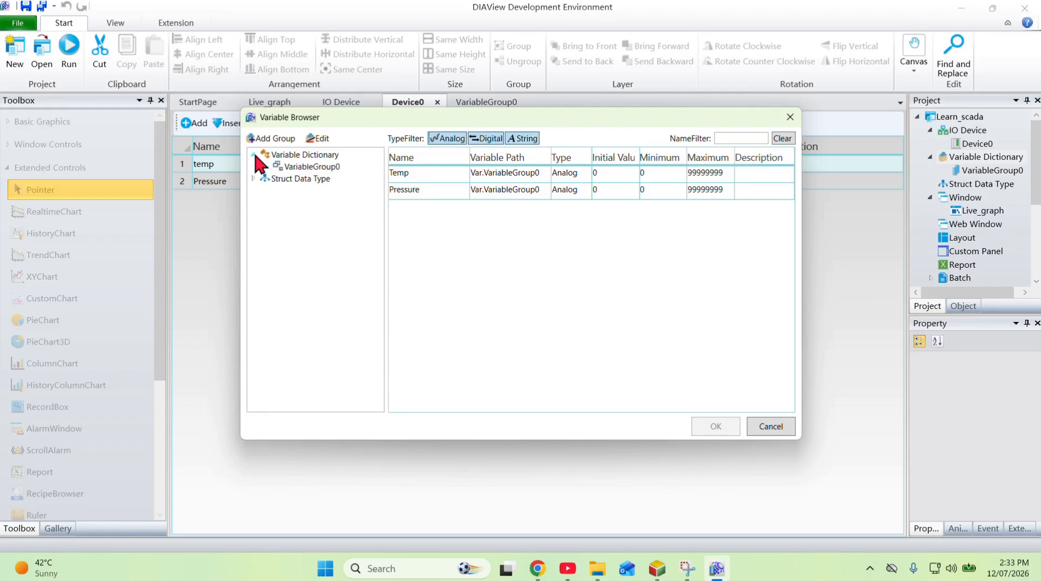
pyautogui.click(311, 167)
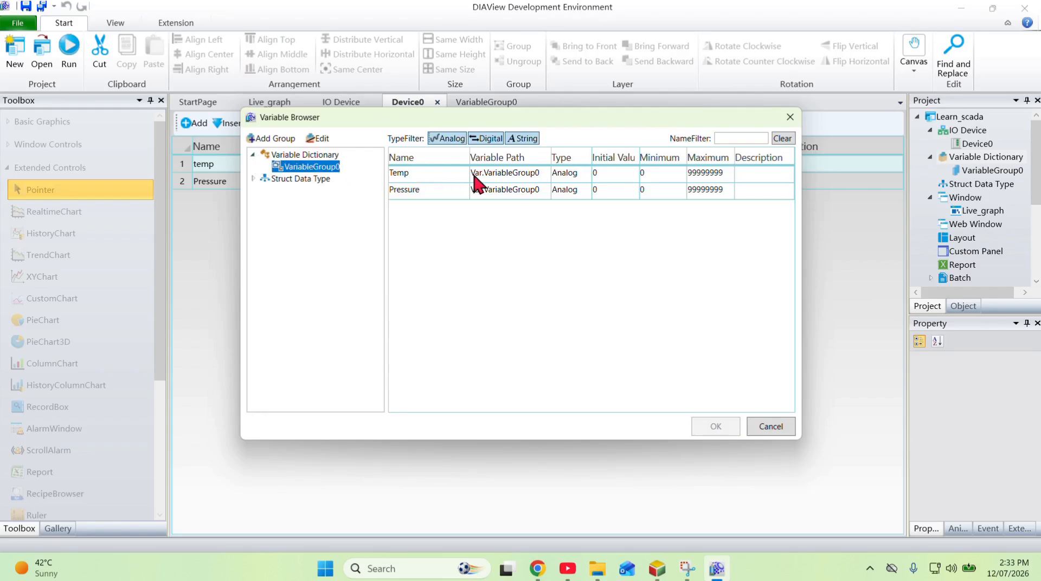
pyautogui.click(437, 171)
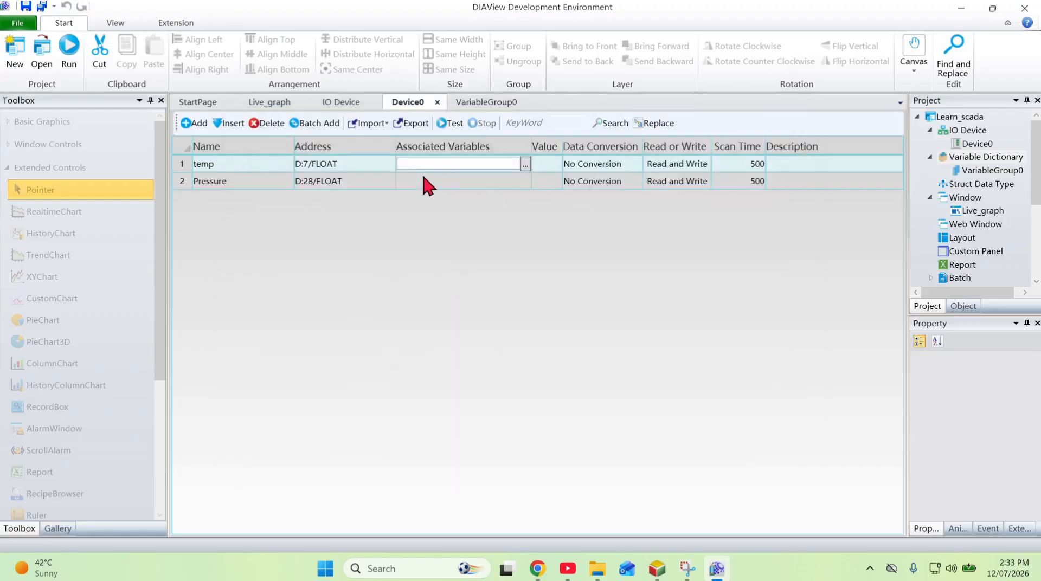
# Associate the Pressure address with VariableGroup0's Pressure variable, and collapse the Variable Dictionary and IO Device branches of the project tree
pyautogui.click(426, 181)
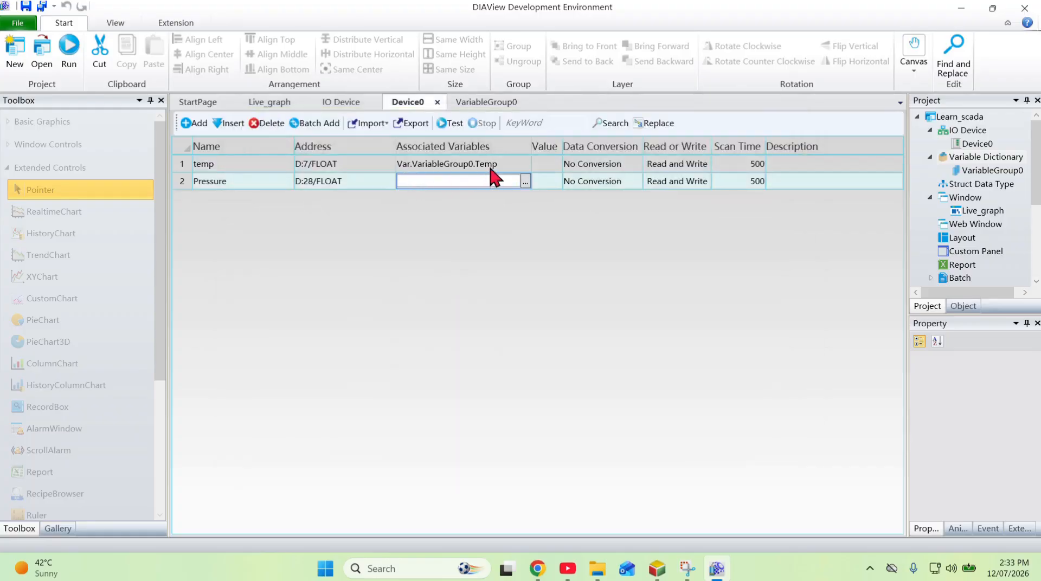
pyautogui.click(525, 181)
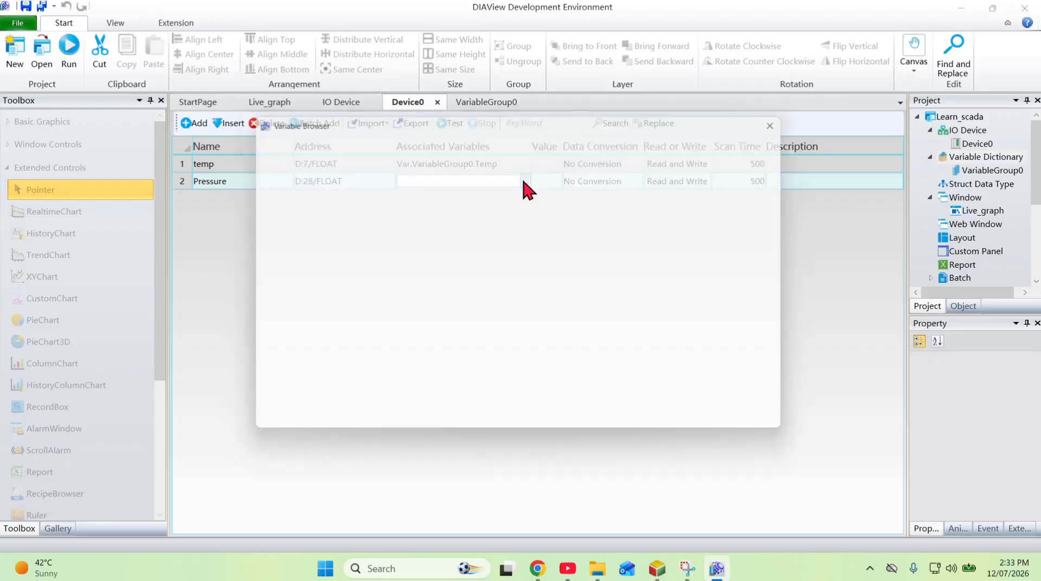
pyautogui.doubleClick(416, 190)
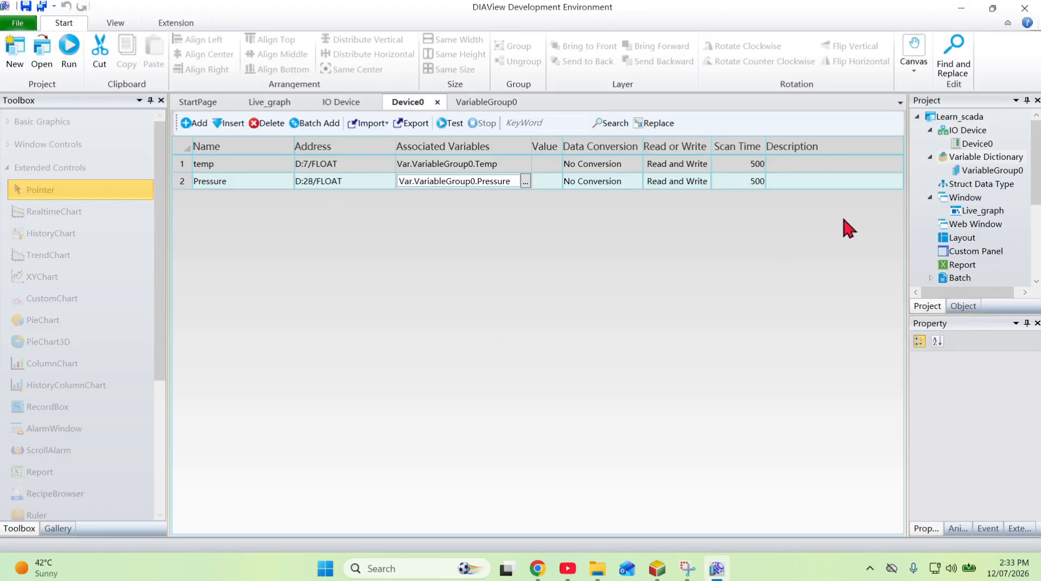
pyautogui.click(930, 157)
pyautogui.click(930, 130)
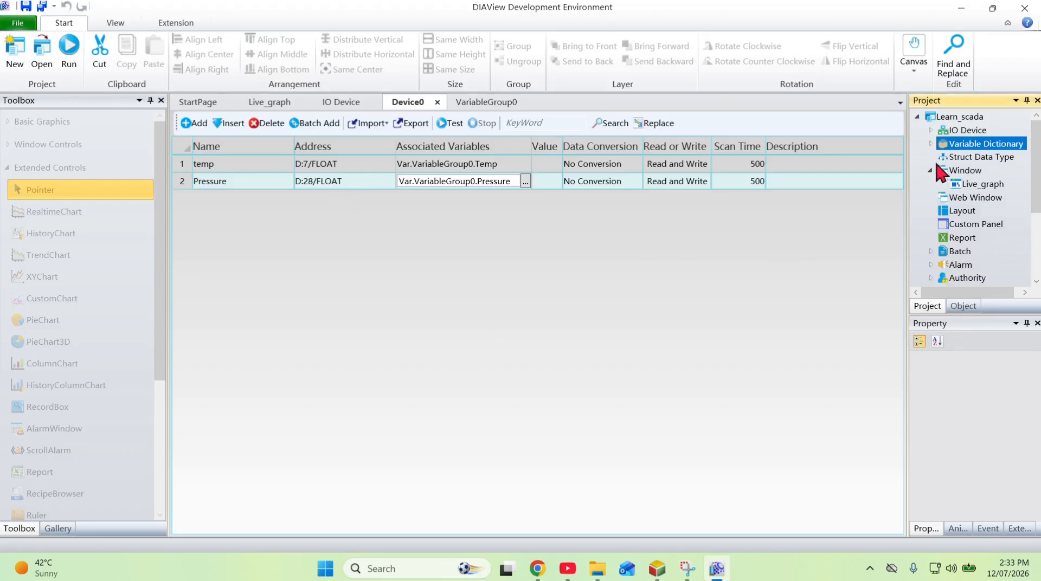
# Collapse the Window branch, open the Record Variable table under History Variable, and add two record variables
pyautogui.click(928, 170)
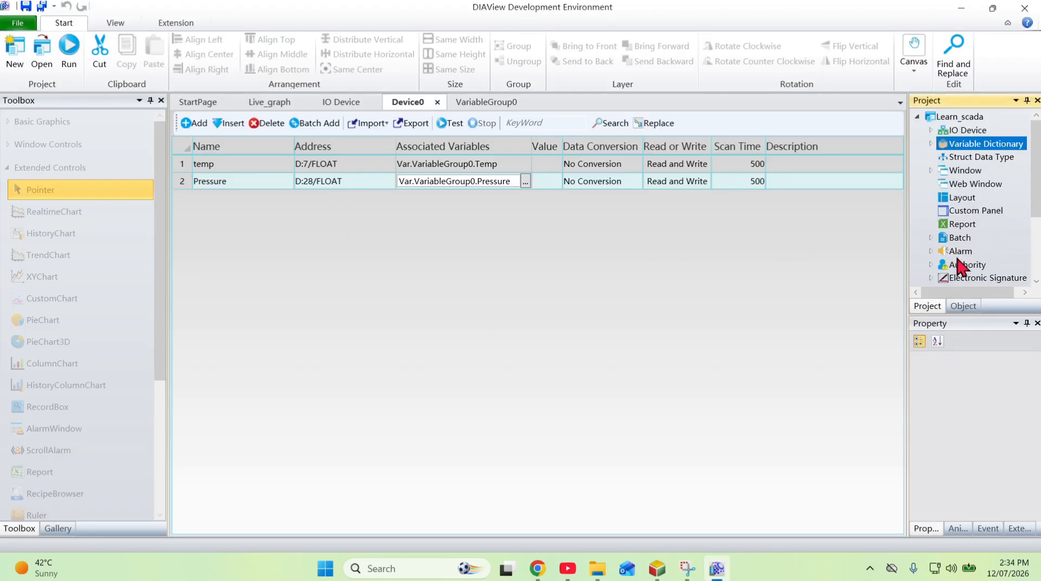
pyautogui.scroll(-3, 973, 238)
pyautogui.scroll(-1, 974, 234)
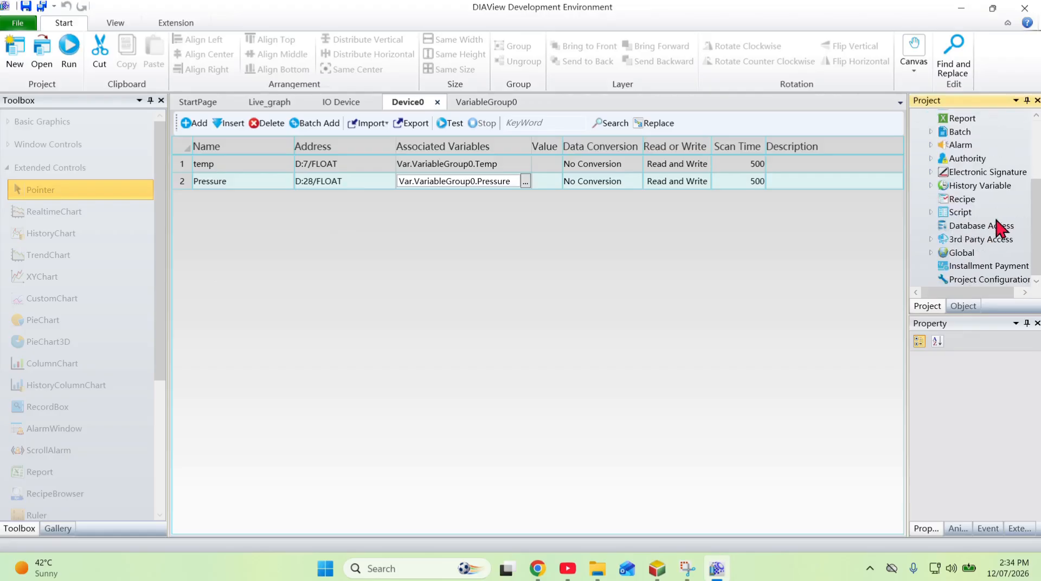
pyautogui.click(930, 182)
pyautogui.click(992, 173)
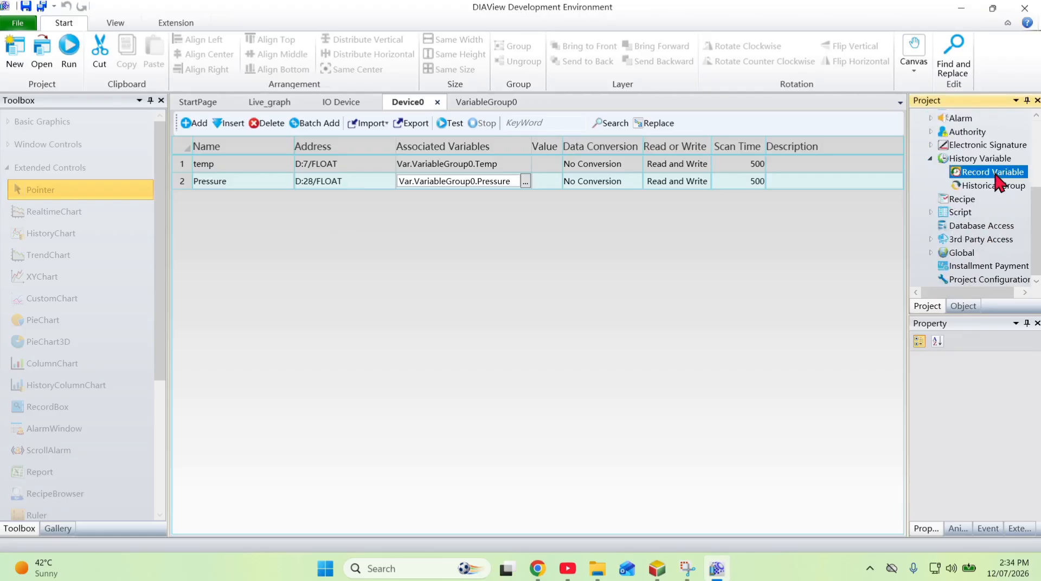
pyautogui.rightClick(996, 175)
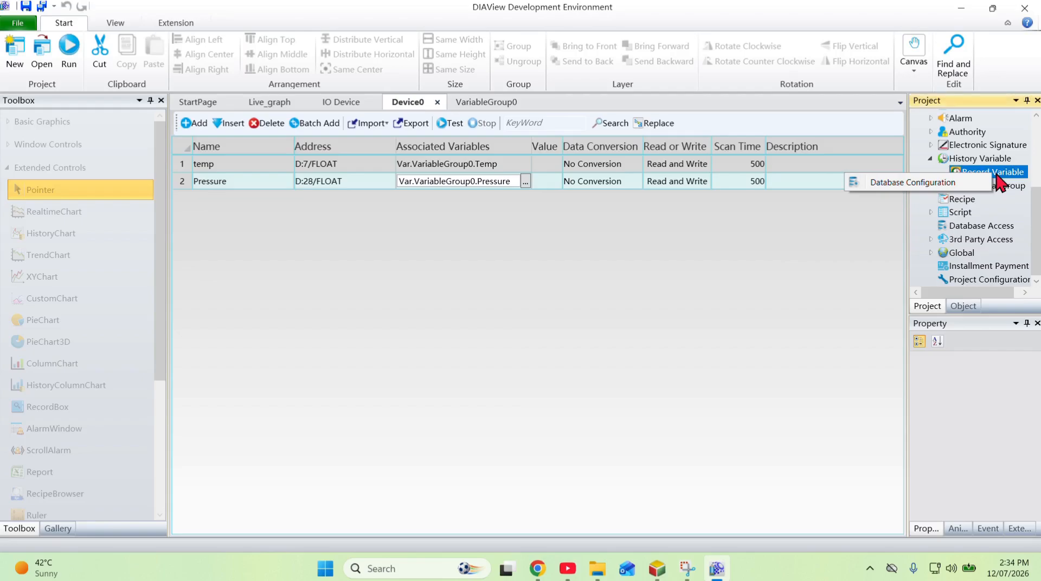
pyautogui.click(997, 175)
pyautogui.doubleClick(996, 172)
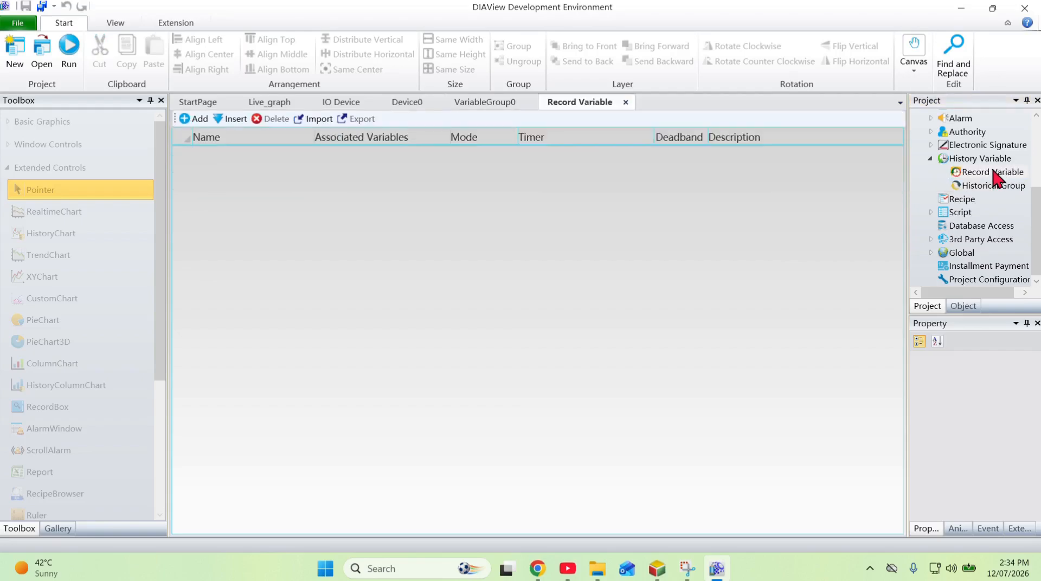
pyautogui.click(204, 123)
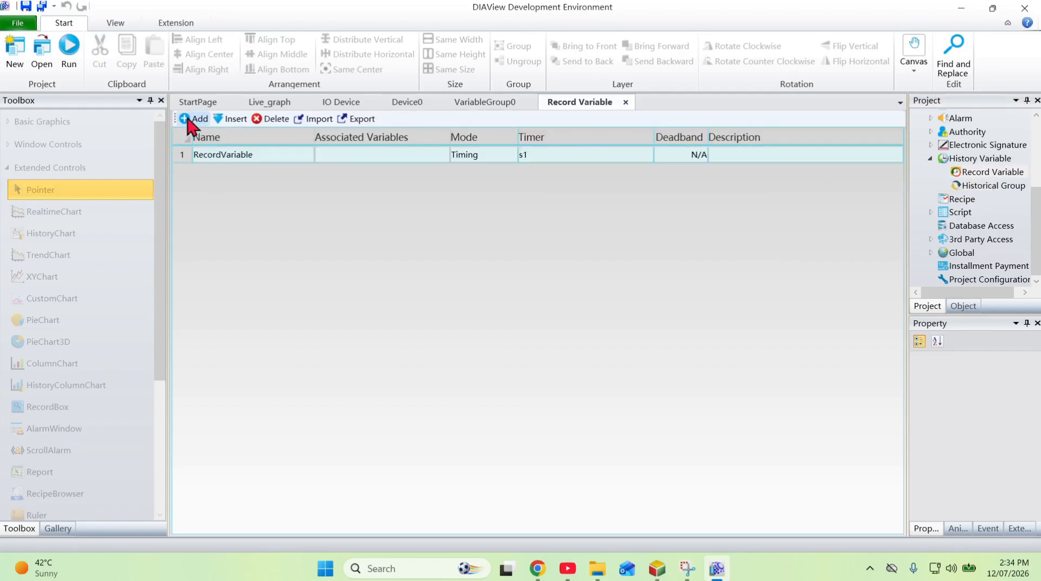
pyautogui.click(201, 121)
# Name the first record variable "temp" and the second record variable "Pressure"
pyautogui.click(268, 154)
pyautogui.moveTo(269, 154); pyautogui.dragTo(148, 153)
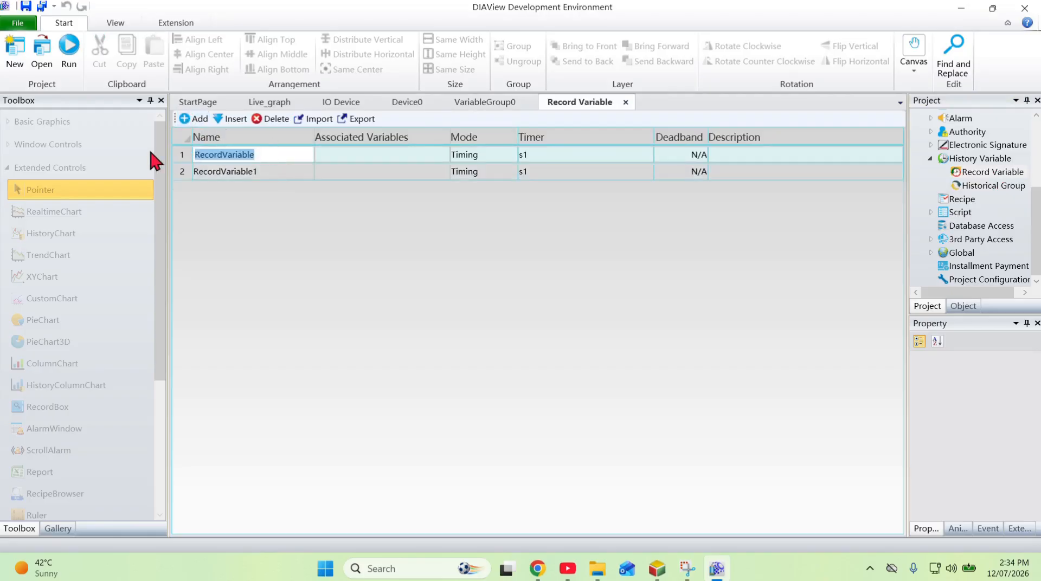
pyautogui.write('temp')
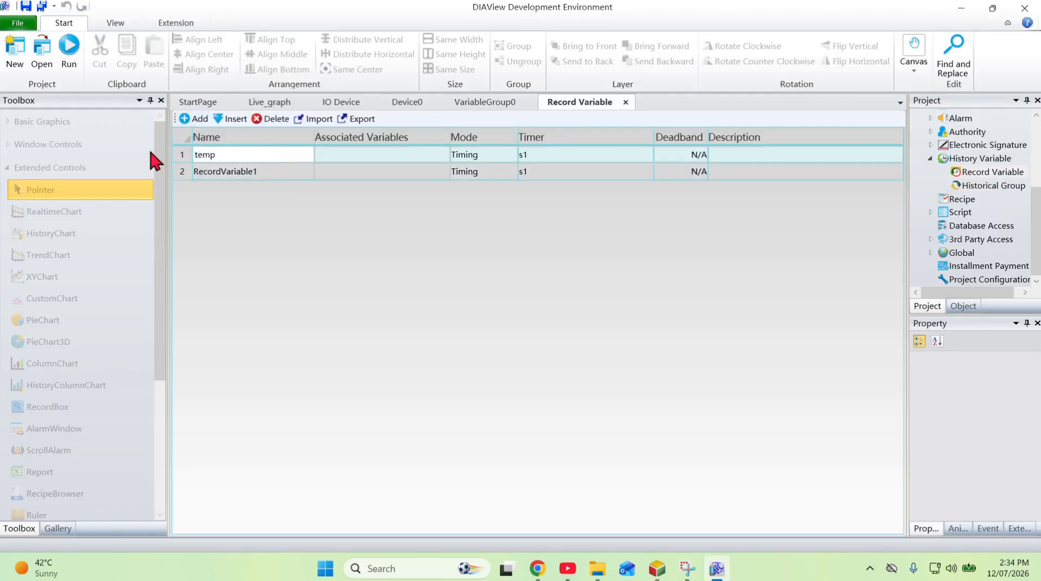
pyautogui.click(268, 172)
pyautogui.write('P')
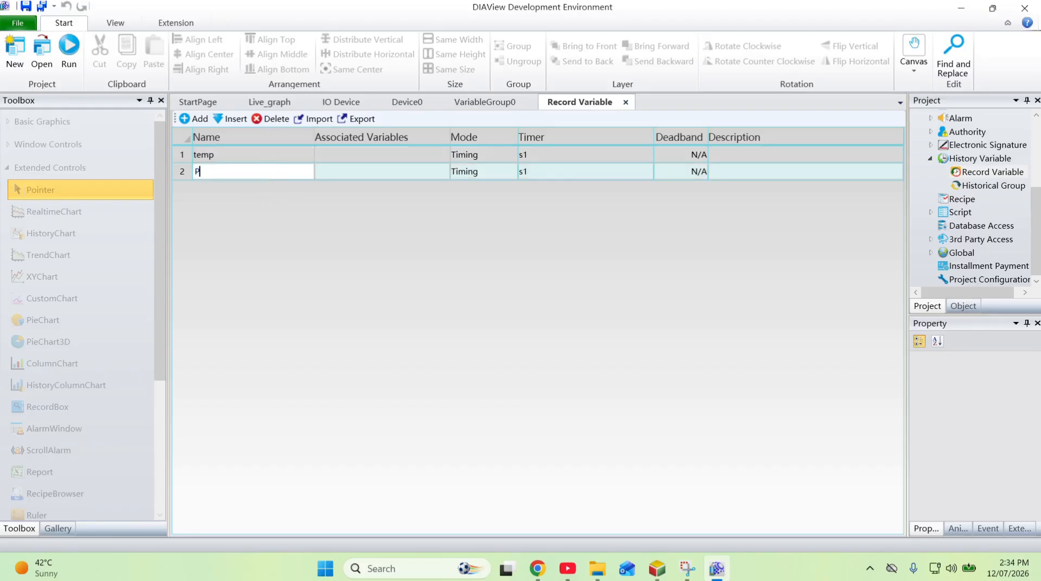
pyautogui.write('ressure')
# Associate the temp record with VariableGroup0's Temp variable and the Pressure record with its Pressure variable
pyautogui.click(410, 155)
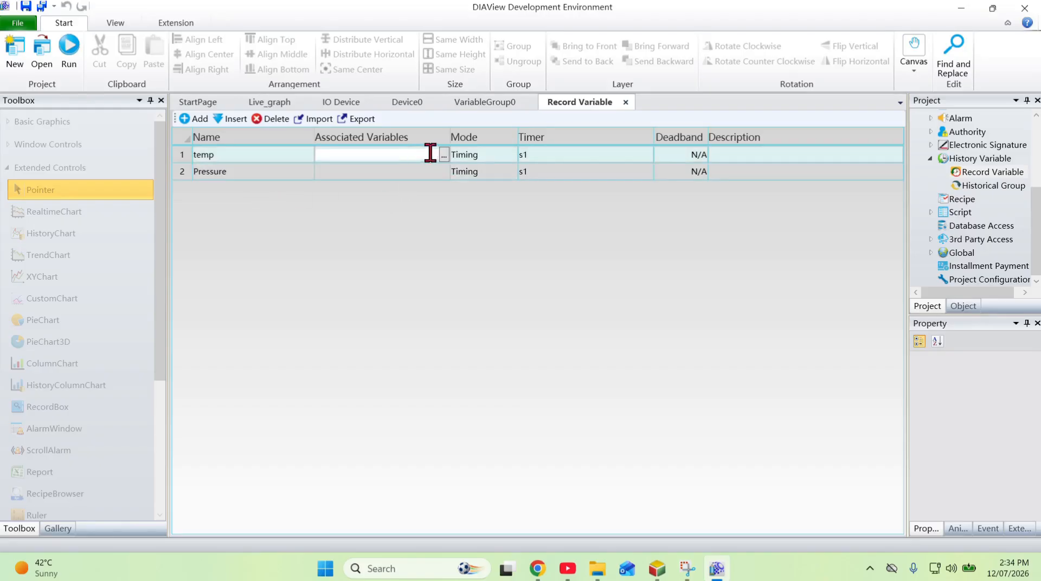
pyautogui.click(443, 155)
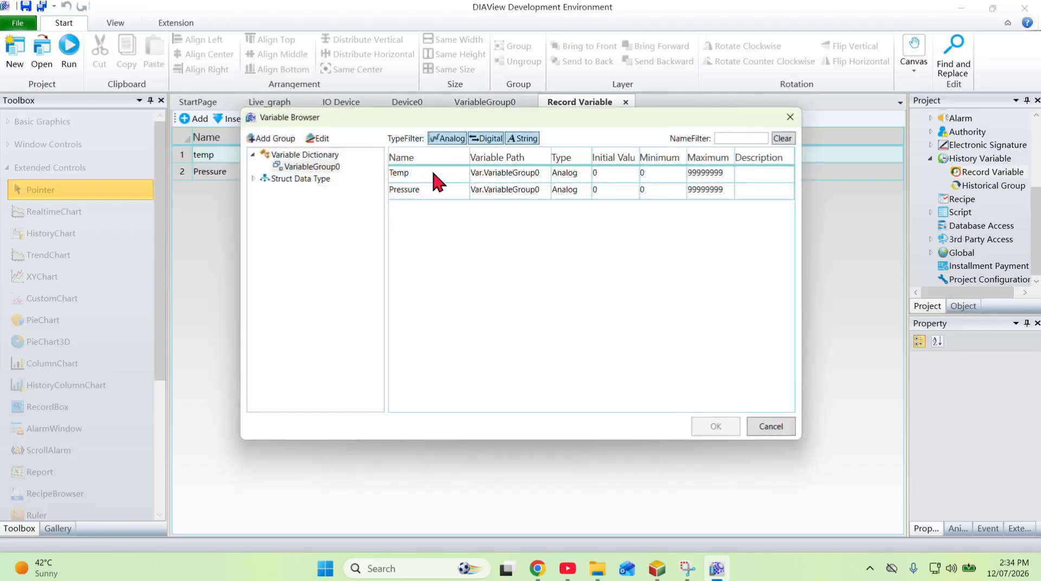
pyautogui.doubleClick(432, 167)
pyautogui.click(434, 171)
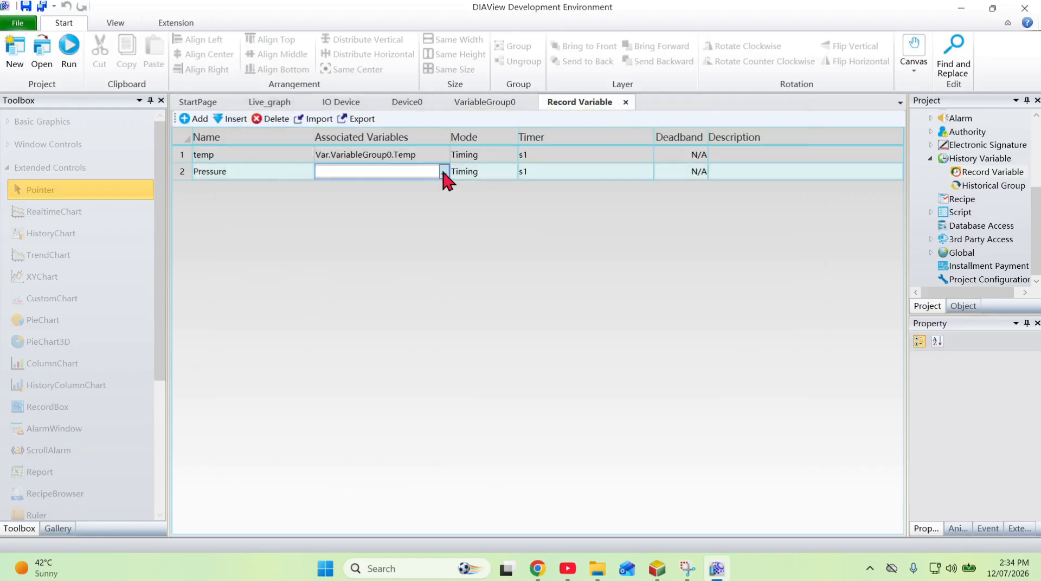
pyautogui.click(444, 171)
pyautogui.doubleClick(446, 195)
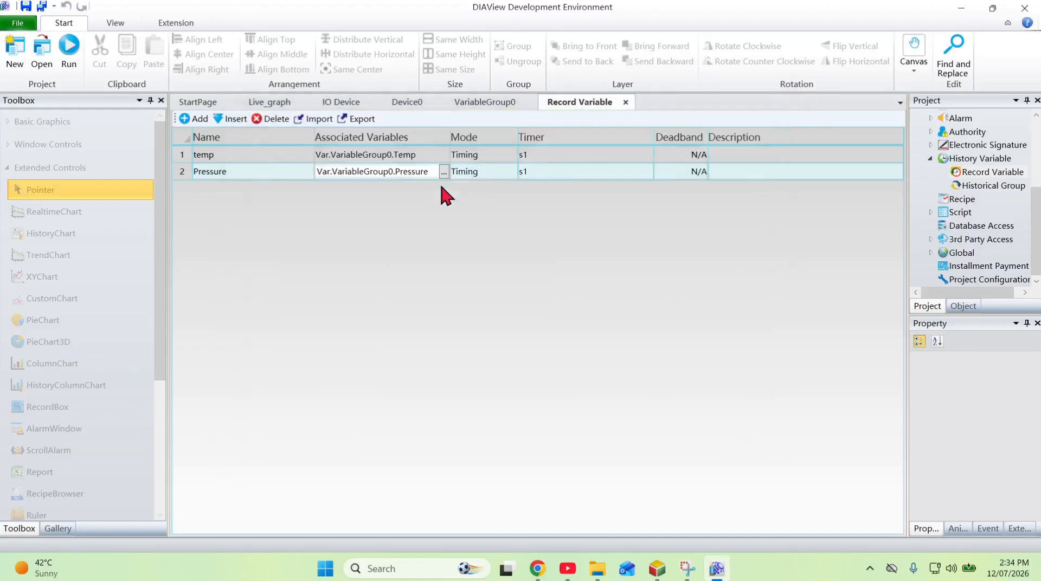
# Examine the available recording modes and timer intervals for the temp record without changing them
pyautogui.click(487, 154)
pyautogui.click(510, 154)
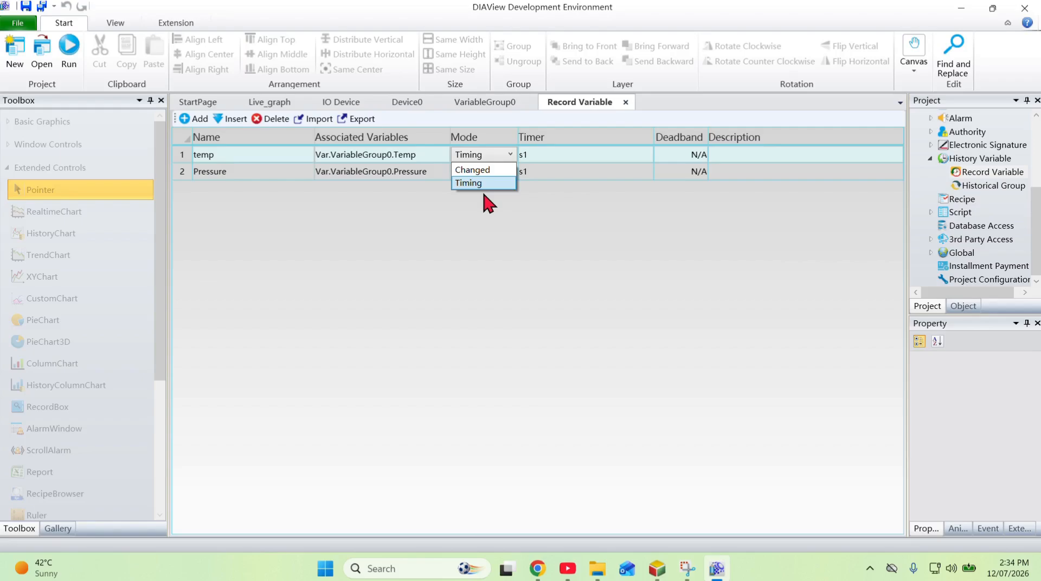
pyautogui.click(512, 154)
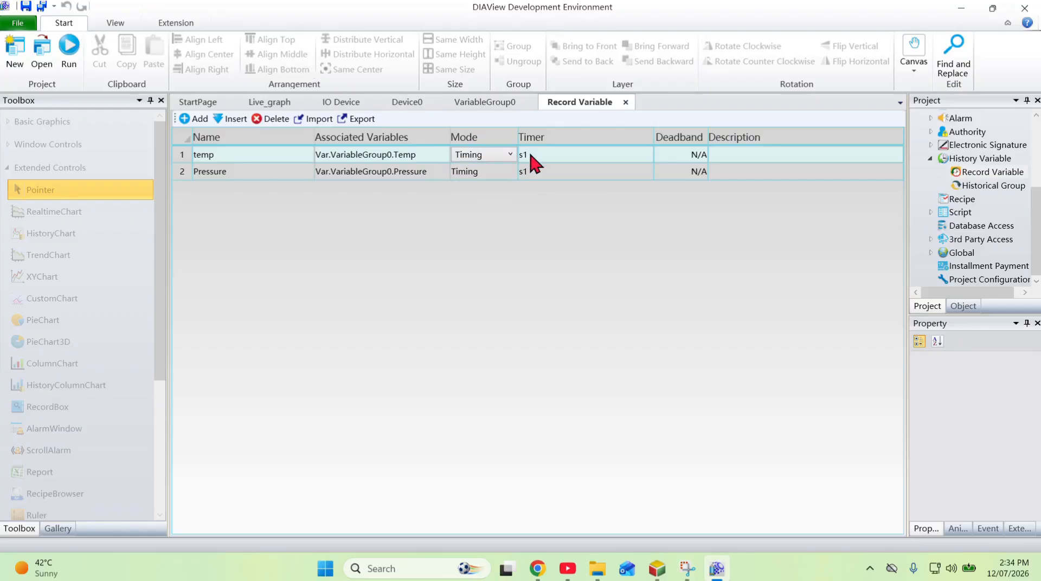
pyautogui.click(528, 152)
pyautogui.click(647, 157)
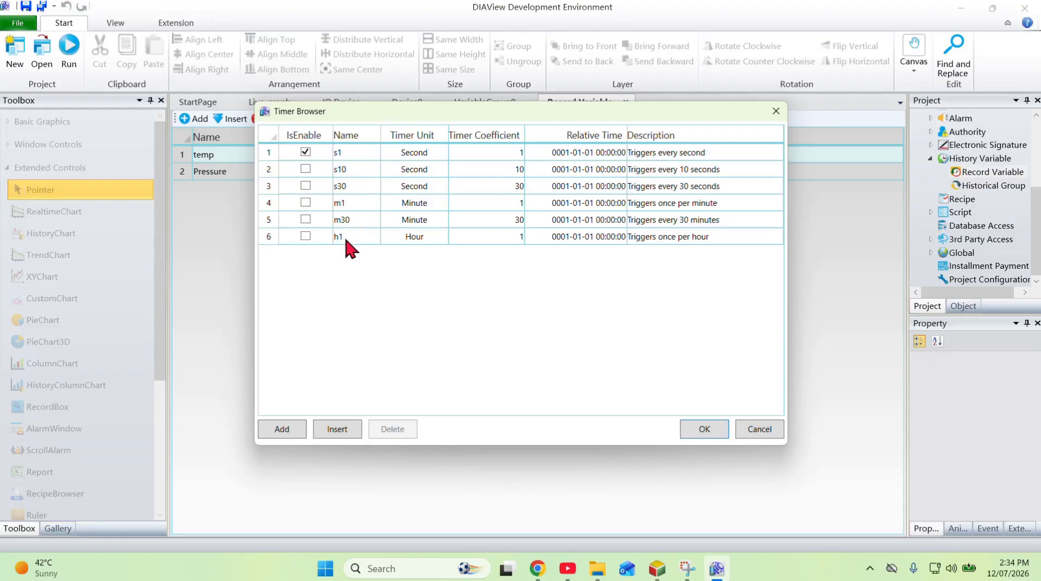
pyautogui.click(755, 430)
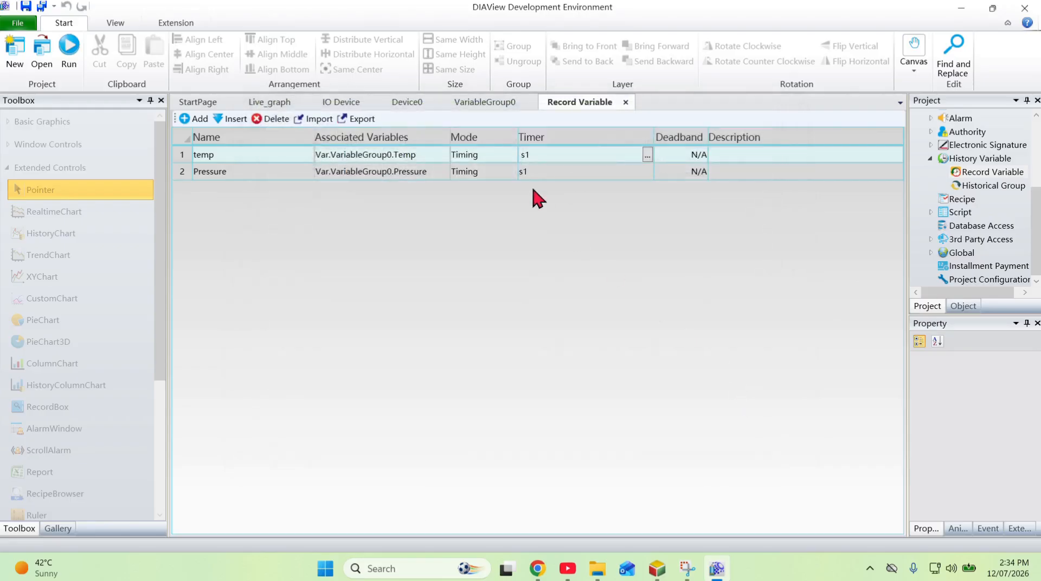
# Set the recording mode of both the temp and Pressure records to Changed
pyautogui.click(478, 154)
pyautogui.click(505, 154)
pyautogui.click(493, 170)
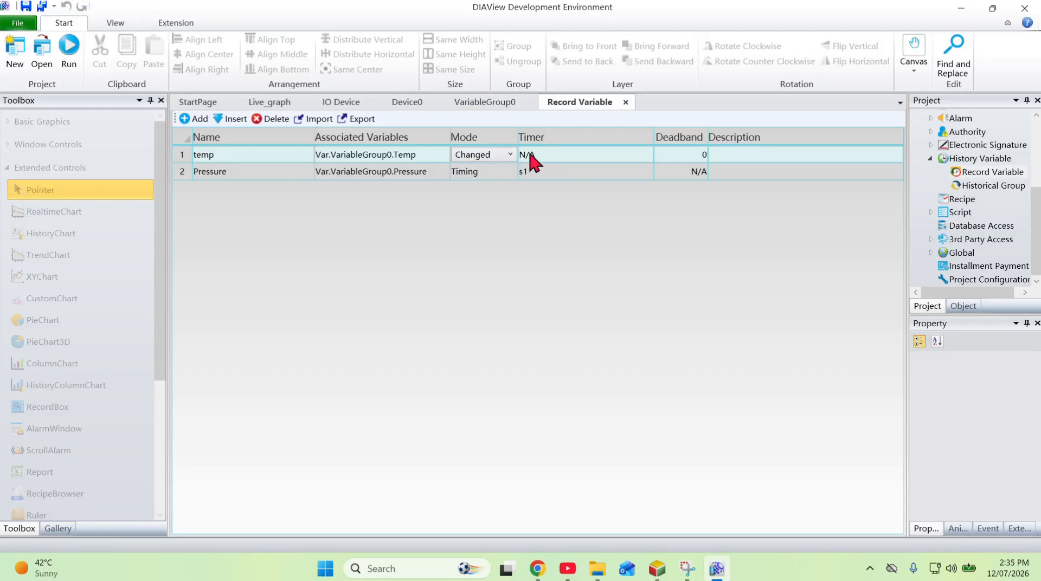
pyautogui.click(498, 171)
pyautogui.click(510, 171)
pyautogui.click(493, 185)
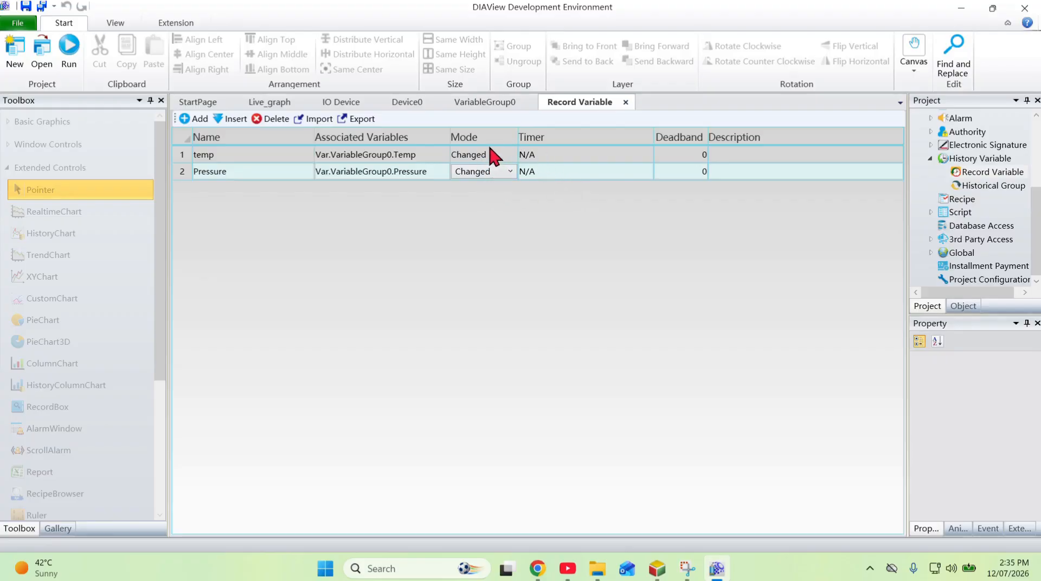
# Set the temp record's deadband to 1
pyautogui.click(689, 154)
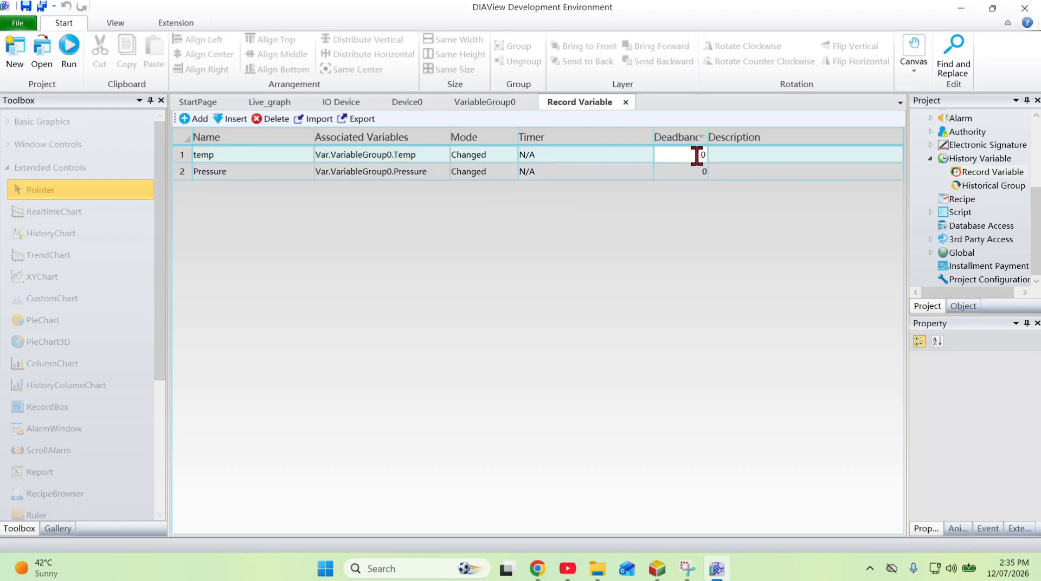
pyautogui.press('Right')
pyautogui.write('1')
pyautogui.click(507, 169)
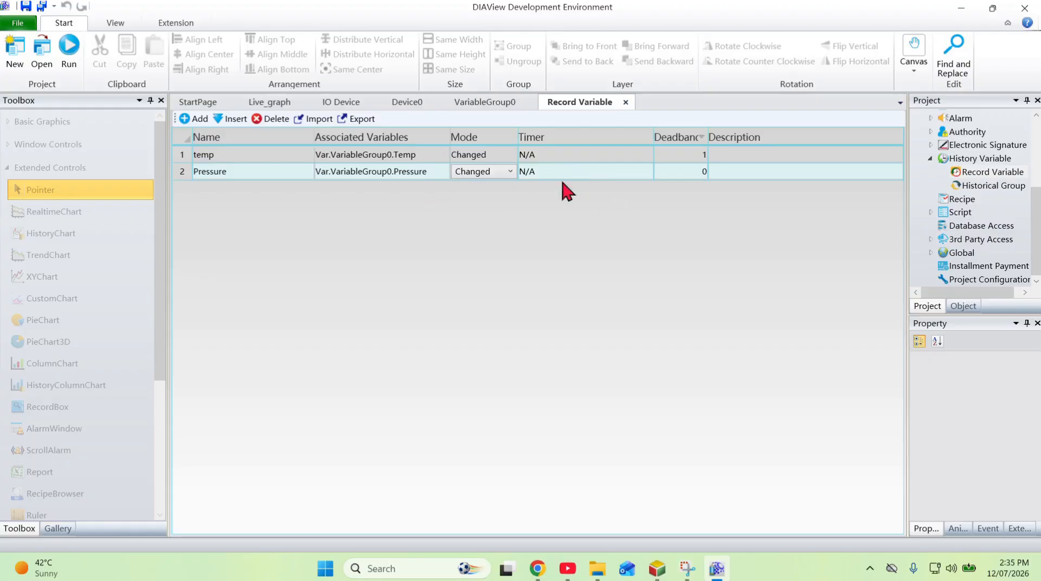
# Switch the temp record's mode to Timing and return it to Changed
pyautogui.click(507, 154)
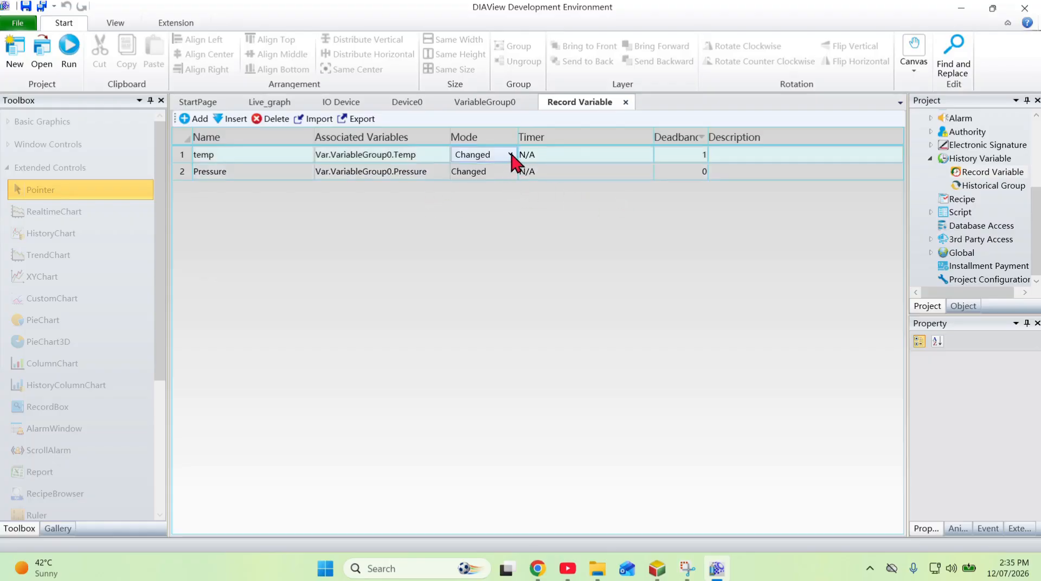
pyautogui.click(507, 154)
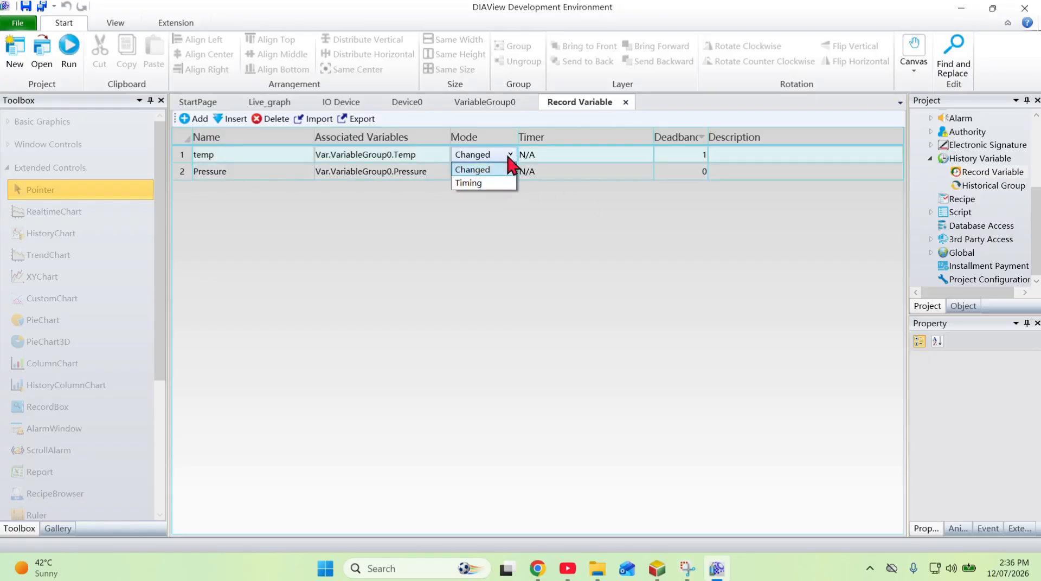
pyautogui.click(504, 181)
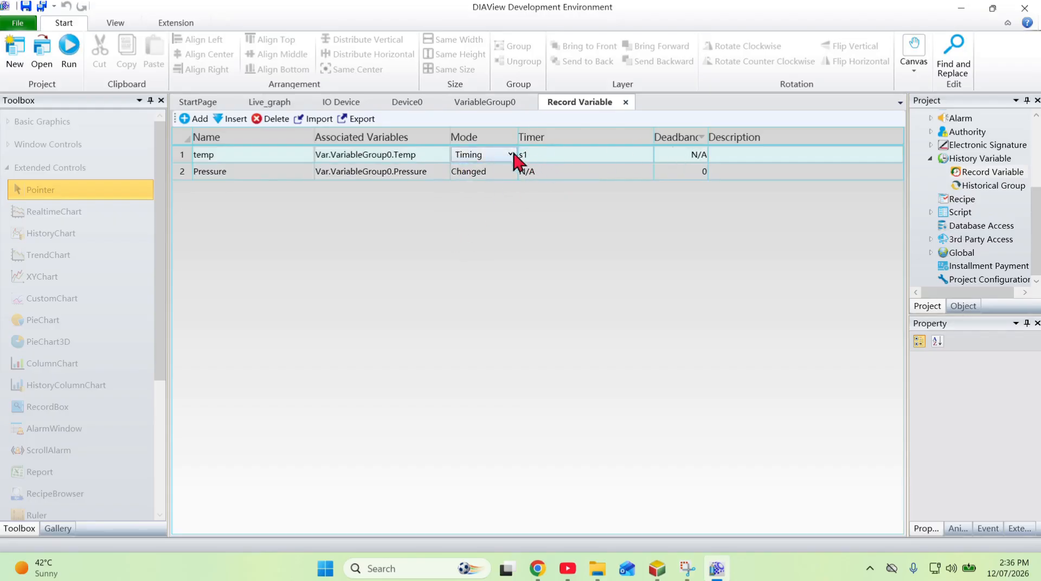
pyautogui.click(558, 152)
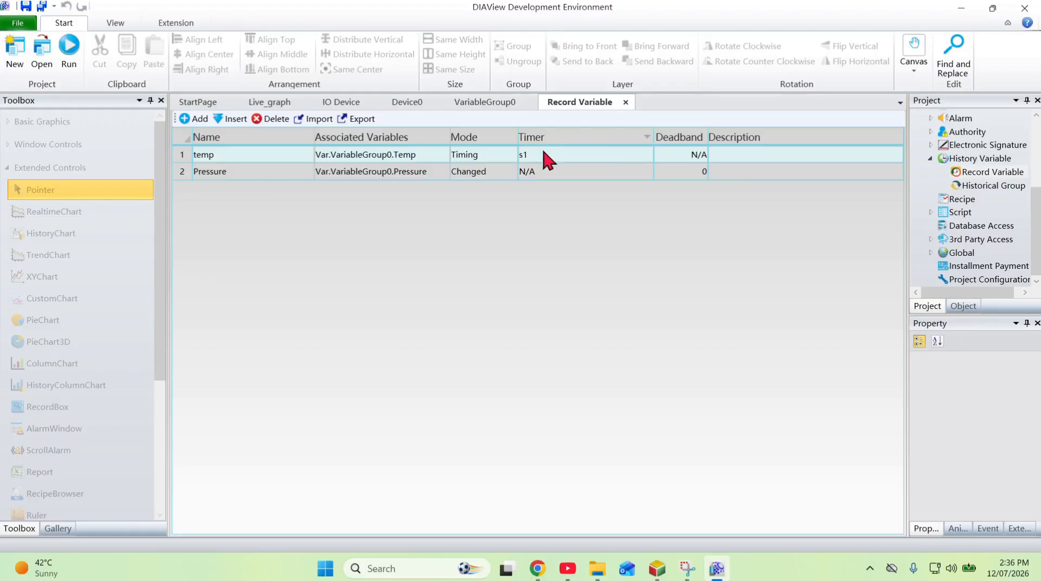
pyautogui.click(487, 156)
pyautogui.click(508, 154)
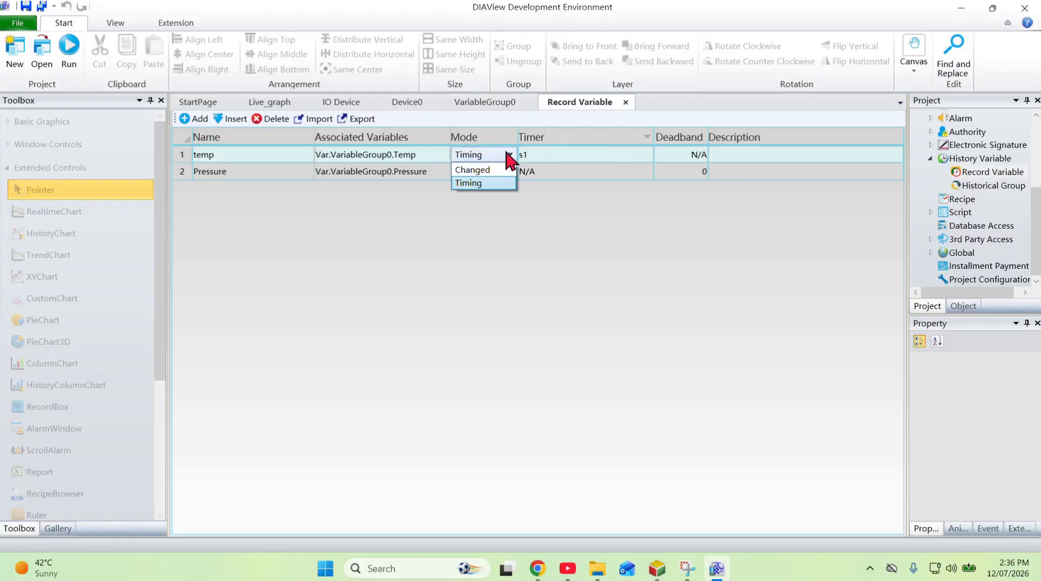
pyautogui.click(493, 170)
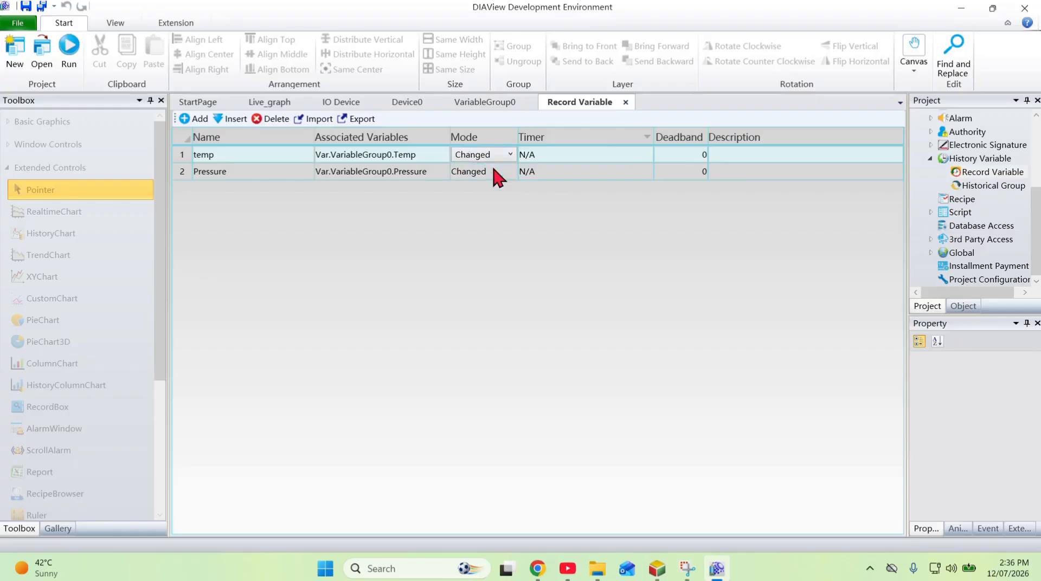
# Set the deadband of both the Pressure and temp records to 0.1, and check VariableGroup0's variable table
pyautogui.click(693, 156)
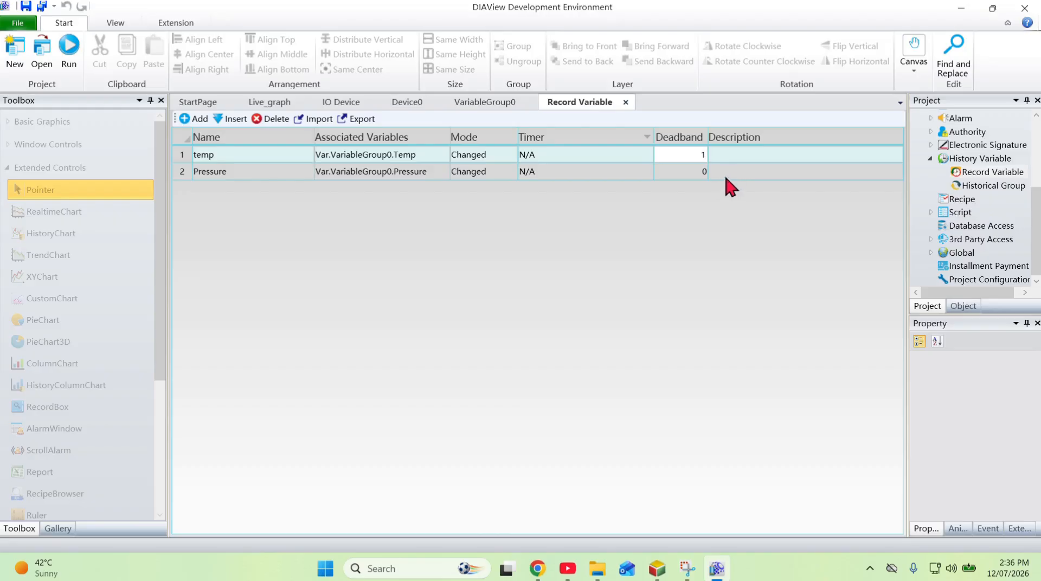
pyautogui.click(692, 171)
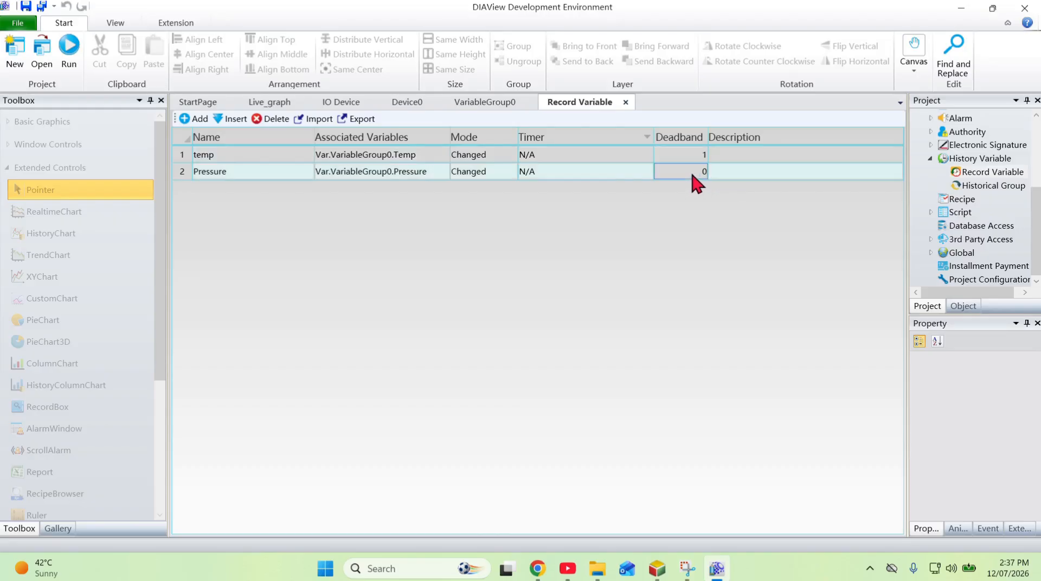
pyautogui.write('0.1')
pyautogui.click(676, 154)
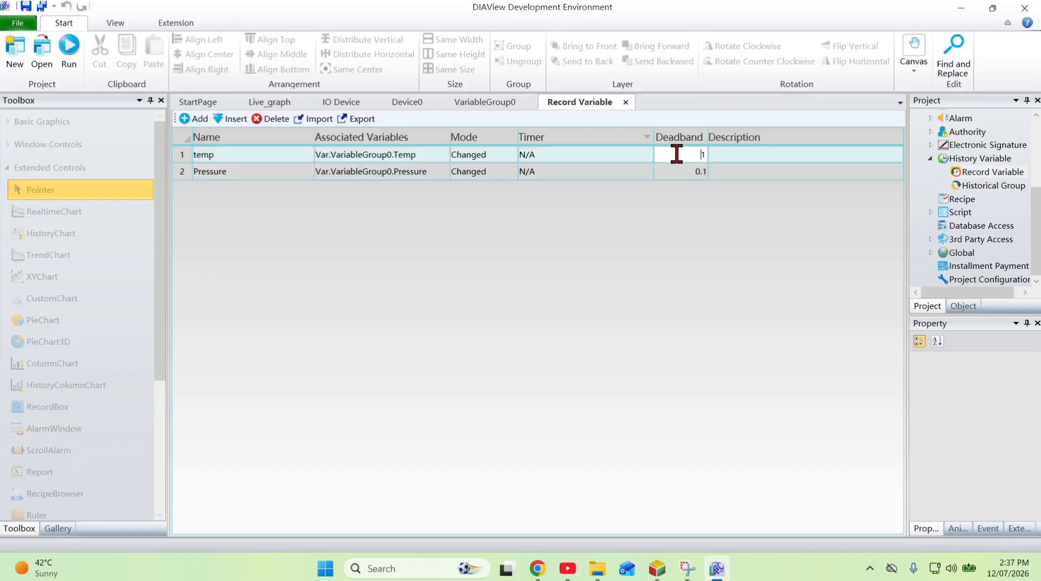
pyautogui.press('Delete')
pyautogui.write('0.1')
pyautogui.click(490, 103)
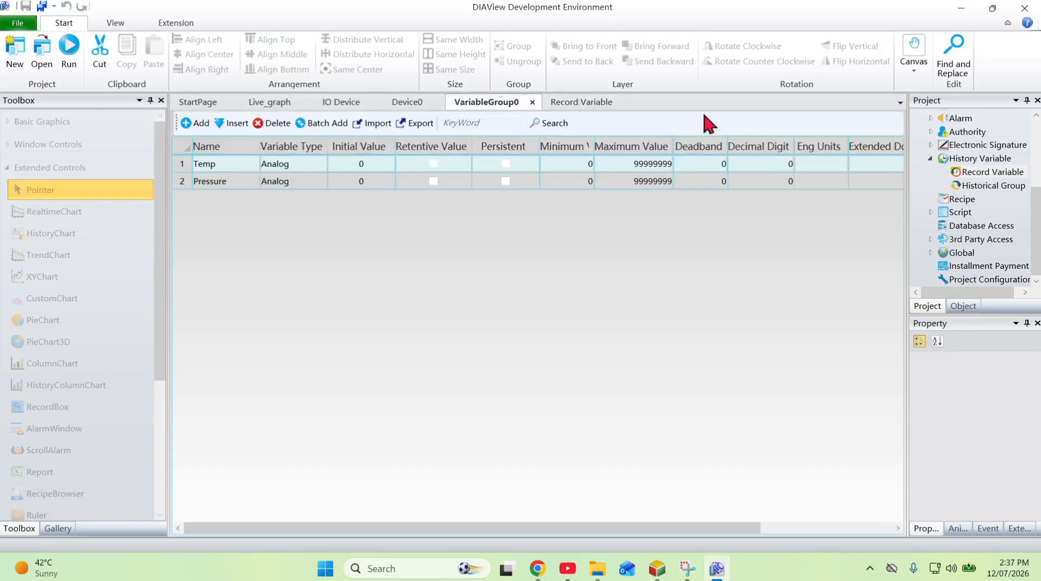
pyautogui.click(601, 101)
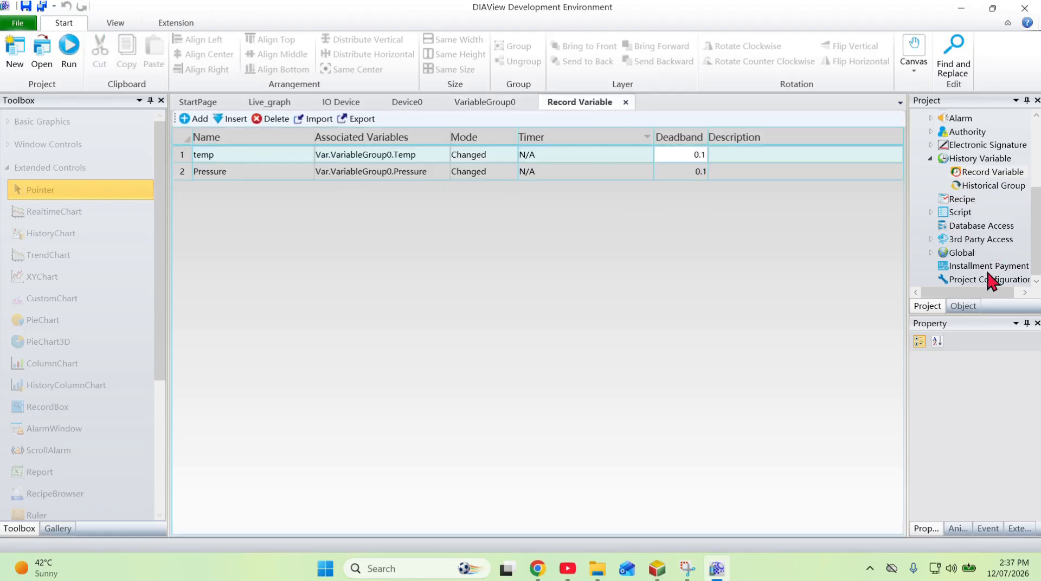
# Create a new history group under Historical Group and add two variables to it
pyautogui.click(987, 186)
pyautogui.rightClick(989, 187)
pyautogui.click(928, 191)
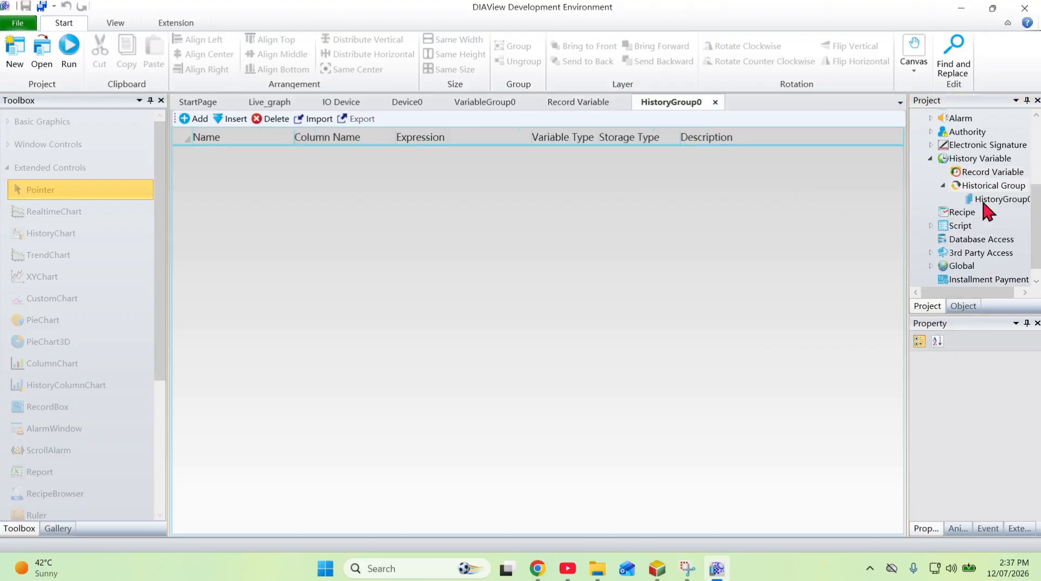
pyautogui.click(1011, 199)
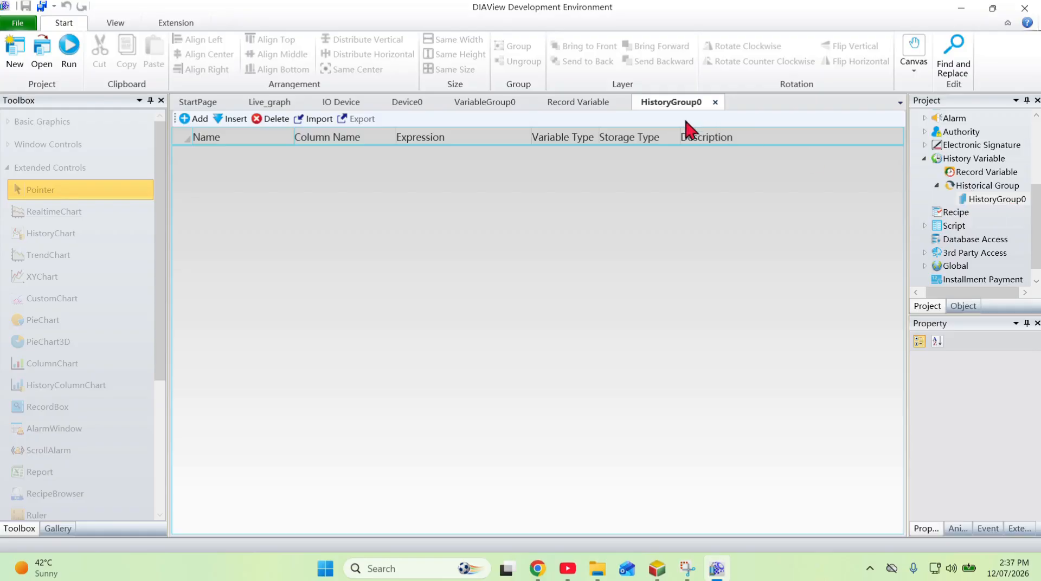
pyautogui.click(183, 119)
pyautogui.click(189, 119)
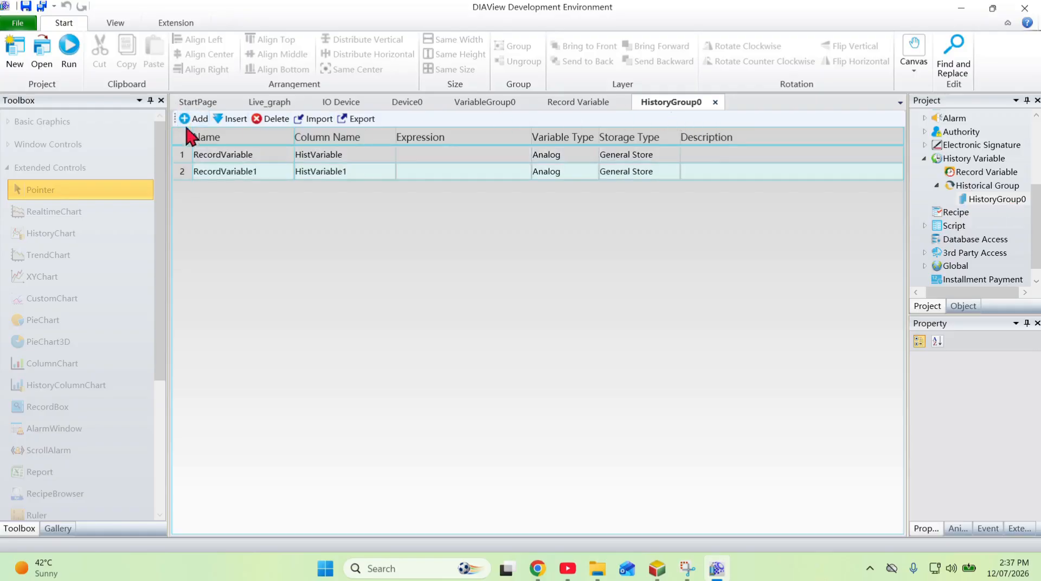
# Rename the two HistoryGroup0 variables to Temp and Pressure
pyautogui.click(266, 155)
pyautogui.click(251, 156)
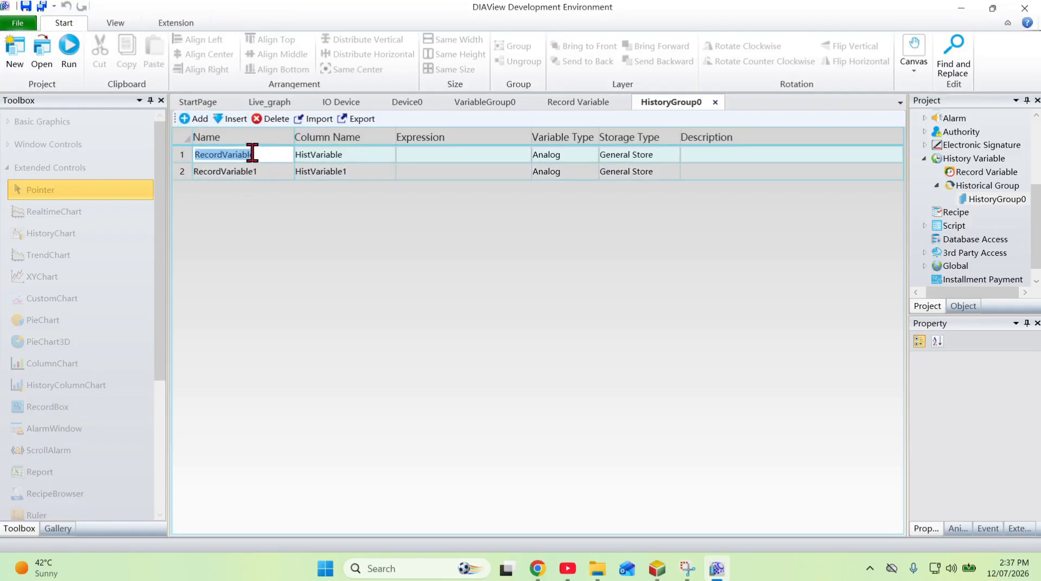
pyautogui.write('Ten')
pyautogui.write('p')
pyautogui.click(266, 169)
pyautogui.write('Presus')
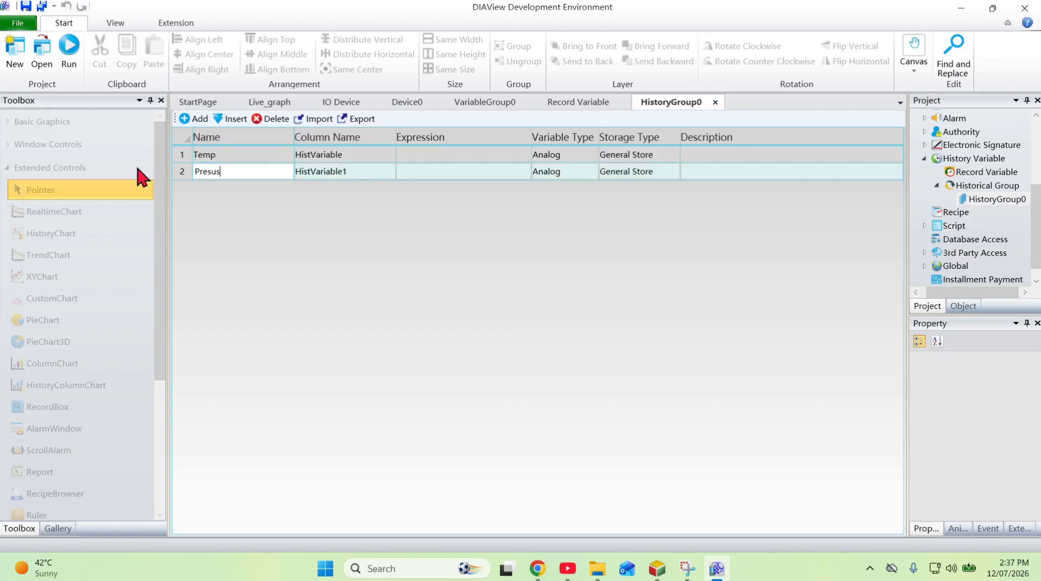
pyautogui.press('BackSpace')
pyautogui.press('BackSpace')
pyautogui.write('sure')
# Set the expression of the history variable Temp to Var.VariableGroup0.Temp
pyautogui.click(503, 154)
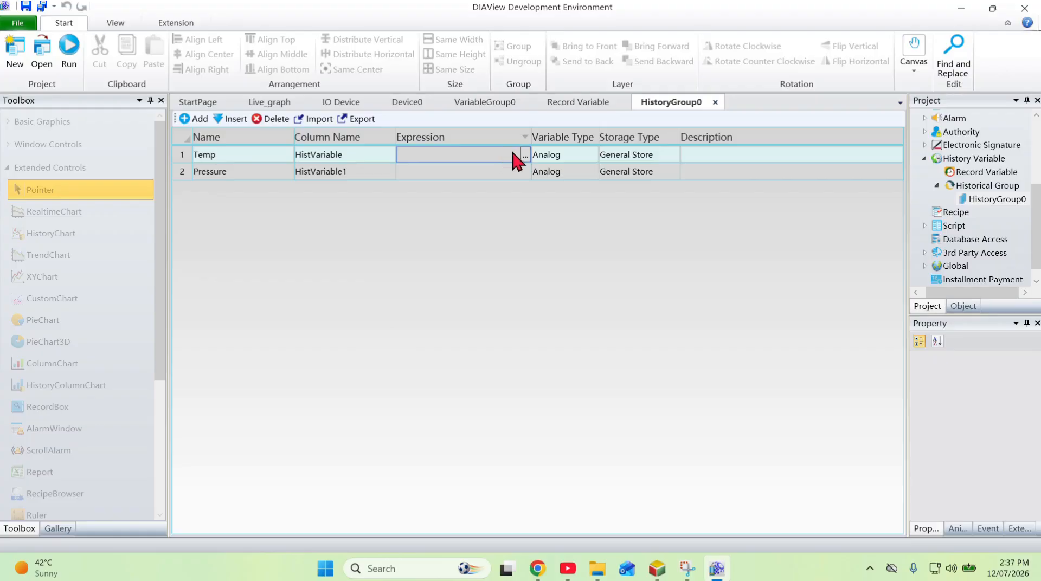
pyautogui.click(526, 155)
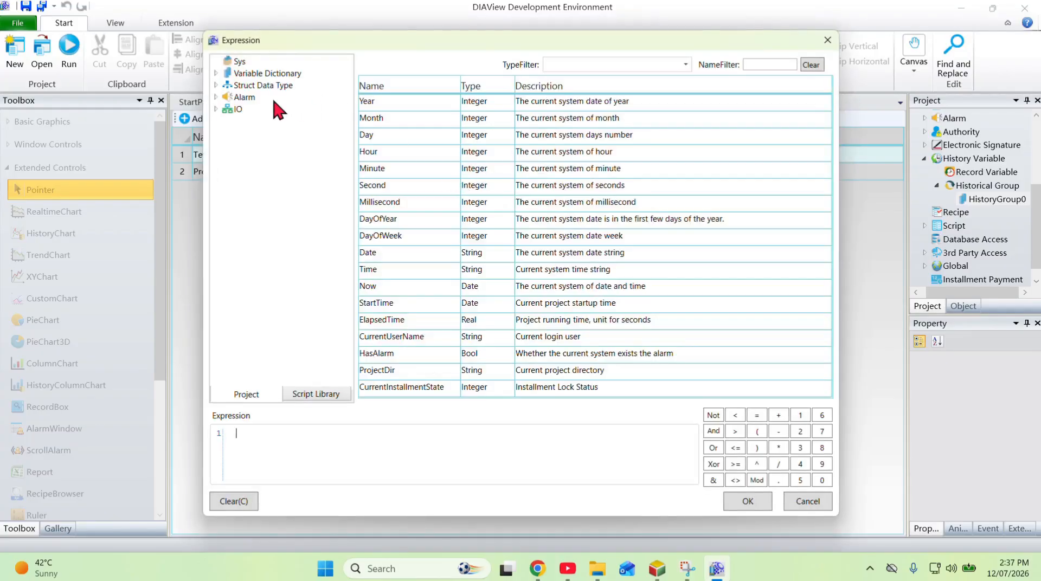
pyautogui.click(214, 72)
pyautogui.doubleClick(252, 87)
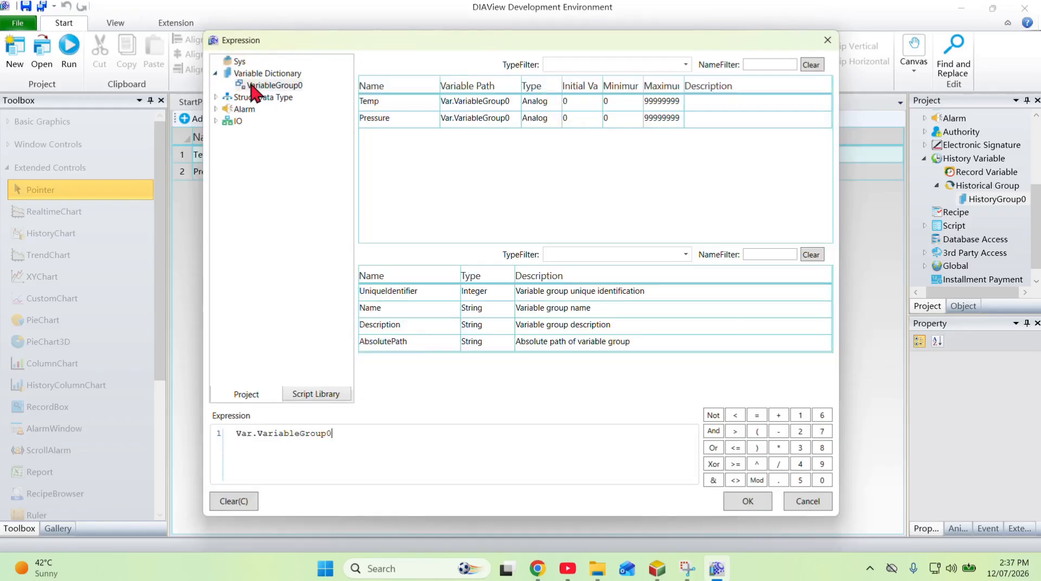
pyautogui.doubleClick(392, 99)
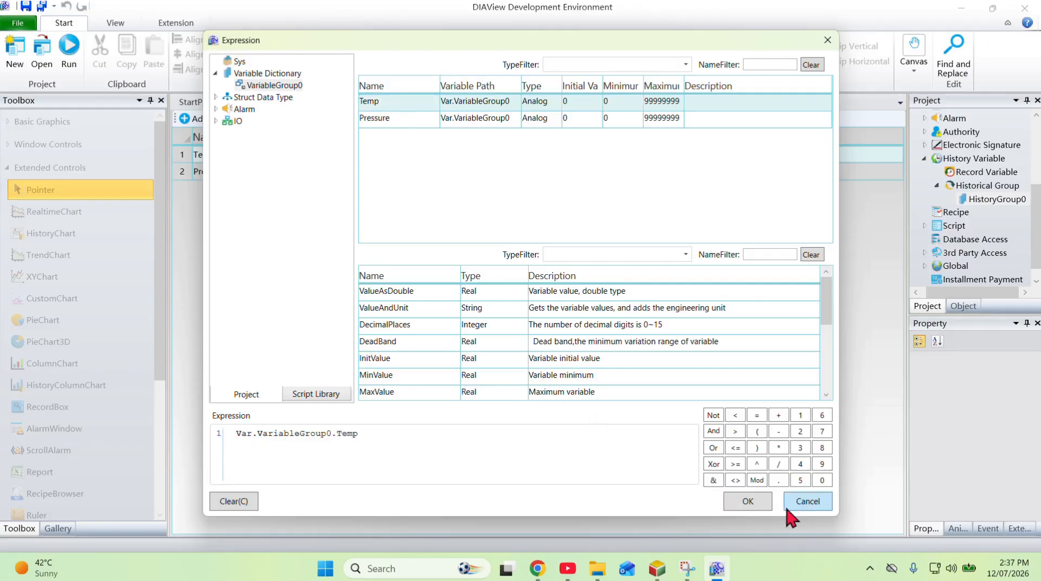
pyautogui.click(765, 506)
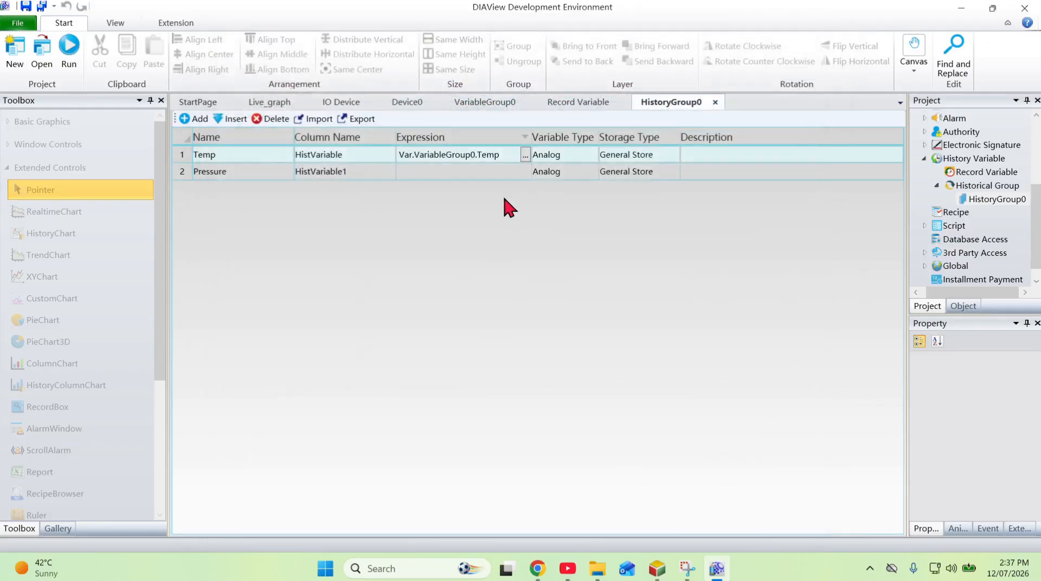
# Set the expression of the history variable Pressure to Var.VariableGroup0.Pressure
pyautogui.click(493, 172)
pyautogui.click(524, 172)
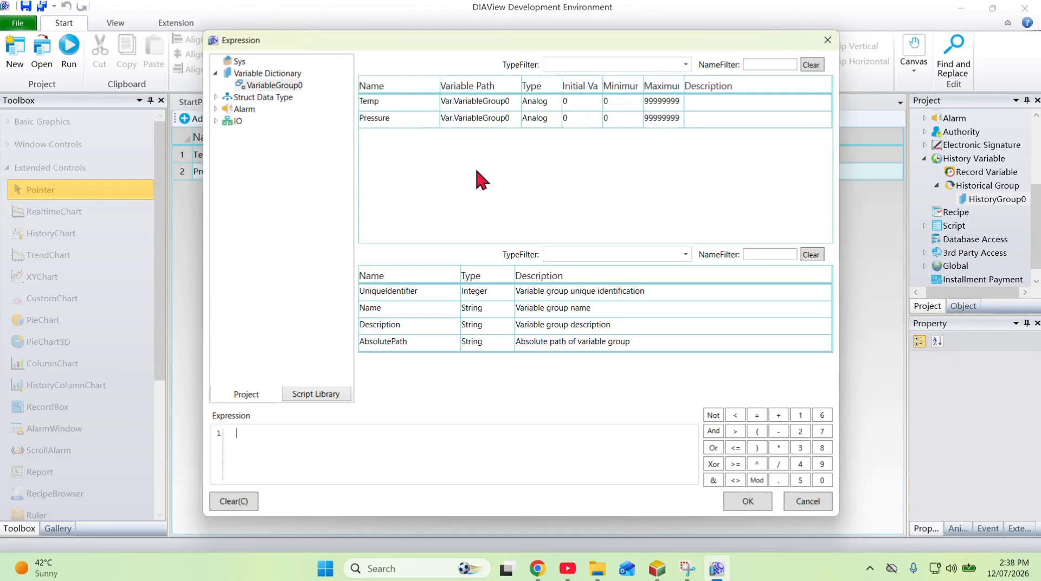
pyautogui.doubleClick(391, 118)
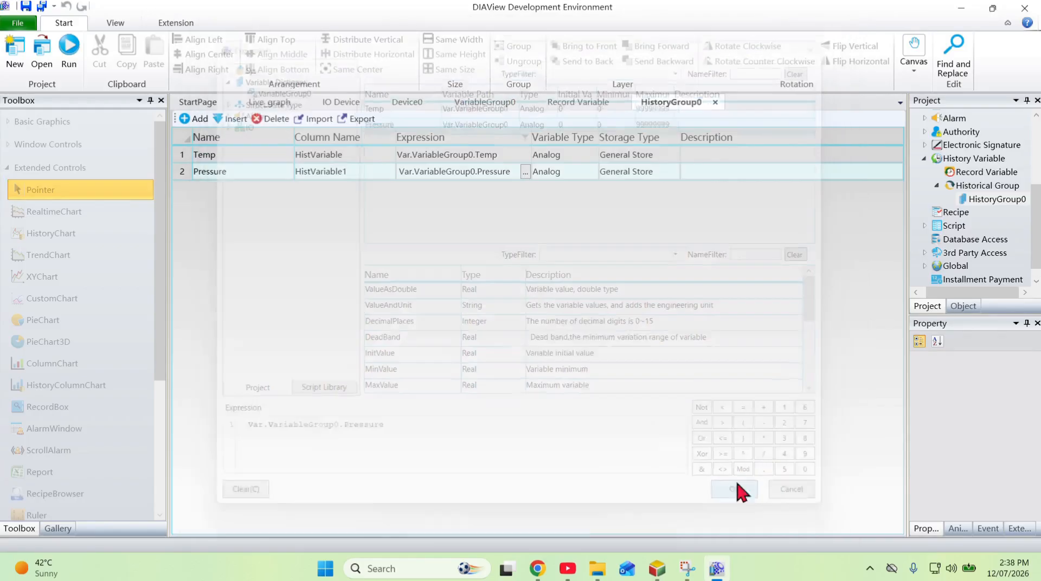
pyautogui.click(762, 499)
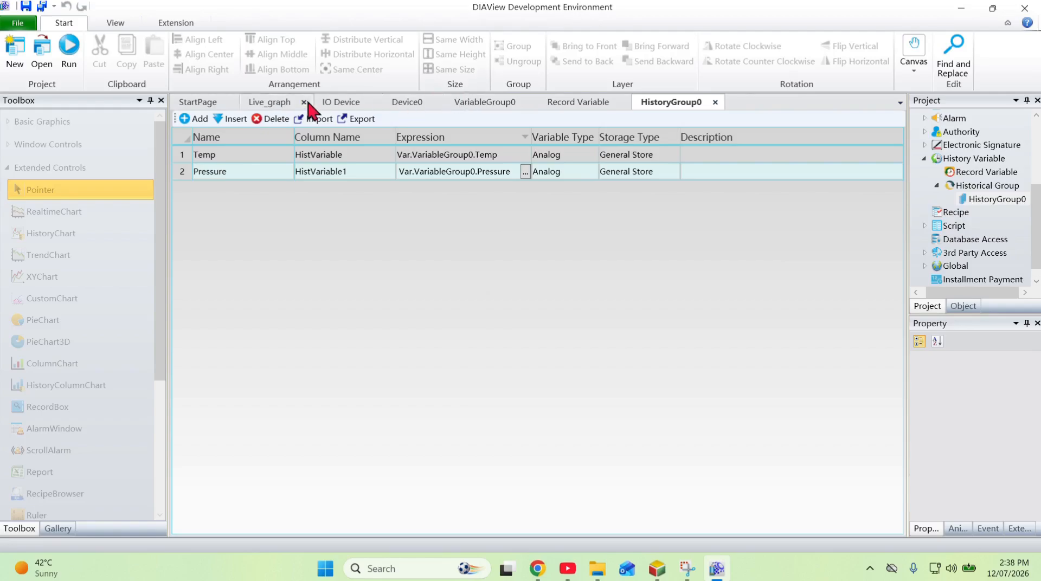
# Open the series collection of the Live_graph realtime chart and link the Temp series to the VariableGroup0 variable Temp
pyautogui.click(273, 104)
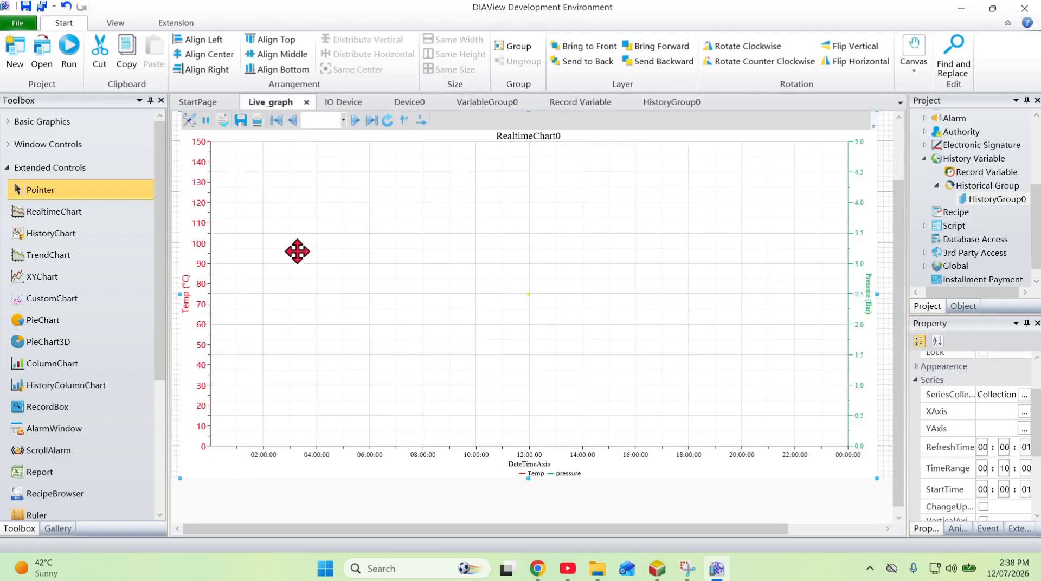
pyautogui.scroll(-1, 751, 227)
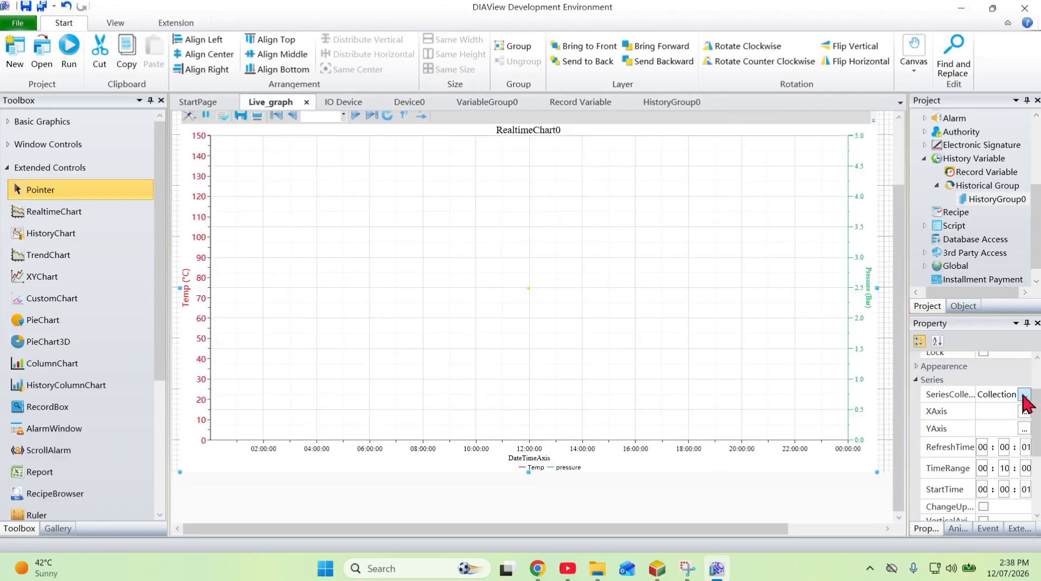
pyautogui.scroll(-2, 968, 413)
pyautogui.scroll(4, 964, 431)
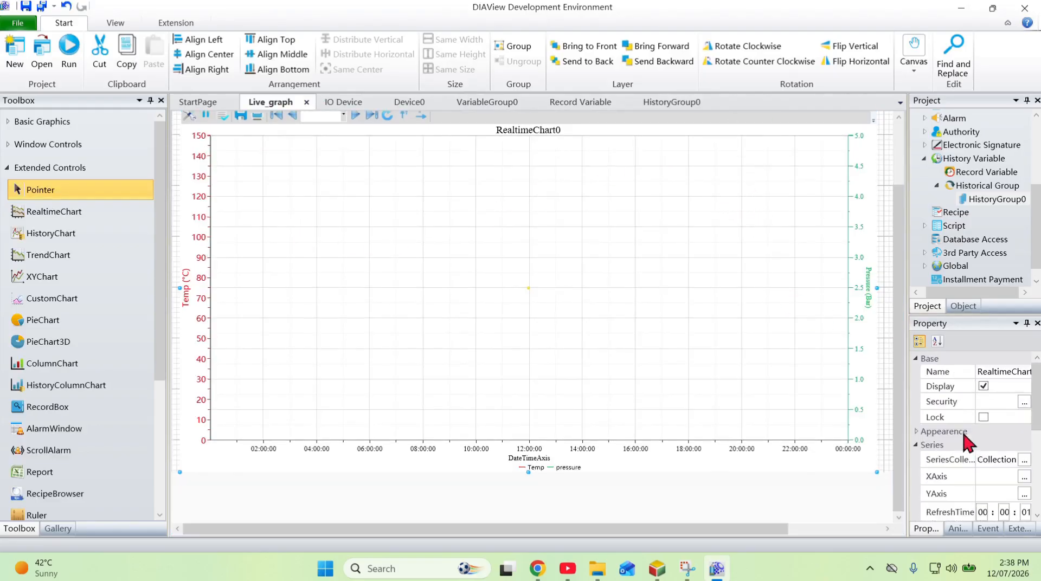
pyautogui.click(1024, 460)
pyautogui.click(374, 180)
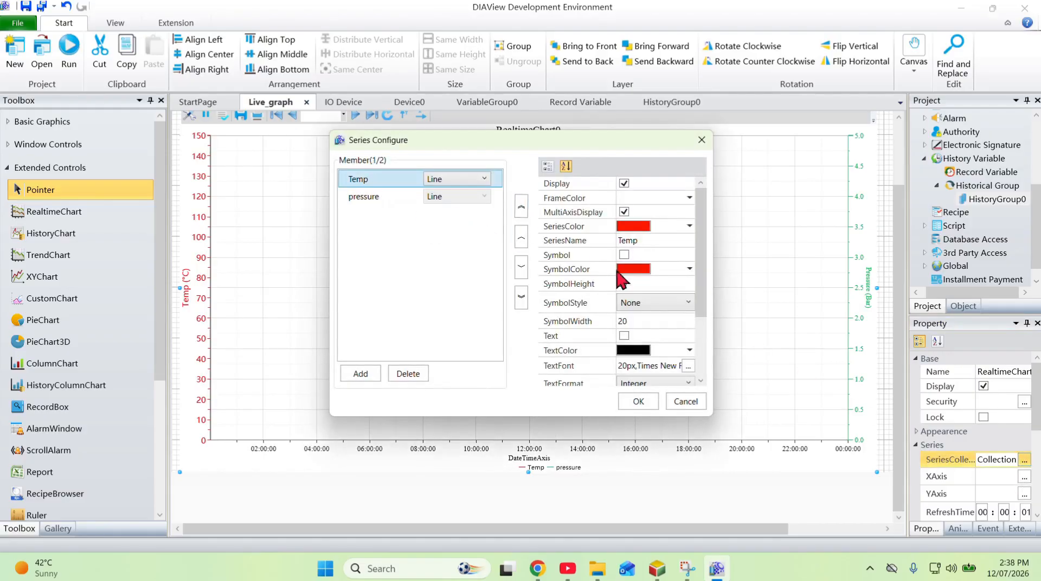
pyautogui.scroll(-3, 642, 290)
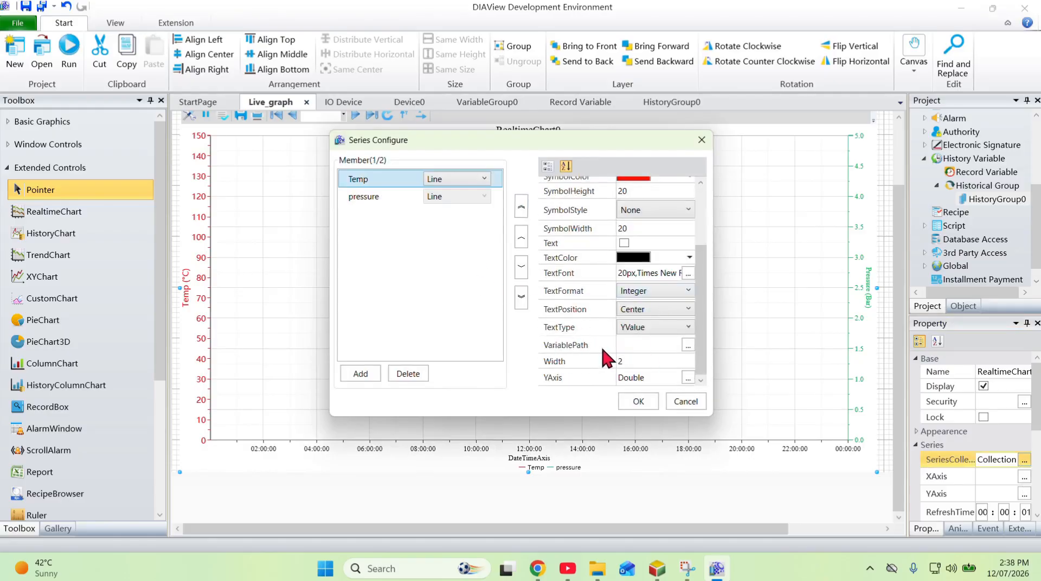
pyautogui.click(687, 345)
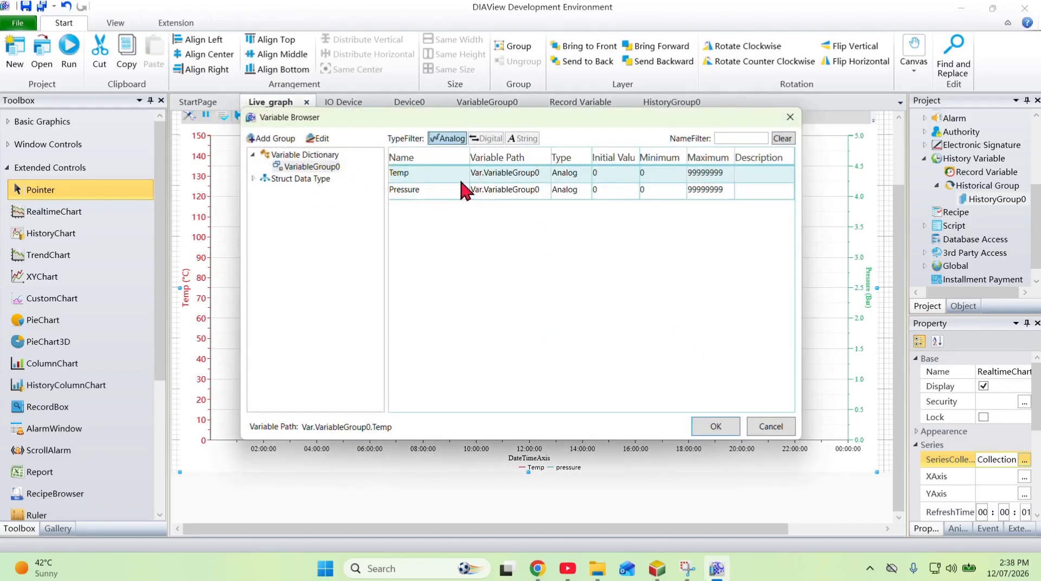
pyautogui.doubleClick(447, 175)
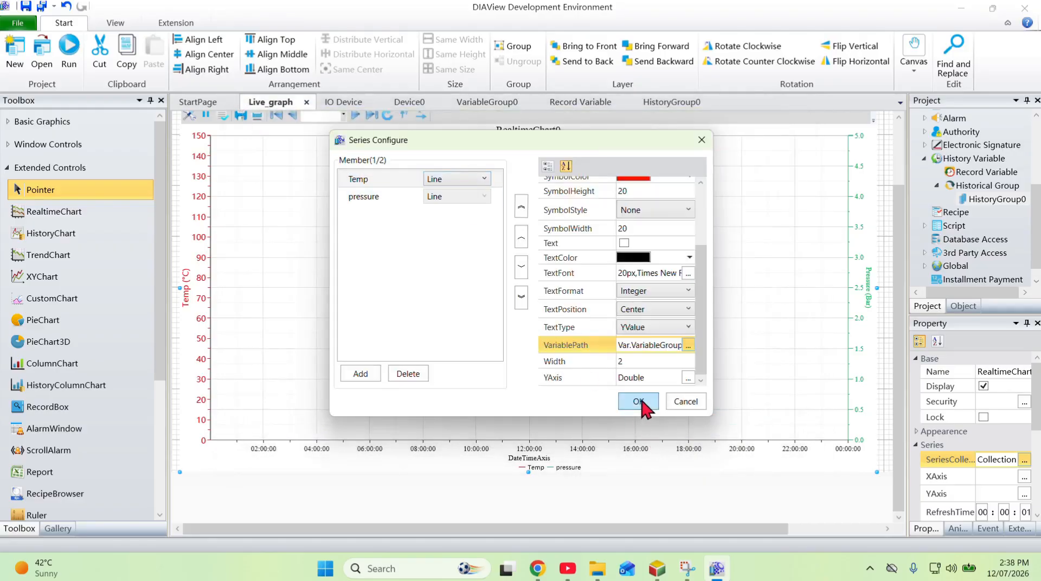
# Link the realtime chart's pressure series to the VariableGroup0 variable Pressure and apply the series configuration
pyautogui.click(395, 193)
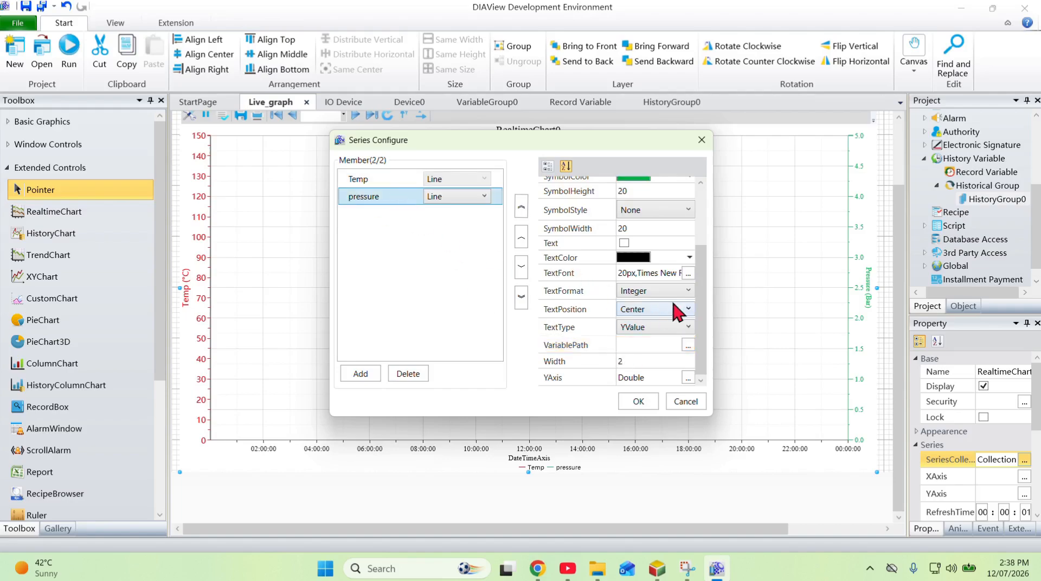
pyautogui.click(688, 345)
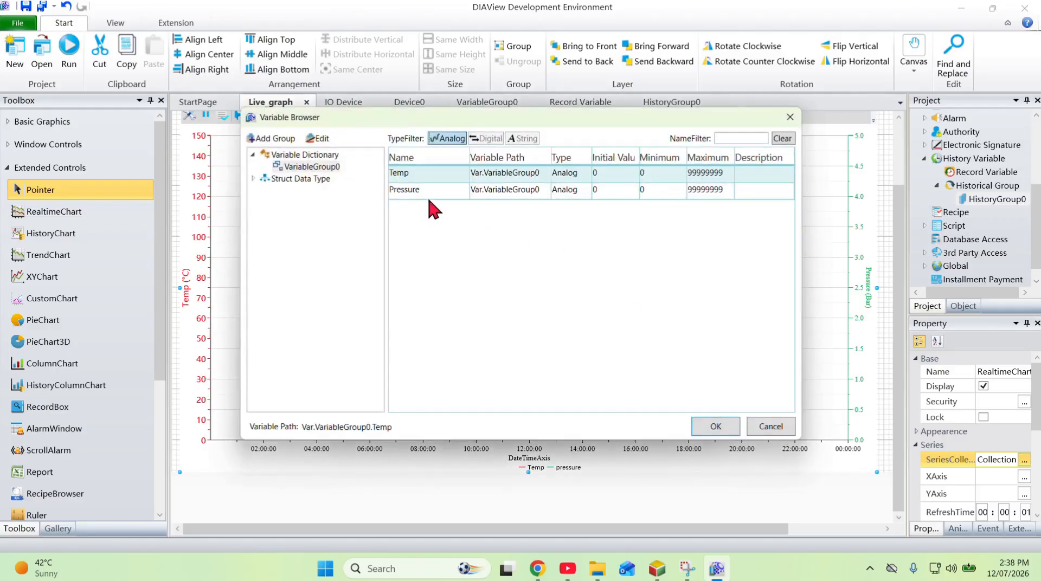
pyautogui.doubleClick(431, 189)
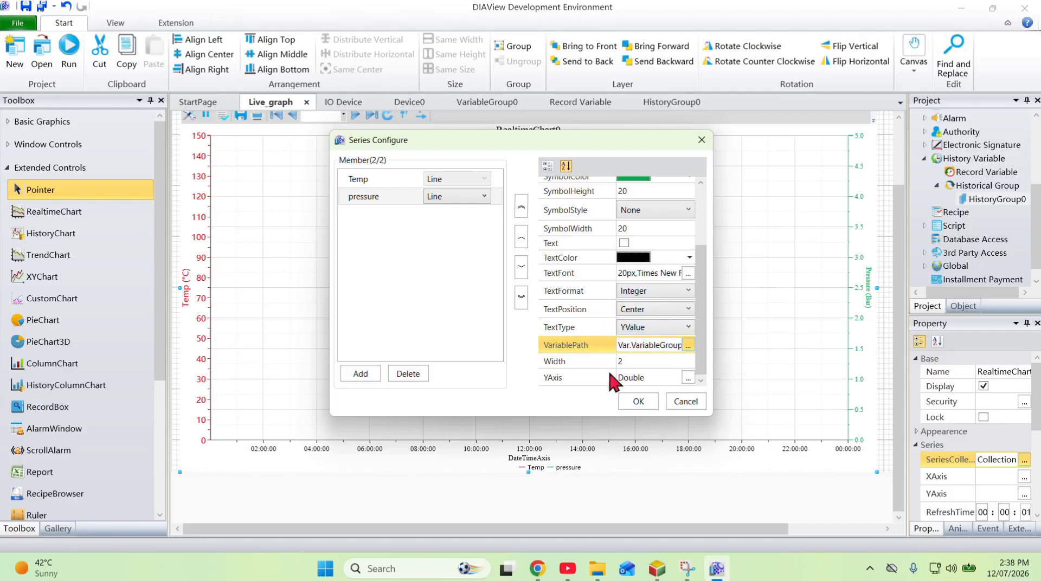
pyautogui.click(653, 402)
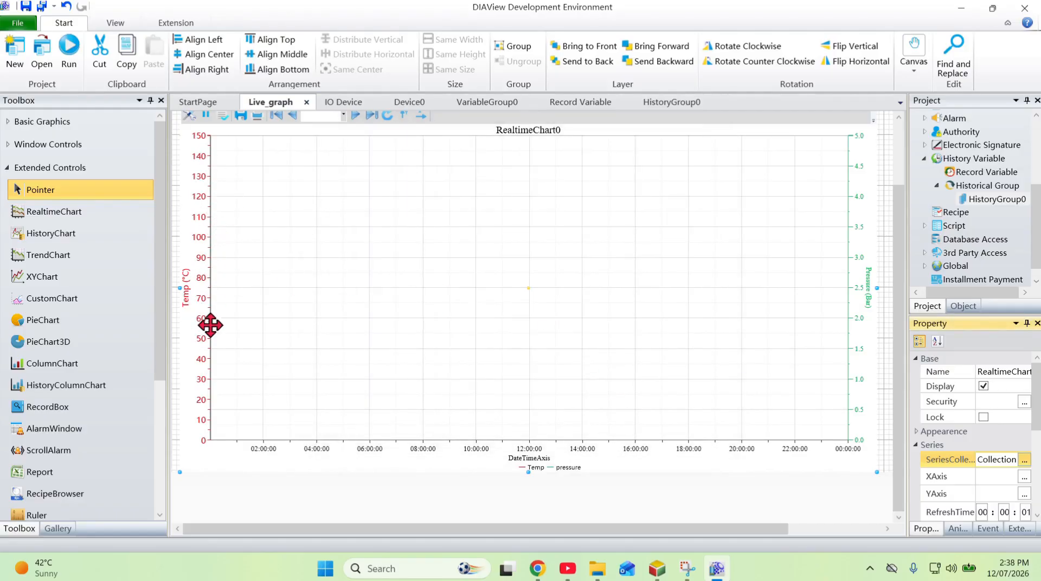
pyautogui.click(859, 282)
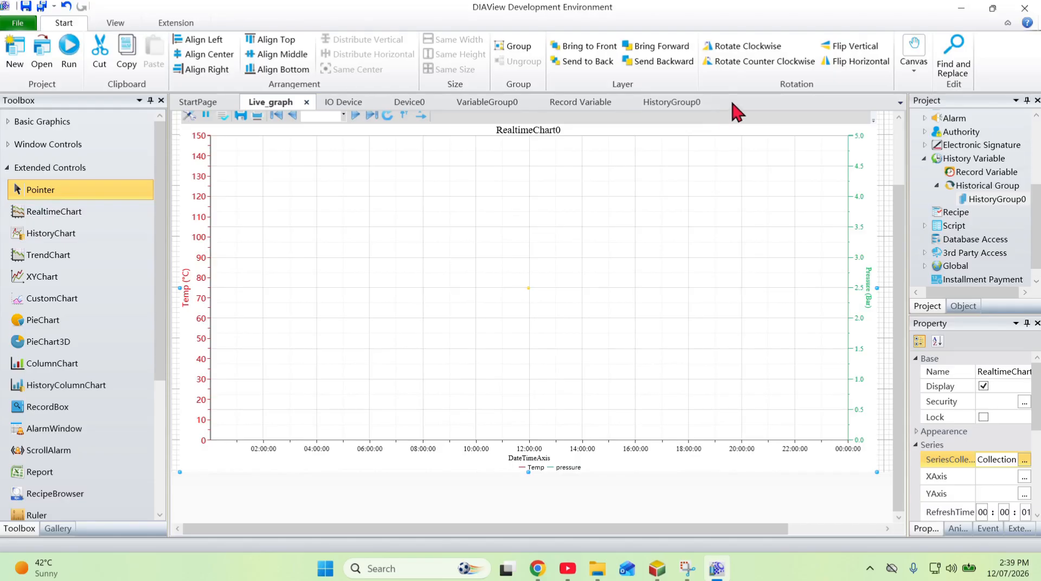
# Create a new window in the project and rename it History_graph
pyautogui.scroll(3, 955, 172)
pyautogui.scroll(1, 955, 172)
pyautogui.click(924, 171)
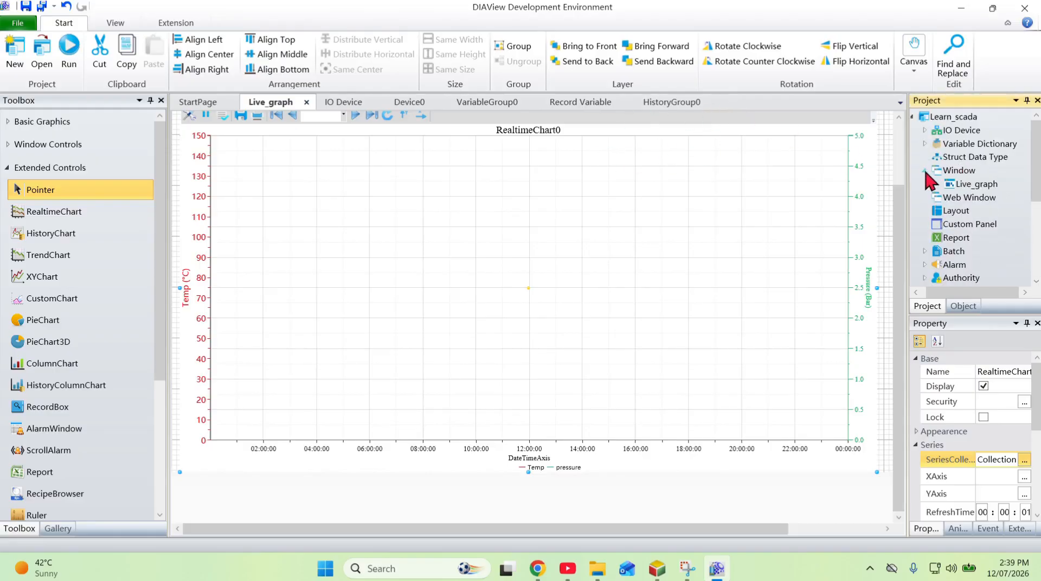
pyautogui.click(961, 171)
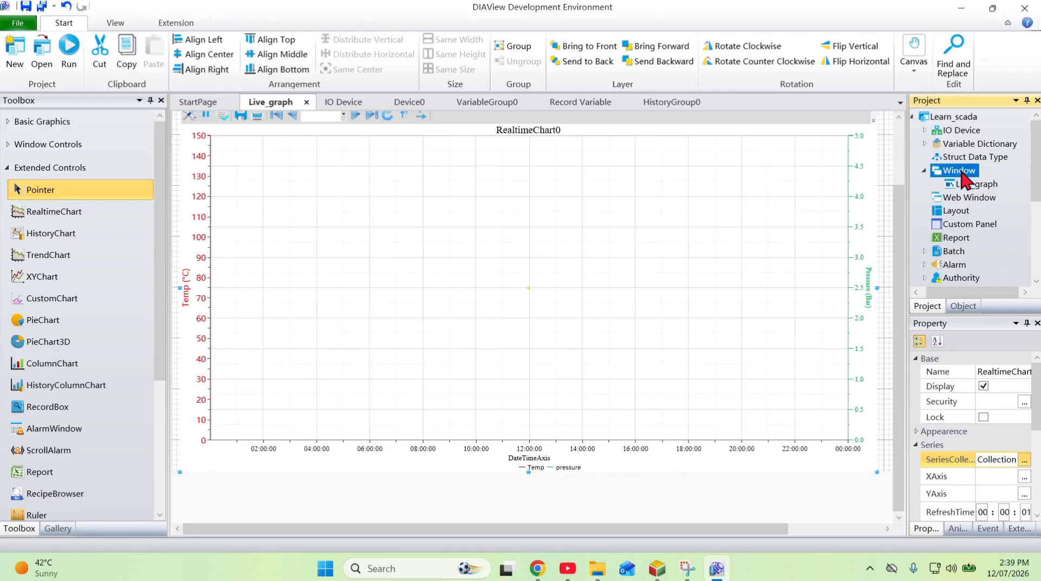
pyautogui.rightClick(961, 171)
pyautogui.click(883, 179)
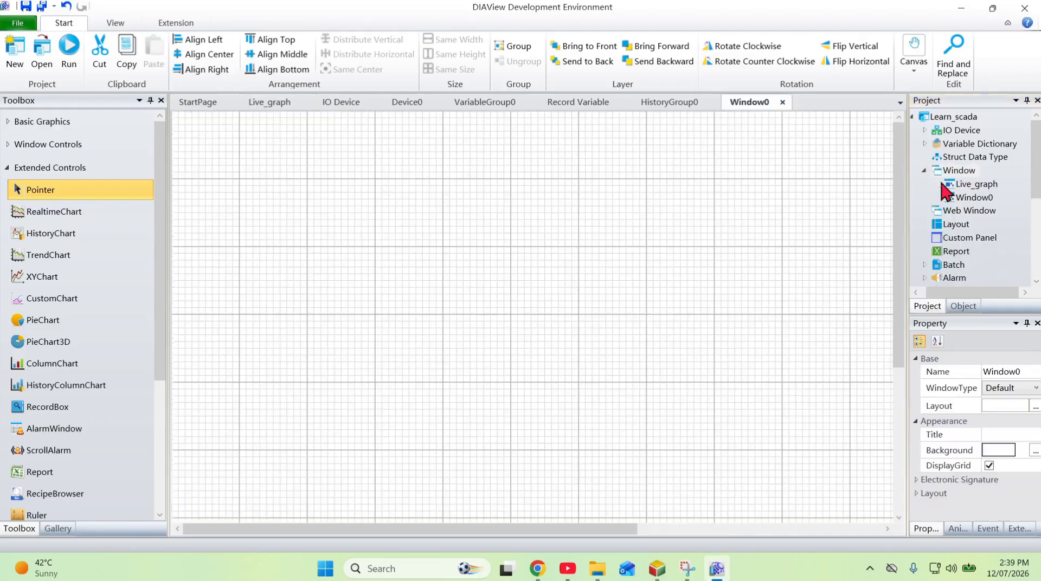
pyautogui.rightClick(971, 197)
pyautogui.click(875, 236)
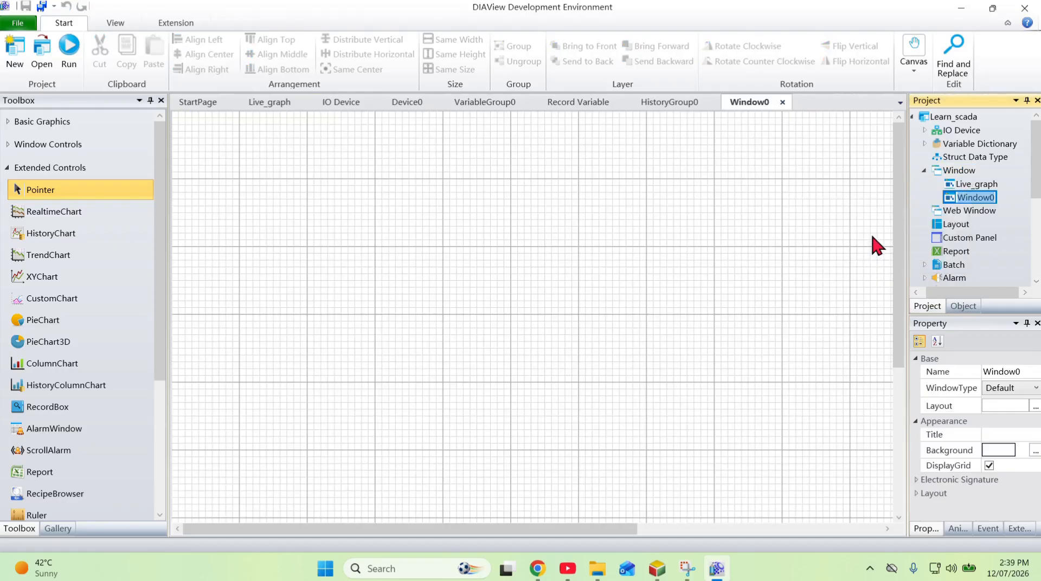
pyautogui.write('History_graph')
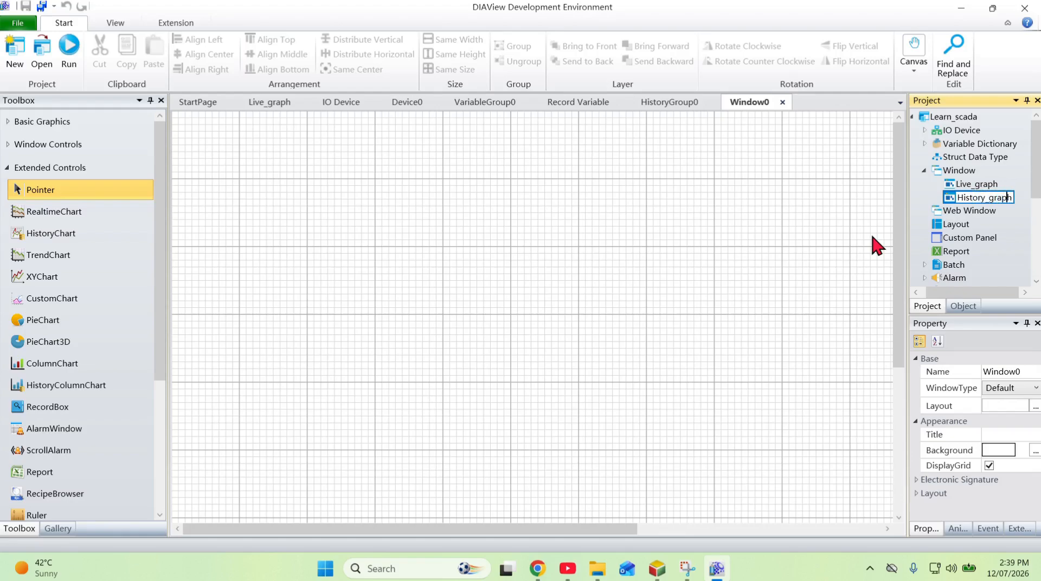
pyautogui.press('Return')
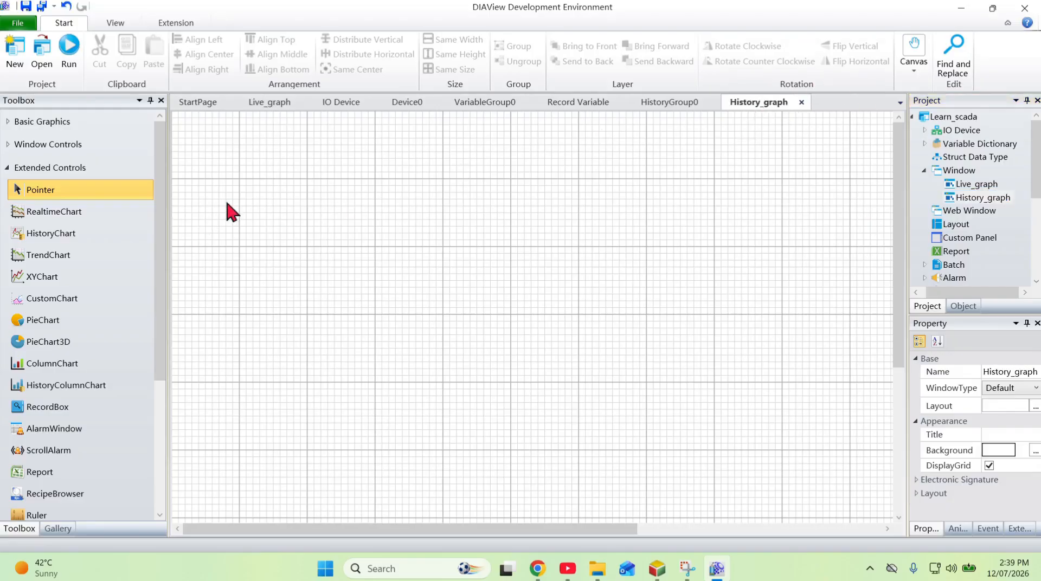
# Place a large HistoryChart on the History_graph window and move it into the canvas's upper-left corner
pyautogui.click(36, 238)
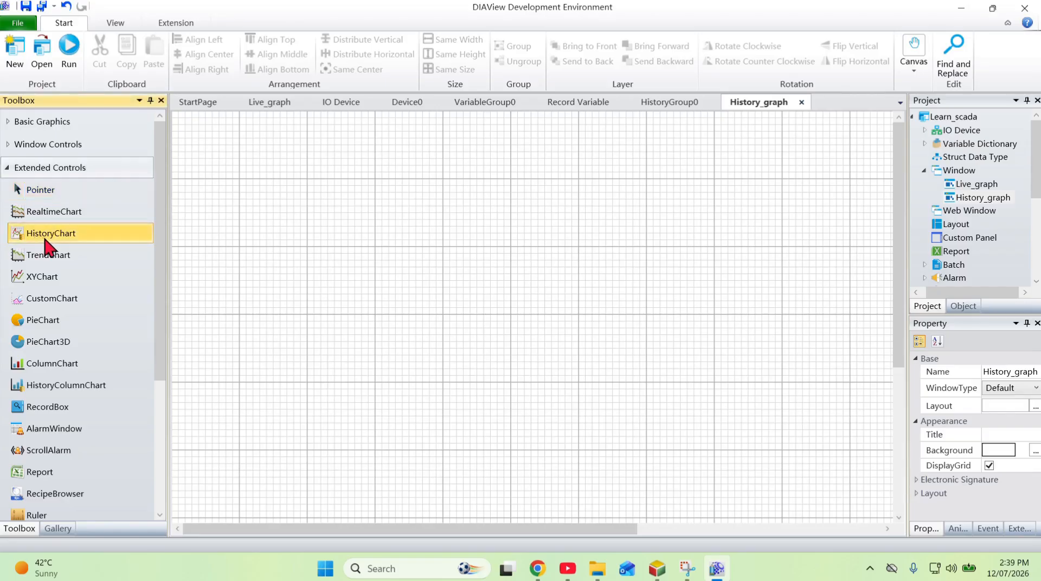
pyautogui.moveTo(183, 139); pyautogui.dragTo(883, 505)
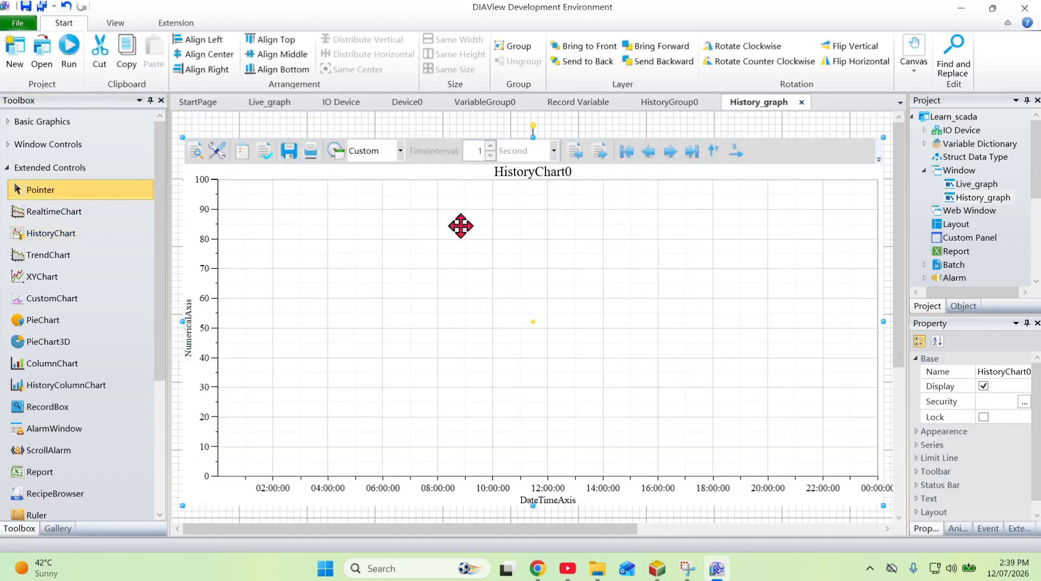
pyautogui.moveTo(533, 304); pyautogui.dragTo(522, 278)
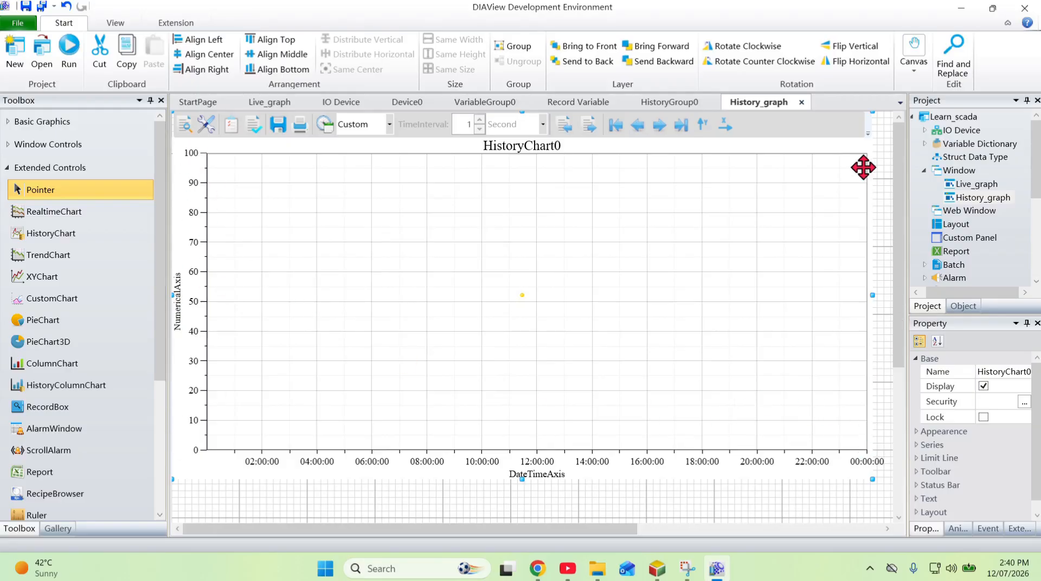
# Add two line series to the history chart's series collection and name the first one temp
pyautogui.scroll(-2, 958, 260)
pyautogui.click(917, 445)
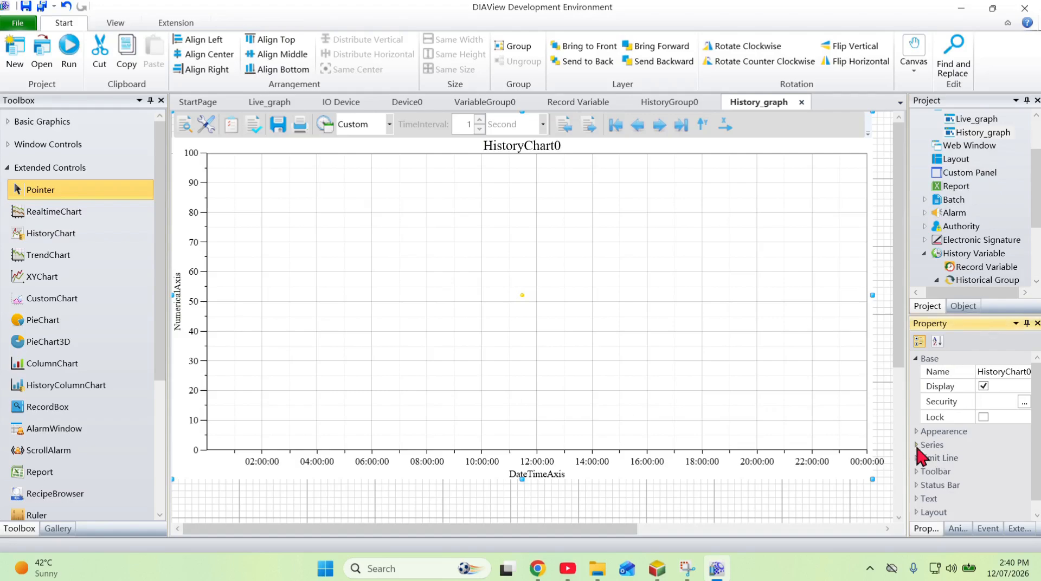
pyautogui.scroll(-4, 1012, 428)
pyautogui.scroll(2, 1032, 382)
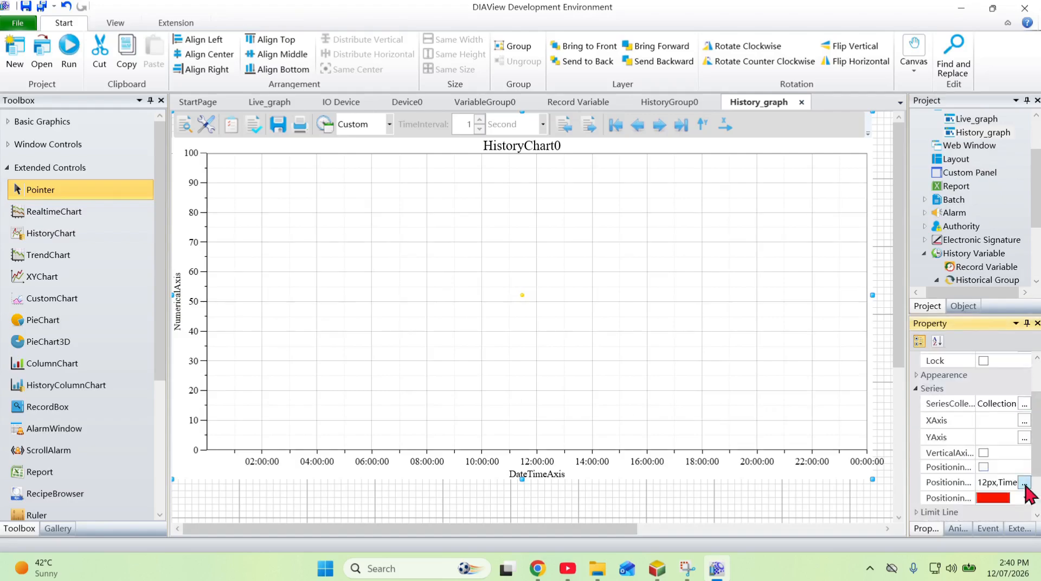
pyautogui.click(1023, 403)
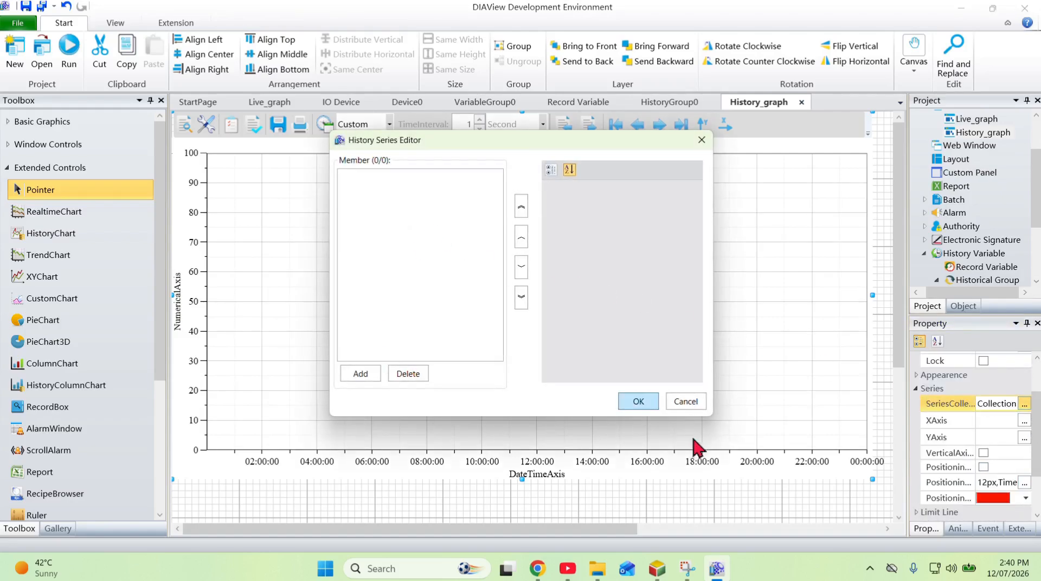
pyautogui.click(354, 375)
pyautogui.click(351, 374)
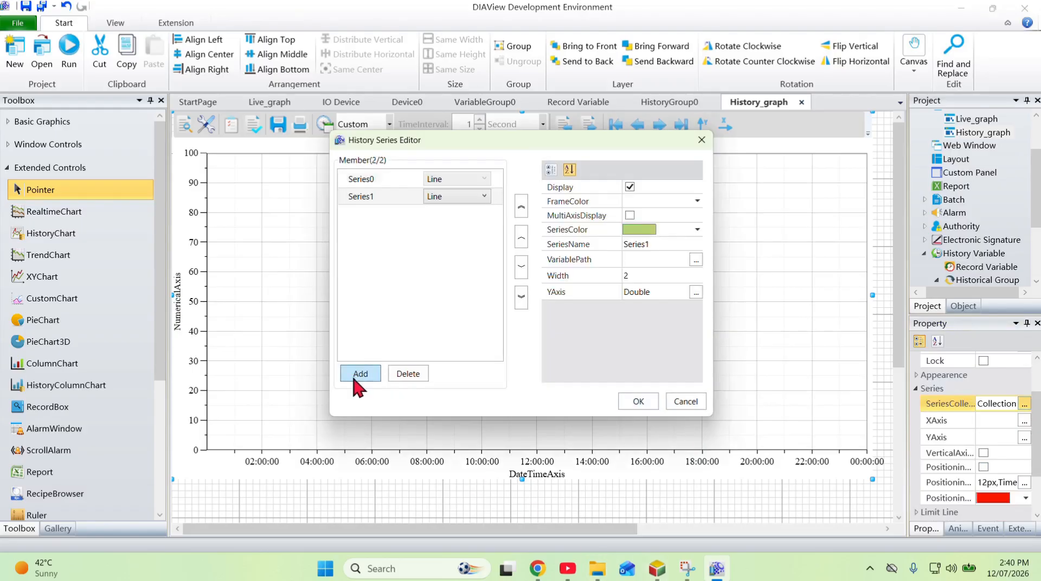
pyautogui.click(374, 179)
pyautogui.click(661, 243)
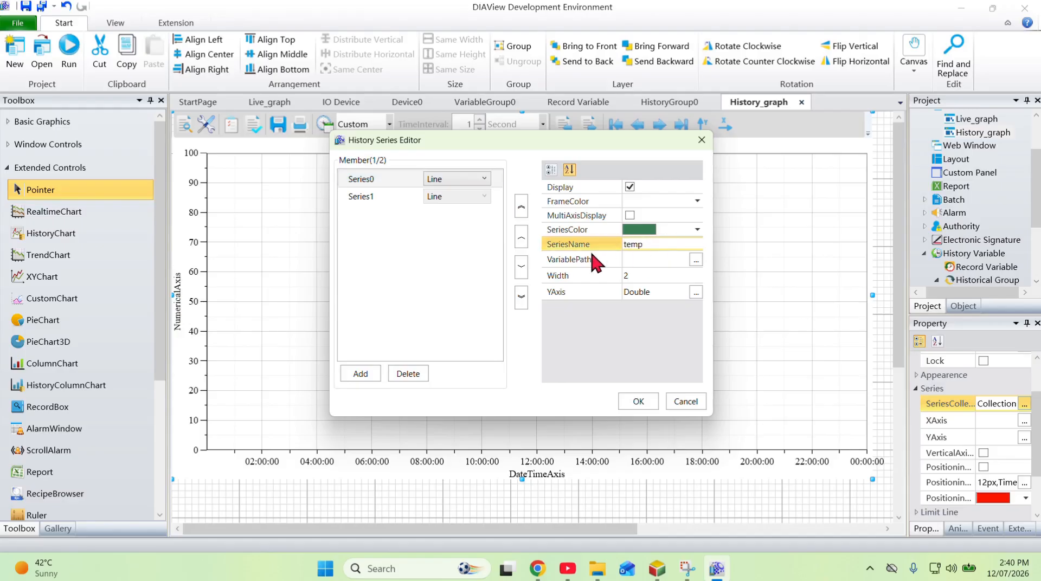
# Rename the second series in the history chart, Series1, as pressure
pyautogui.click(352, 197)
pyautogui.click(662, 244)
pyautogui.click(563, 245)
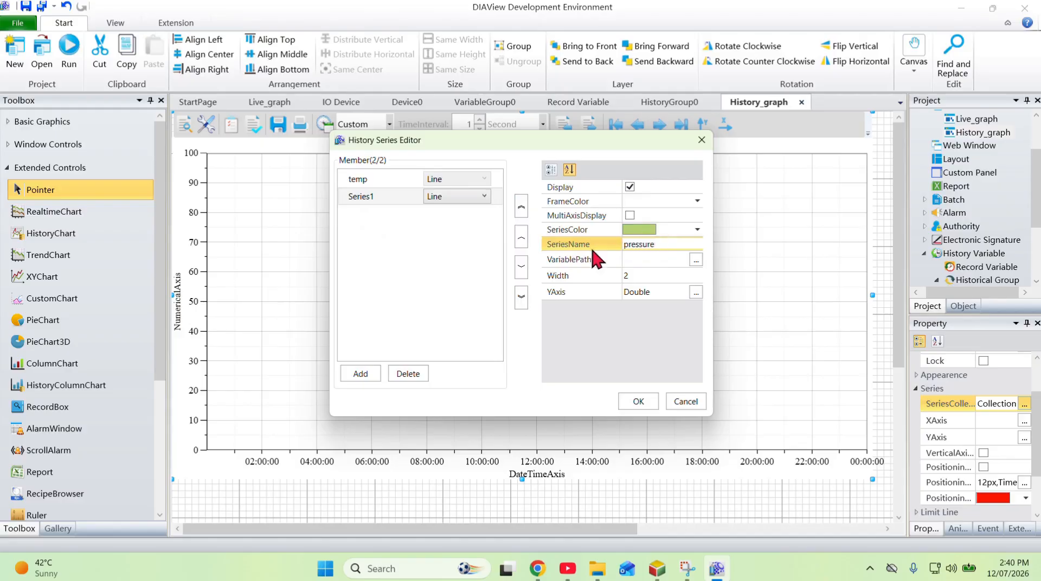
# Try to assign a variable from HistoryVariables to the temp series' variable path
pyautogui.click(410, 176)
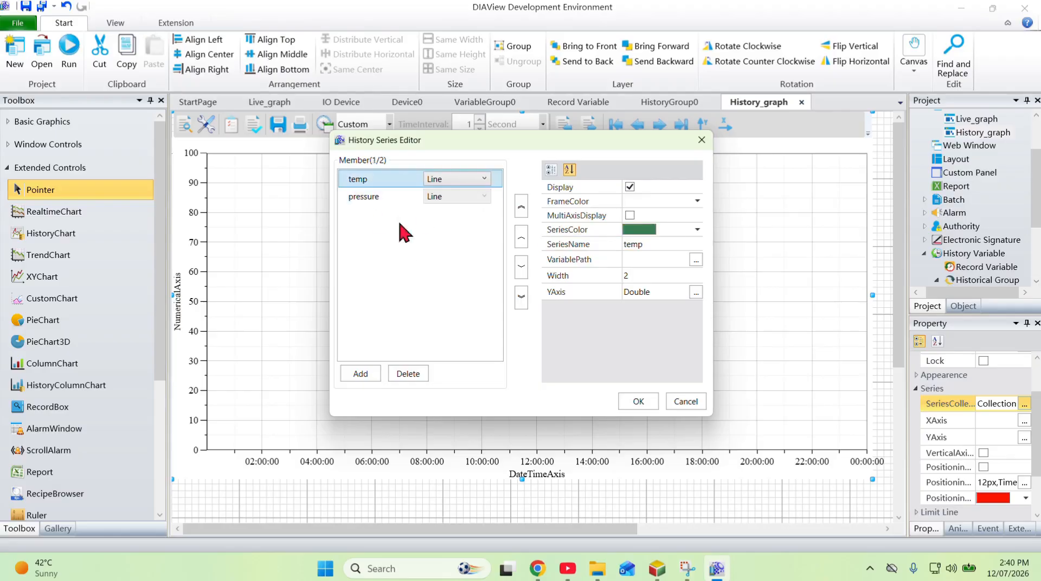
pyautogui.click(696, 260)
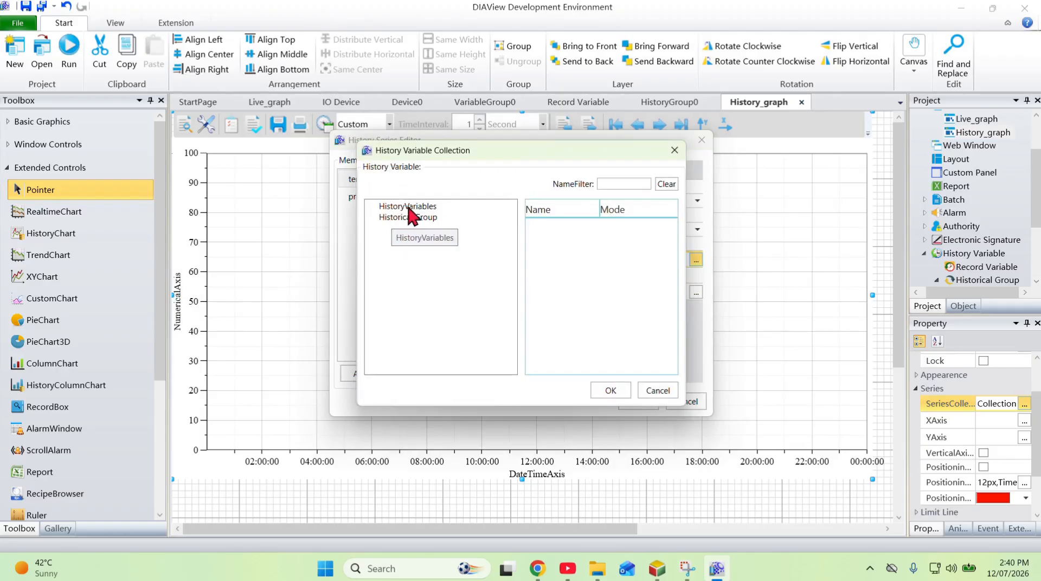
pyautogui.click(419, 211)
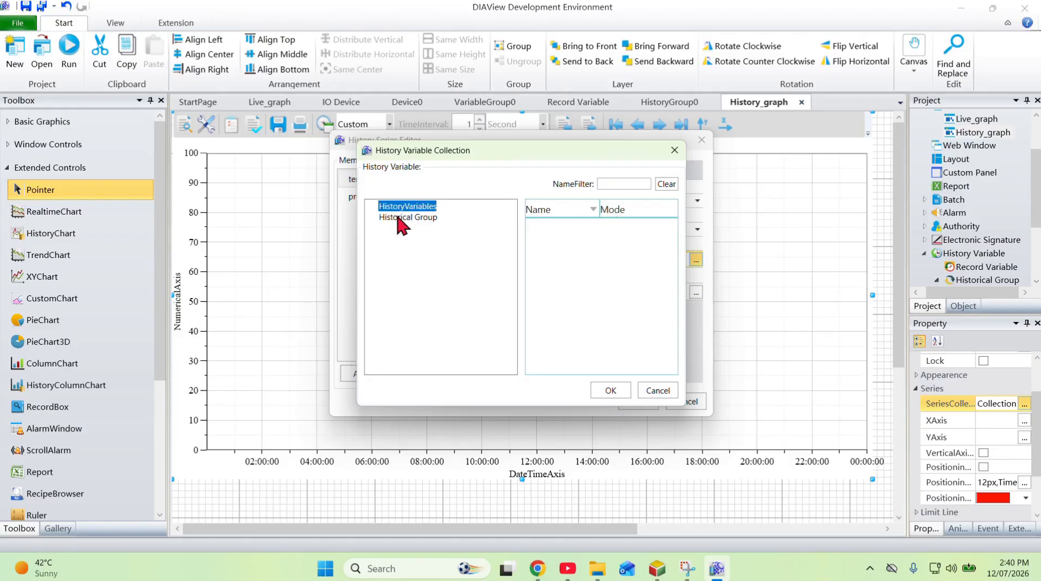
pyautogui.click(407, 208)
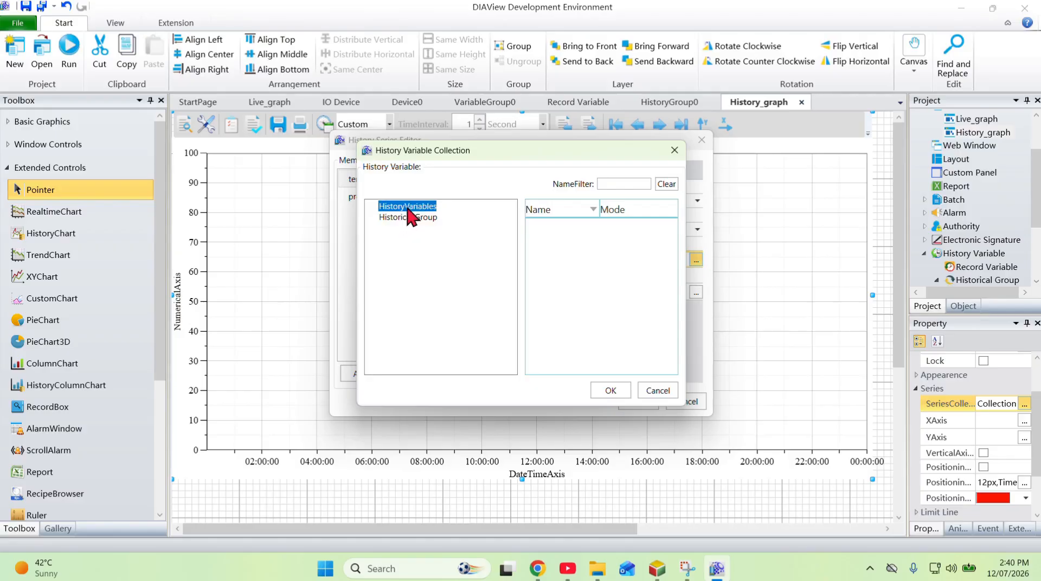
pyautogui.click(675, 151)
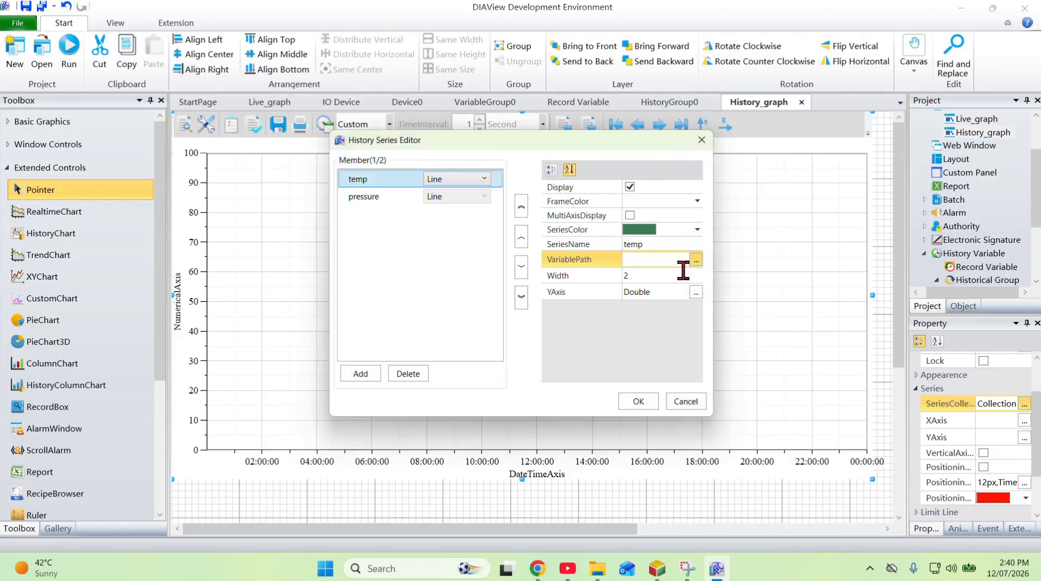
pyautogui.click(696, 259)
pyautogui.click(426, 210)
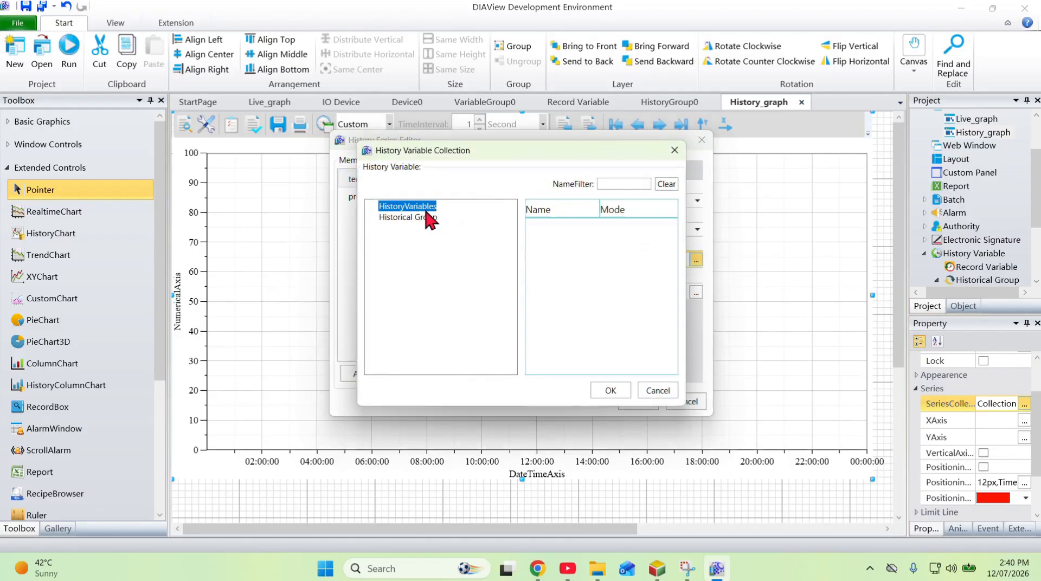
pyautogui.click(678, 157)
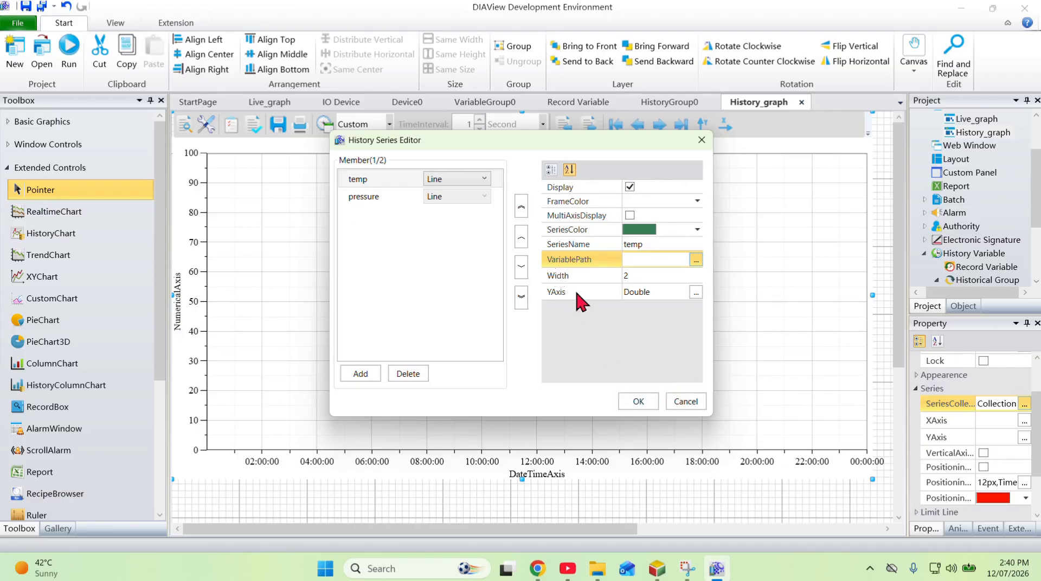
# Accept the series list and review the HistoryGroup0, Record Variable, Device0 and IO Device tables before returning to History_graph
pyautogui.click(638, 400)
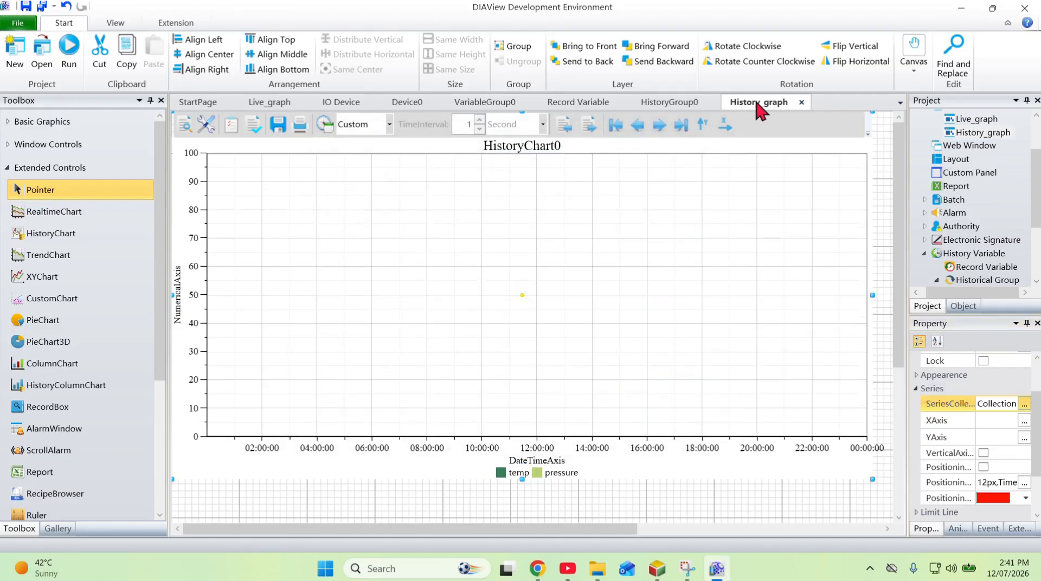
pyautogui.click(672, 103)
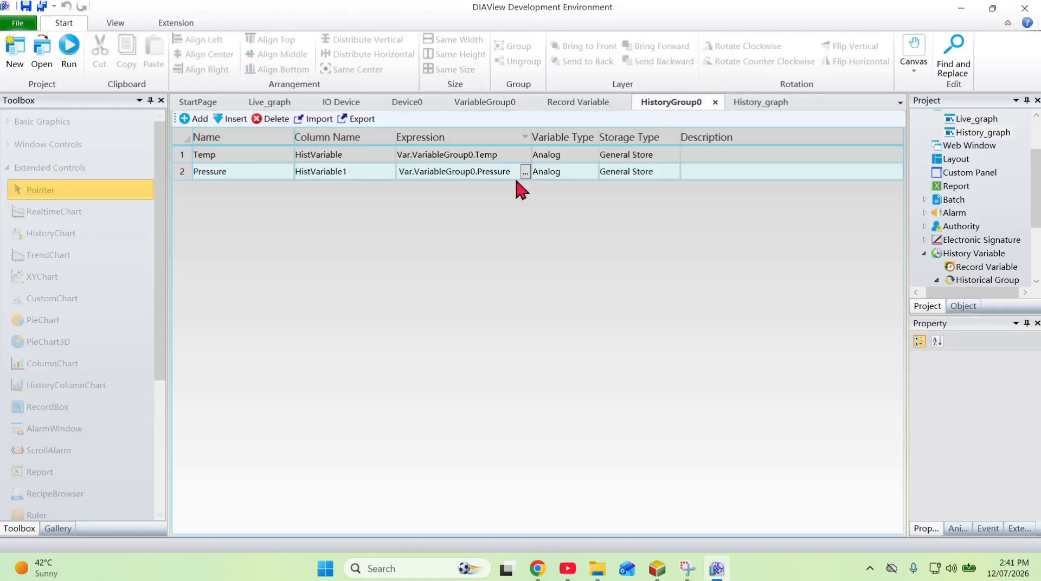
pyautogui.click(592, 102)
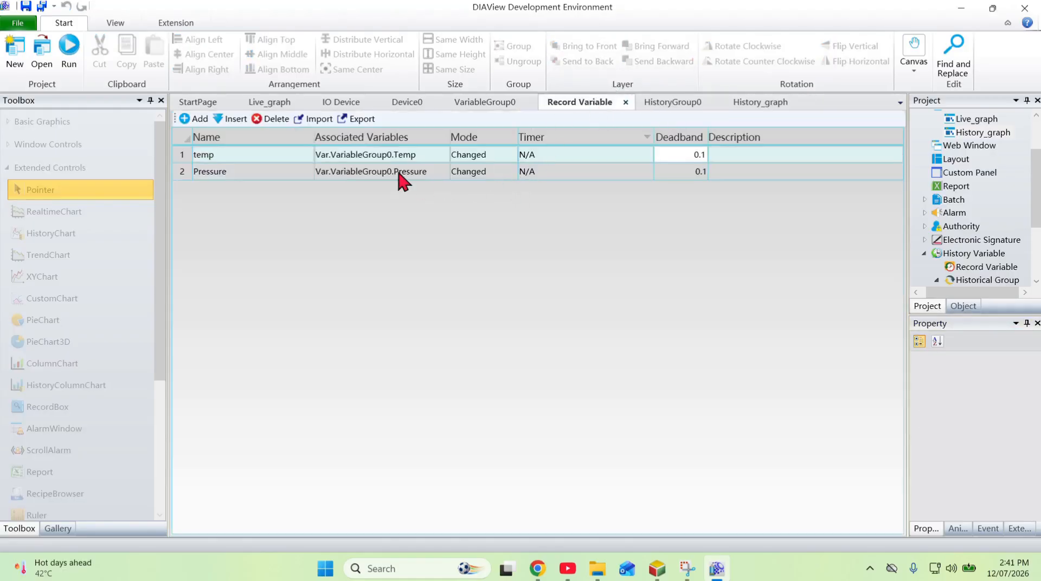
pyautogui.click(408, 102)
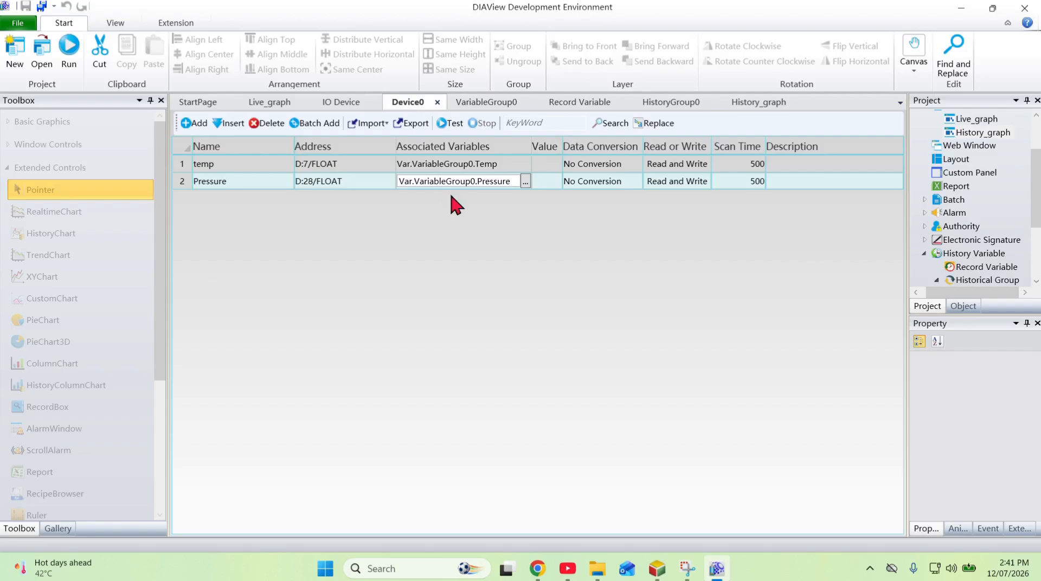
pyautogui.click(333, 102)
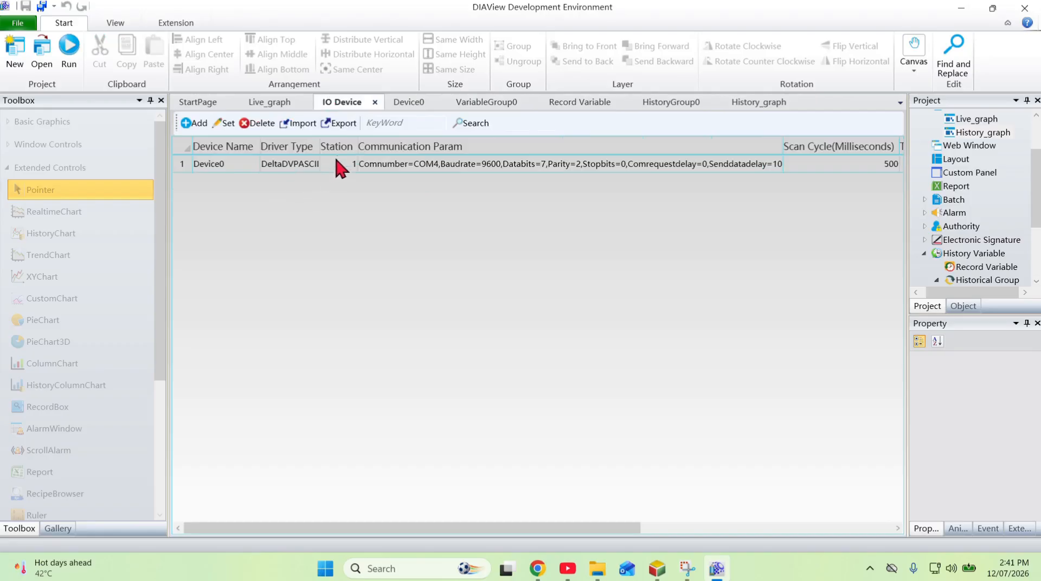
pyautogui.click(410, 104)
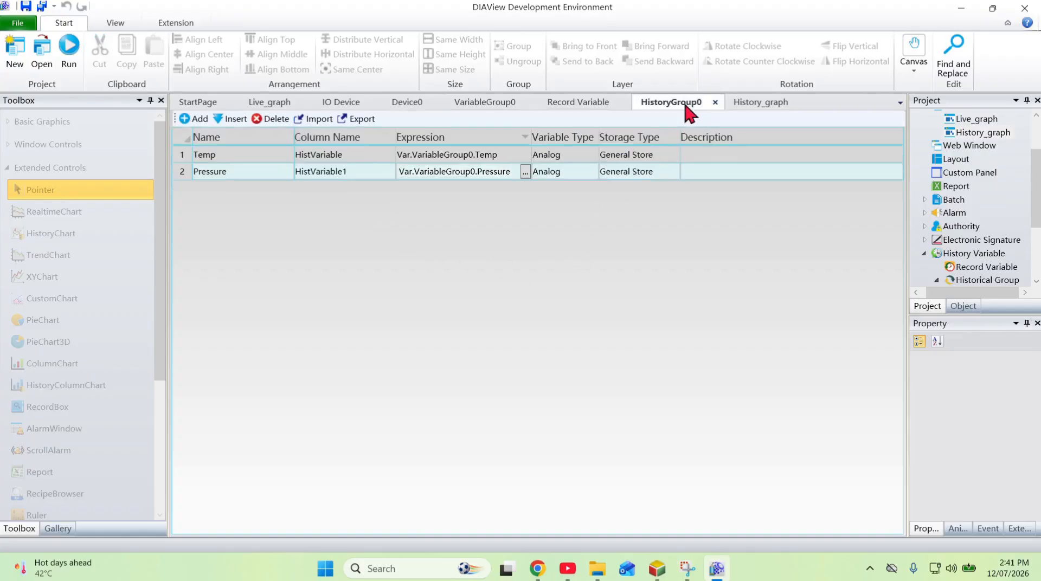
pyautogui.click(746, 99)
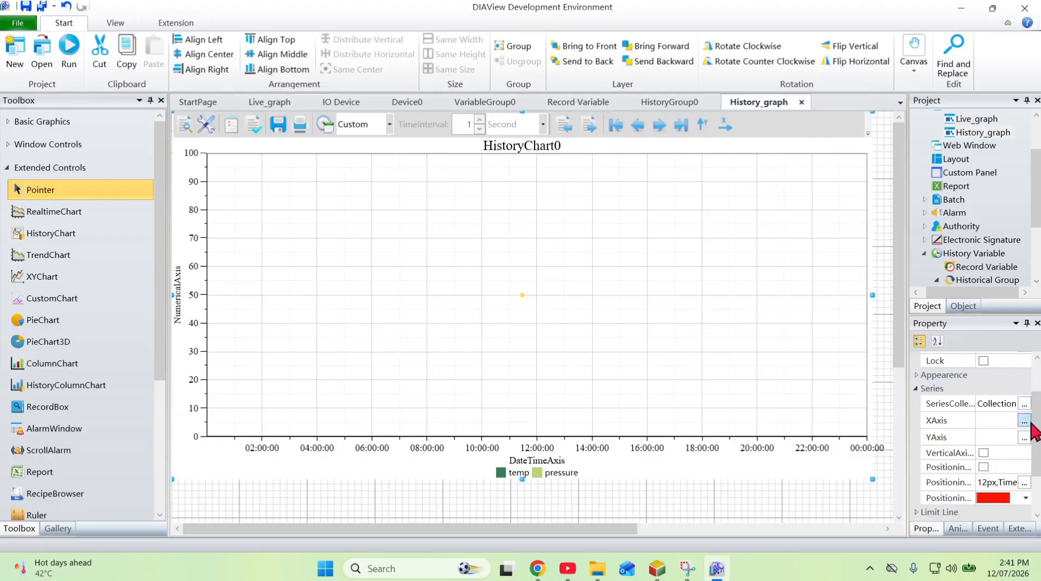
# Reopen the chart's series collection and the variable selection for the temp series' variable path
pyautogui.click(1024, 403)
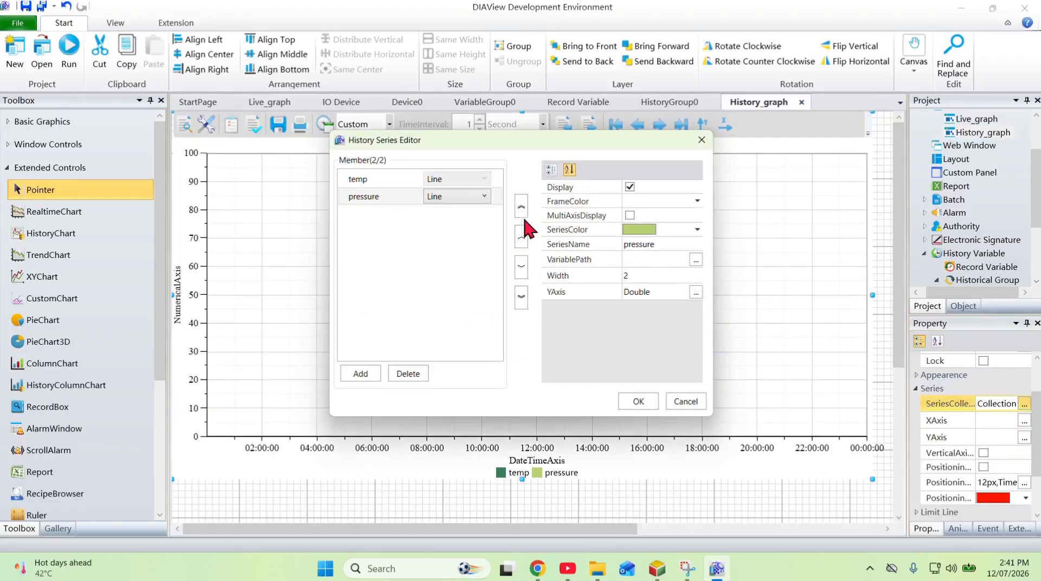
pyautogui.click(410, 177)
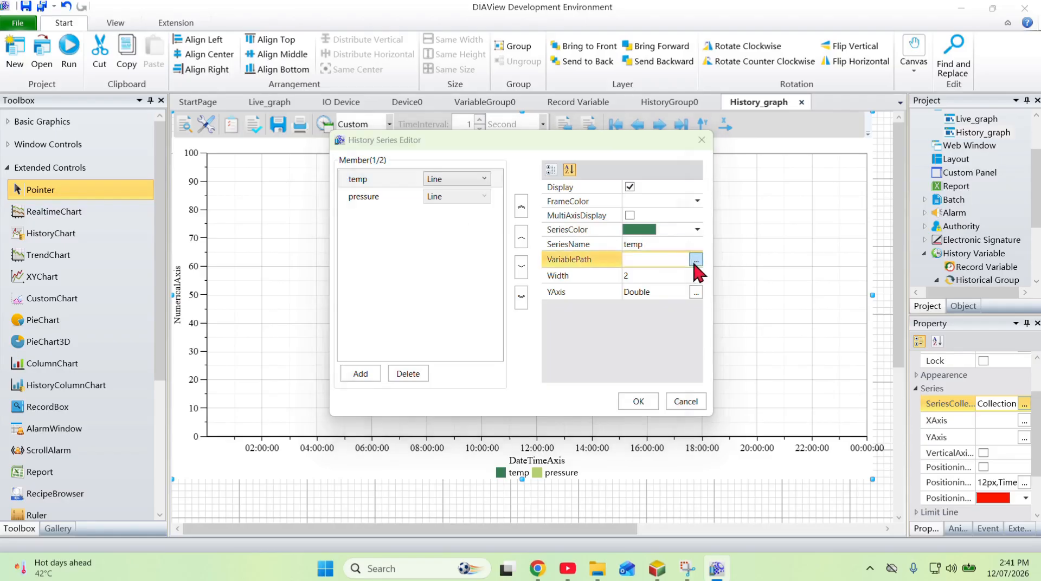
pyautogui.click(696, 259)
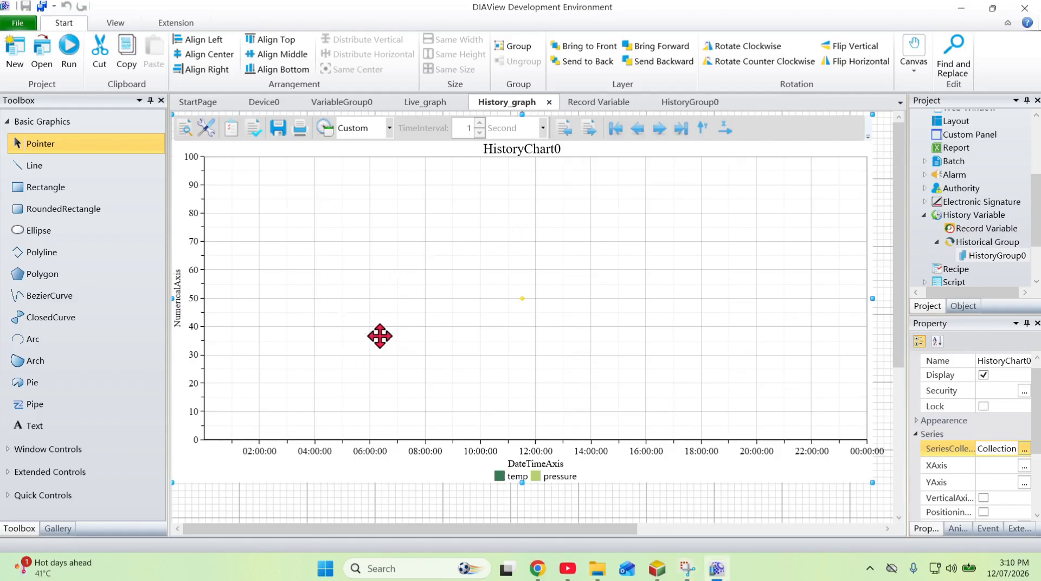
# Set the temp series' variable path to VarRecord.Temp from the history variables
pyautogui.click(1024, 449)
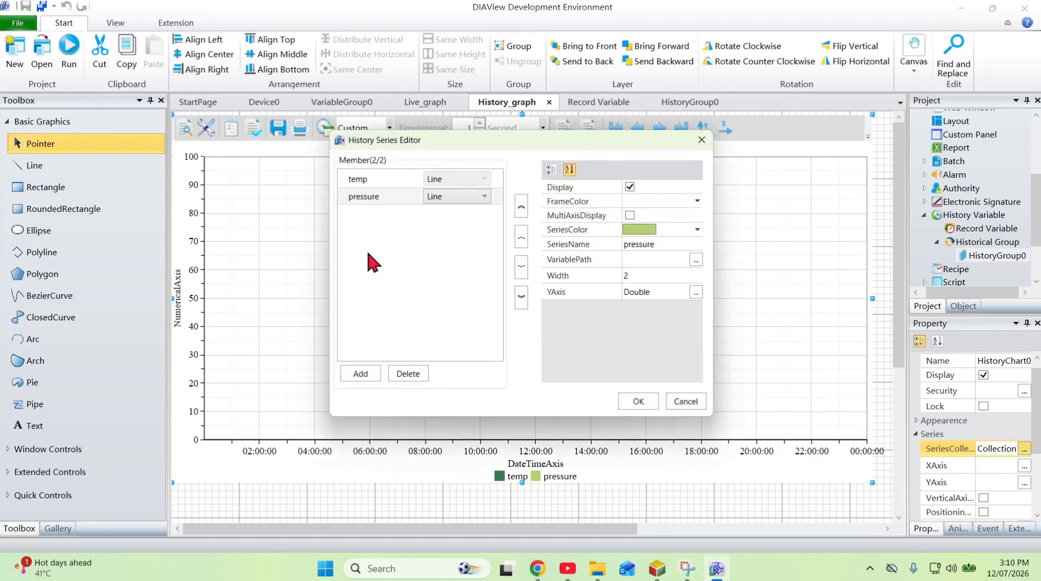
pyautogui.click(379, 180)
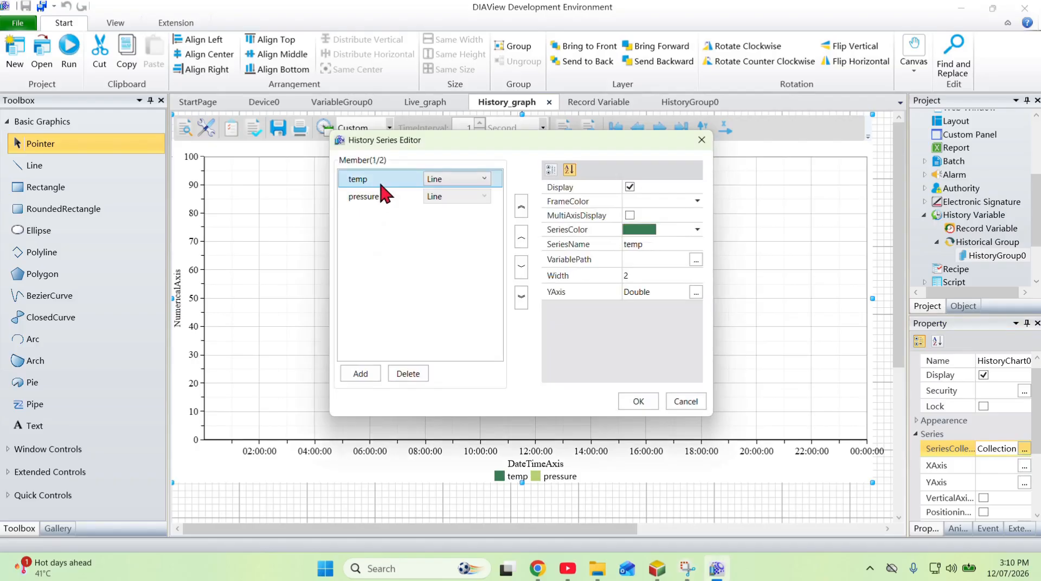
pyautogui.click(695, 259)
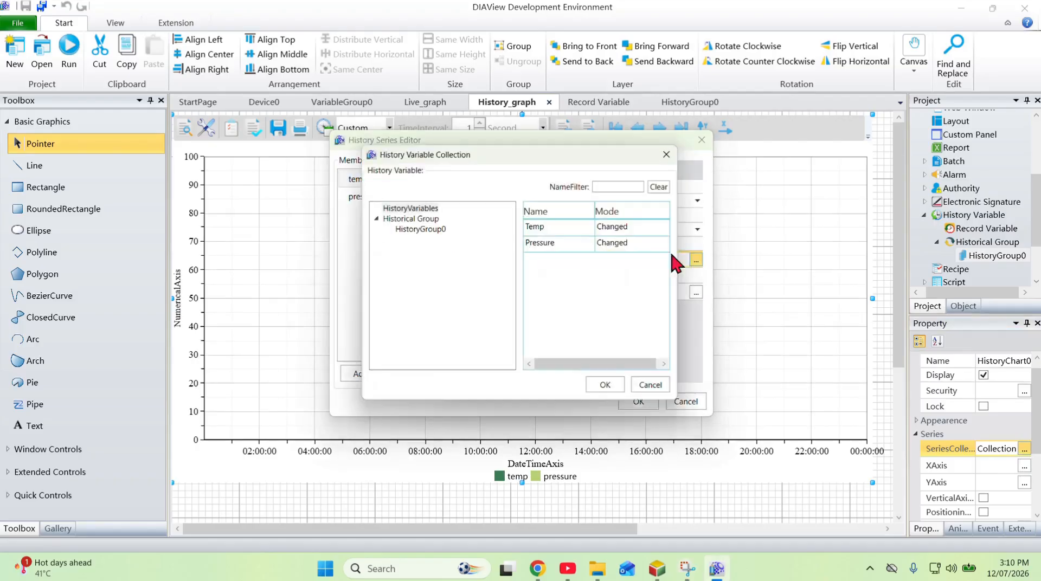
pyautogui.click(419, 206)
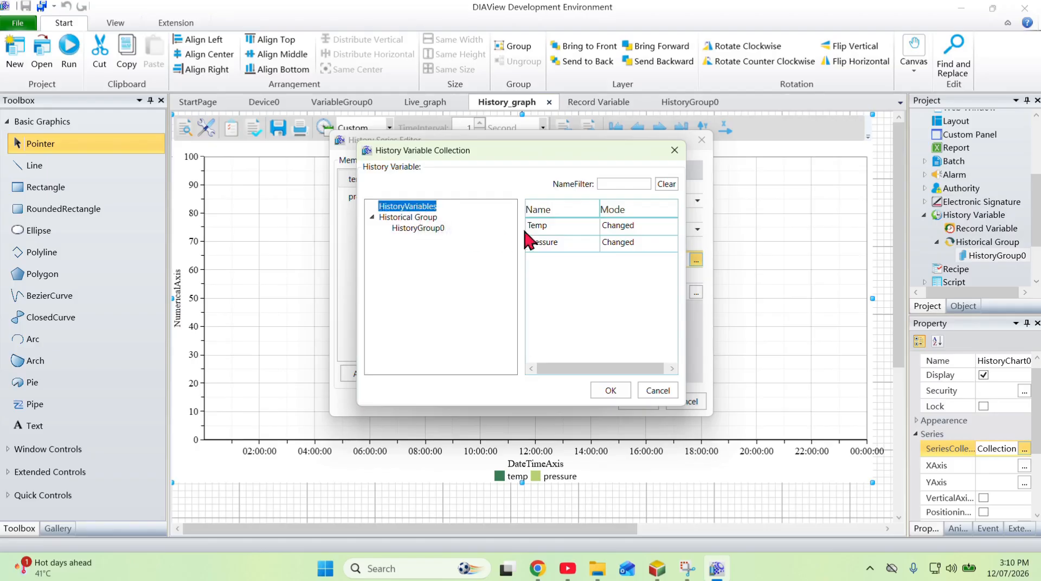
pyautogui.click(559, 228)
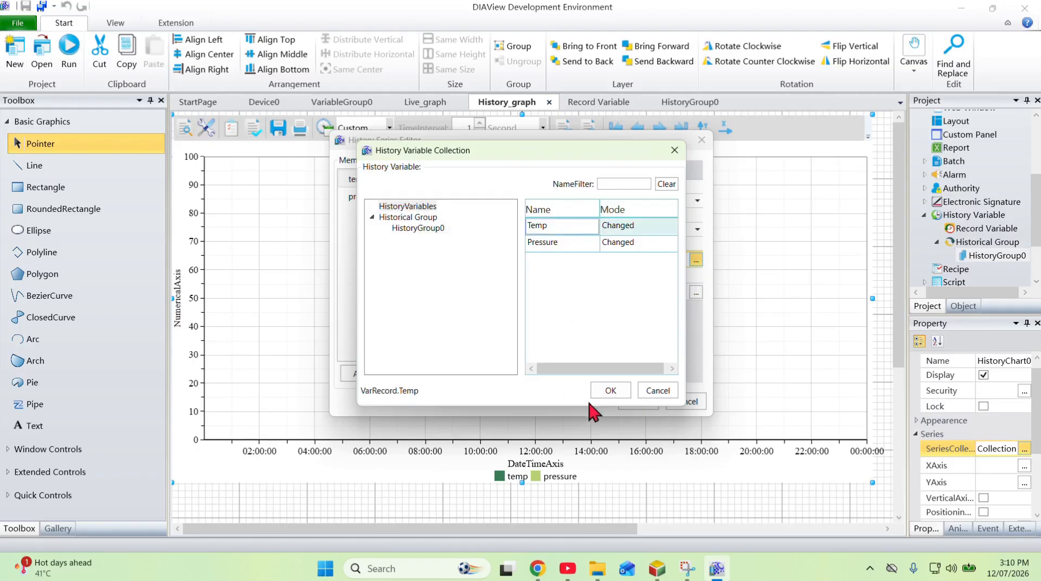
pyautogui.click(612, 393)
# Set the pressure series' variable path to VarRecord.Pressure from the history variables
pyautogui.click(385, 198)
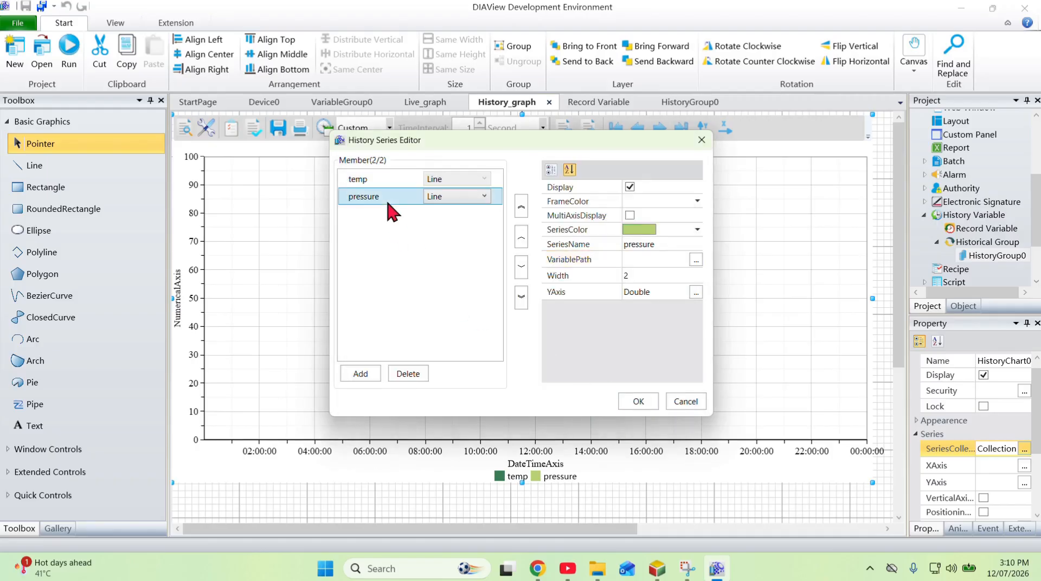
pyautogui.click(695, 260)
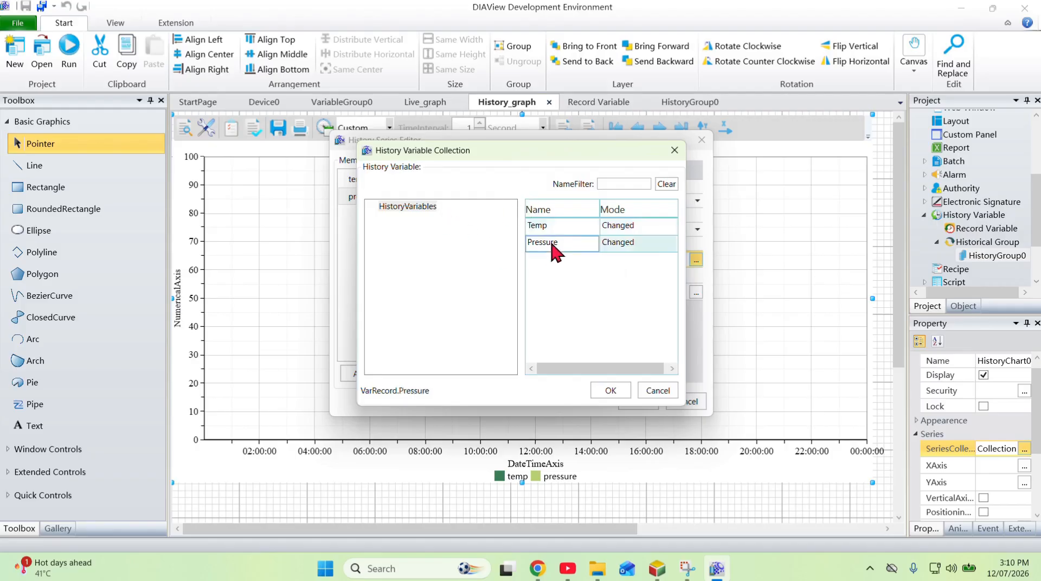
pyautogui.doubleClick(550, 239)
# Set the temp series' colour to standard red and the pressure series' colour to standard green
pyautogui.click(381, 182)
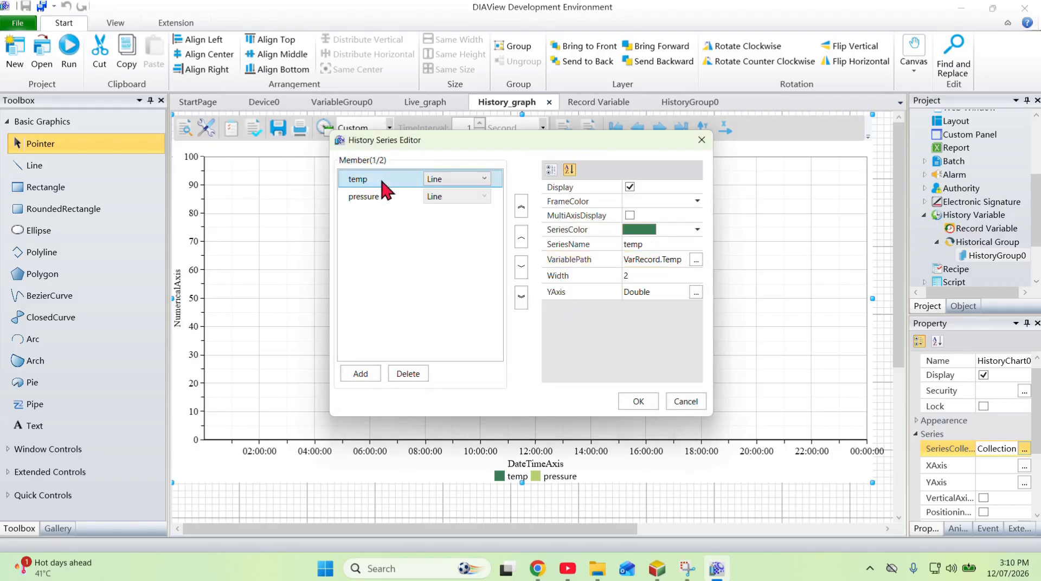
pyautogui.click(695, 229)
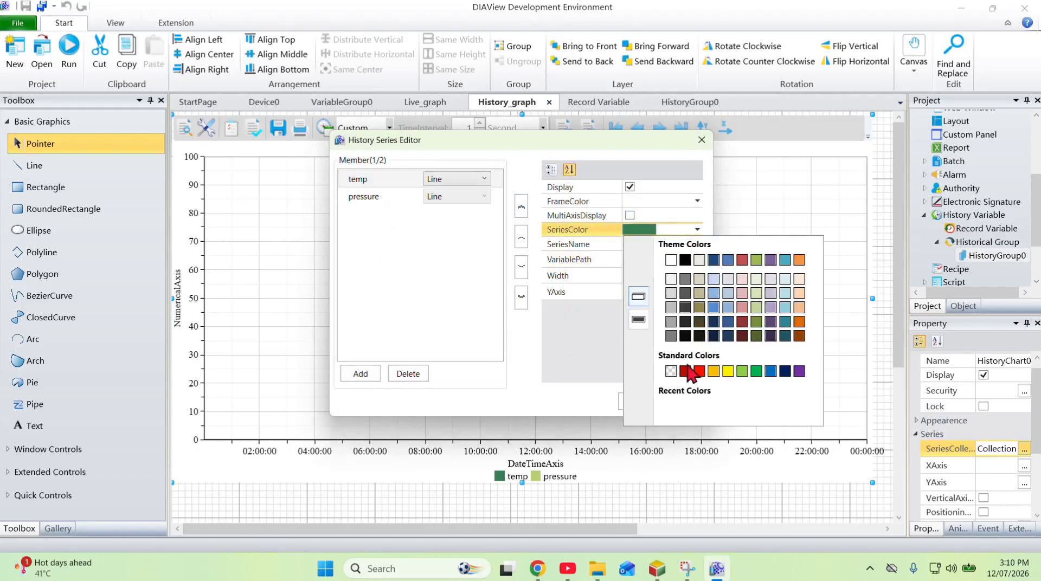
pyautogui.click(700, 371)
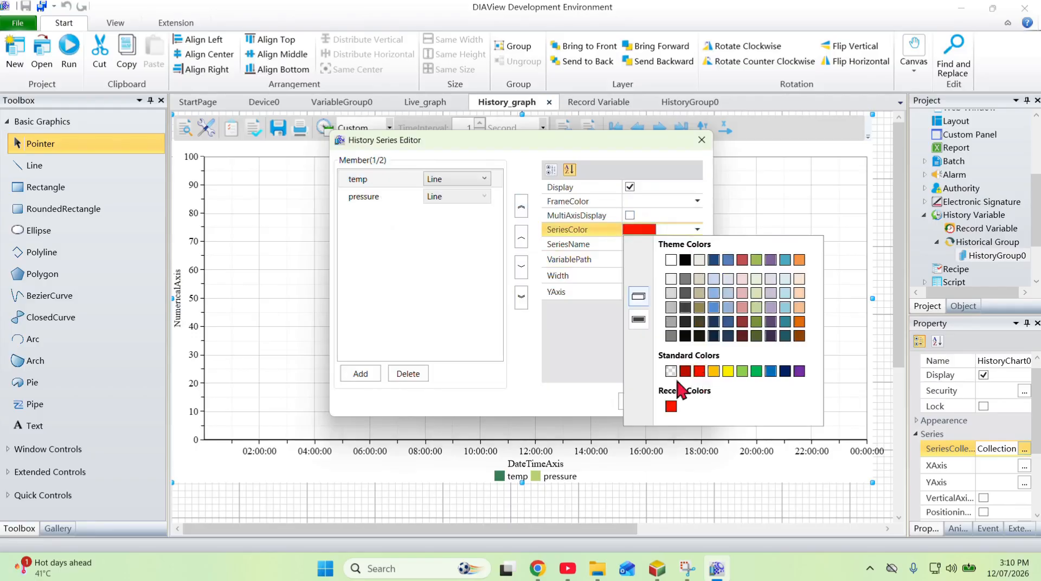
pyautogui.click(391, 203)
pyautogui.click(688, 229)
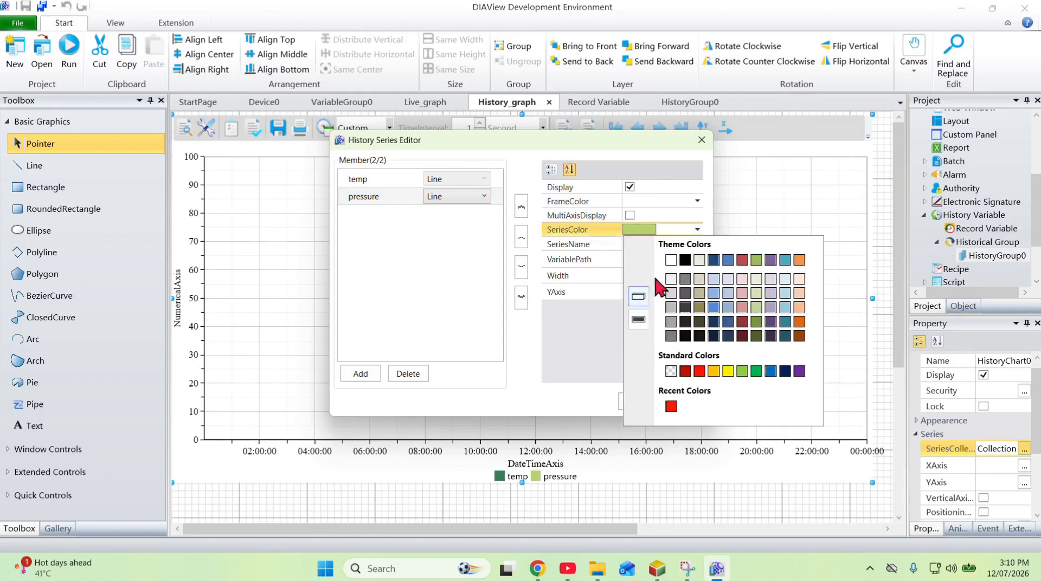
pyautogui.click(756, 371)
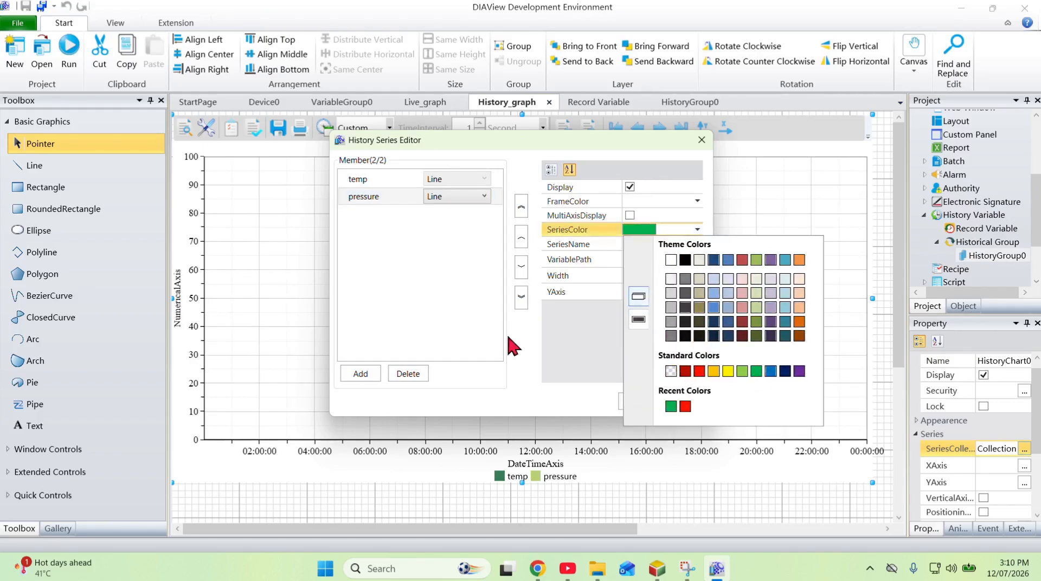
pyautogui.click(368, 272)
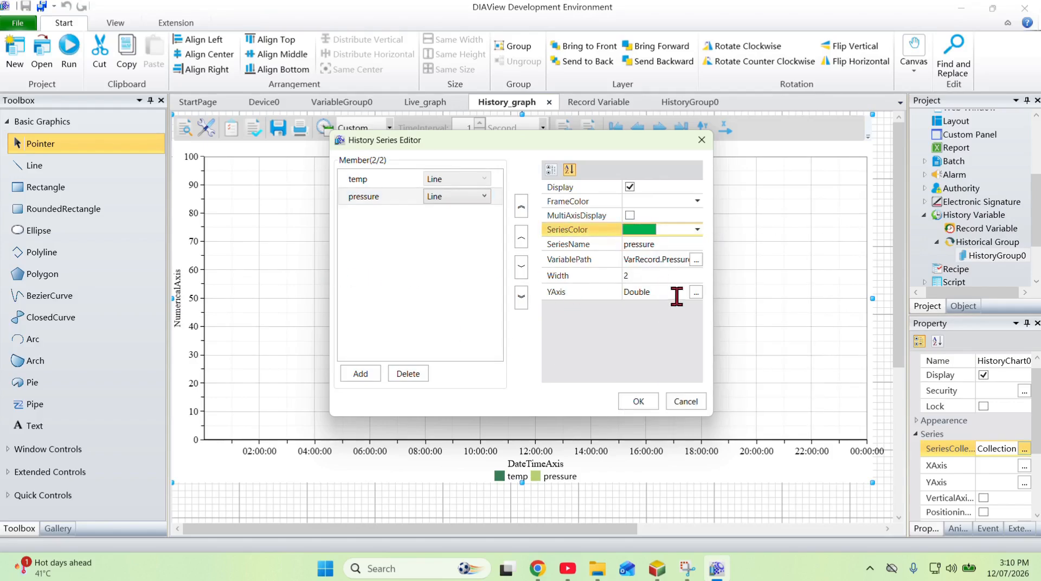
# Set the pressure series' vertical axis maximum to 150 and its title to Temp
pyautogui.click(696, 292)
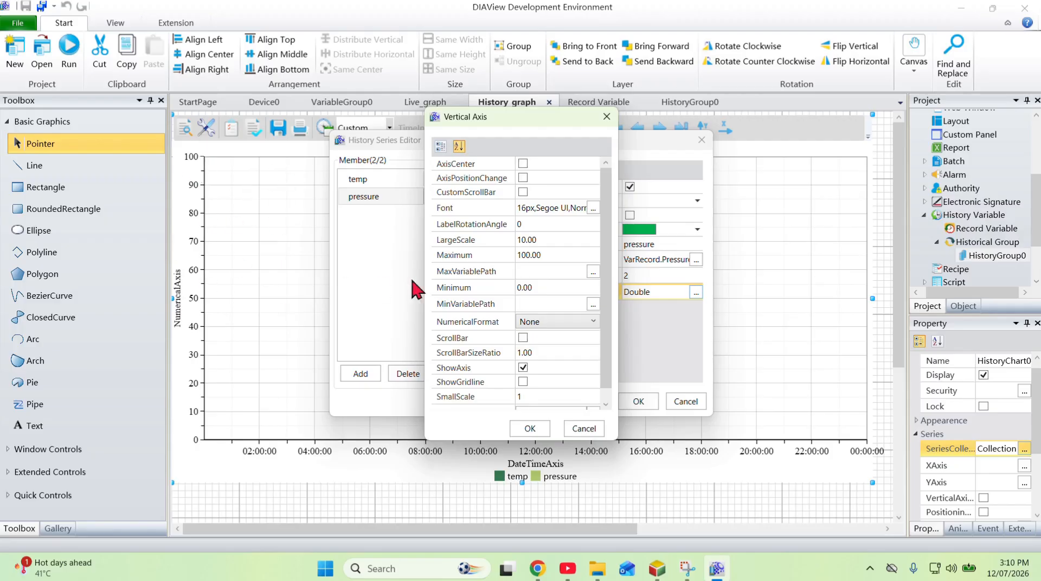
pyautogui.click(527, 255)
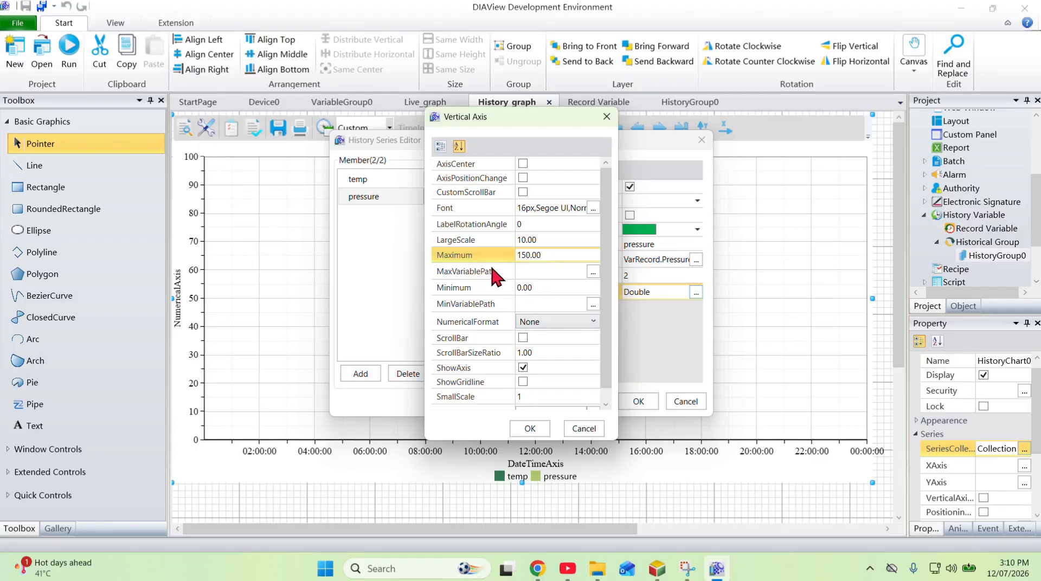
pyautogui.scroll(-1, 496, 304)
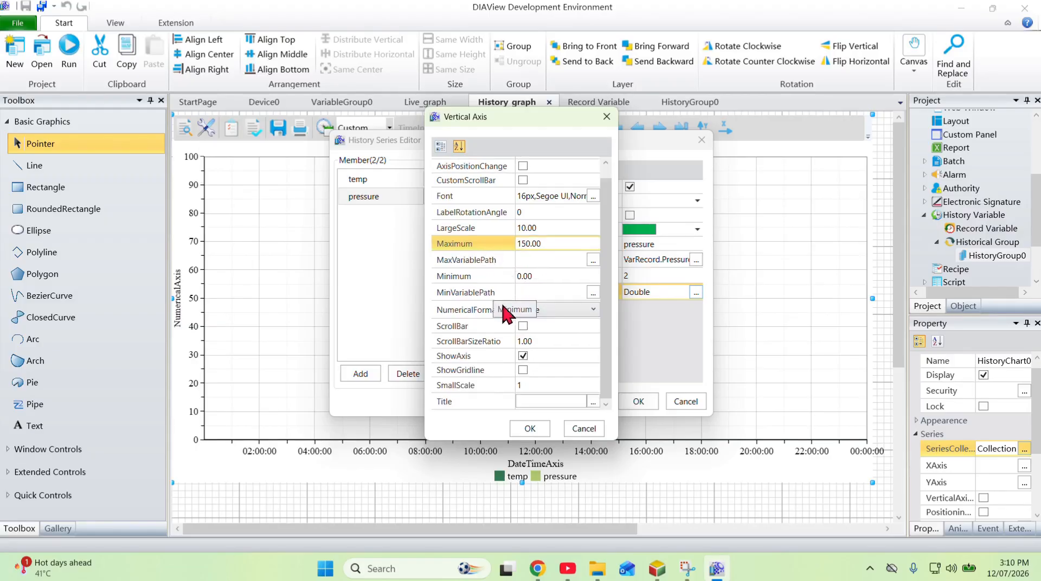
pyautogui.click(549, 401)
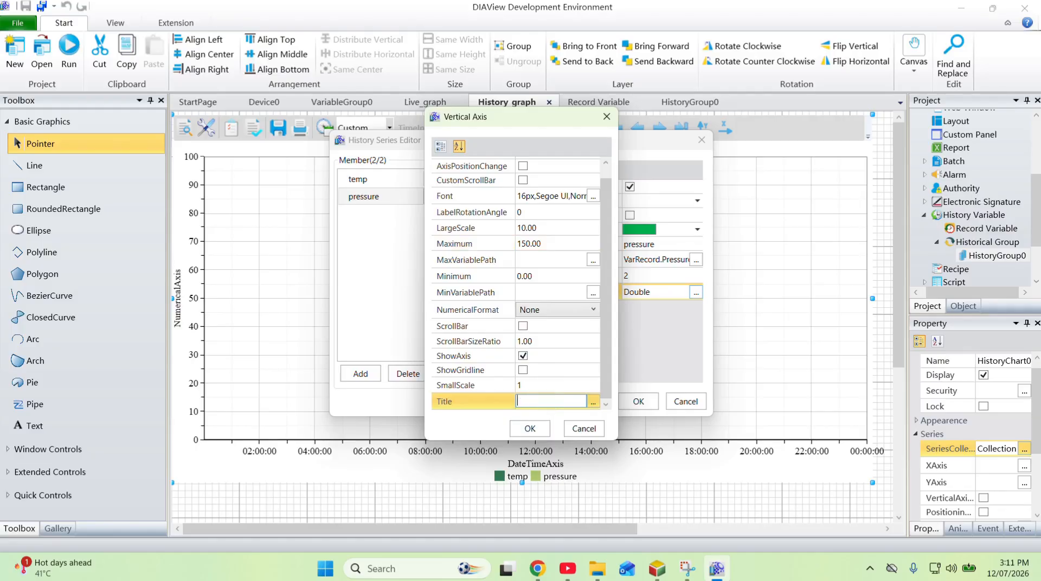
pyautogui.write('Temp')
pyautogui.click(530, 428)
pyautogui.click(641, 402)
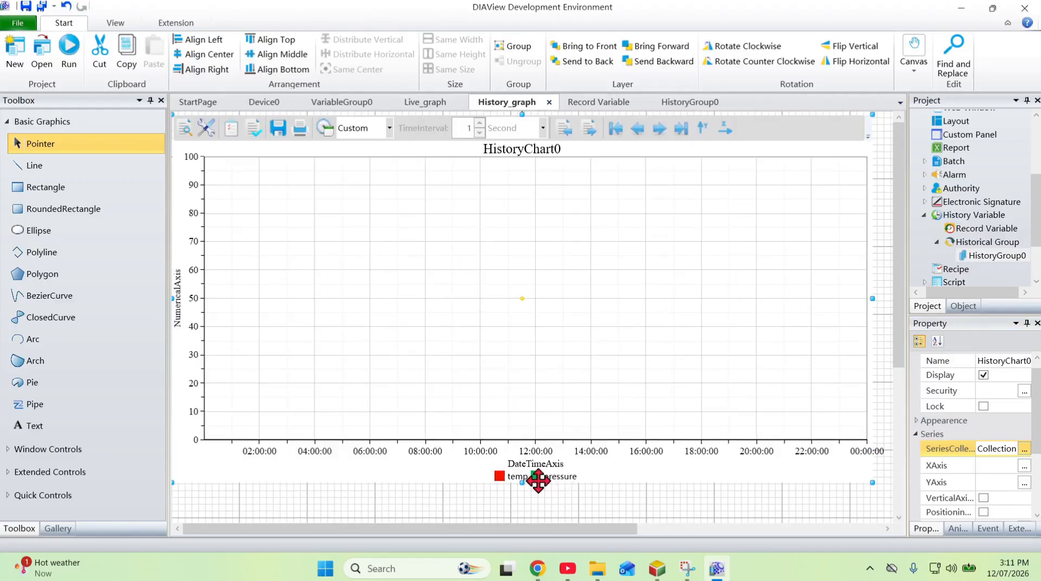
# Set the maximum of the history chart's main Y axis to 150
pyautogui.moveTo(534, 529); pyautogui.dragTo(686, 561)
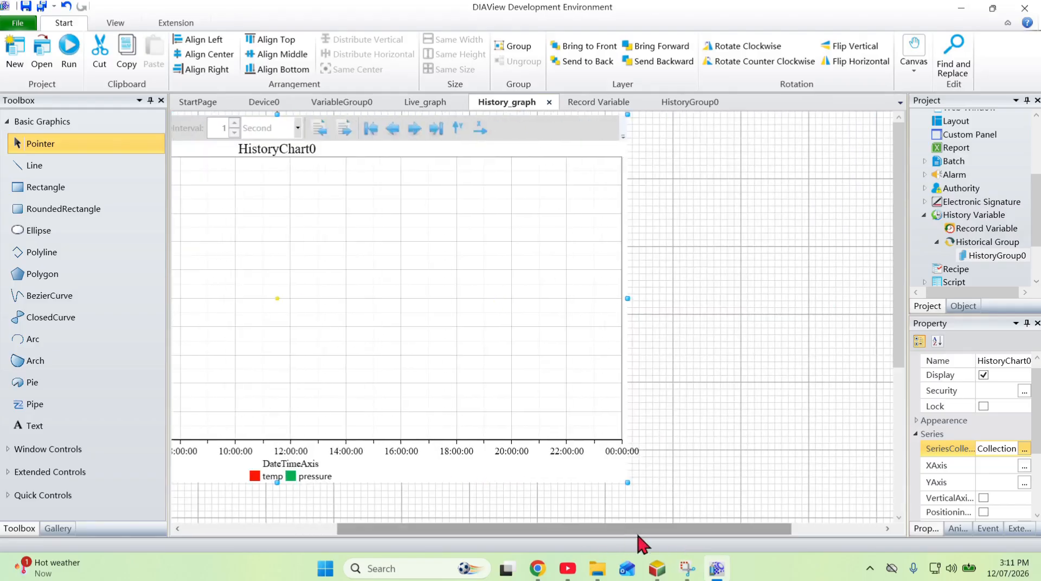
pyautogui.moveTo(553, 530); pyautogui.dragTo(332, 515)
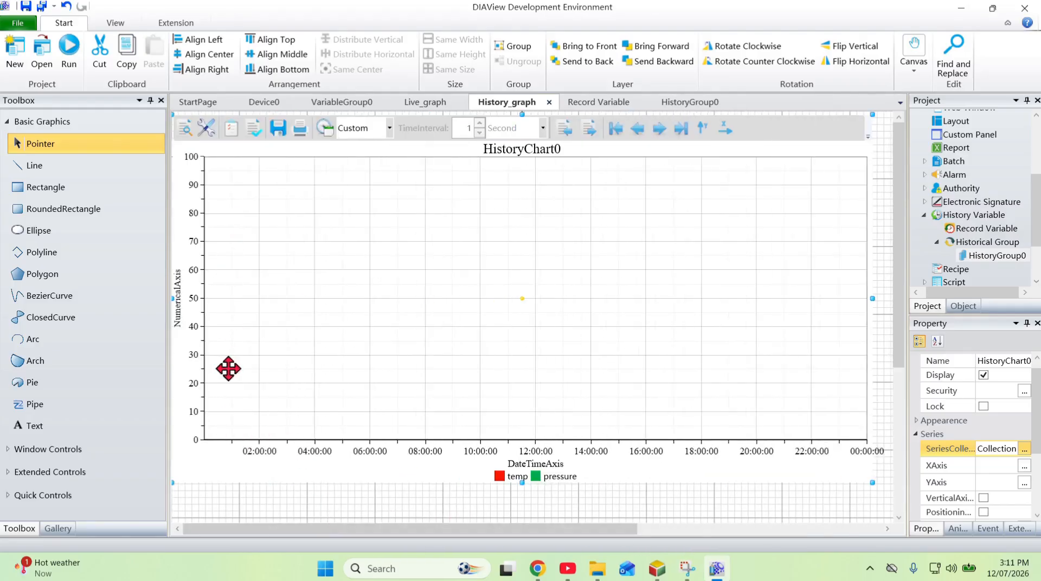
pyautogui.scroll(-3, 942, 431)
pyautogui.scroll(2, 985, 428)
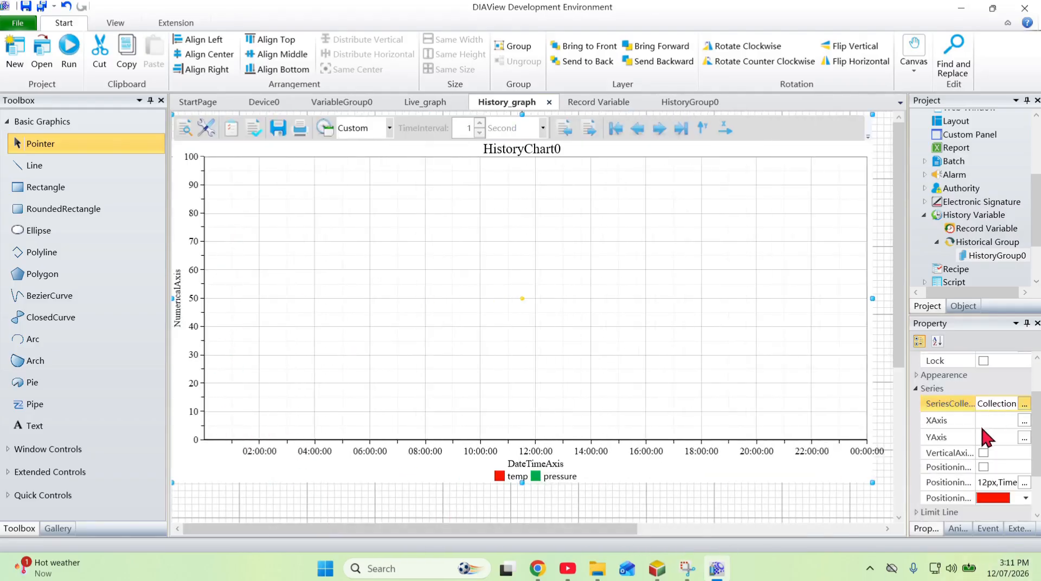
pyautogui.click(1023, 437)
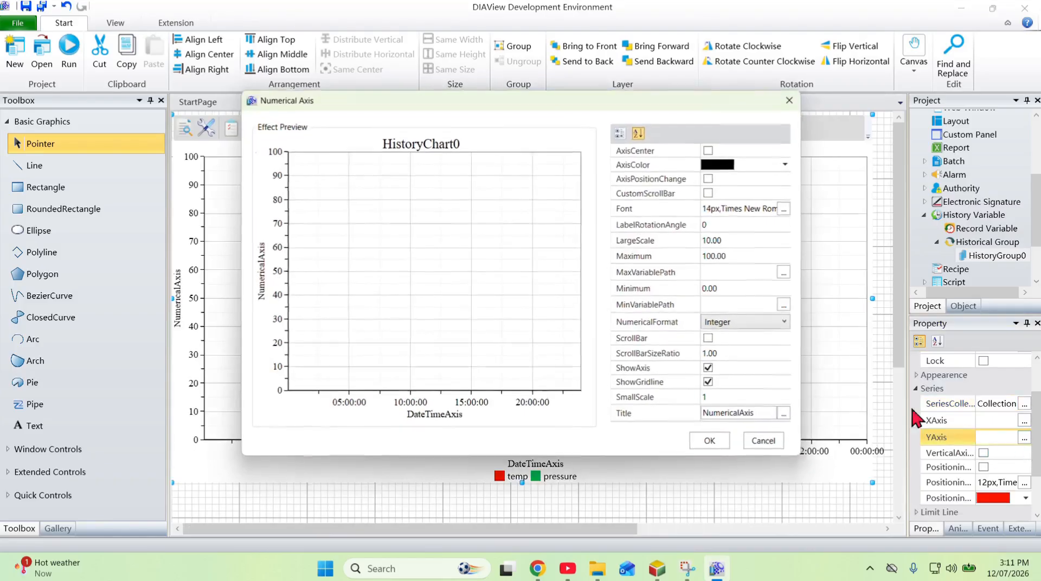
pyautogui.click(718, 256)
pyautogui.moveTo(704, 256); pyautogui.dragTo(716, 256)
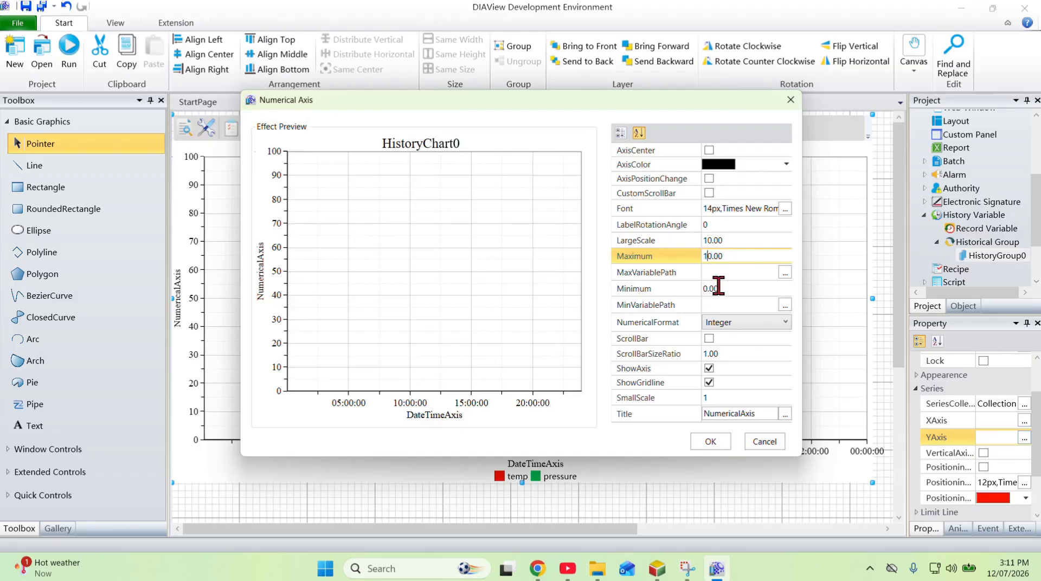
pyautogui.click(656, 339)
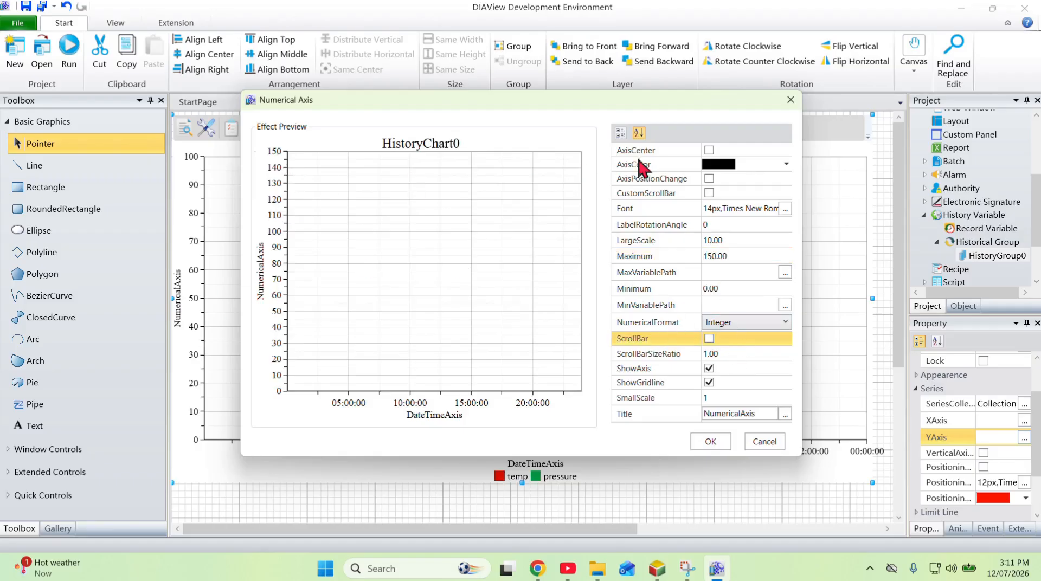
# Set the main Y axis colour to red and its title to "Temp (°C)"
pyautogui.click(786, 163)
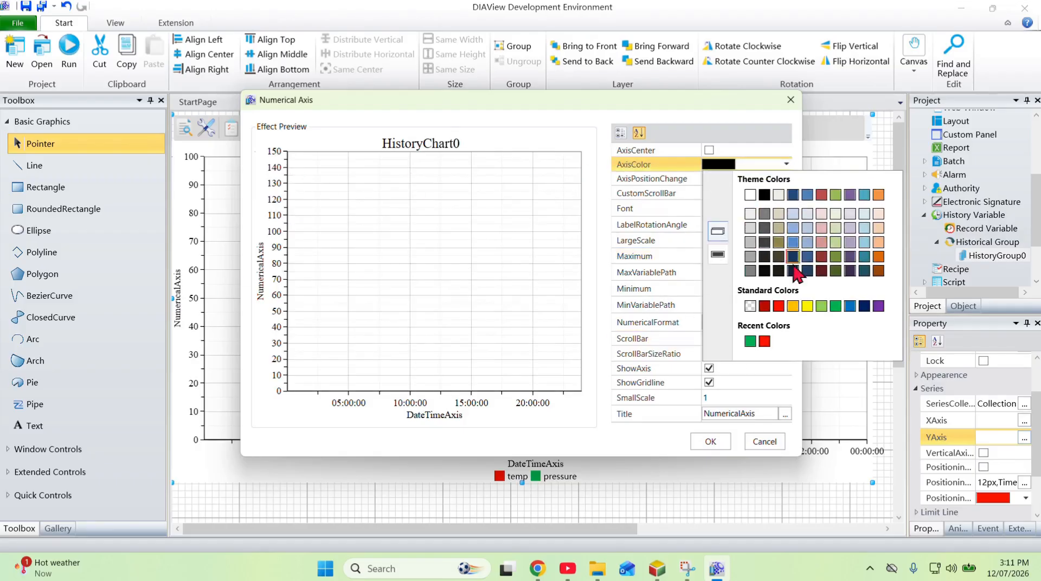
pyautogui.click(764, 344)
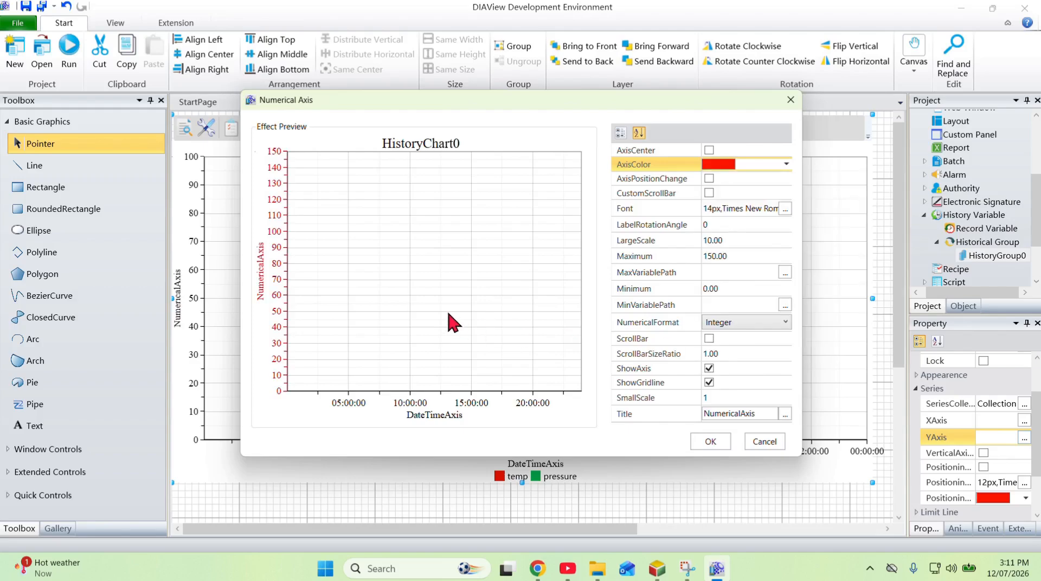
pyautogui.click(733, 413)
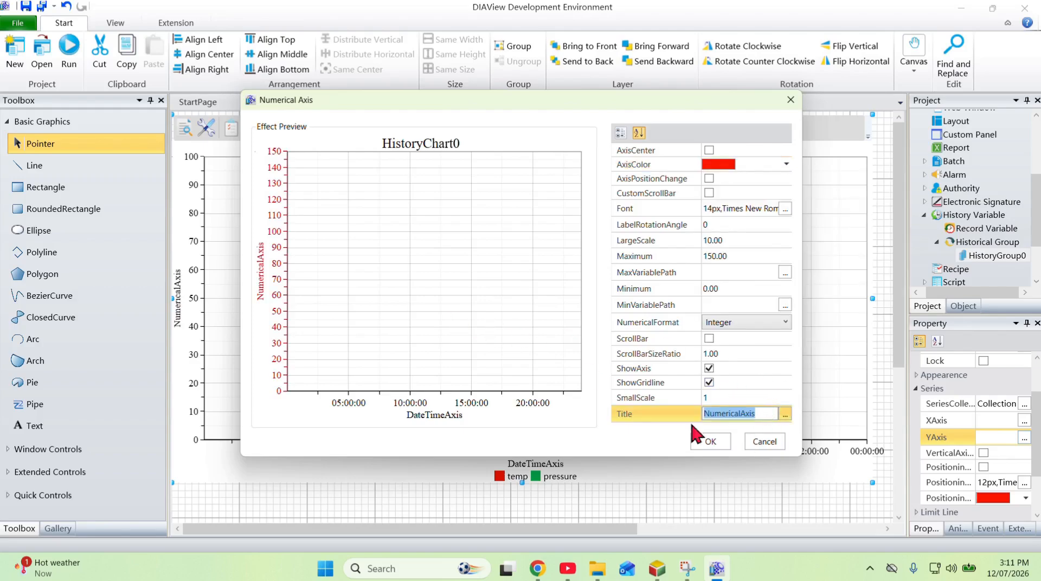
pyautogui.write('Temp (°C)')
pyautogui.click(714, 441)
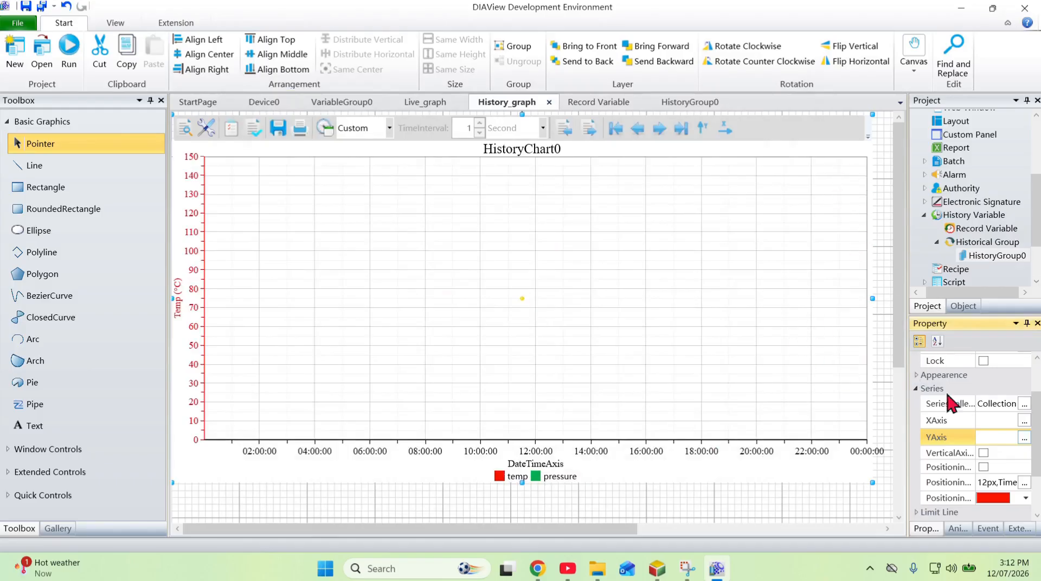
# Enable MultiAxisDisplay for the temp series in the chart's series collection
pyautogui.click(1023, 403)
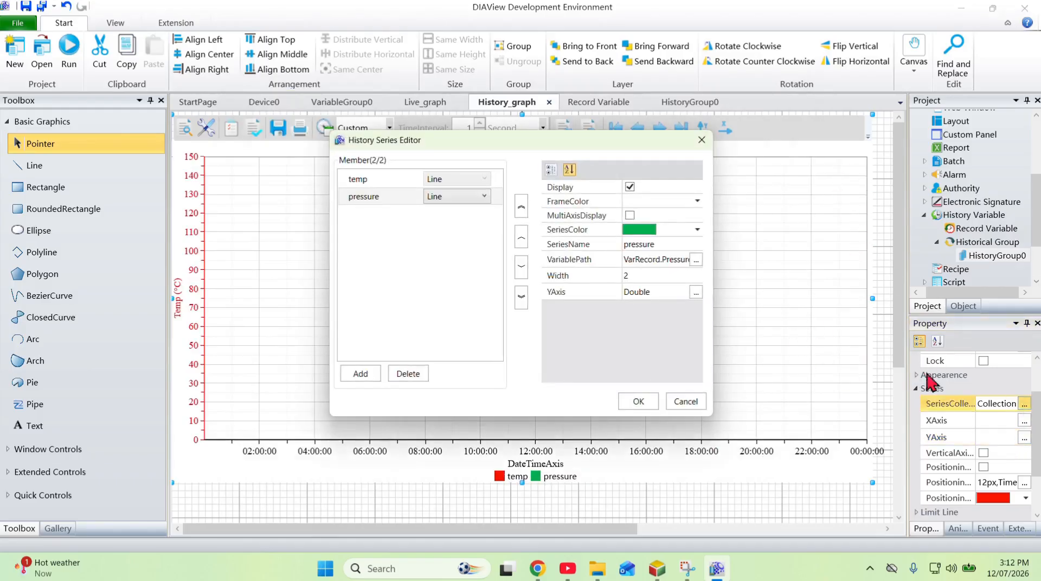
pyautogui.click(395, 181)
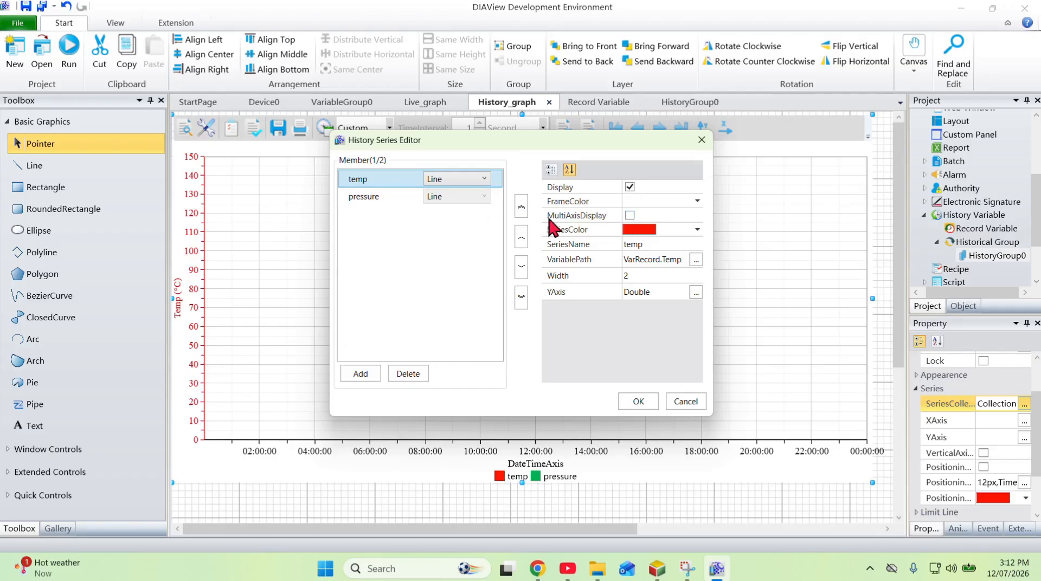
pyautogui.click(630, 217)
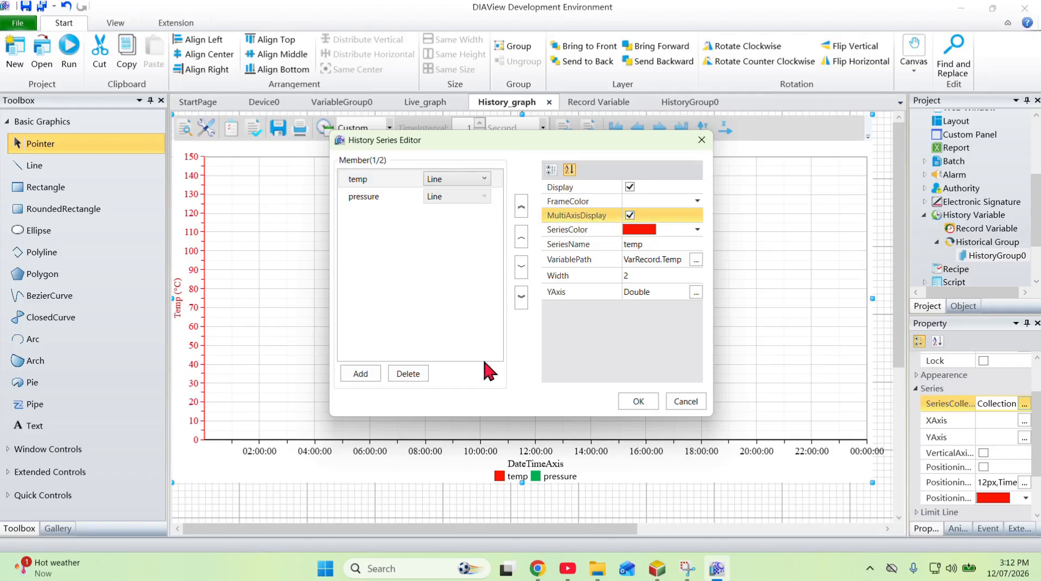
pyautogui.click(629, 400)
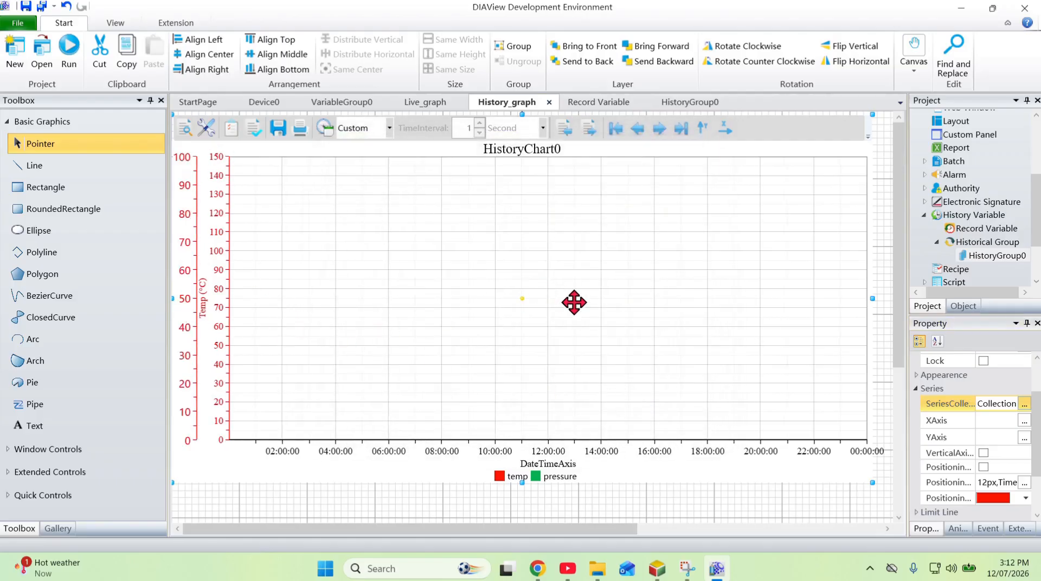
# Enable AxisPositionChange on the temp series' vertical axis to move it to the chart's opposite side
pyautogui.click(1024, 403)
pyautogui.click(379, 179)
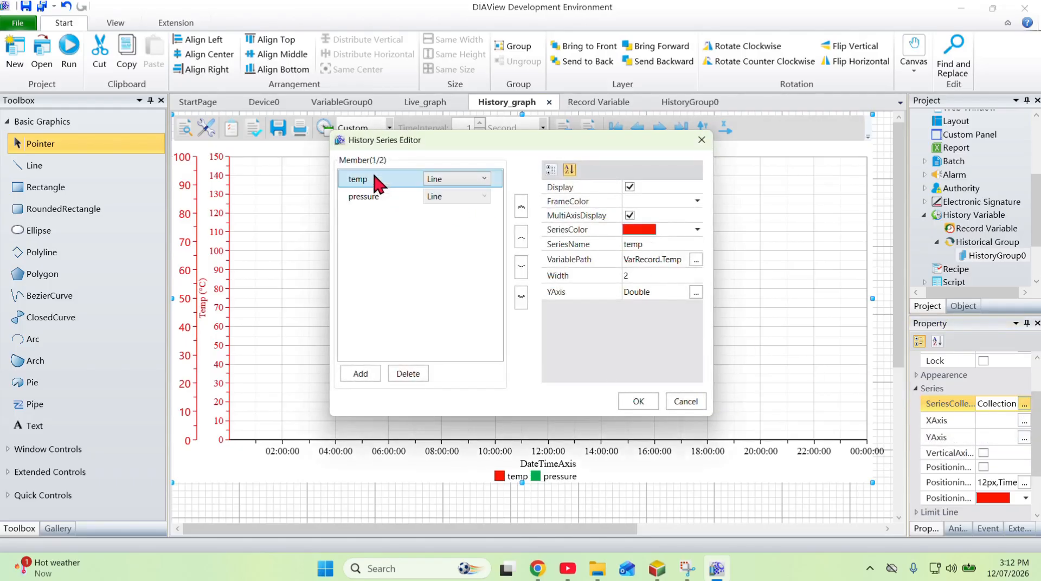
pyautogui.click(695, 292)
pyautogui.click(522, 178)
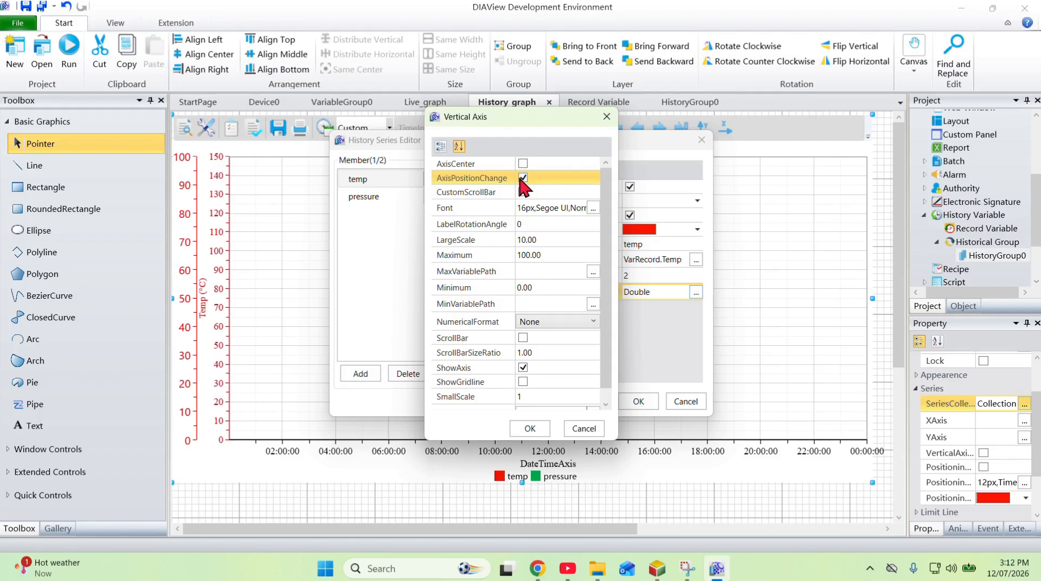
pyautogui.click(530, 429)
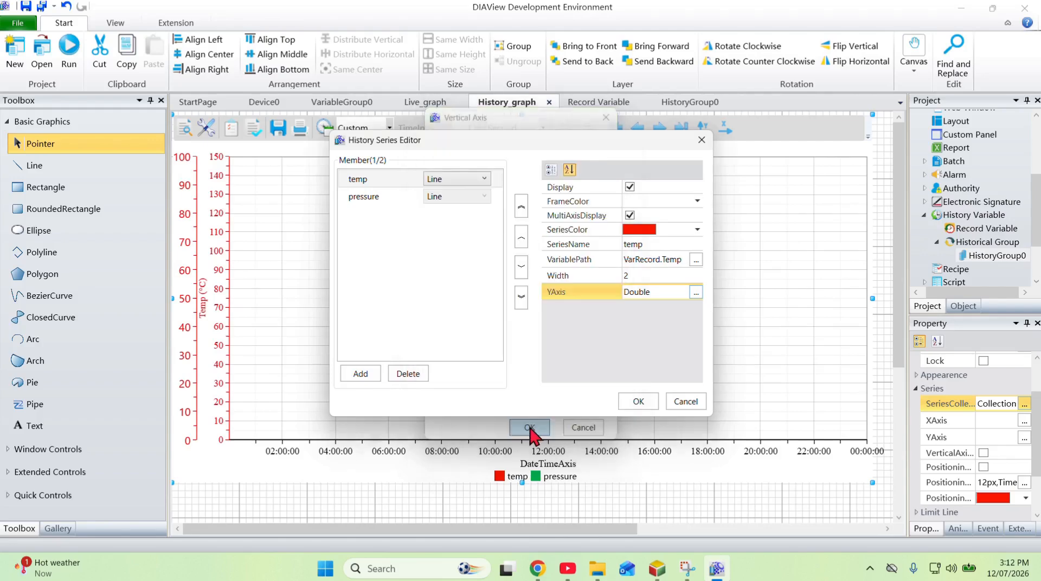
pyautogui.click(640, 401)
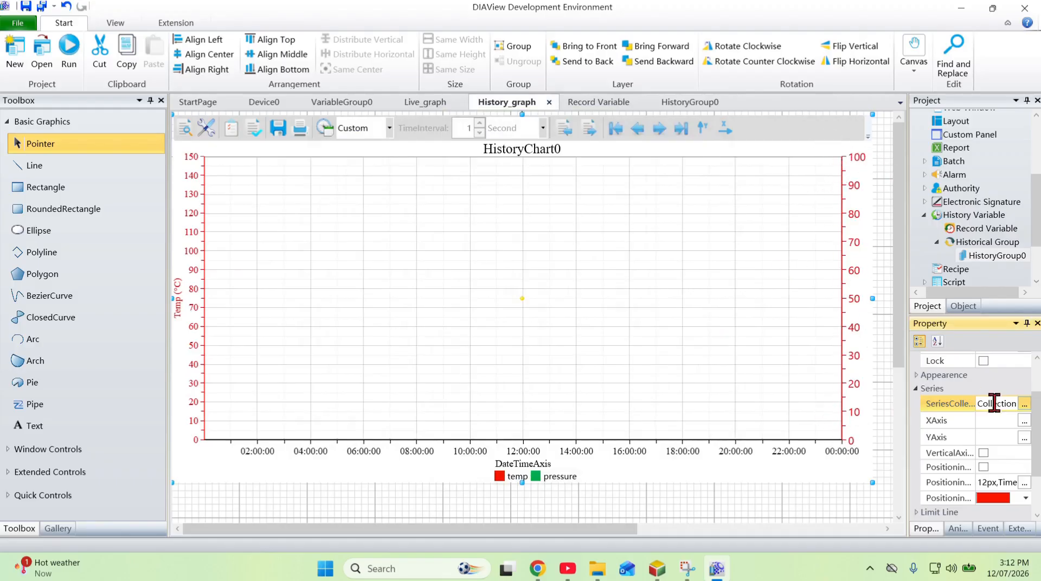
# Check the pressure series' vertical axis settings and leave the series collection
pyautogui.click(1024, 404)
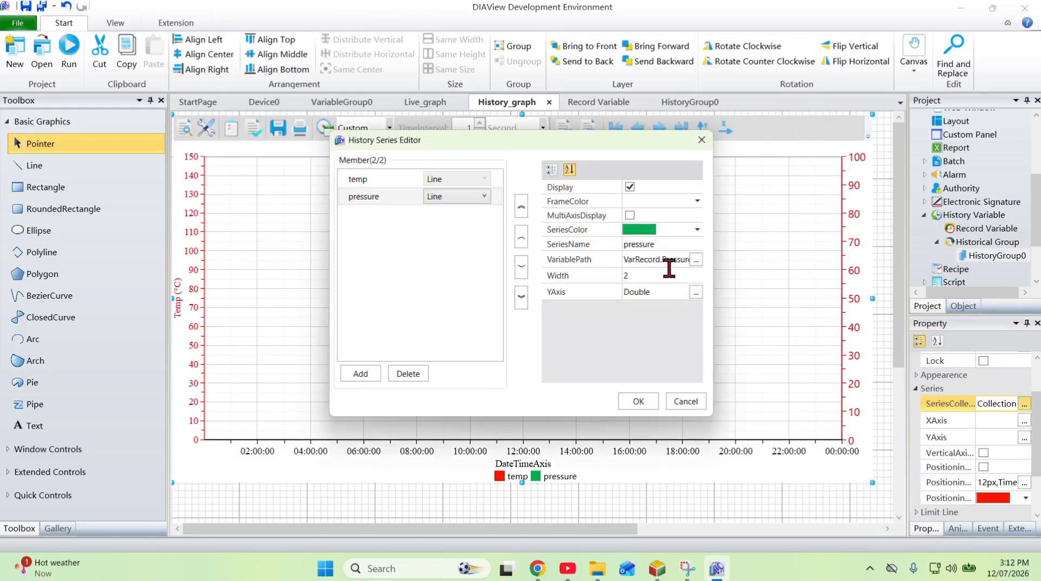
pyautogui.click(378, 196)
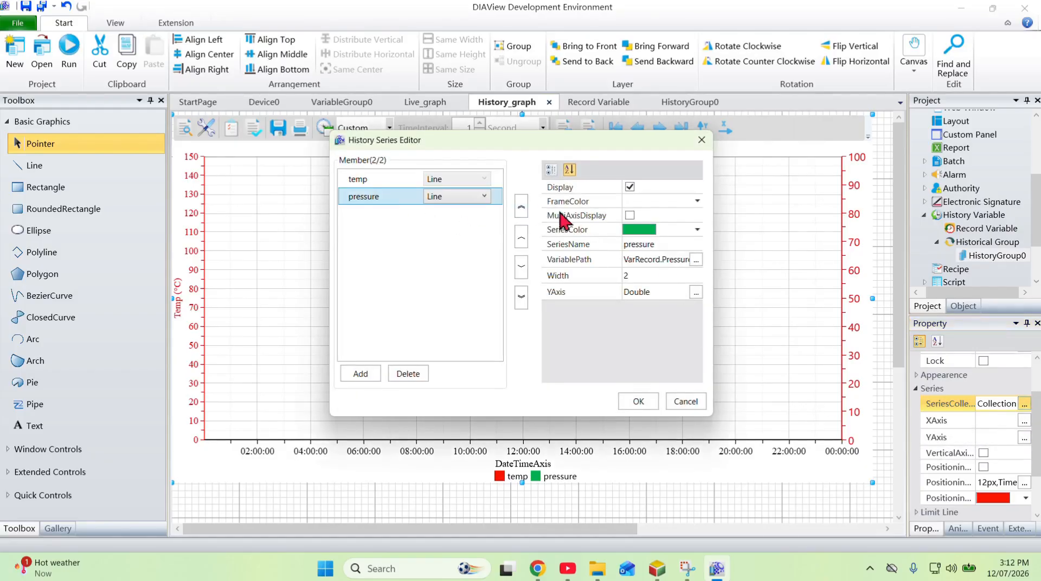
pyautogui.click(694, 292)
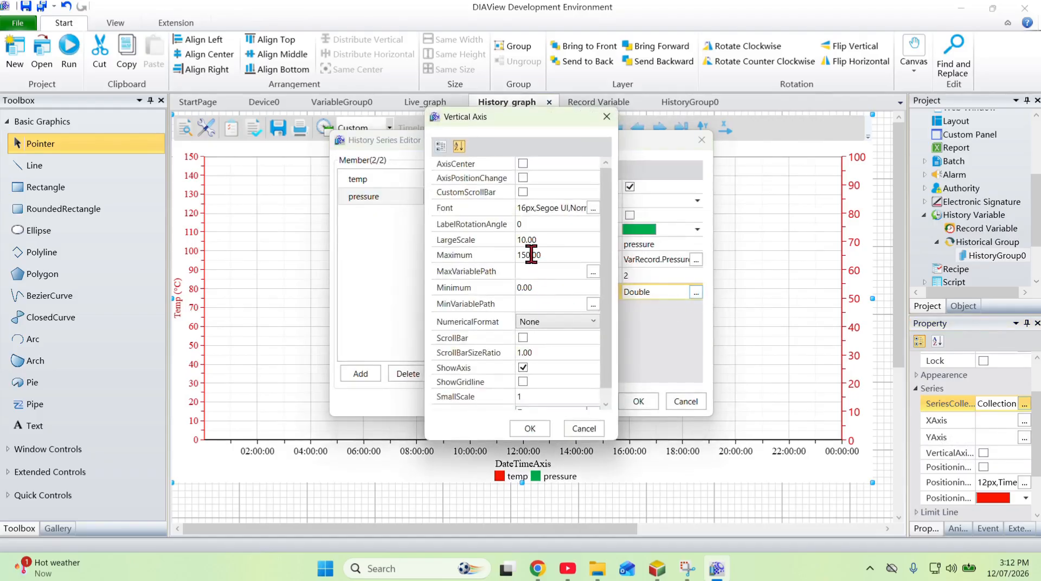
pyautogui.click(607, 116)
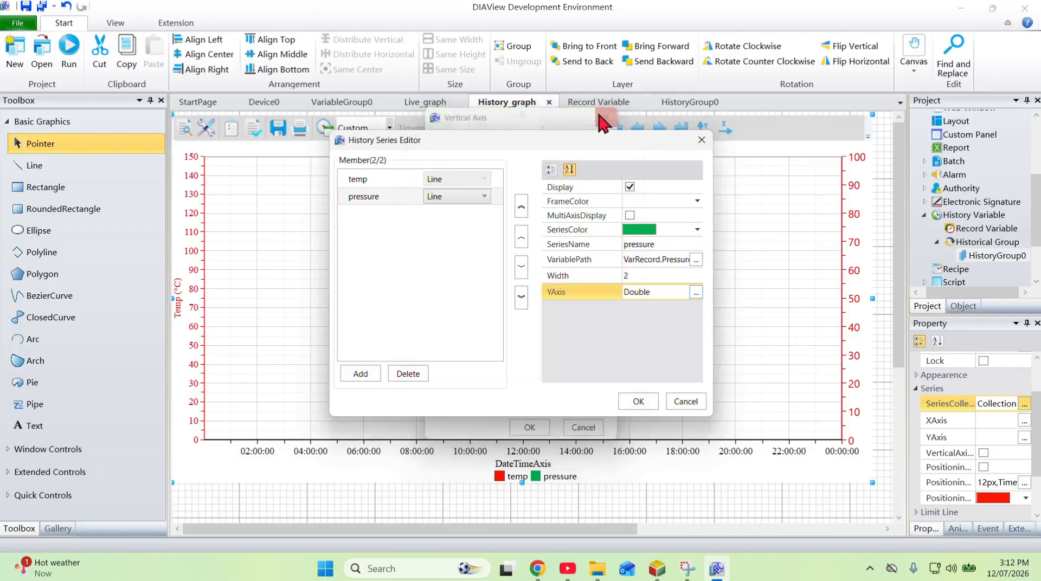
pyautogui.click(701, 140)
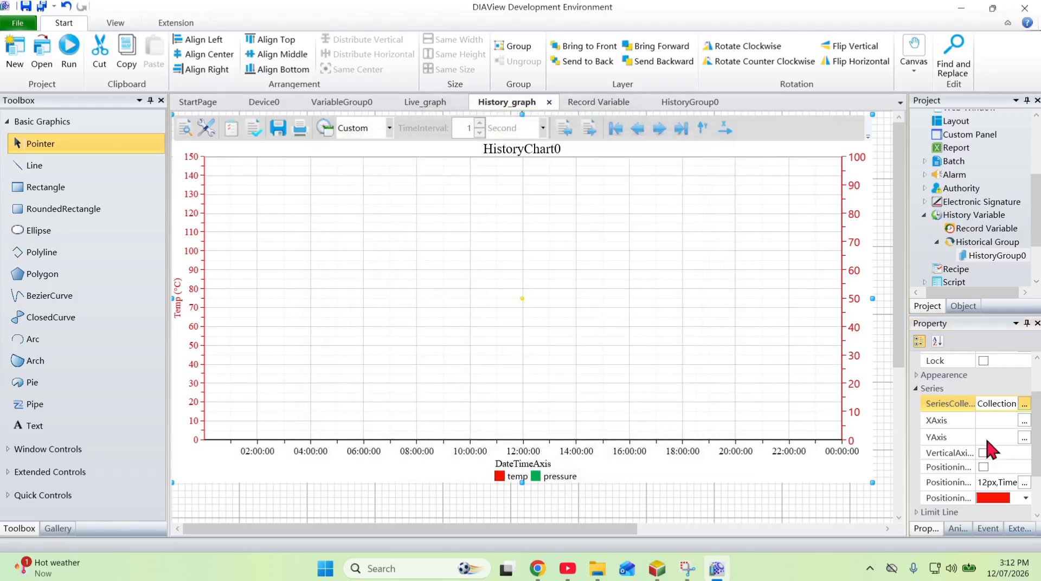
# Set the numerical format of the chart's main Y axis to Double1
pyautogui.click(1023, 437)
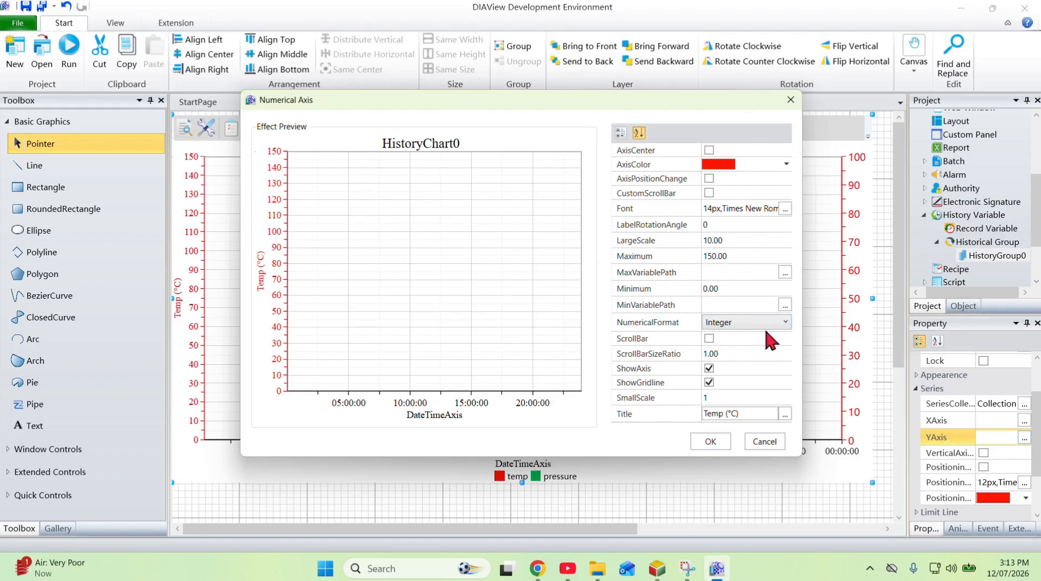
pyautogui.click(779, 319)
pyautogui.click(773, 356)
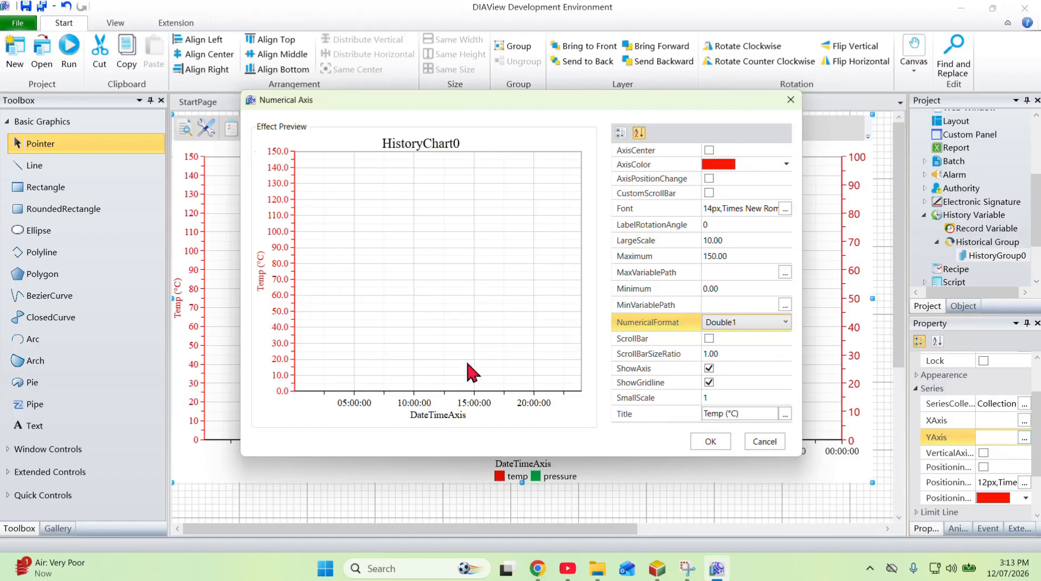
pyautogui.click(711, 444)
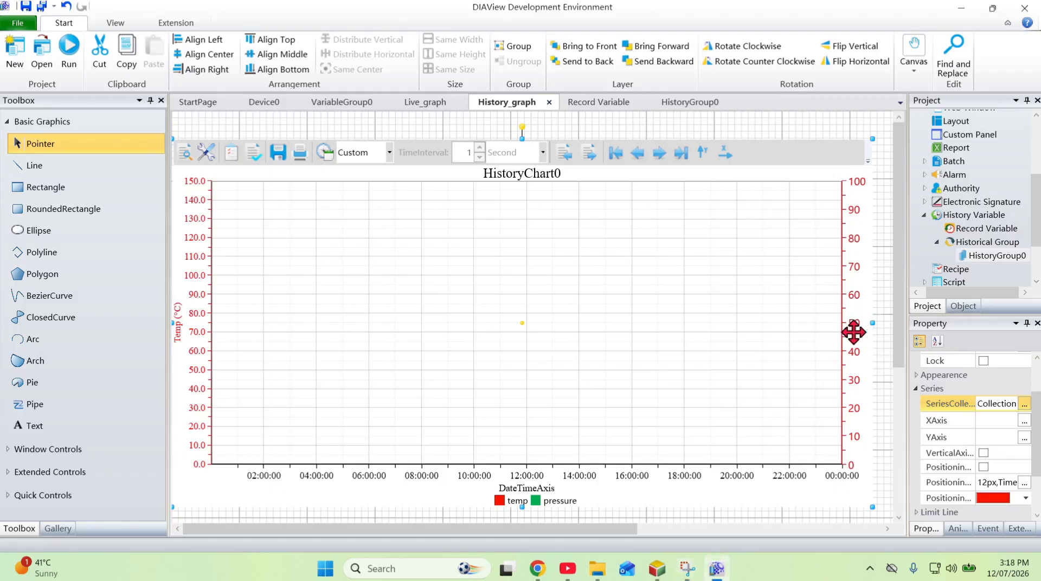
# Set the temp series' vertical axis to a maximum of 5 and a large scale of 0.5
pyautogui.click(1024, 404)
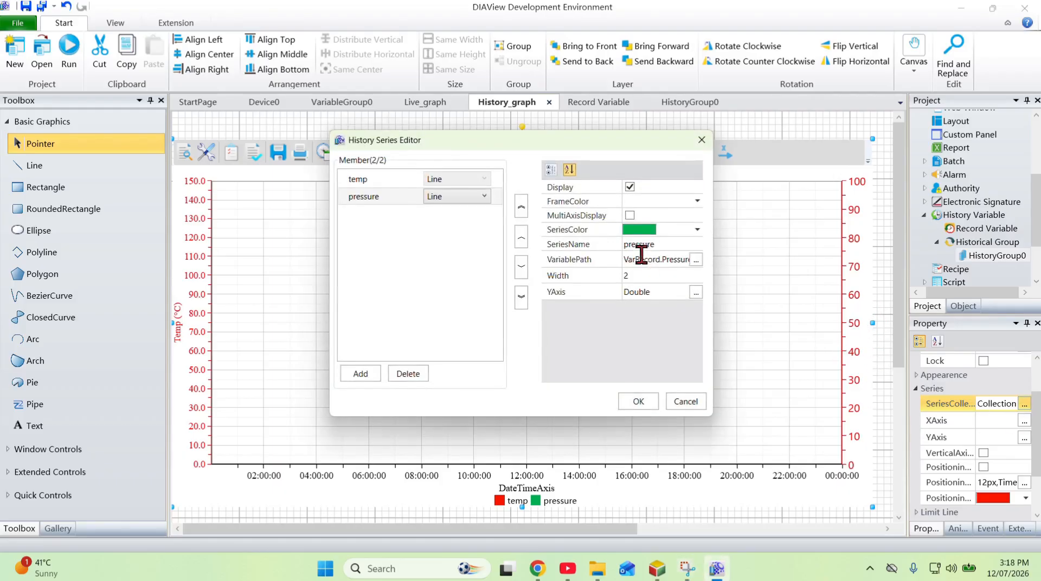
pyautogui.click(366, 183)
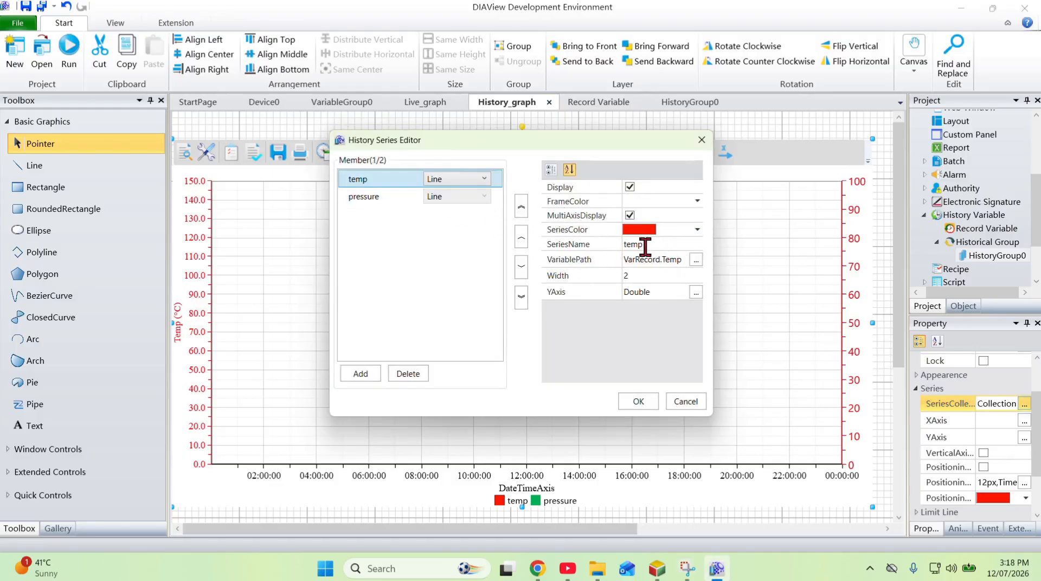
pyautogui.click(695, 292)
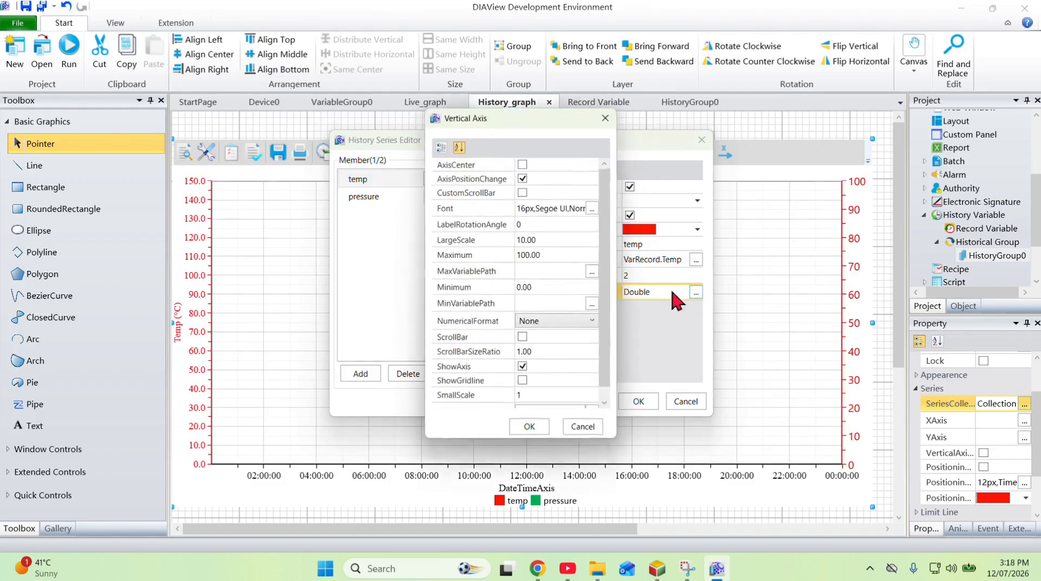
pyautogui.click(465, 253)
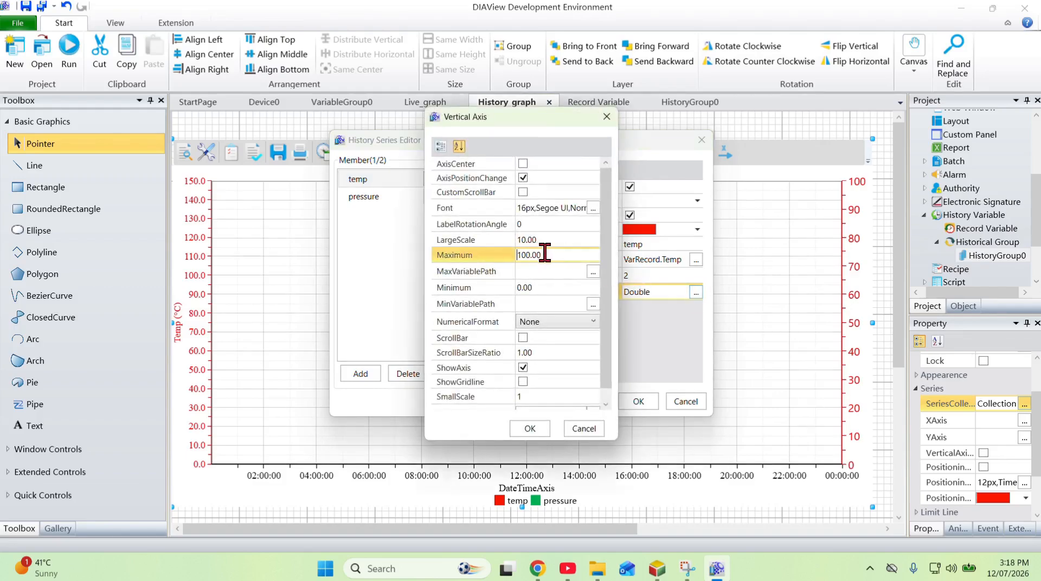
pyautogui.moveTo(548, 255); pyautogui.dragTo(501, 255)
pyautogui.write('5')
pyautogui.moveTo(550, 235); pyautogui.dragTo(470, 230)
pyautogui.write('0')
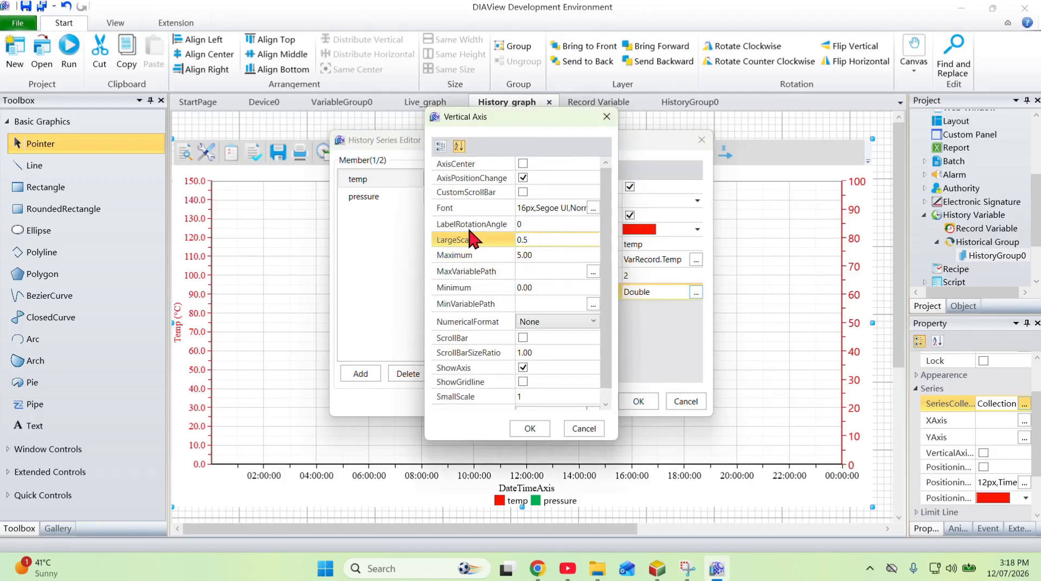
# Title the temp series' vertical axis "Pressure (Bar)" and apply the series changes to the chart
pyautogui.scroll(-1, 525, 350)
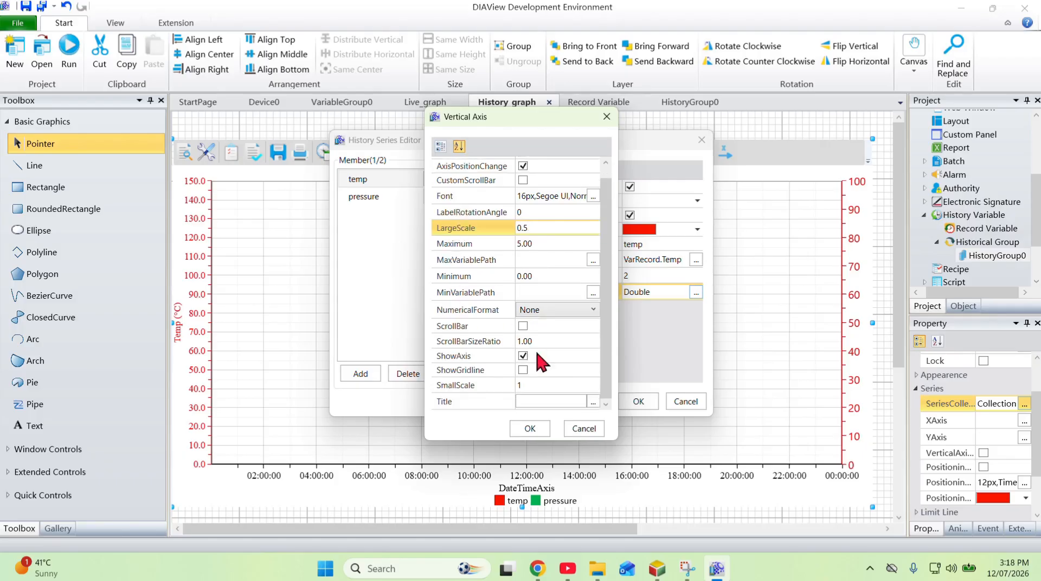
pyautogui.click(546, 401)
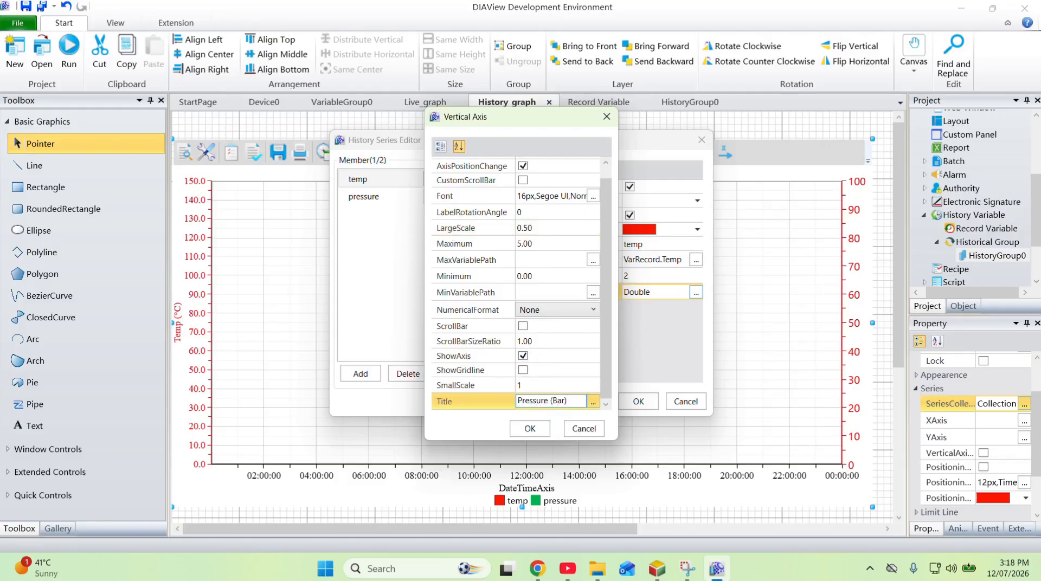
pyautogui.click(532, 429)
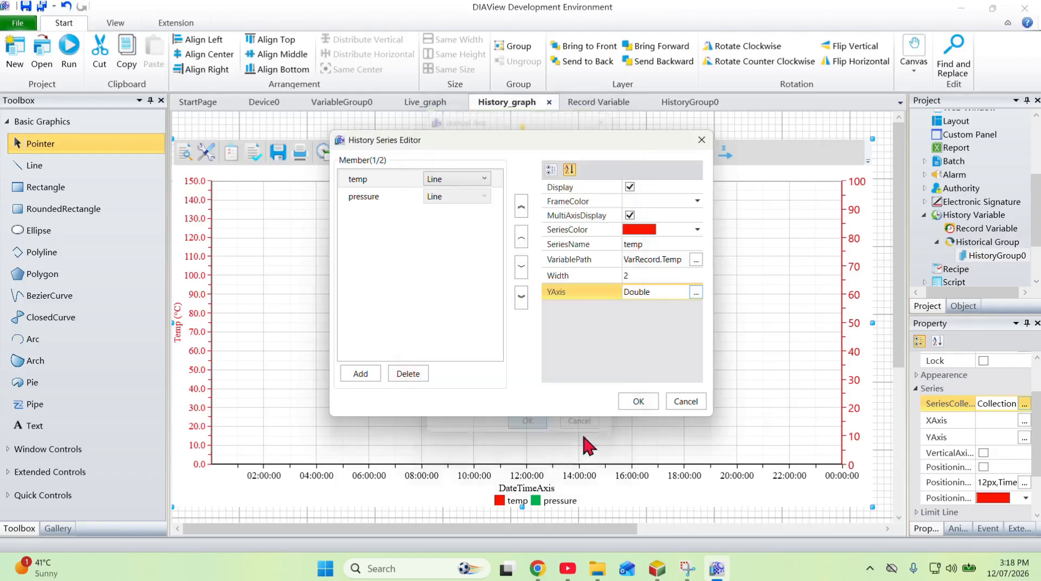
pyautogui.click(642, 400)
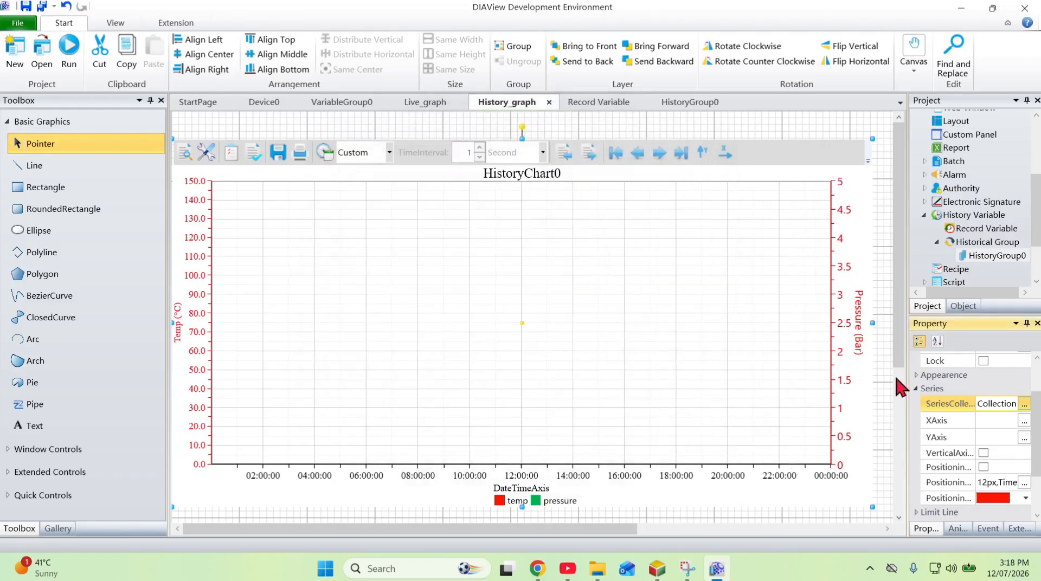
# Change the temp series' colour to green in the chart's series collection
pyautogui.click(1023, 404)
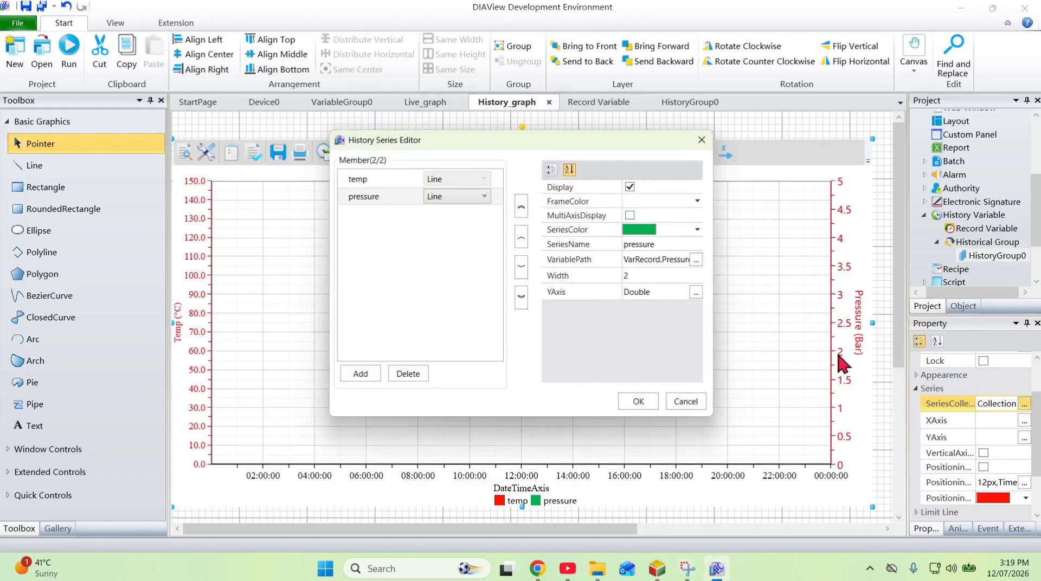
pyautogui.click(380, 180)
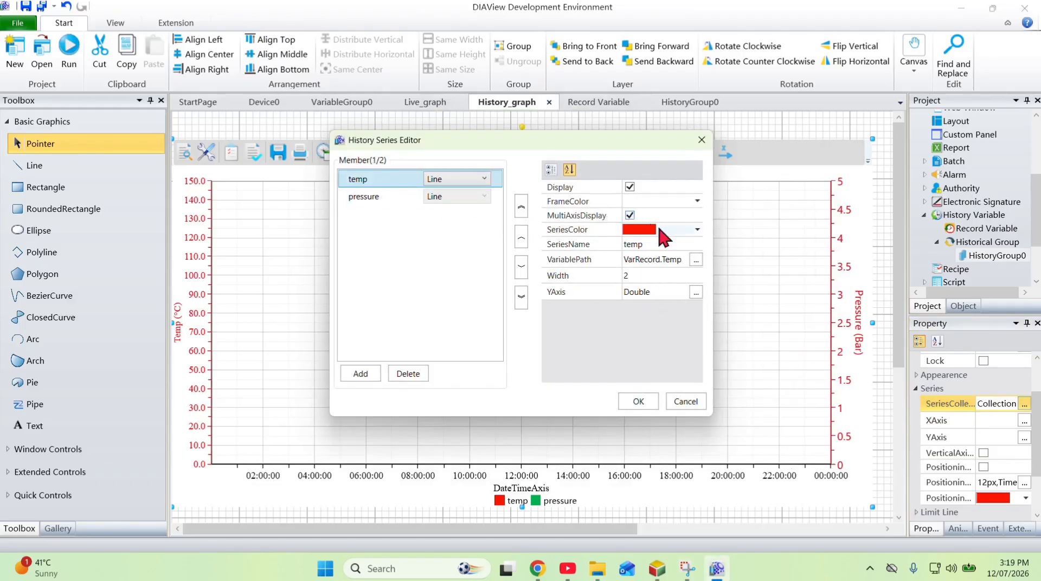
pyautogui.click(696, 229)
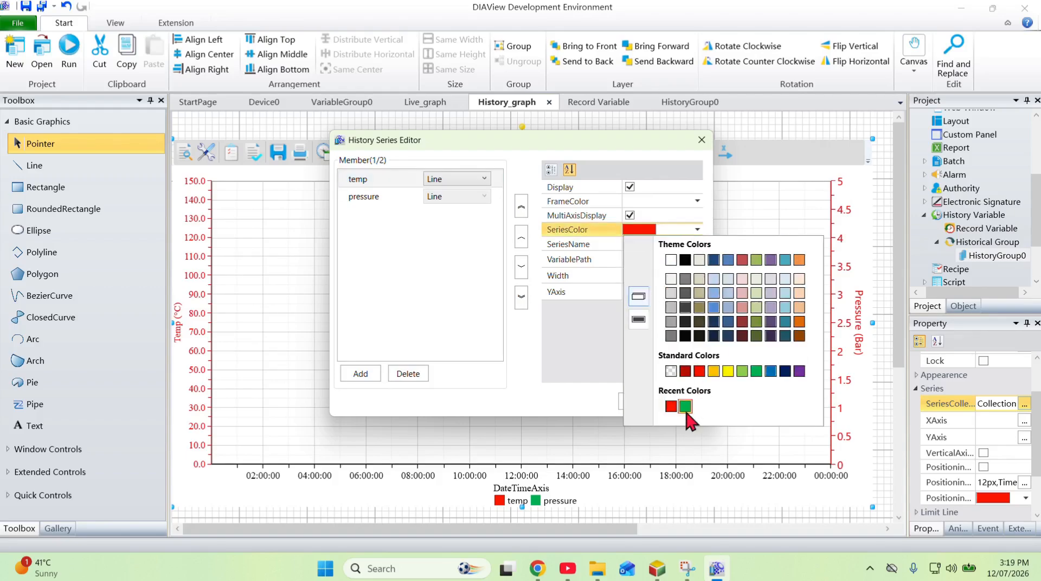
pyautogui.click(533, 286)
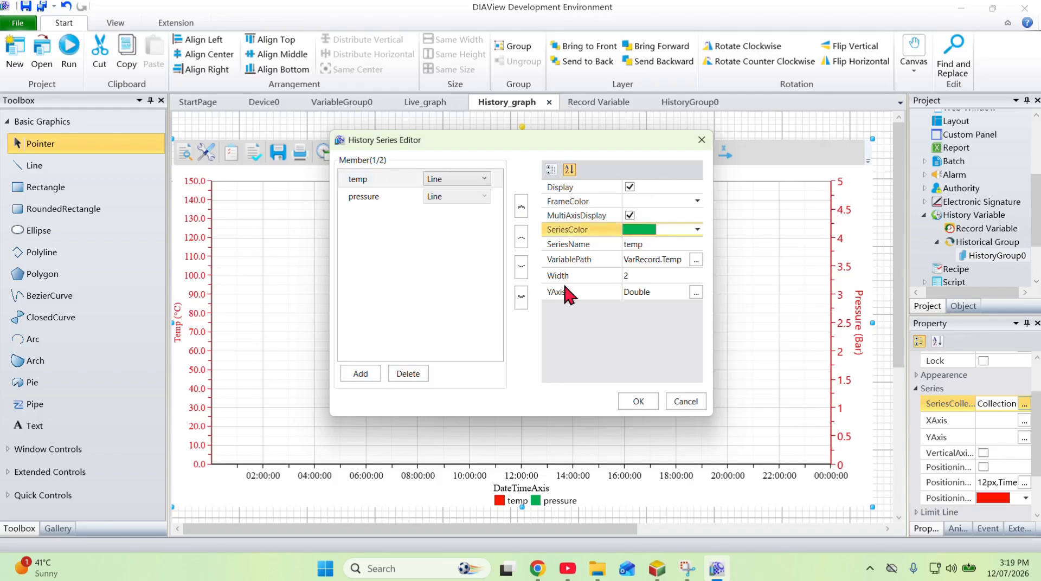
pyautogui.click(635, 404)
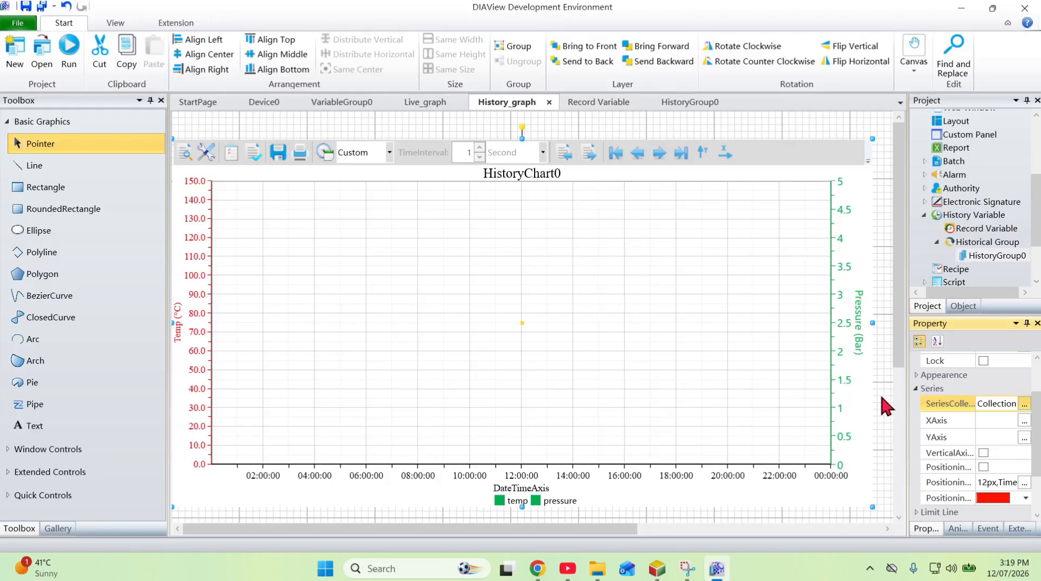
# Check the temp series' settings in the series collection and move the history chart up to the window's upper edge
pyautogui.click(1024, 404)
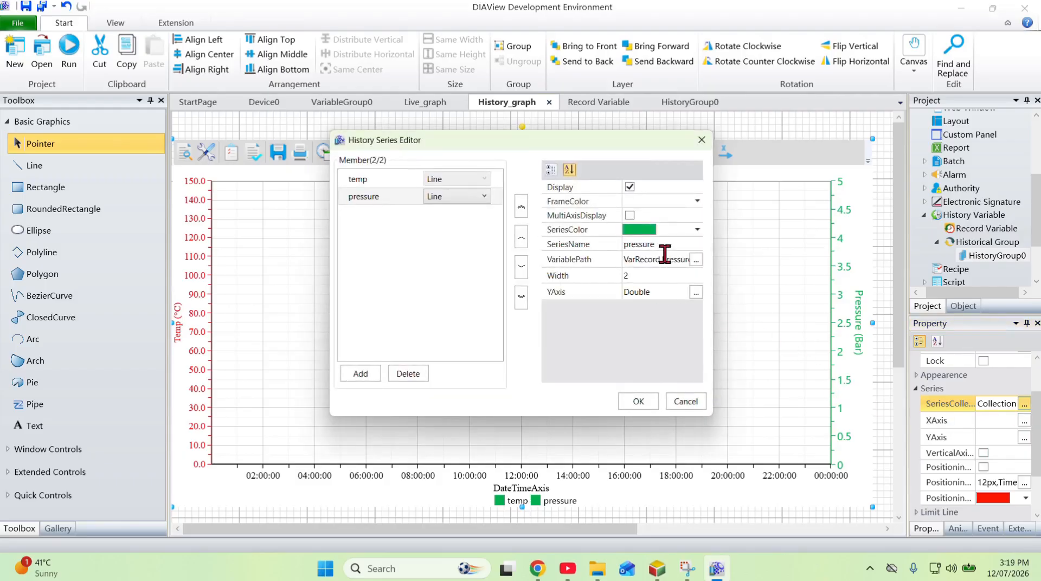
pyautogui.click(370, 179)
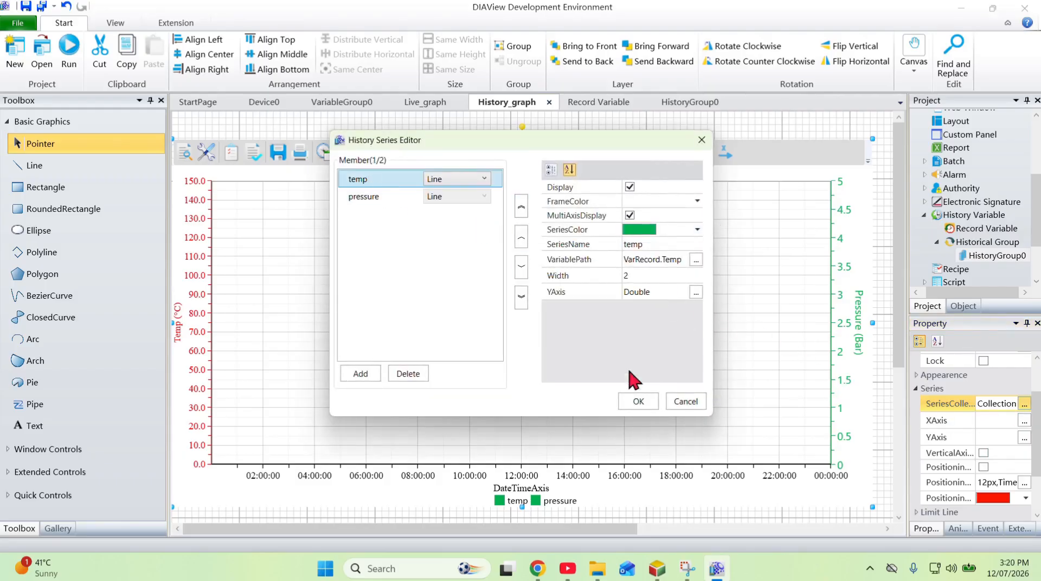
pyautogui.click(638, 402)
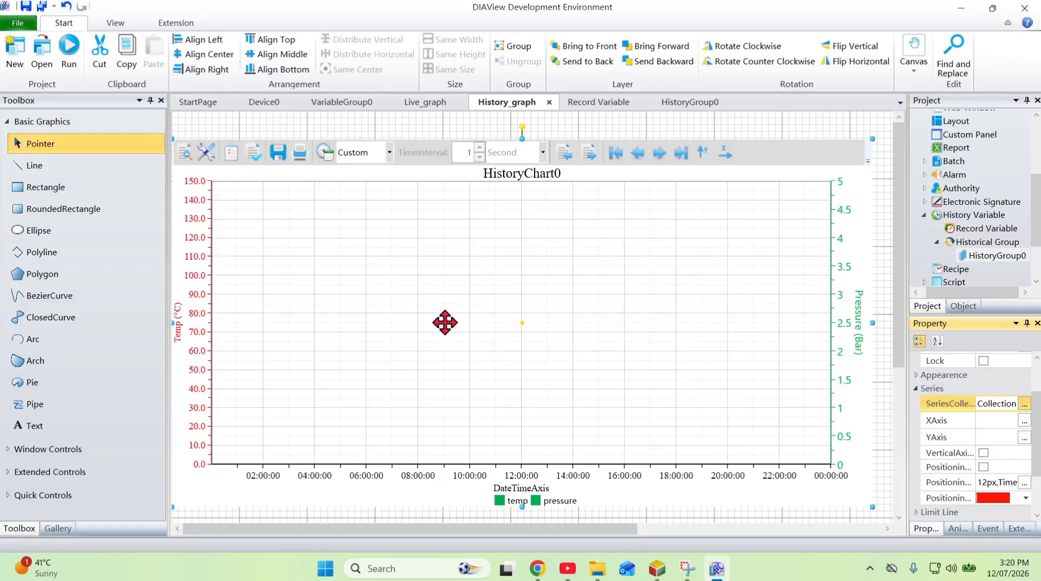
pyautogui.moveTo(566, 337); pyautogui.dragTo(417, 153)
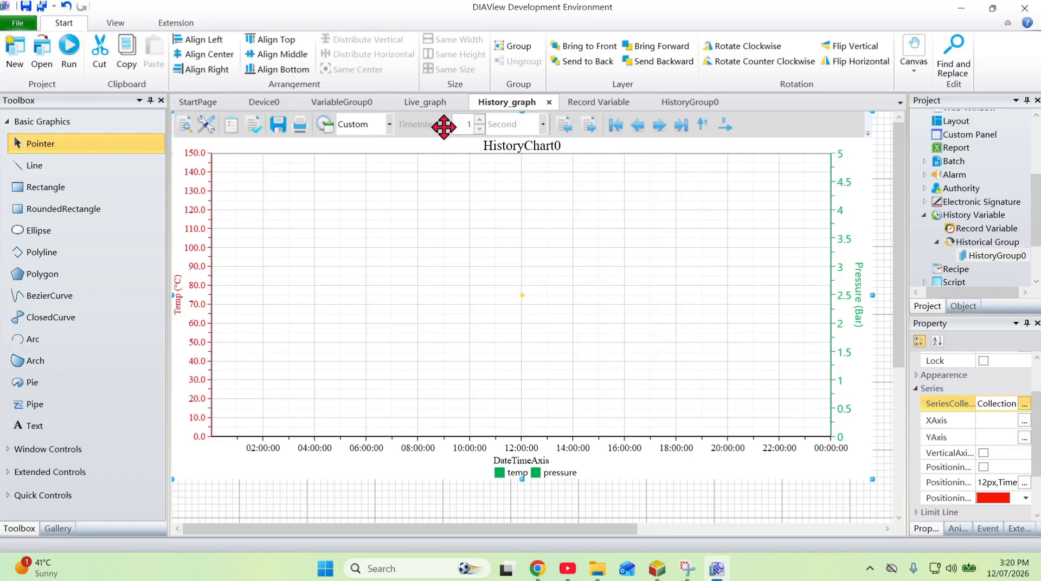
# Draw a button in the empty grid area below the chart in the Live_graph window
pyautogui.click(427, 103)
pyautogui.moveTo(627, 378); pyautogui.dragTo(328, 123)
pyautogui.scroll(-3, 590, 238)
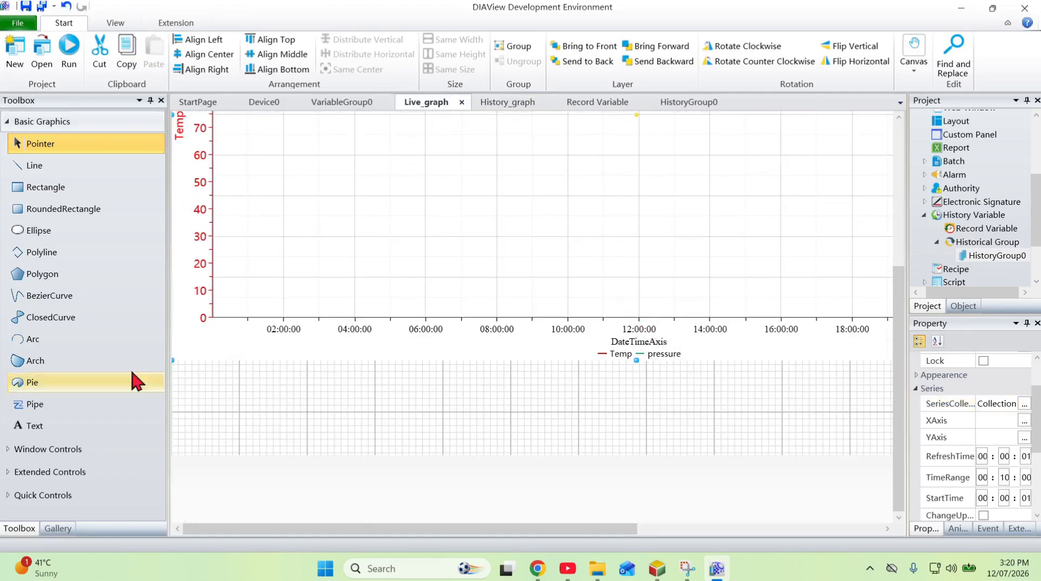
pyautogui.click(15, 123)
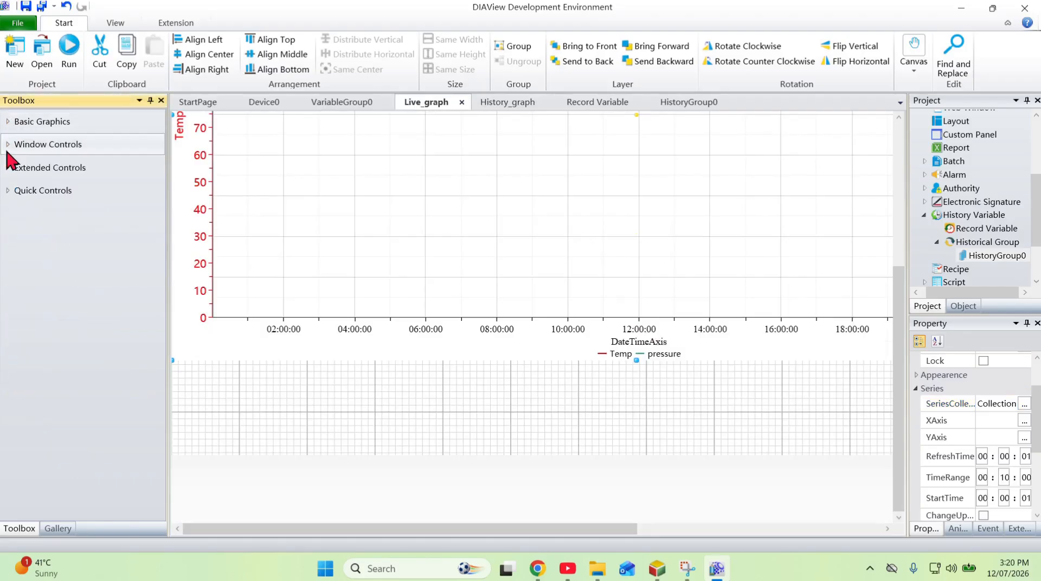
pyautogui.click(7, 150)
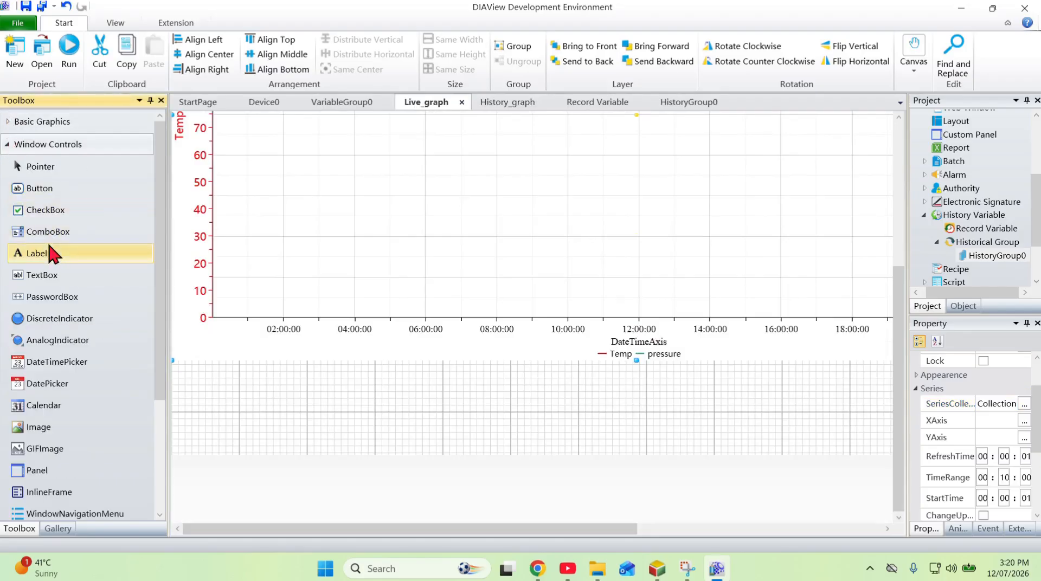
pyautogui.click(76, 185)
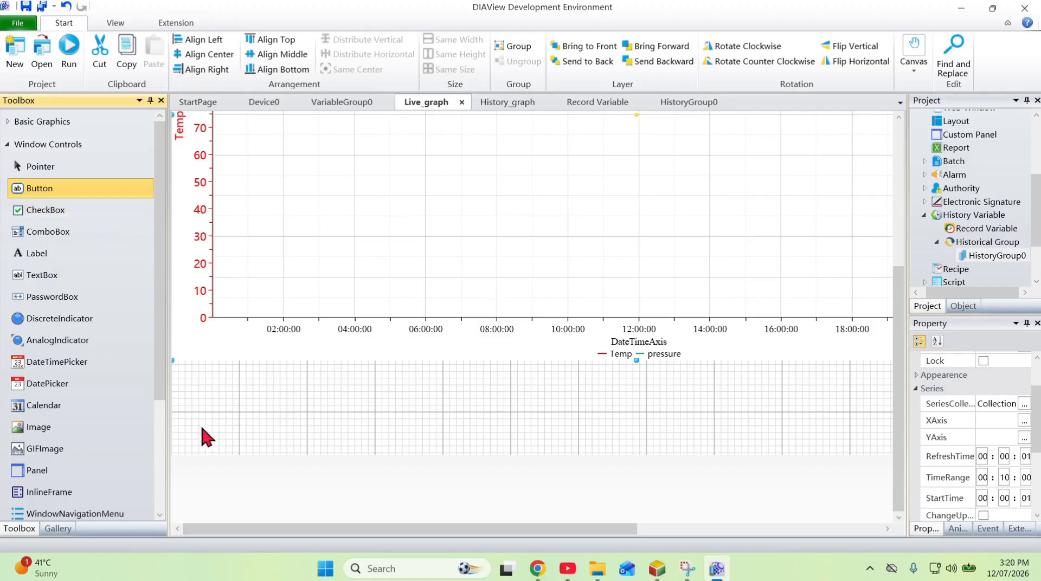
pyautogui.moveTo(187, 426)
pyautogui.mouseDown()
pyautogui.moveTo(281, 459)
pyautogui.moveTo(268, 456)
pyautogui.mouseUp()
pyautogui.click(436, 442)
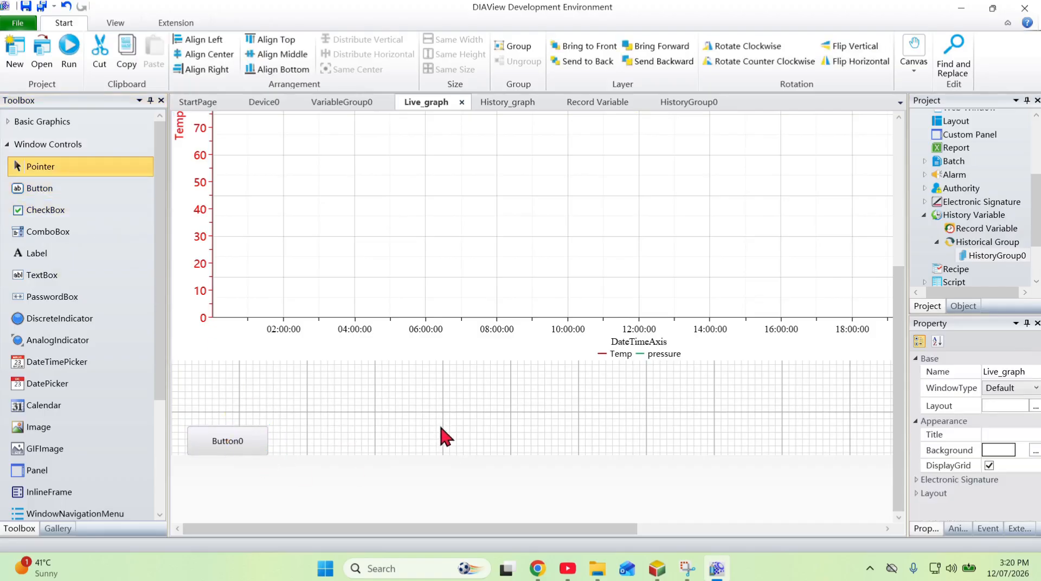
# Set the new button's text content to "Hist_graph"
pyautogui.click(915, 359)
pyautogui.click(915, 372)
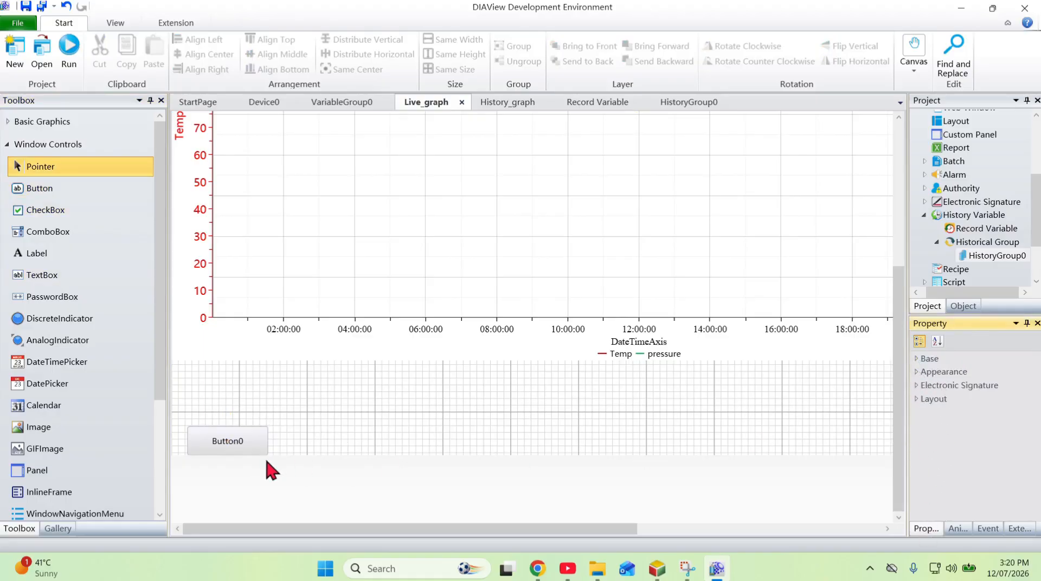
pyautogui.click(245, 448)
pyautogui.scroll(-4, 947, 454)
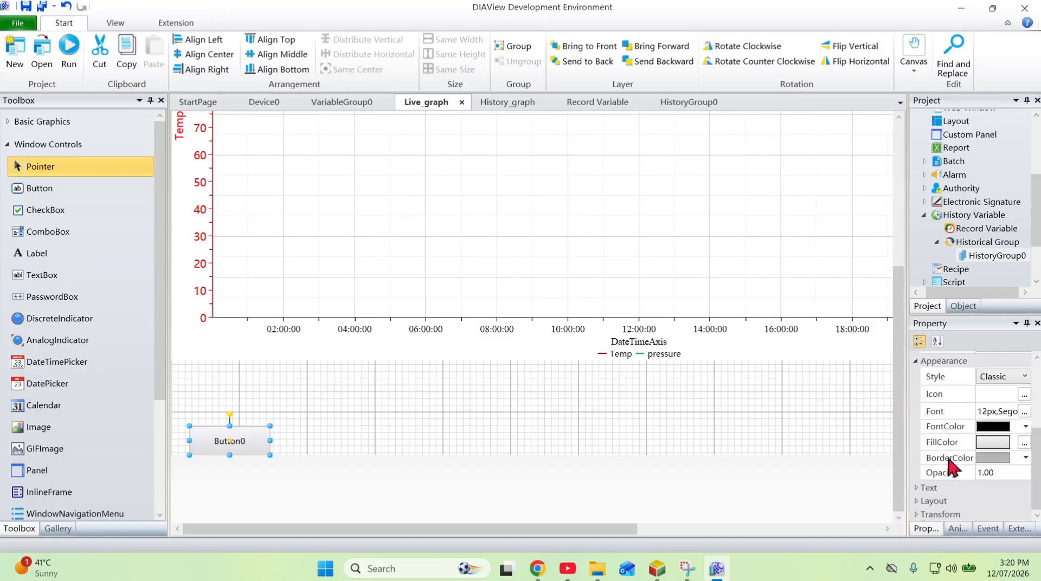
pyautogui.click(915, 487)
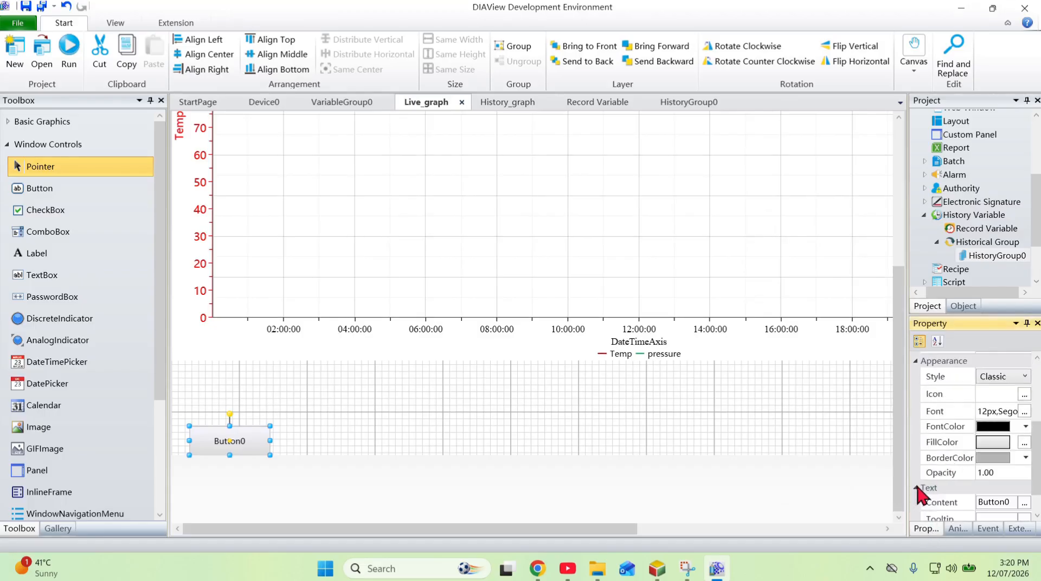
pyautogui.click(1011, 503)
pyautogui.doubleClick(1011, 503)
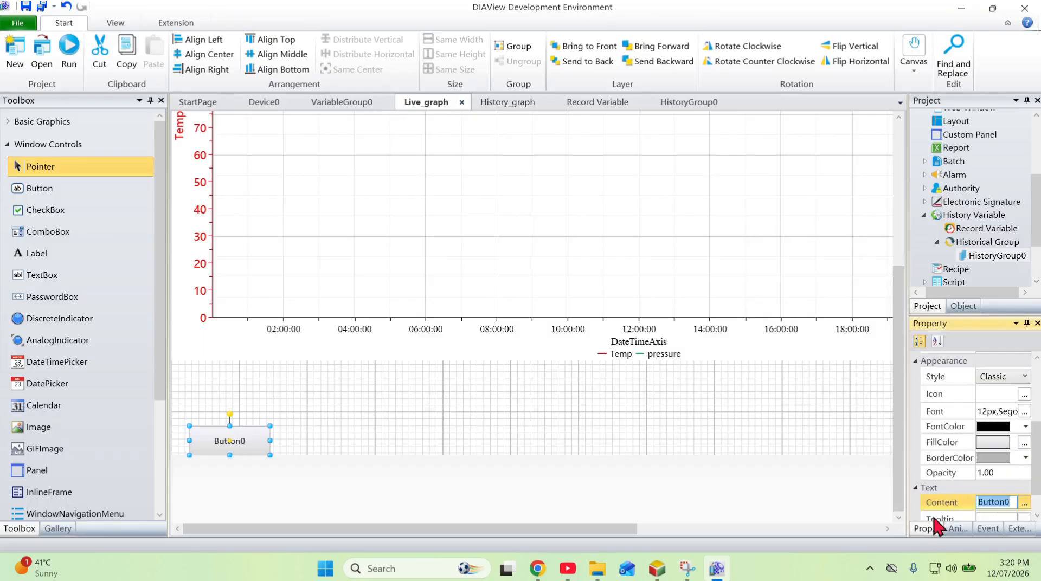
pyautogui.write('Hist_graph')
pyautogui.click(919, 526)
# Assign an open-window event to the Hist_graph button that opens the History_graph window
pyautogui.click(985, 528)
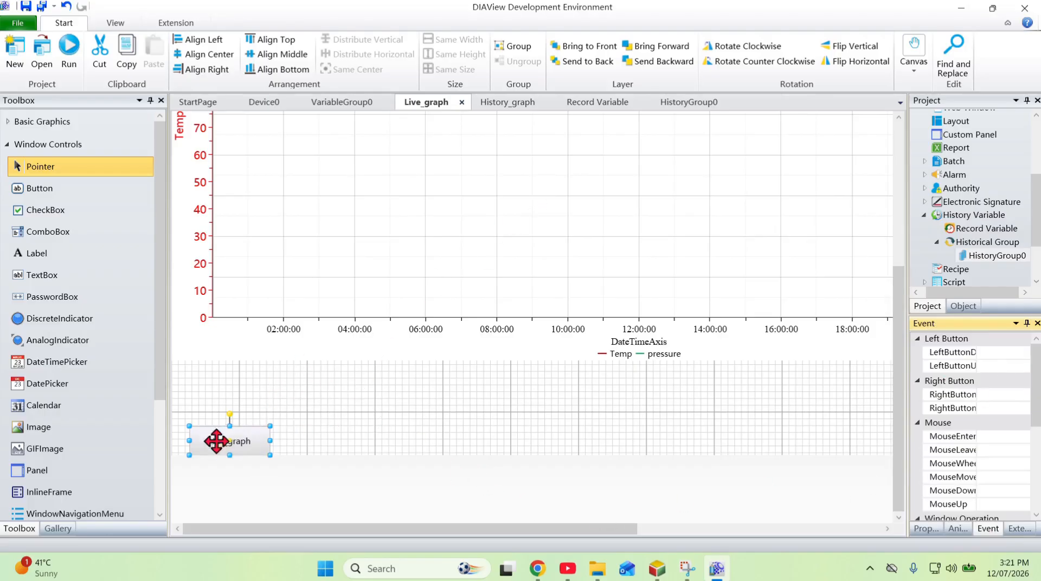
pyautogui.scroll(-3, 981, 420)
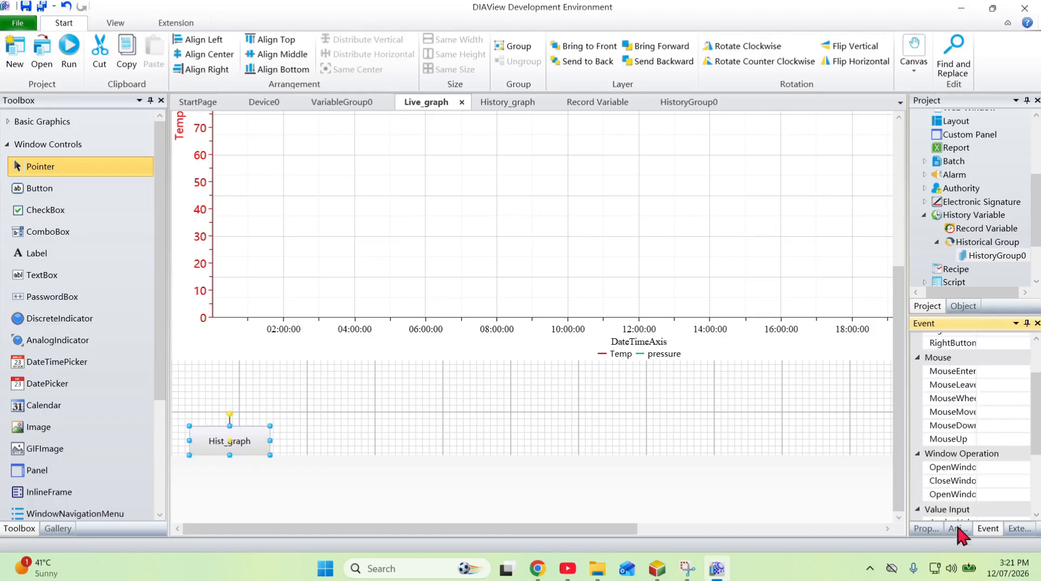
pyautogui.scroll(-2, 974, 461)
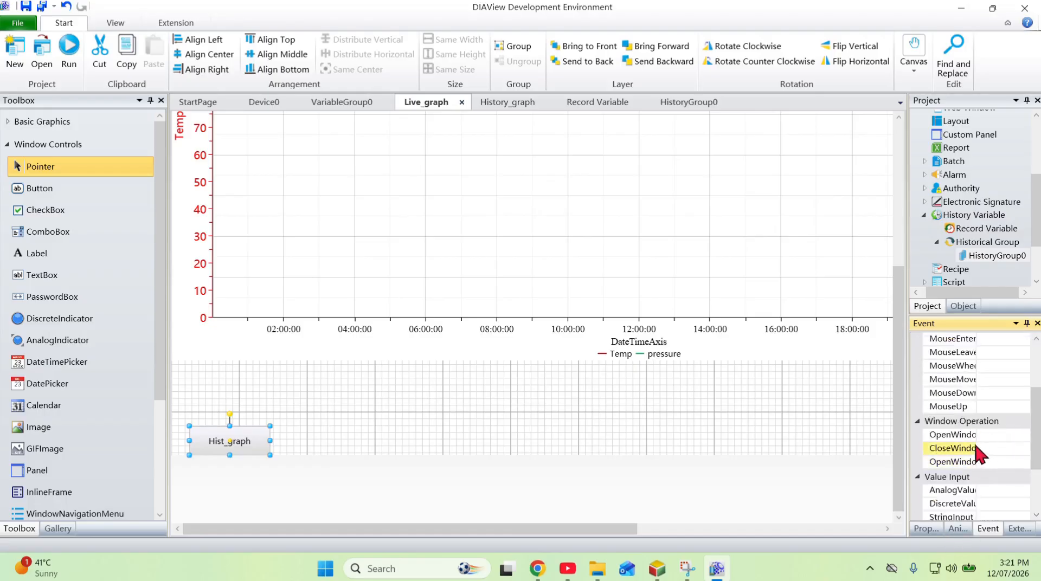
pyautogui.click(1023, 436)
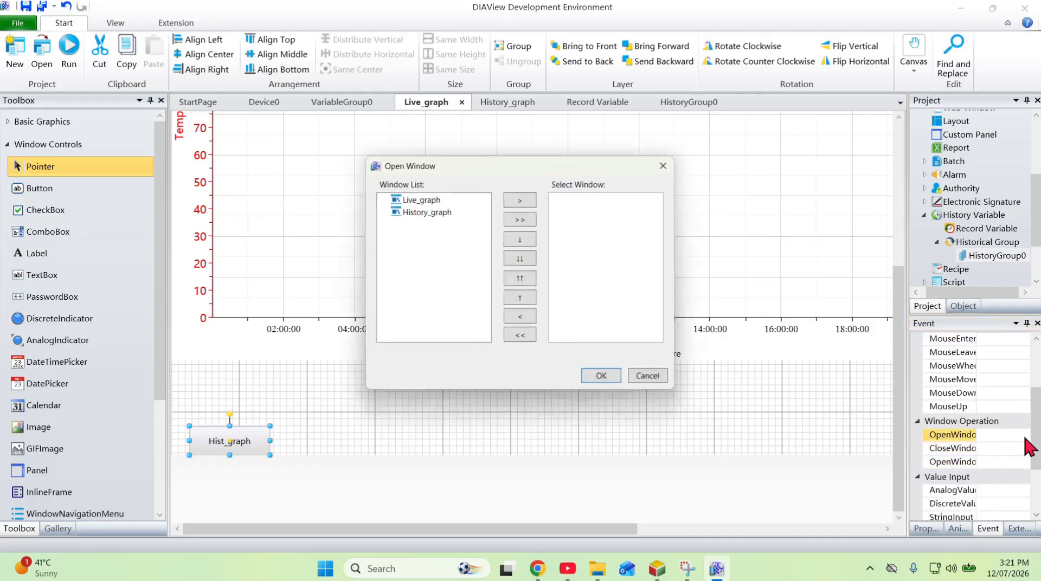
pyautogui.click(419, 219)
pyautogui.doubleClick(418, 215)
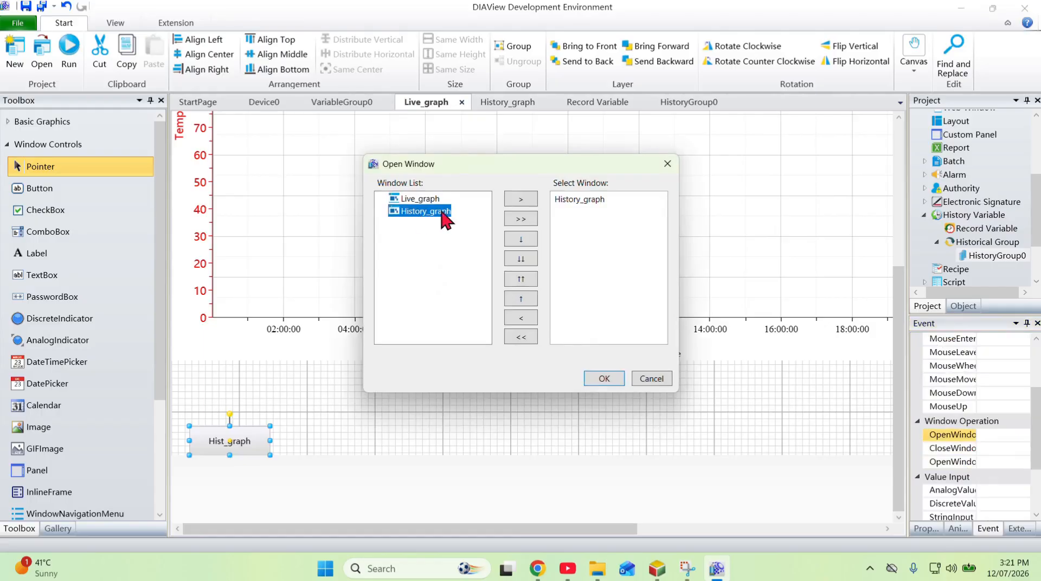
pyautogui.click(604, 379)
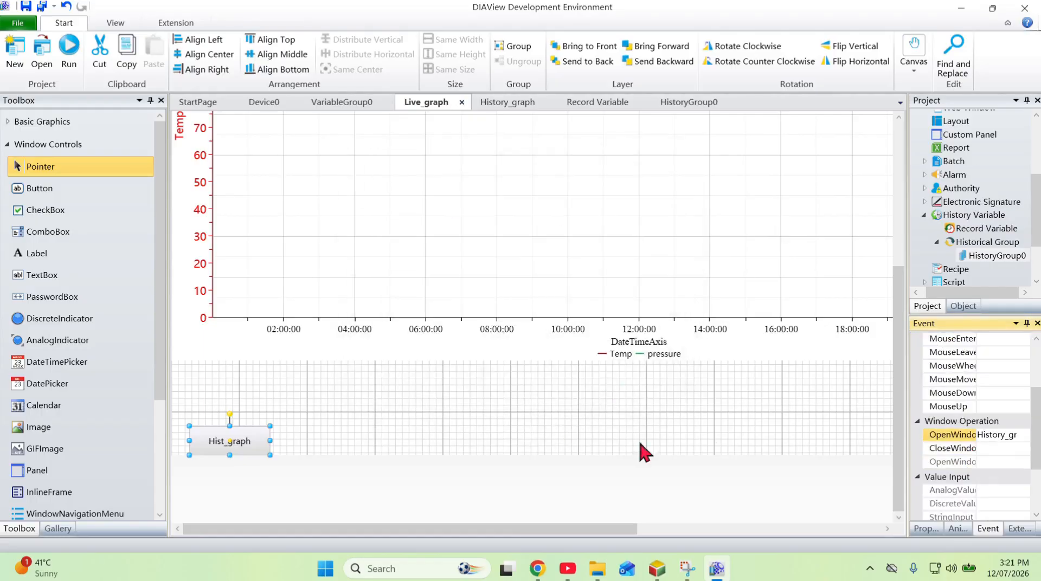
# Draw a button in the empty grid area below the history chart in the History_graph window
pyautogui.click(609, 431)
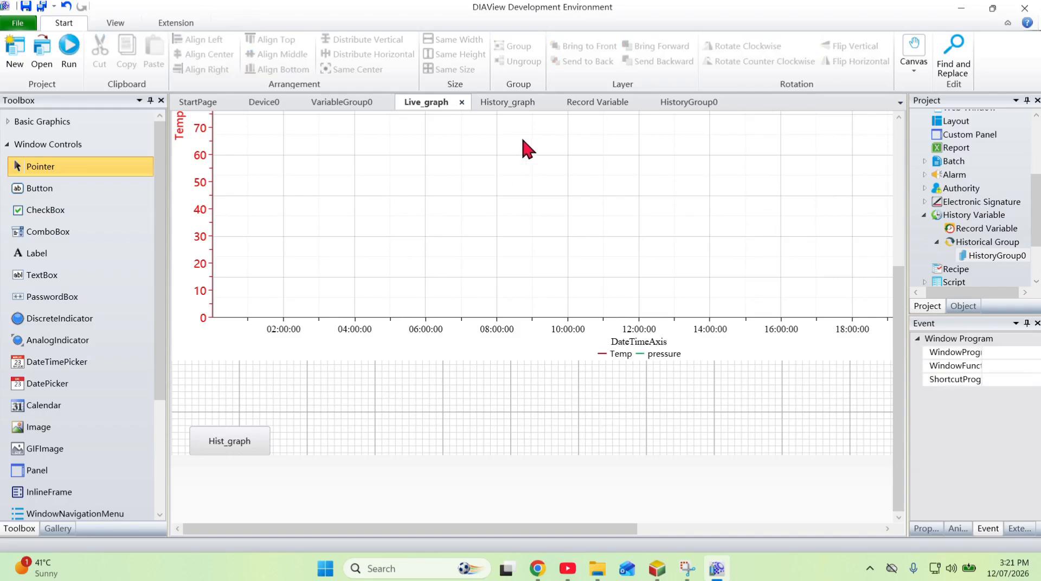
pyautogui.click(508, 103)
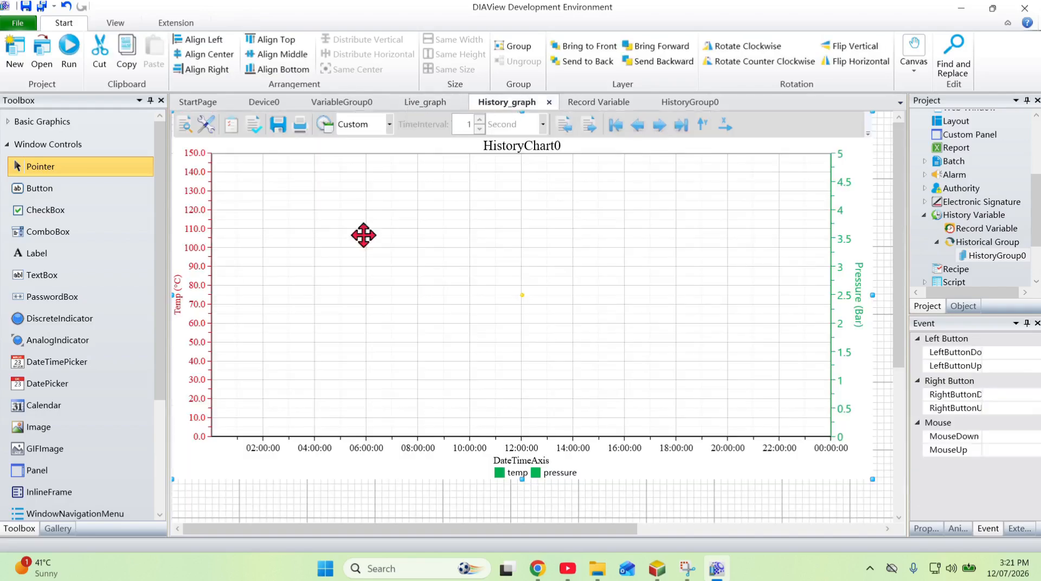
pyautogui.scroll(-3, 423, 421)
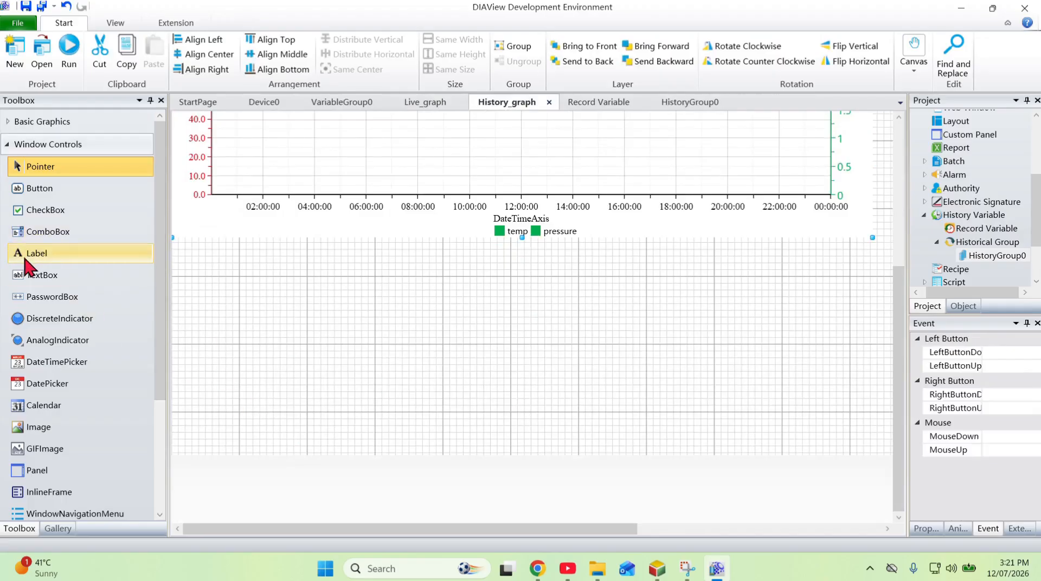
pyautogui.click(40, 191)
pyautogui.moveTo(189, 413); pyautogui.dragTo(313, 454)
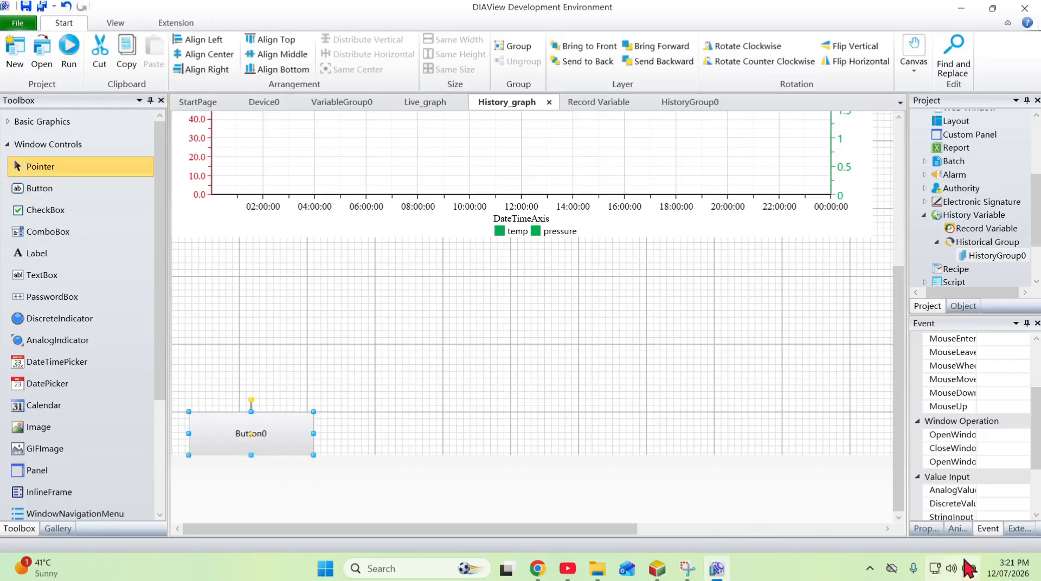
# Set the History_graph window's new button text content to "Live_graph"
pyautogui.click(925, 527)
pyautogui.scroll(-1, 962, 474)
pyautogui.click(989, 468)
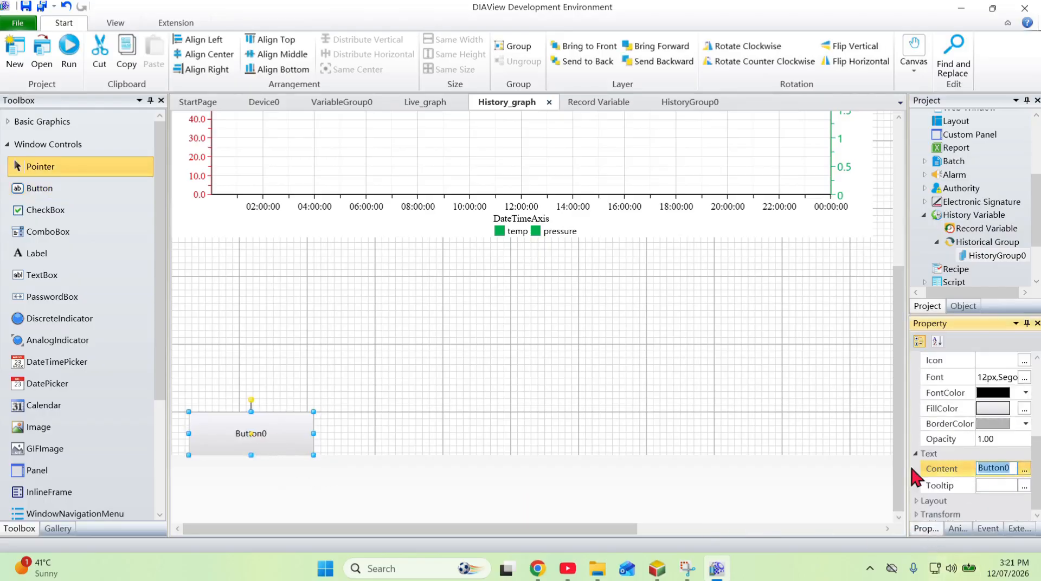
pyautogui.write('Li')
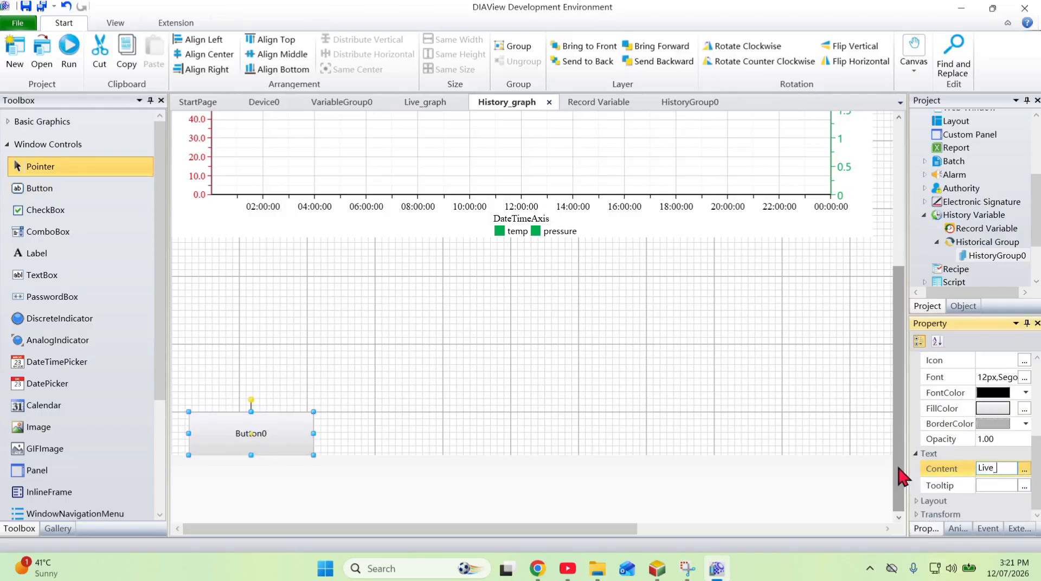
pyautogui.write('ve_graph')
# Assign an open-window event to the Live_graph button that opens the Live_graph window
pyautogui.click(988, 529)
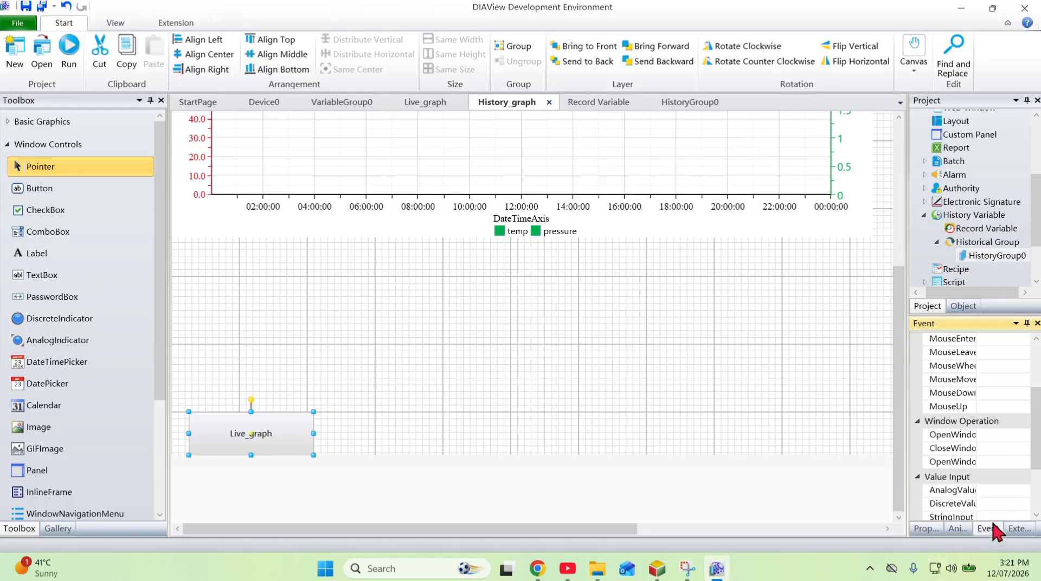
pyautogui.click(1033, 434)
pyautogui.click(1032, 434)
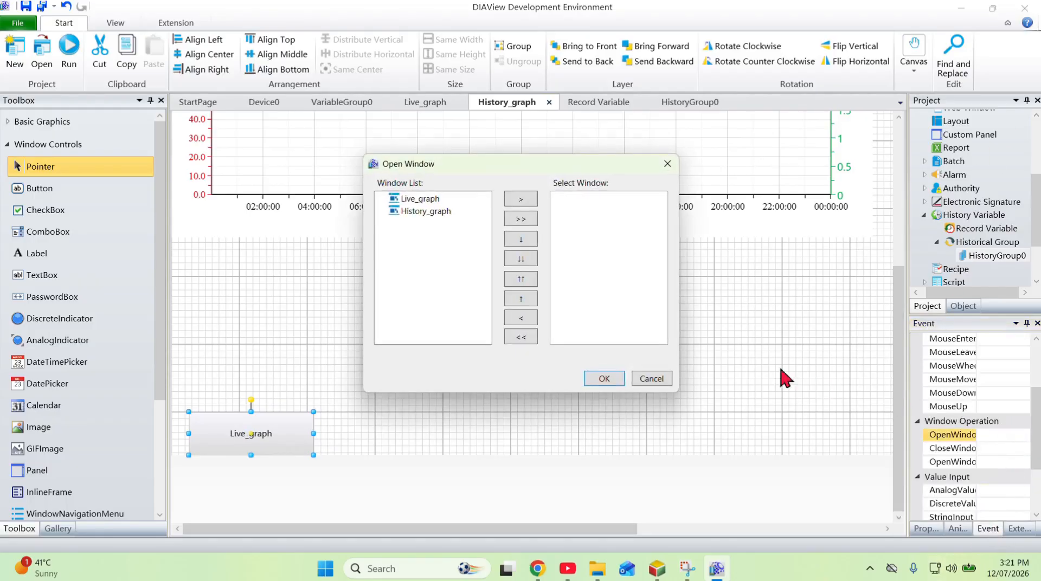
pyautogui.doubleClick(428, 198)
pyautogui.click(603, 378)
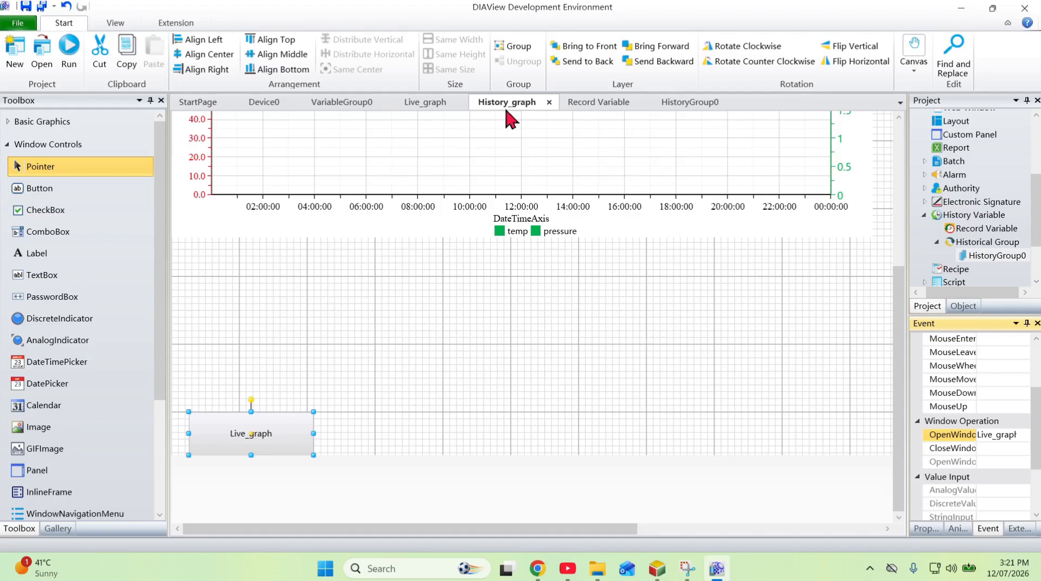
# Open the database configuration of Record Variable and choose SQLite as the database type
pyautogui.scroll(5, 593, 189)
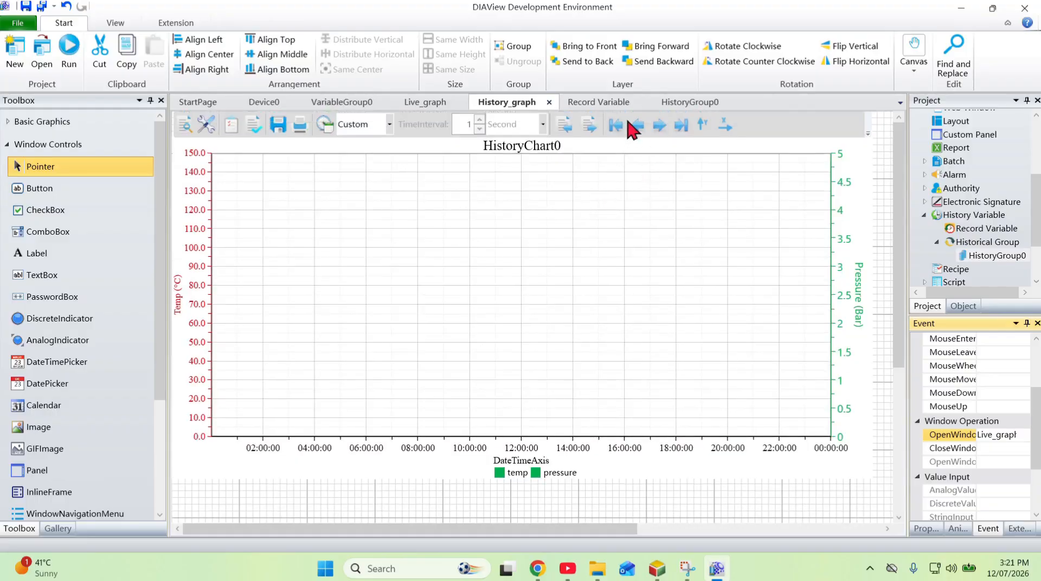
pyautogui.click(965, 230)
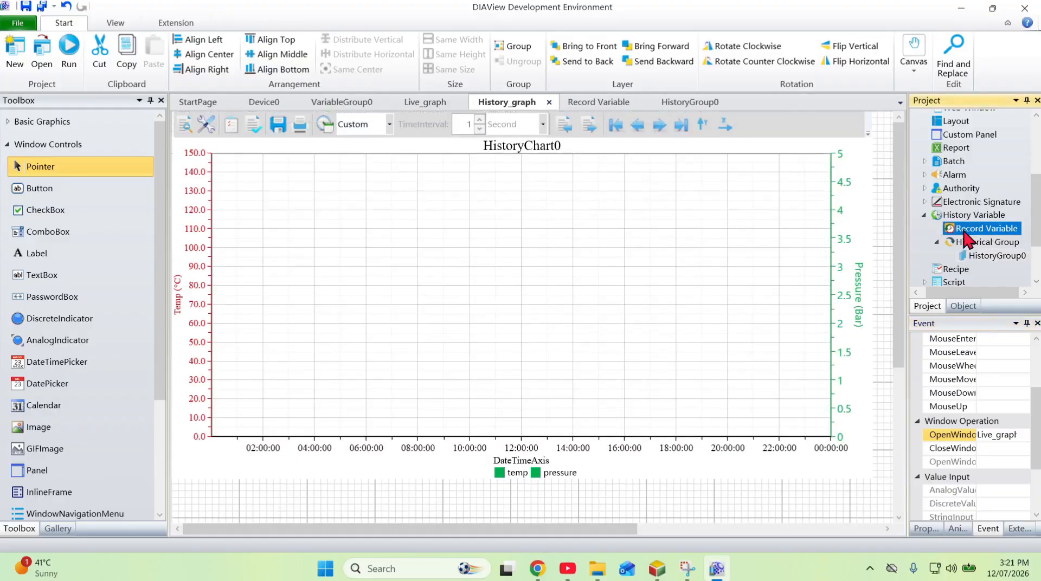
pyautogui.rightClick(990, 234)
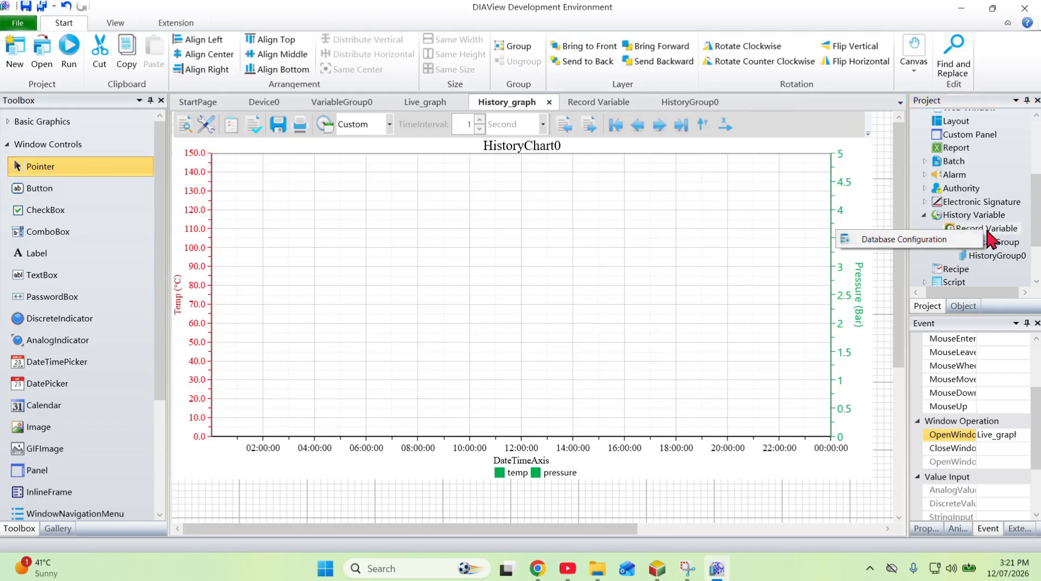
pyautogui.click(924, 243)
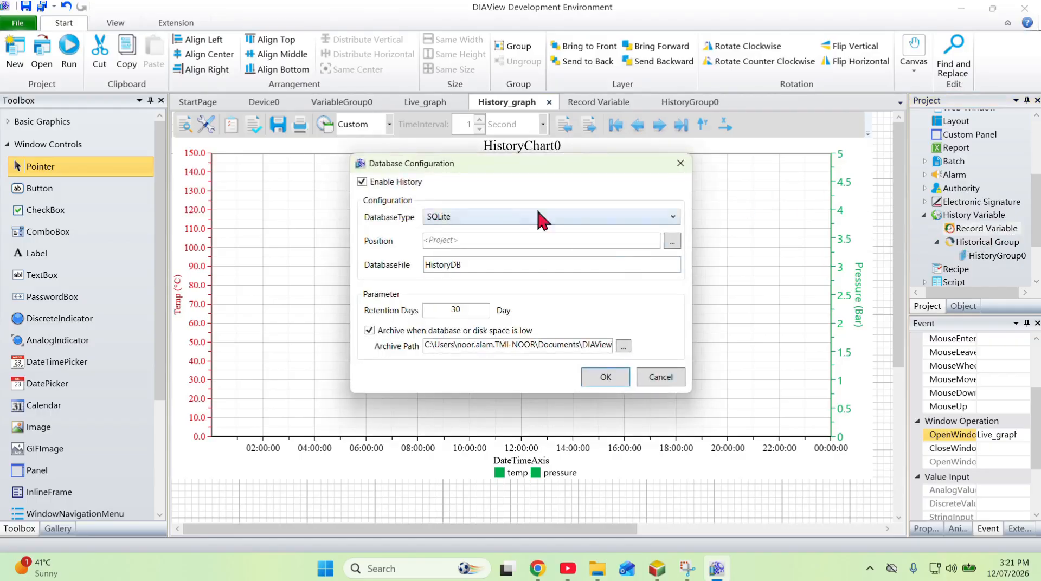
pyautogui.click(672, 217)
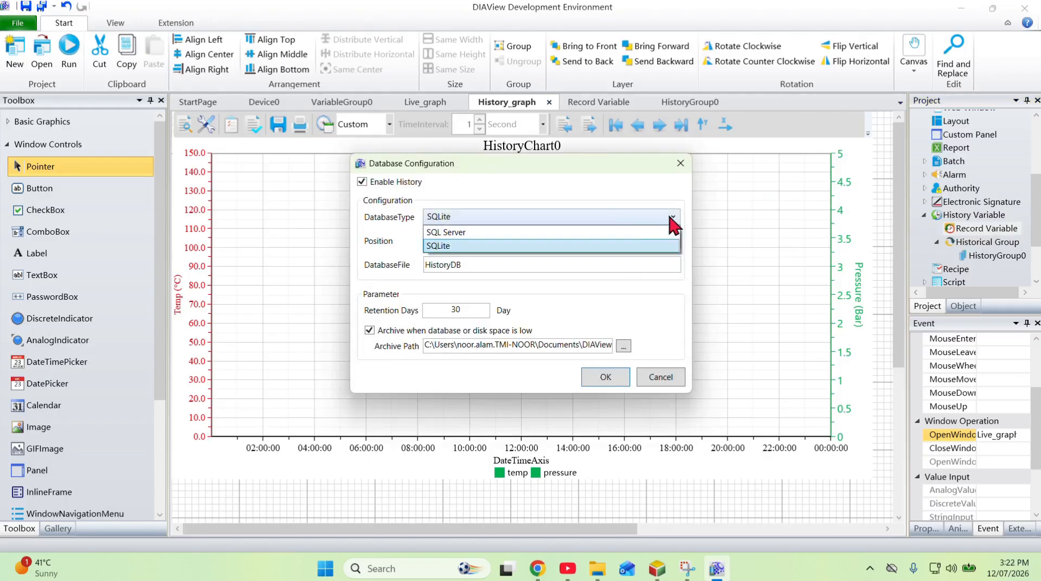
pyautogui.click(488, 245)
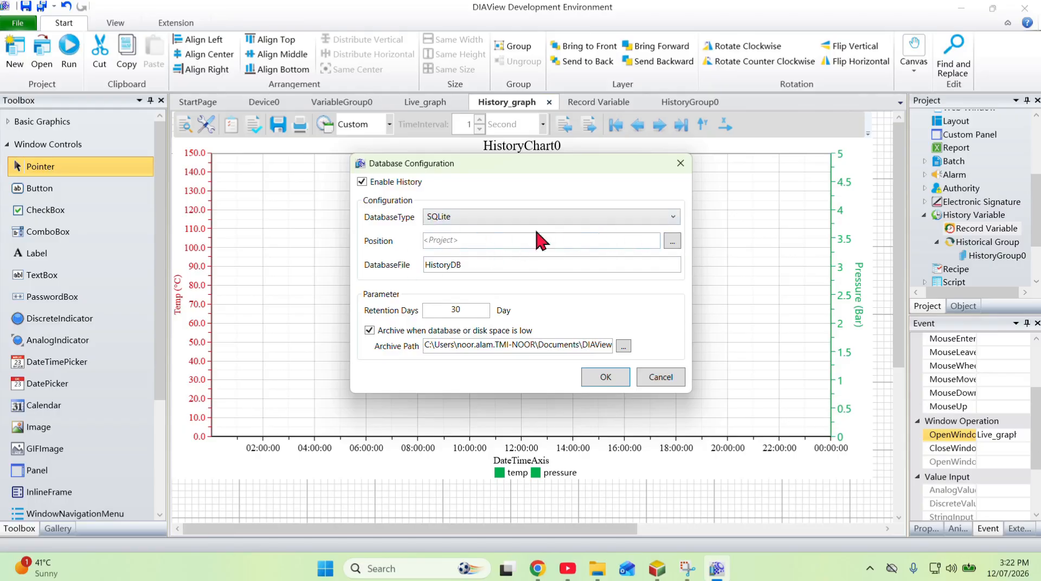
# Create a folder named "Graph" on the desktop while choosing the new folder as the record variable database position
pyautogui.click(672, 241)
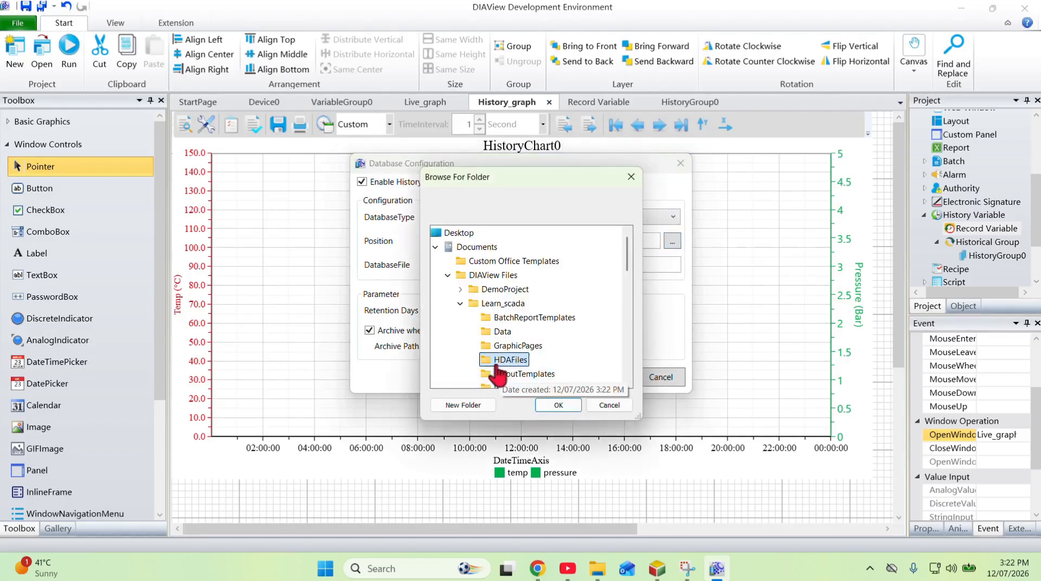
pyautogui.click(542, 408)
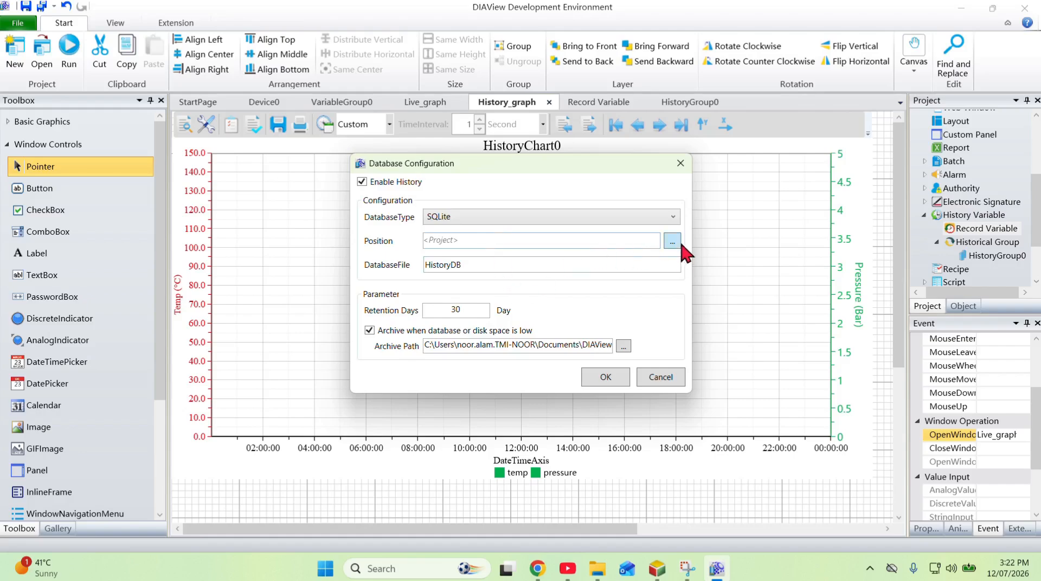
pyautogui.click(672, 241)
pyautogui.scroll(-1, 546, 348)
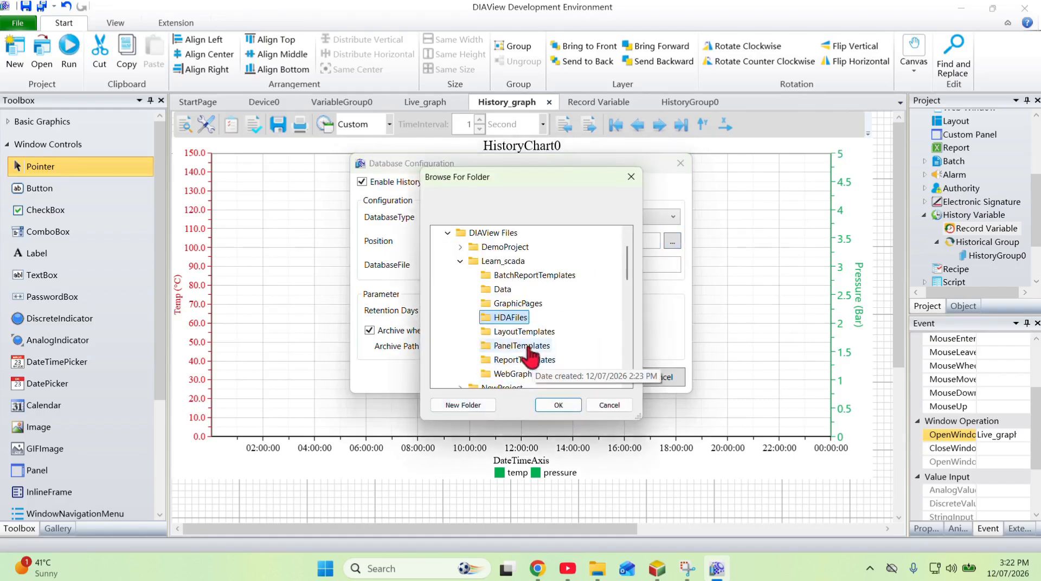
pyautogui.scroll(1, 510, 304)
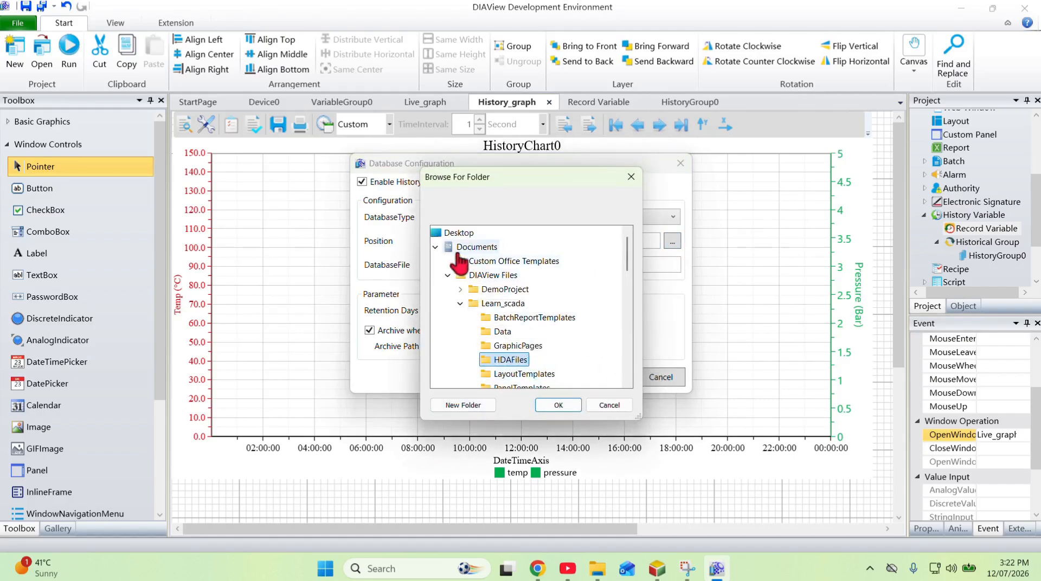
pyautogui.click(447, 235)
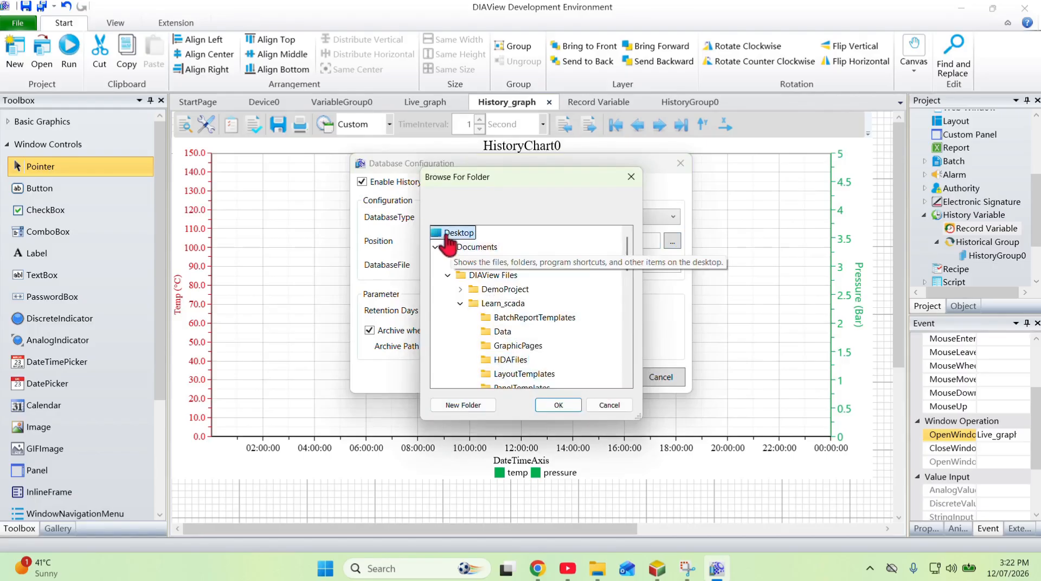
pyautogui.click(463, 406)
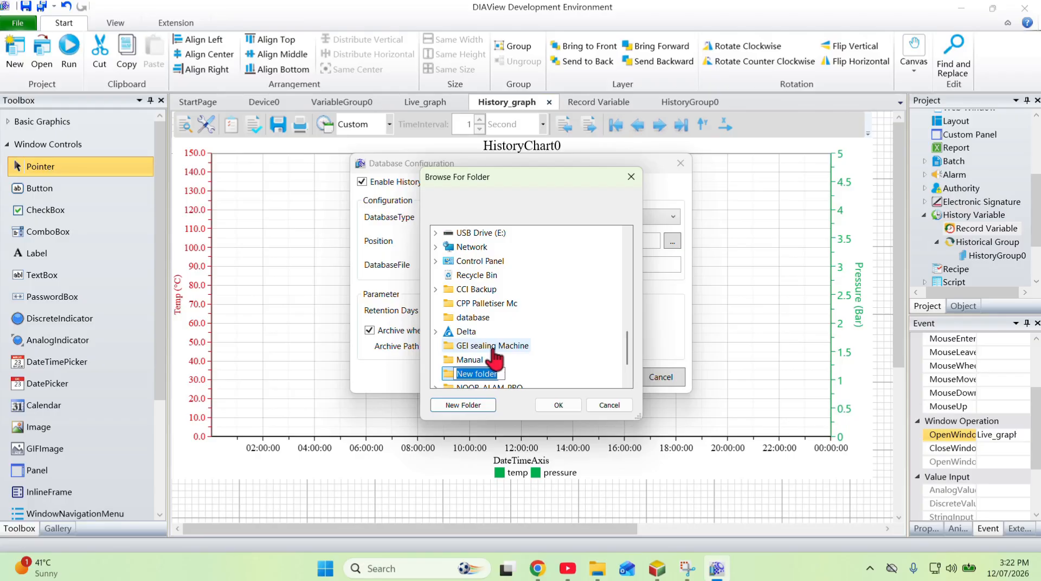
pyautogui.write('Graph')
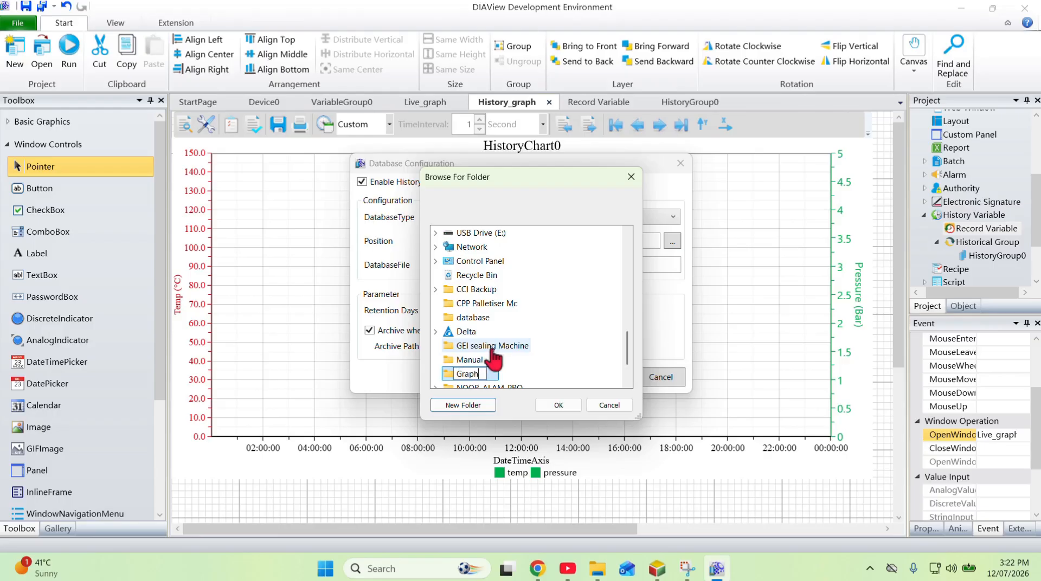
pyautogui.click(558, 405)
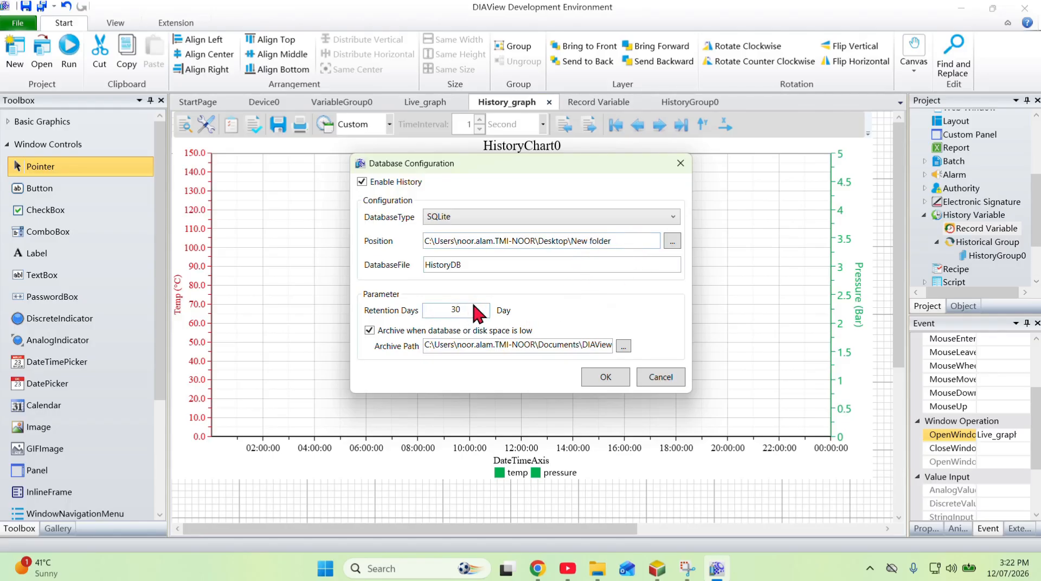
# Keep the retention period at 30 days and confirm the Record Variable database configuration
pyautogui.moveTo(443, 310); pyautogui.dragTo(487, 313)
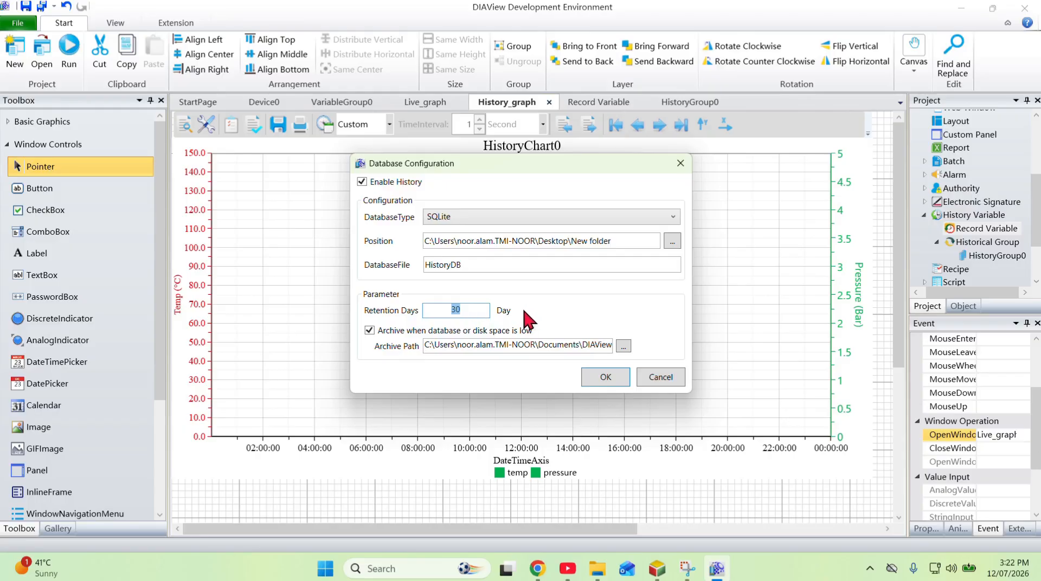
pyautogui.click(429, 312)
pyautogui.click(603, 378)
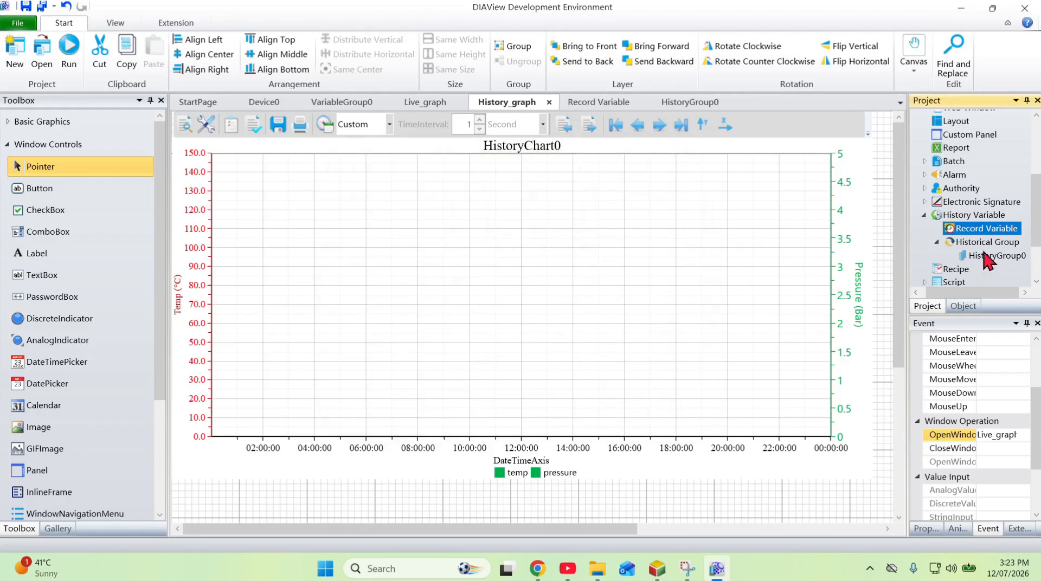
# Open the database configuration of HistoryGroup0 and change its database type to SQLite
pyautogui.rightClick(1003, 243)
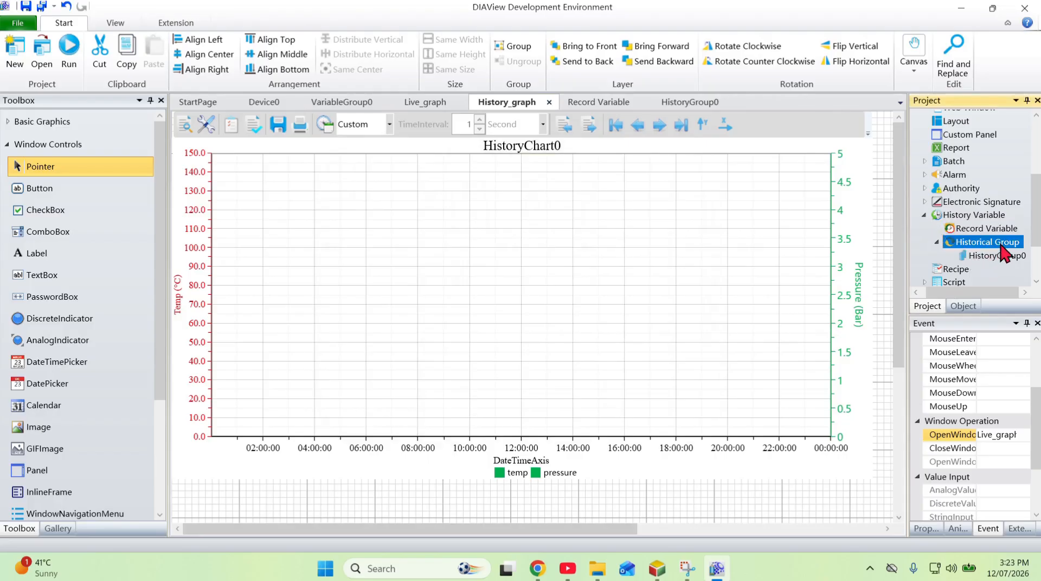
pyautogui.click(1011, 256)
pyautogui.rightClick(1011, 256)
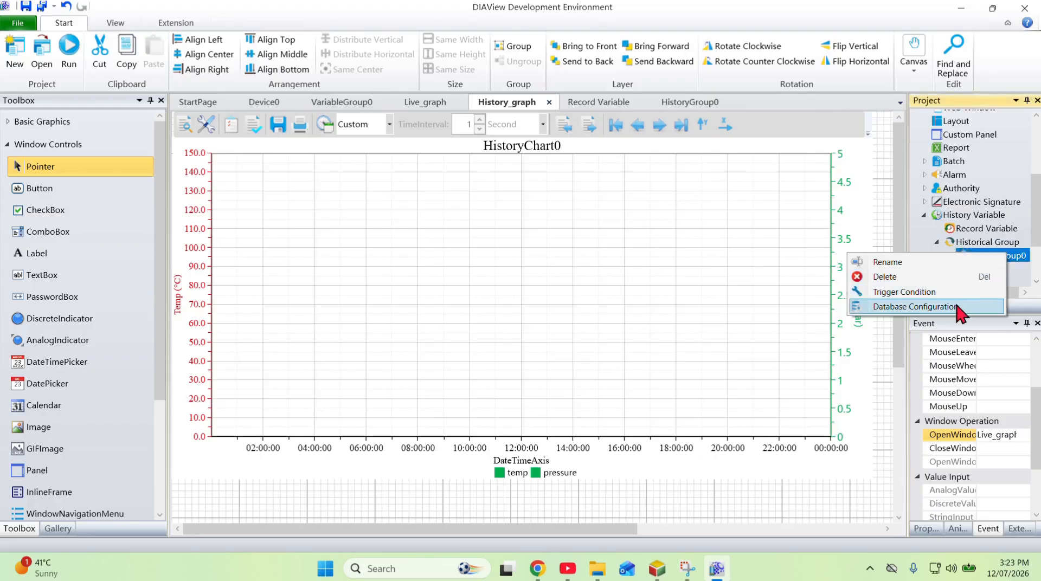
pyautogui.click(915, 306)
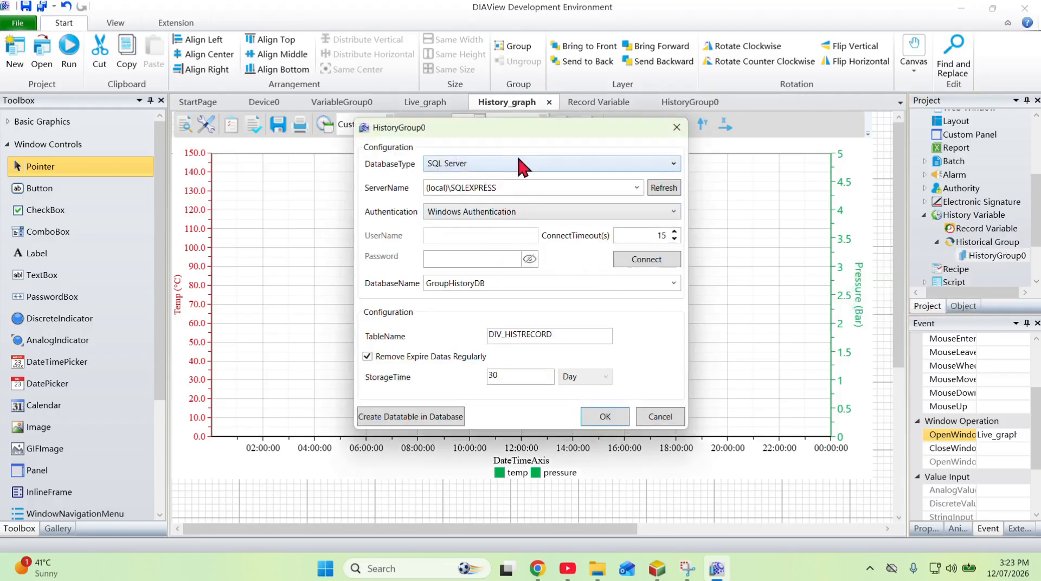
pyautogui.click(578, 163)
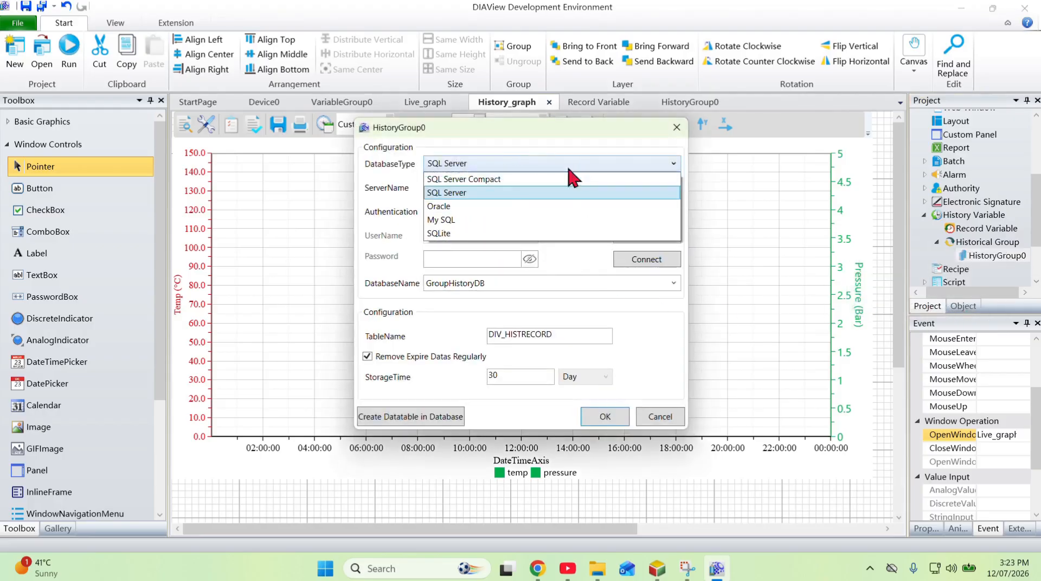
pyautogui.click(457, 232)
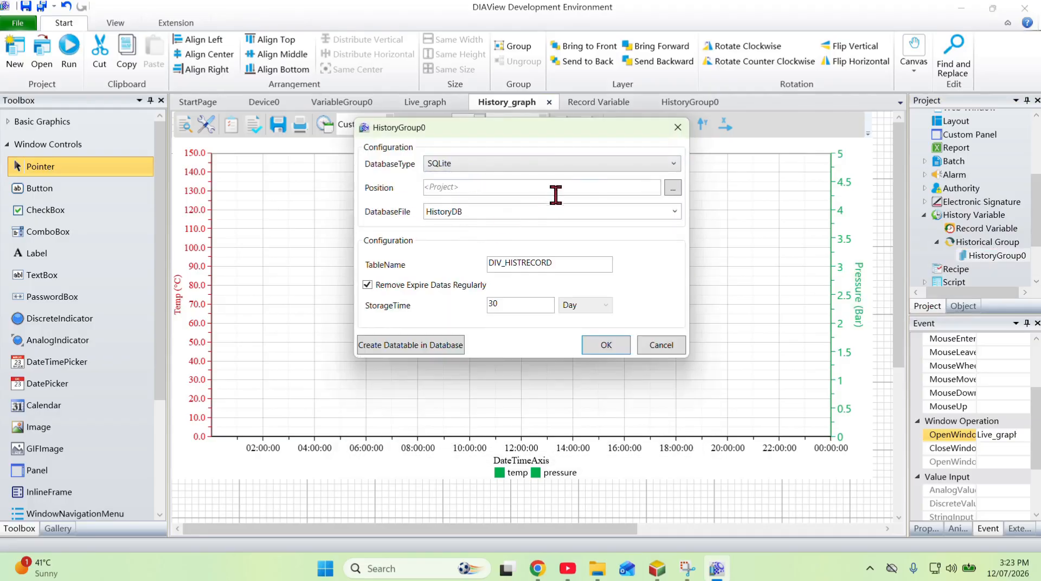
# Create a folder named "Histgraph" on the desktop and use it as HistoryGroup0's database position
pyautogui.click(672, 187)
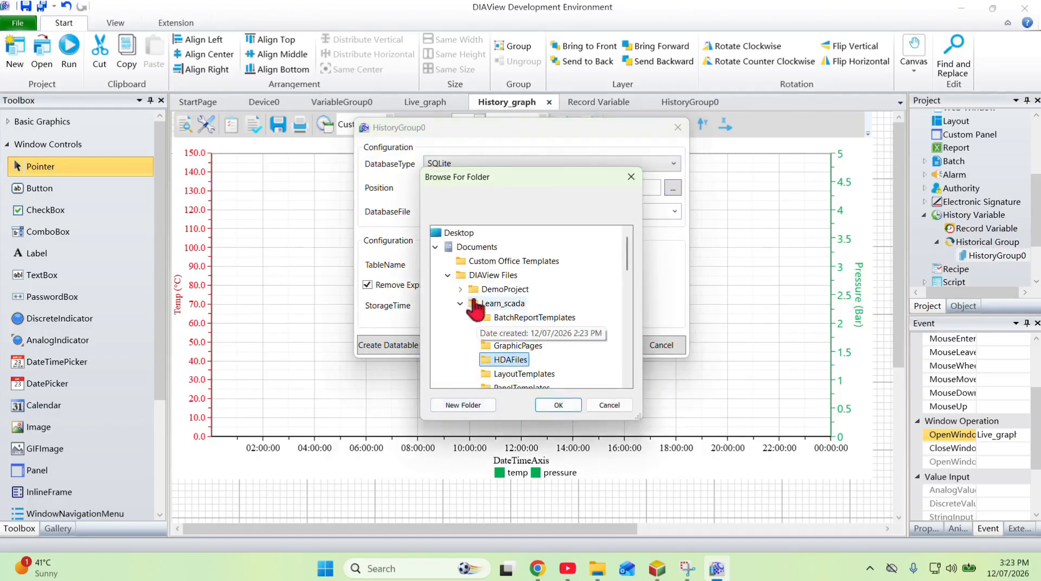
pyautogui.click(444, 232)
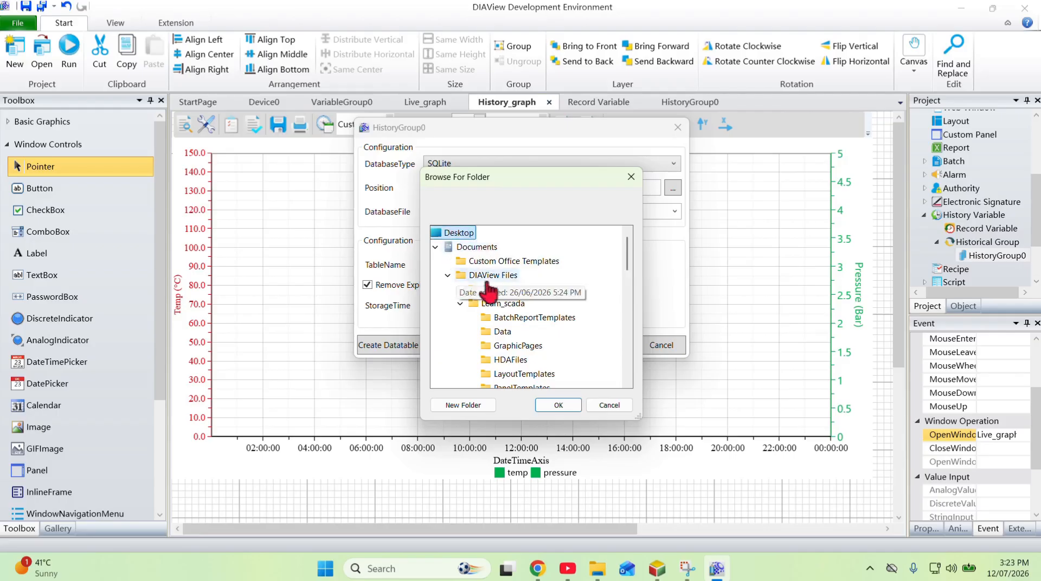
pyautogui.click(469, 405)
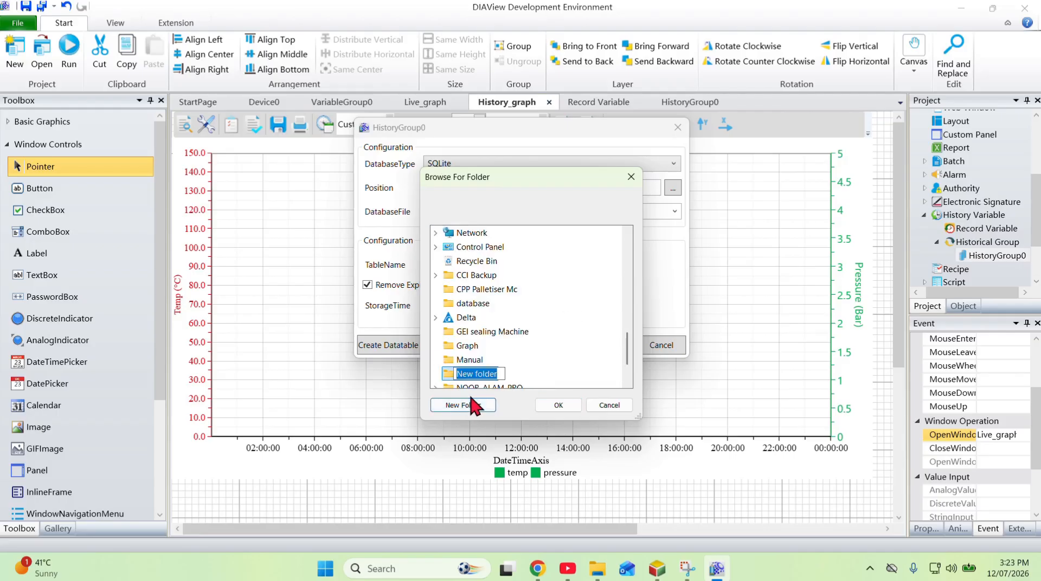
pyautogui.write('Histgraph')
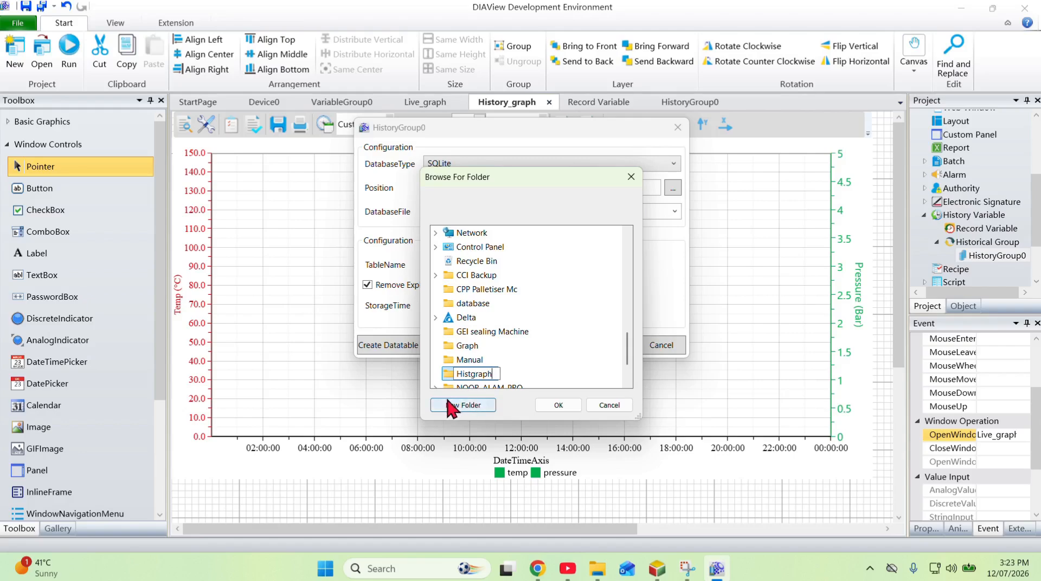
pyautogui.click(546, 407)
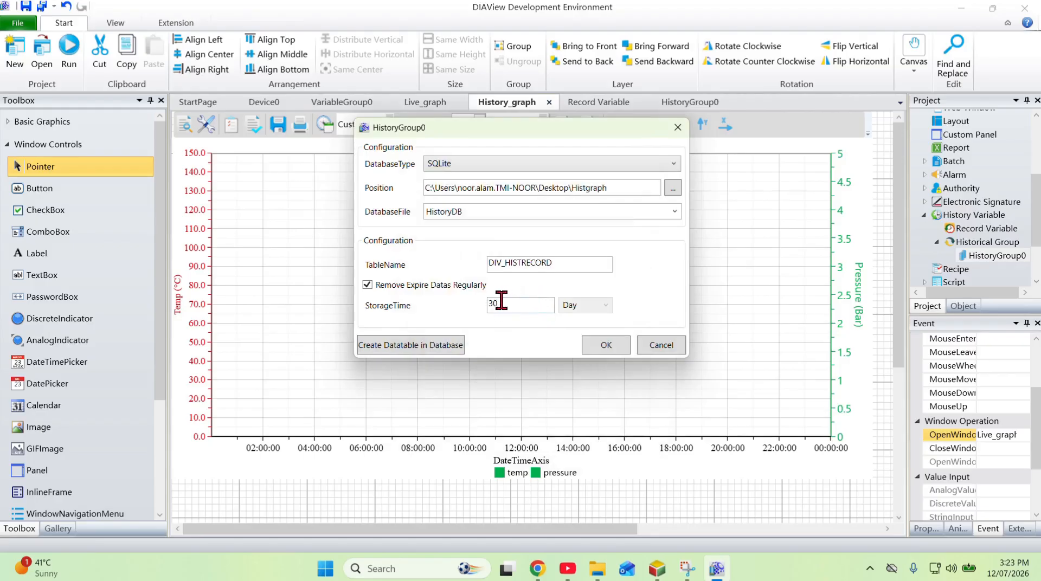
# Create the datatable in HistoryGroup0's SQLite database and confirm its database configuration
pyautogui.click(422, 346)
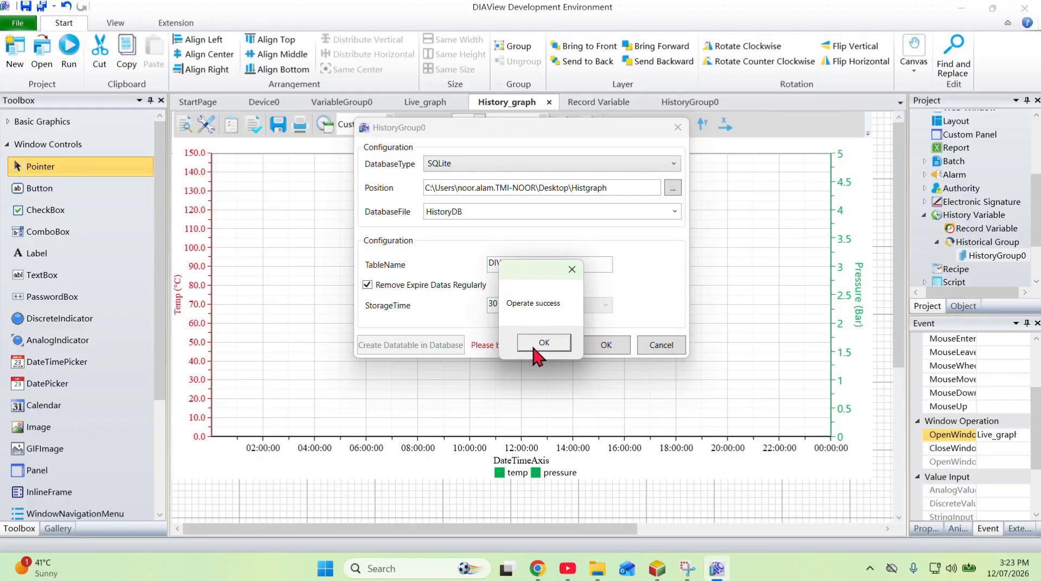
pyautogui.click(543, 343)
pyautogui.click(606, 345)
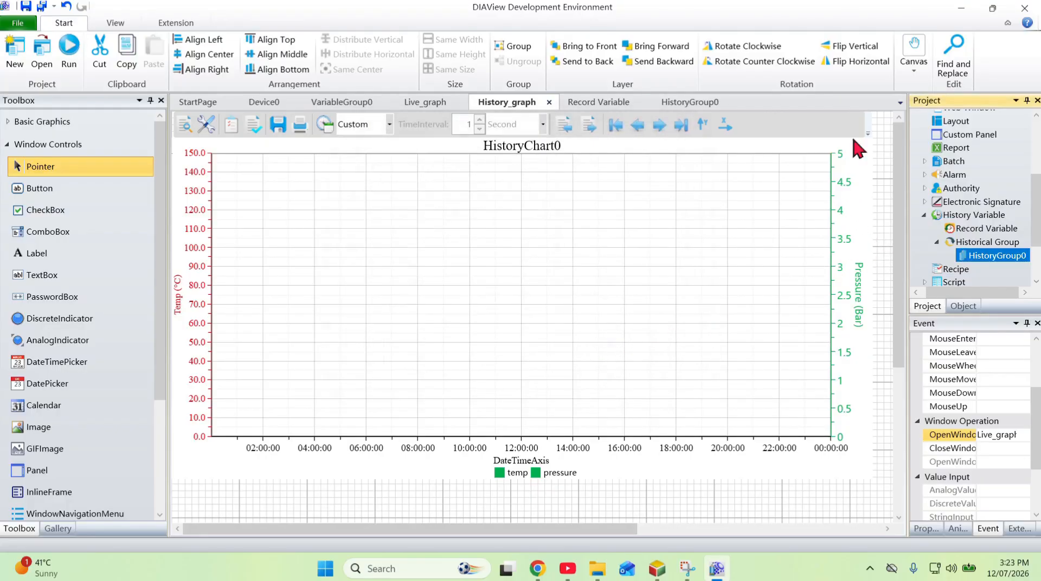
# Collapse the History Variable branch of the project tree and add a new report to the project
pyautogui.click(758, 106)
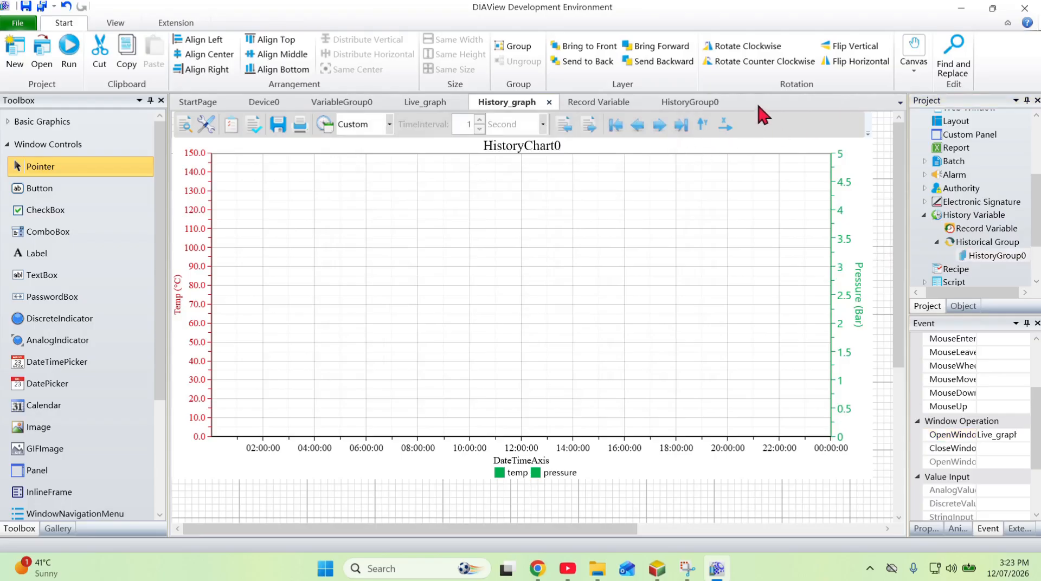
pyautogui.click(677, 103)
pyautogui.click(973, 215)
pyautogui.click(924, 214)
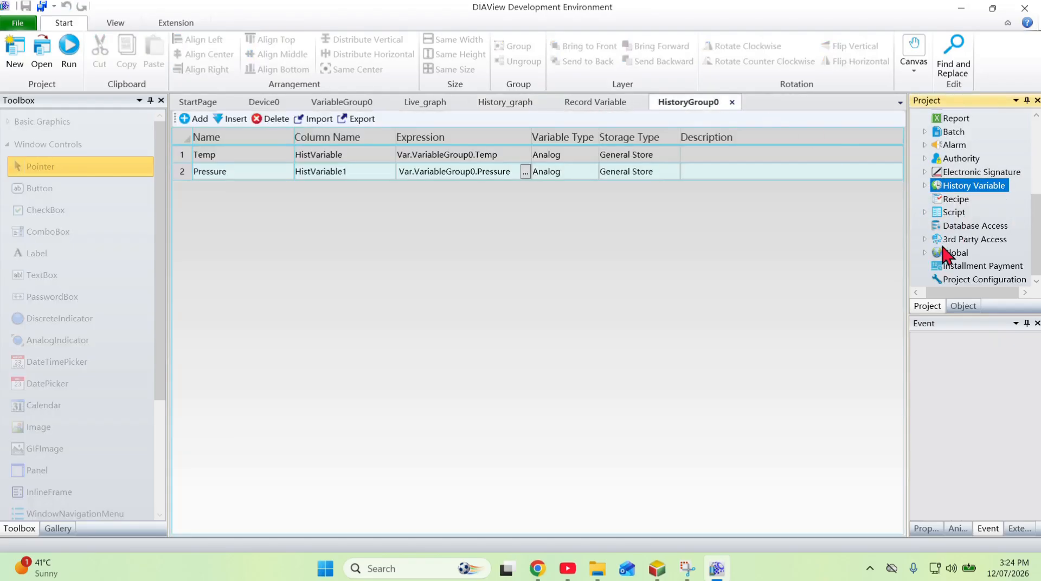
pyautogui.scroll(2, 949, 252)
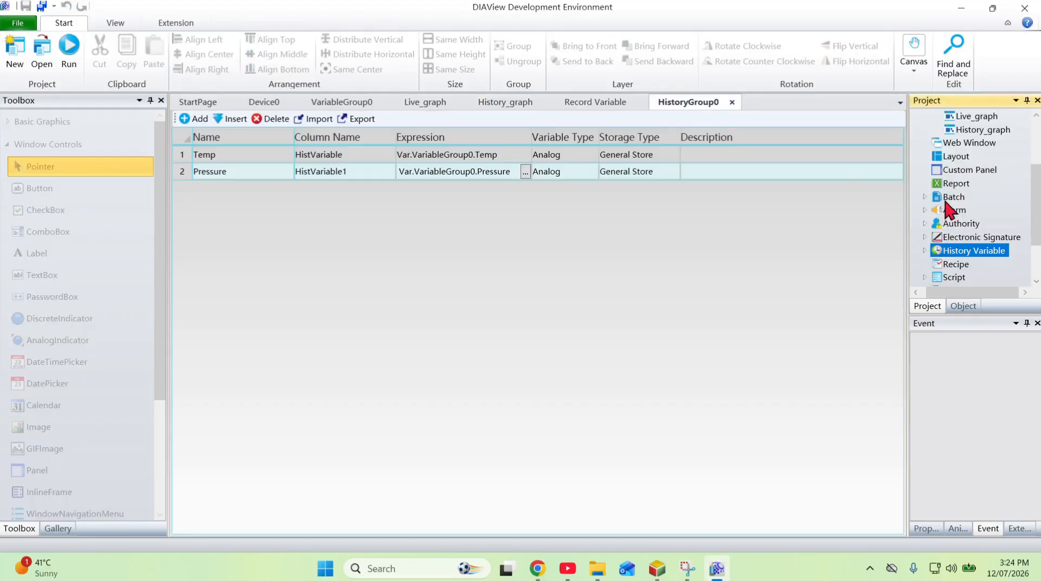
pyautogui.click(956, 186)
pyautogui.rightClick(957, 185)
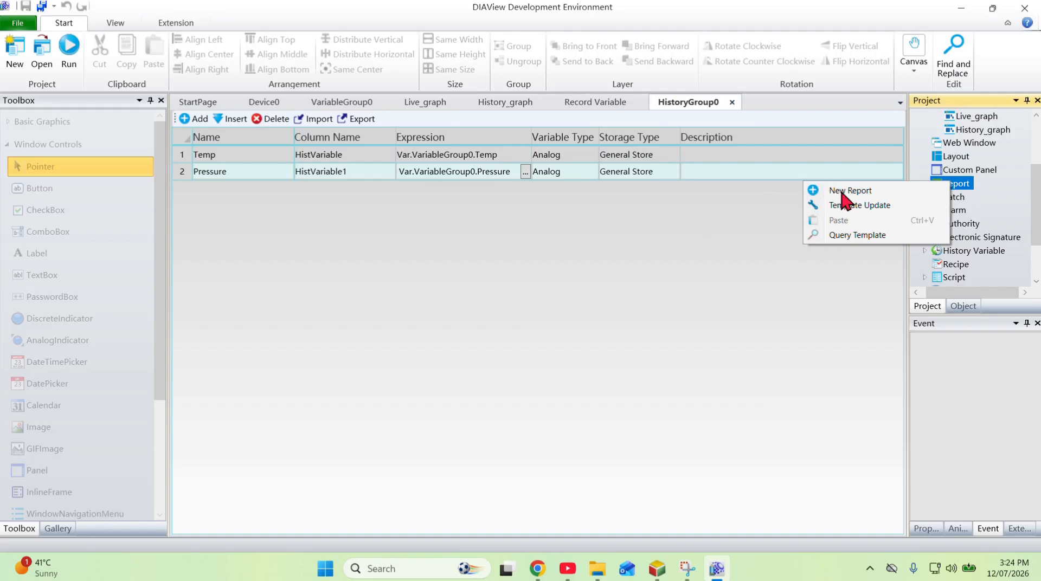
pyautogui.click(818, 191)
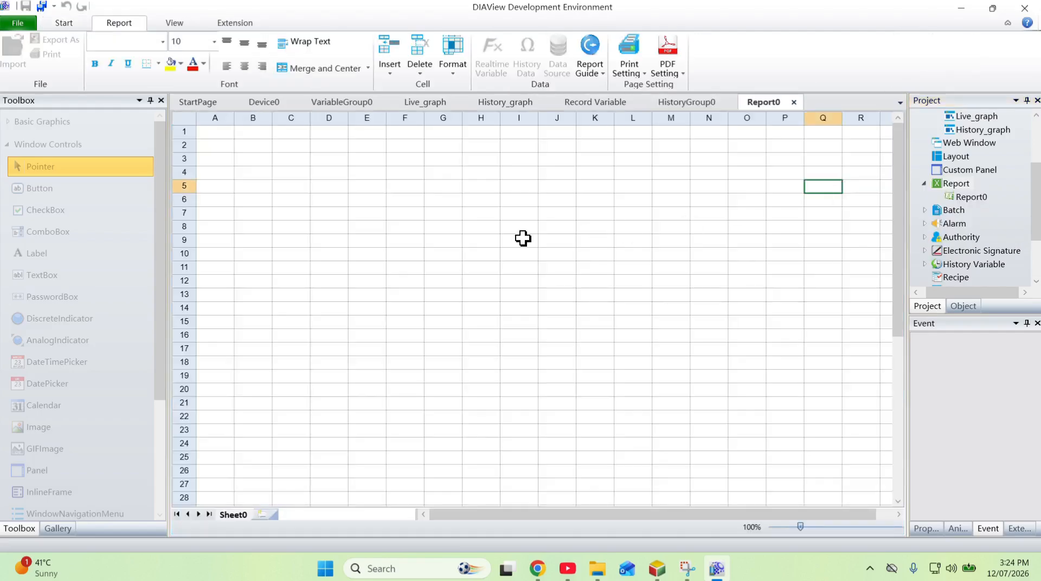
# Enter the headings "Date & Time", "Temp (°C)" and "Pressure" in cells A1, B1 and C1 of the report
pyautogui.doubleClick(210, 132)
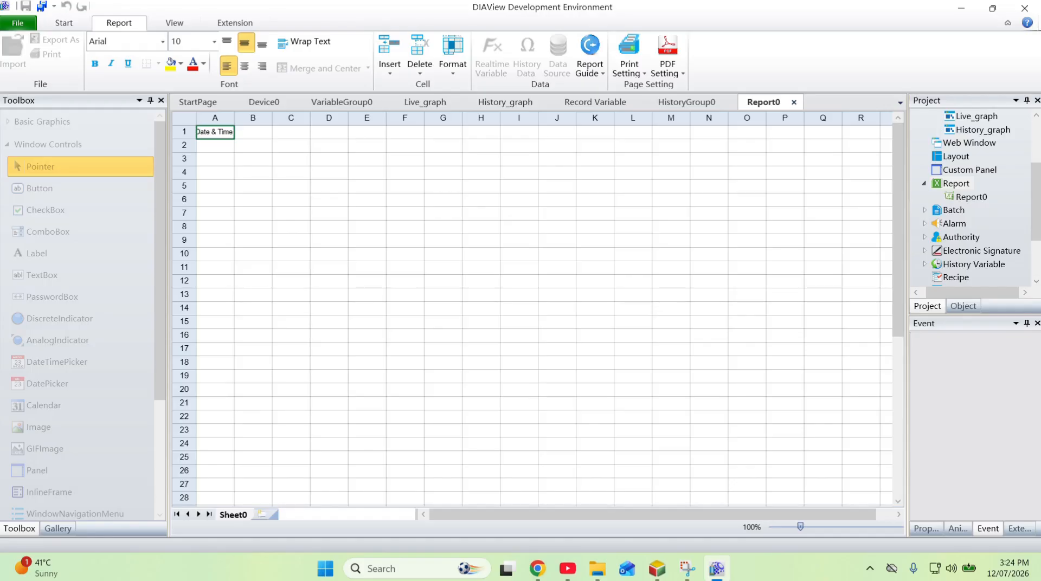
pyautogui.click(253, 133)
pyautogui.write('Temp (°')
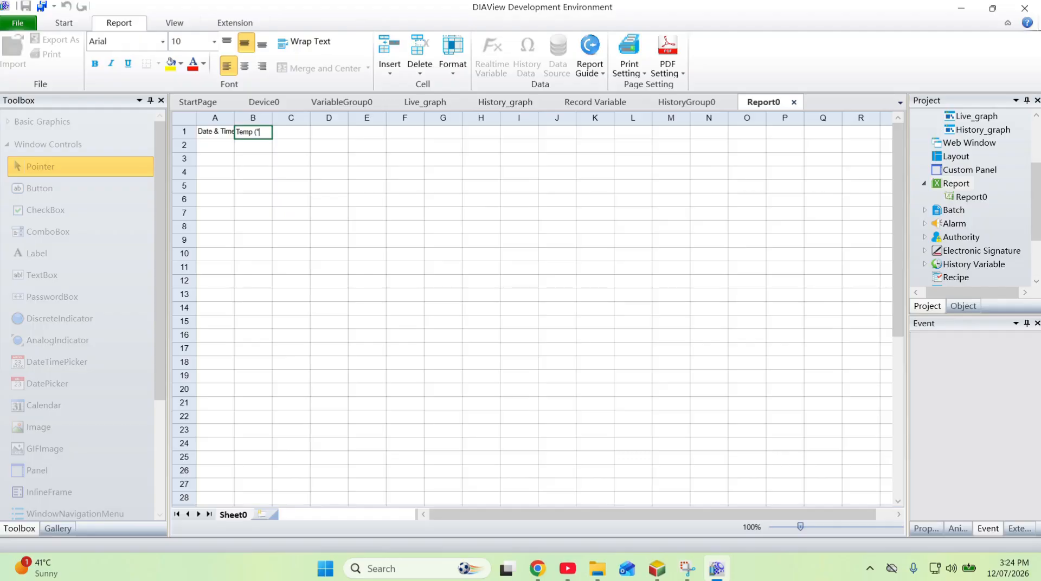
pyautogui.click(256, 163)
pyautogui.click(263, 132)
pyautogui.click(282, 131)
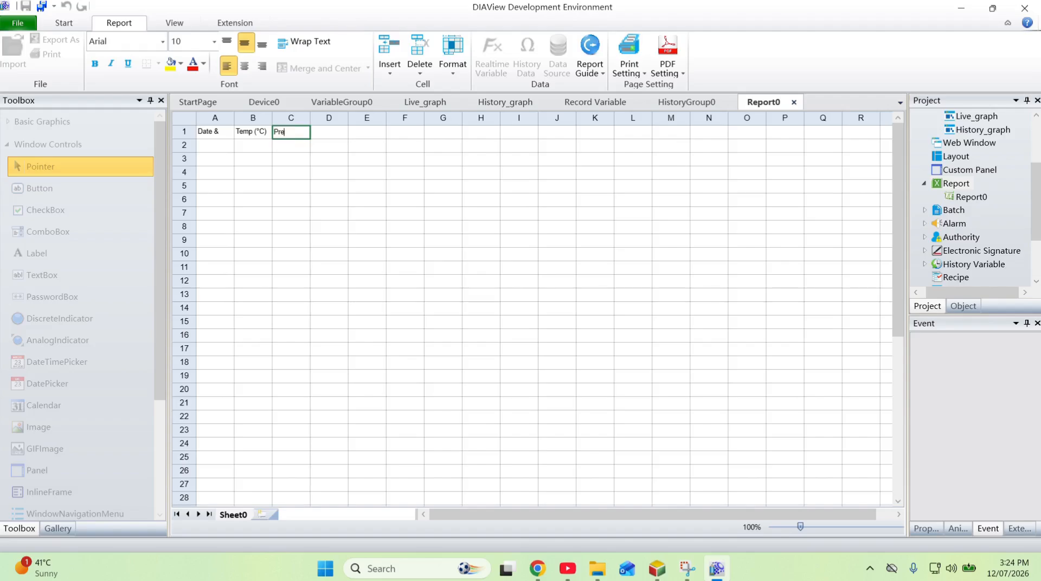
pyautogui.click(327, 187)
# Widen columns A, B and C of the report so the headings fit comfortably
pyautogui.click(231, 134)
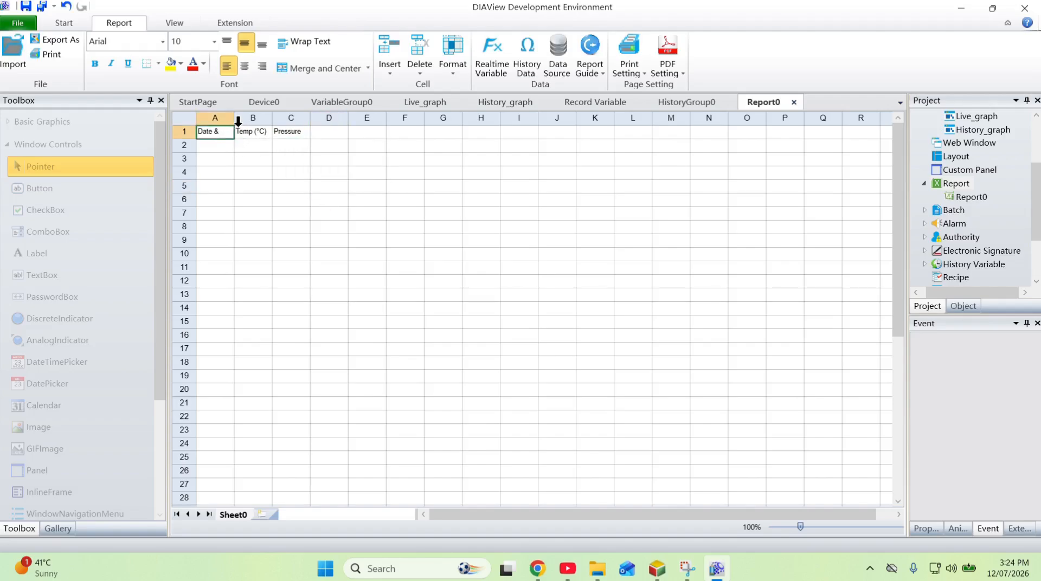
pyautogui.moveTo(234, 117); pyautogui.dragTo(290, 156)
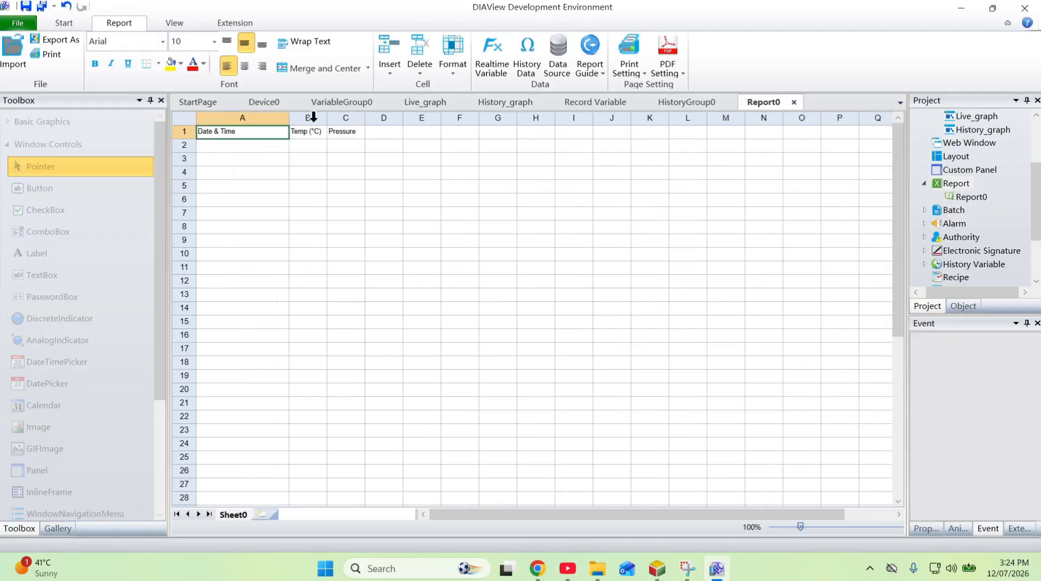
pyautogui.moveTo(288, 117); pyautogui.dragTo(478, 122)
pyautogui.click(318, 205)
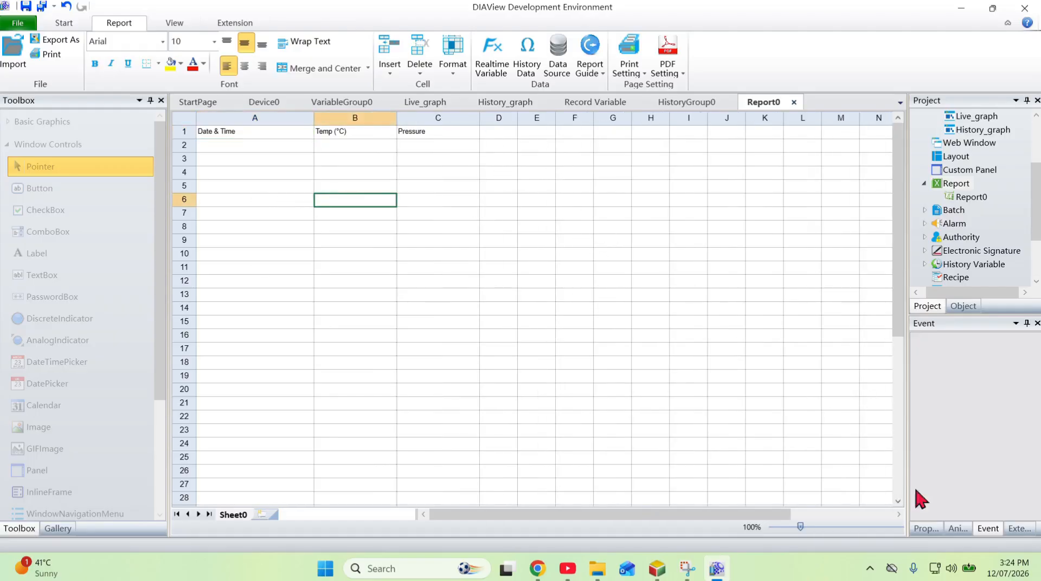
# Try a row count of 4 for the report sheet and restore it to 50
pyautogui.click(590, 442)
pyautogui.click(934, 530)
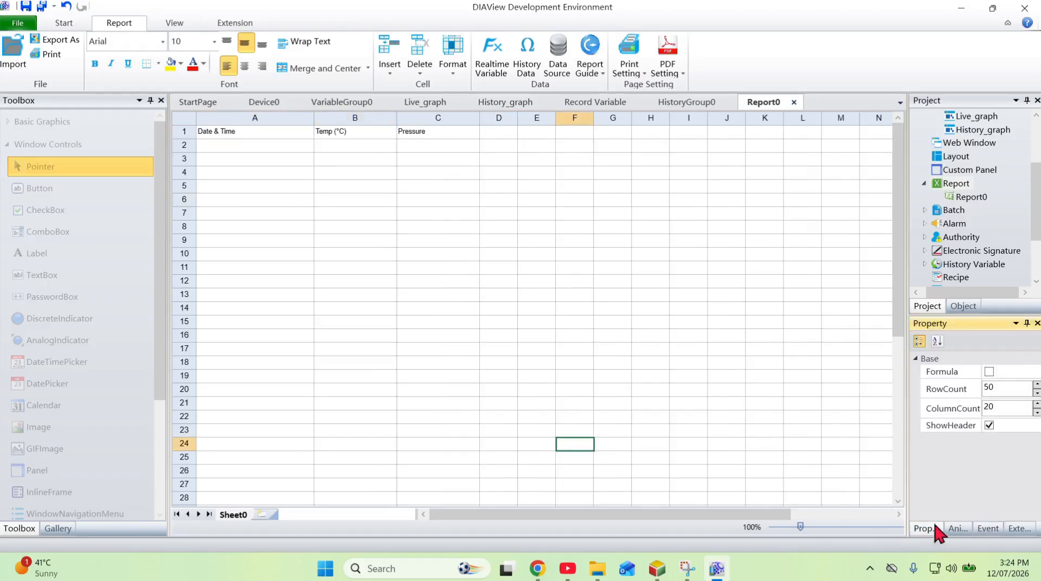
pyautogui.click(1011, 387)
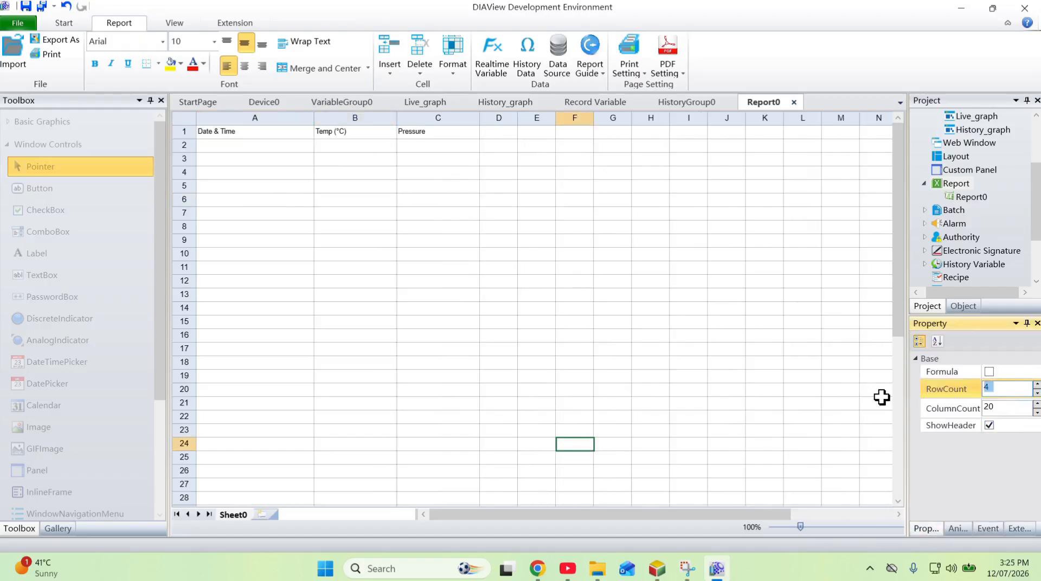
pyautogui.write('4')
pyautogui.click(690, 394)
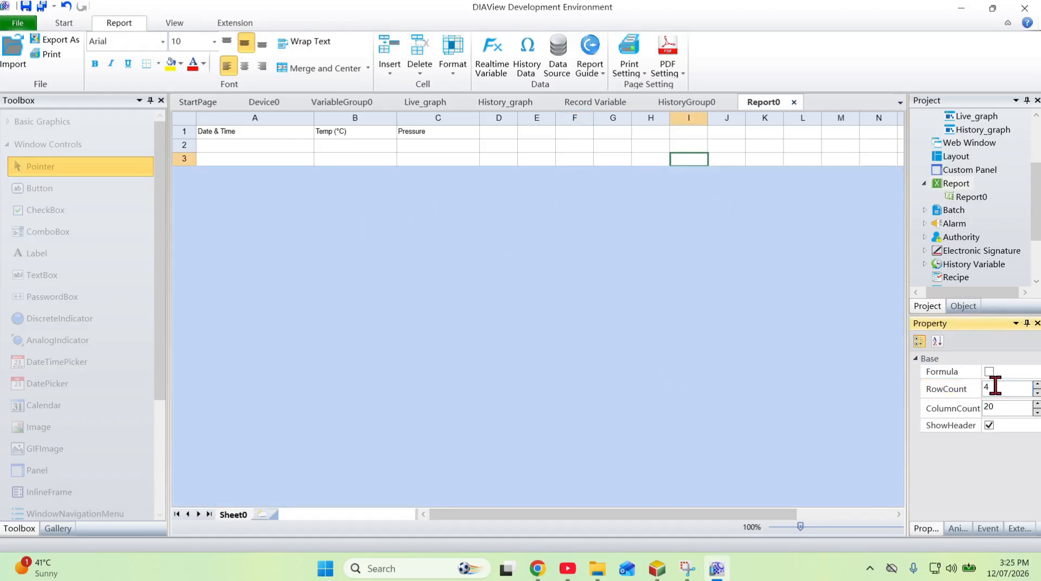
pyautogui.click(960, 382)
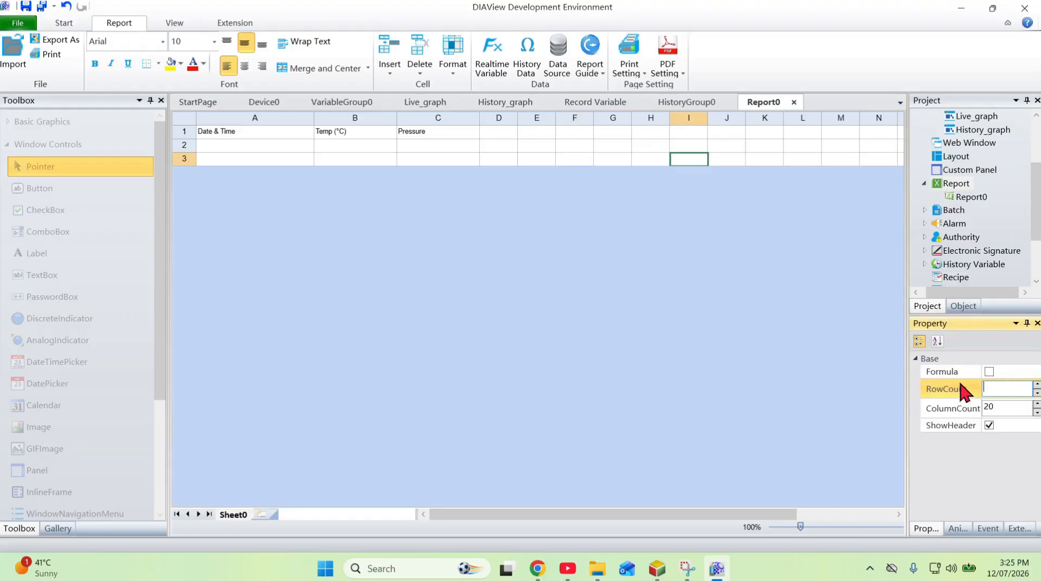
# Set the report sheet's column count to 4
pyautogui.click(1003, 406)
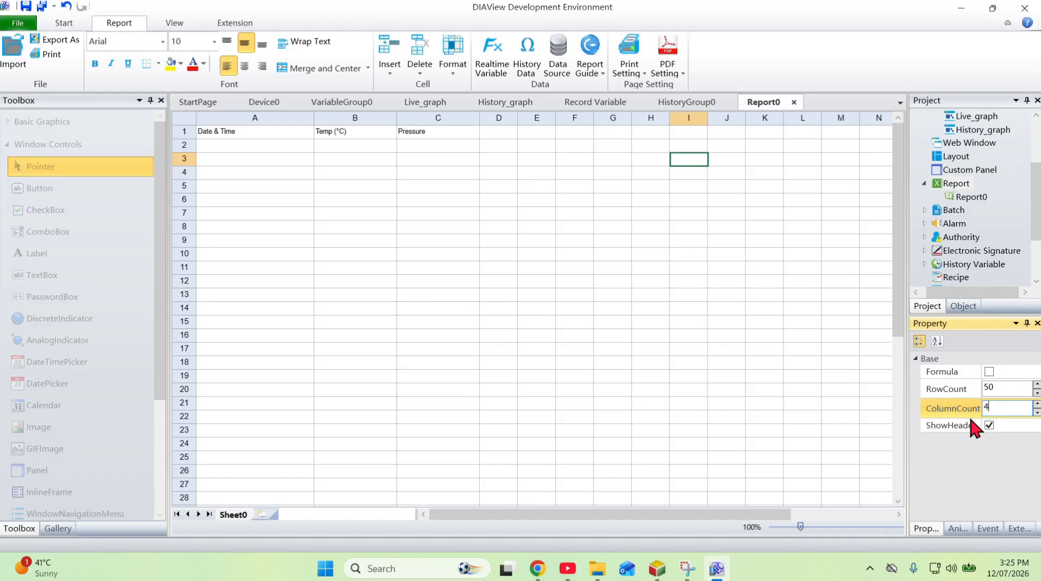
pyautogui.click(643, 273)
pyautogui.click(591, 346)
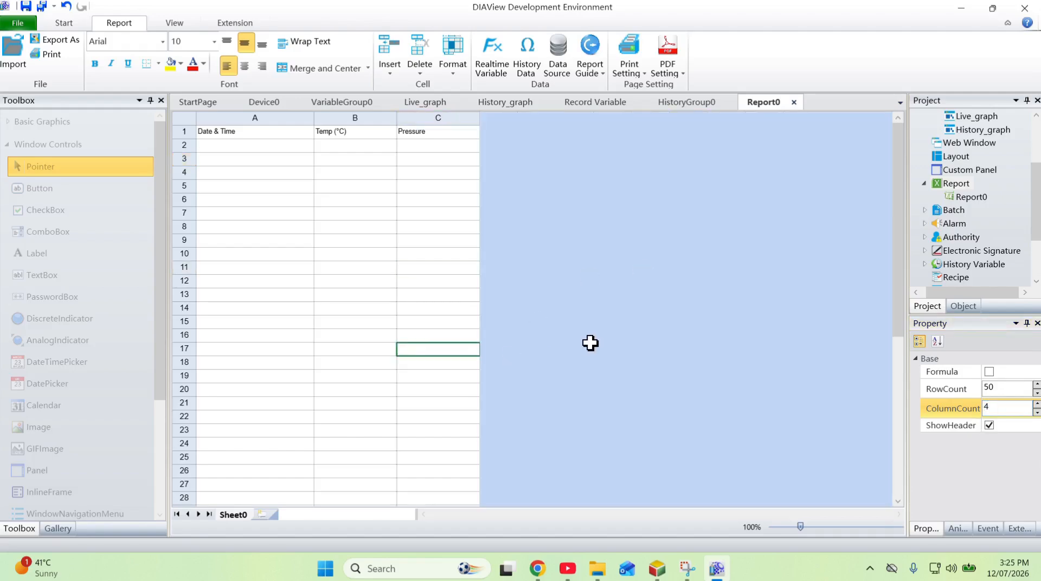
# Insert the recorded history value of Temp from HistoryVarRecord into cell B2 under the temperature heading
pyautogui.click(283, 145)
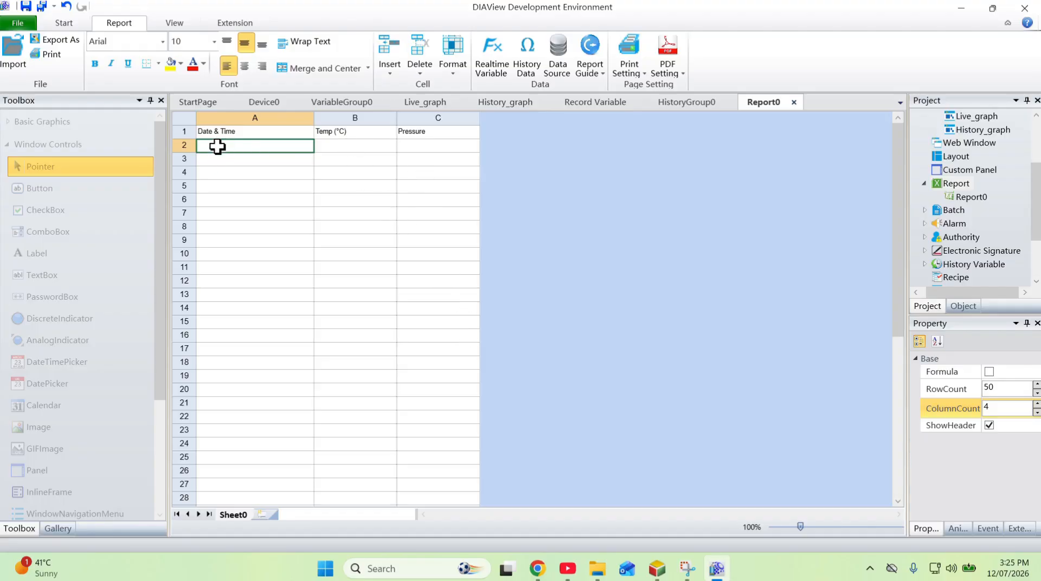
pyautogui.click(354, 147)
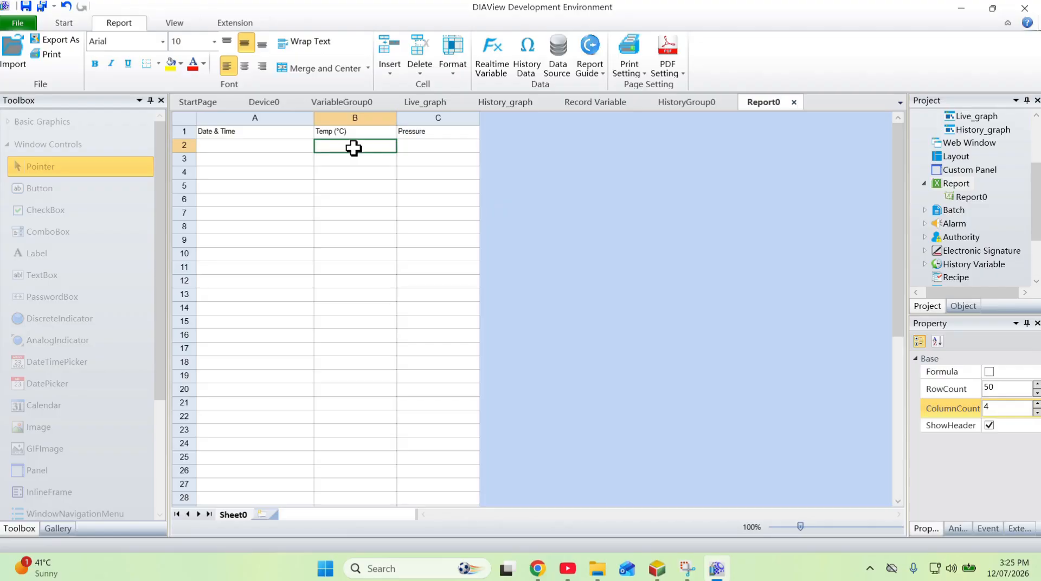
pyautogui.click(529, 75)
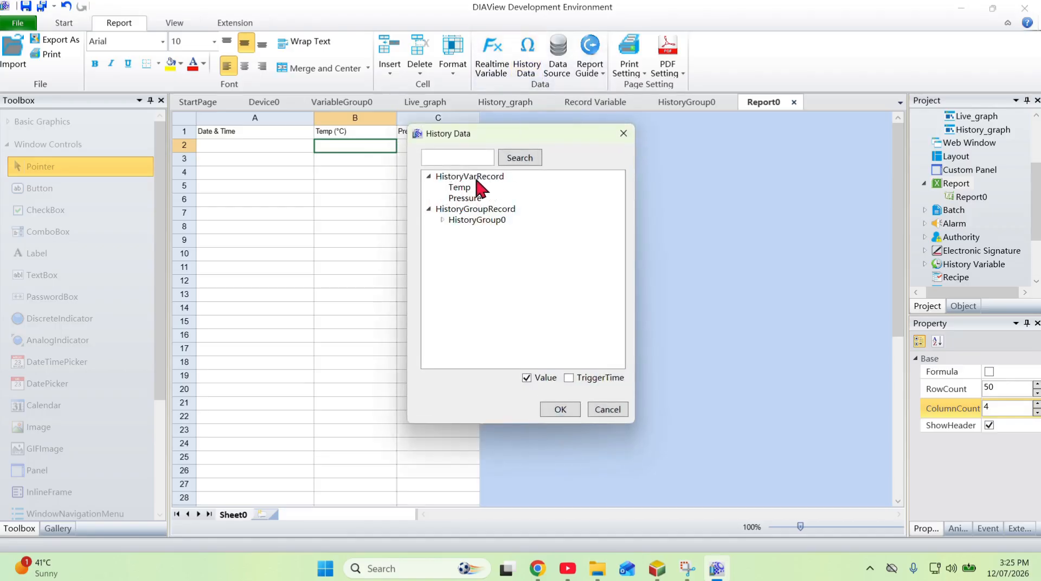
pyautogui.click(462, 187)
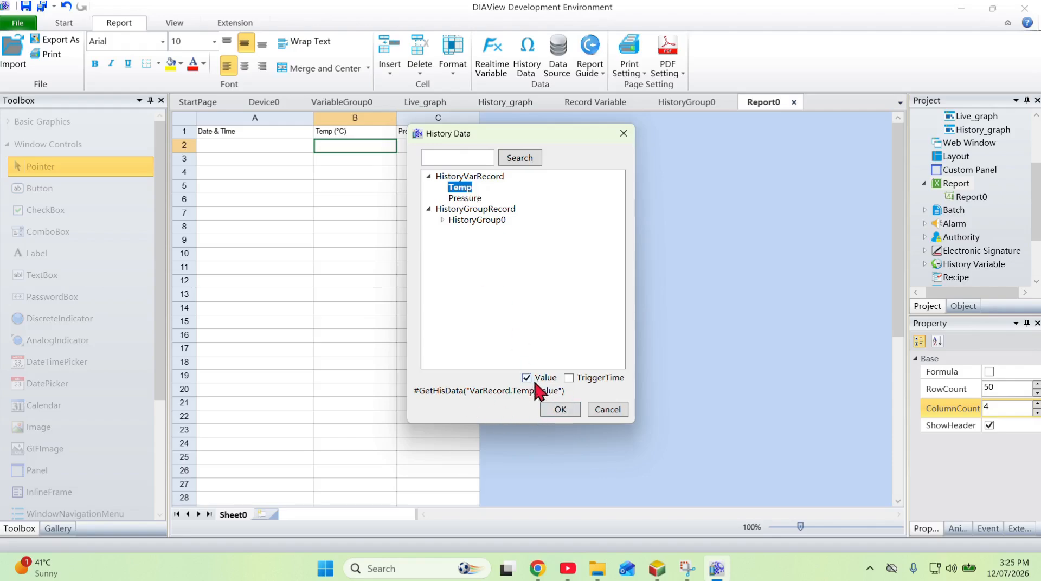
pyautogui.click(548, 406)
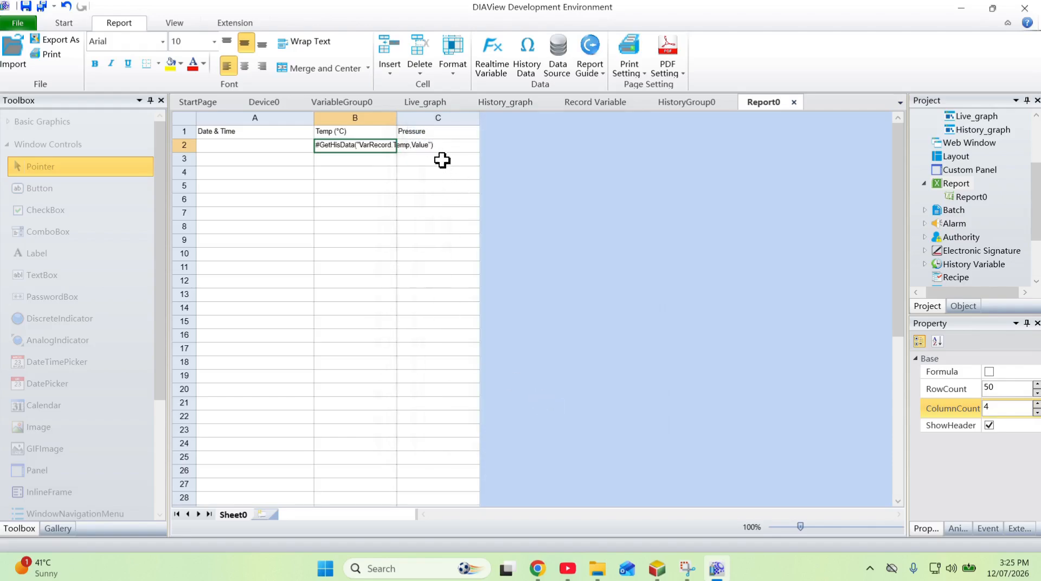
# Insert the recorded history value of Pressure from HistoryVarRecord into cell C2
pyautogui.click(444, 148)
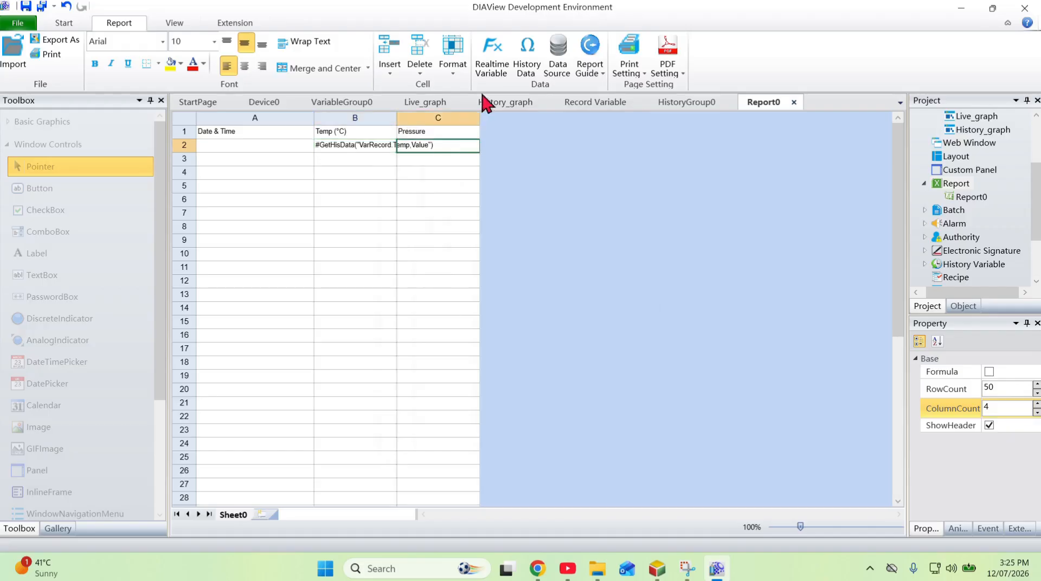
pyautogui.click(536, 54)
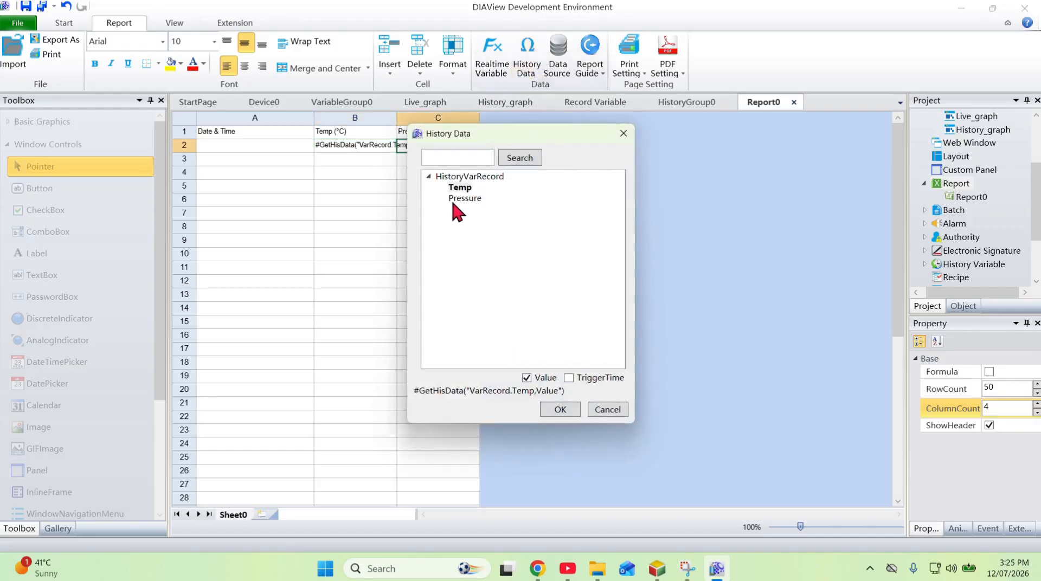
pyautogui.click(458, 199)
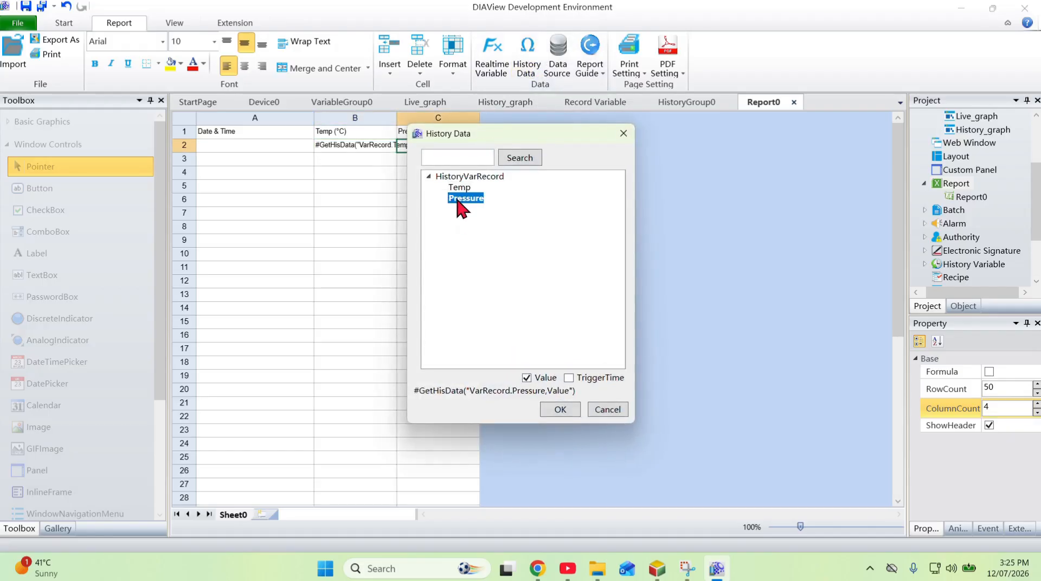
pyautogui.click(560, 410)
# Insert the history data TriggerTime, without the value, into cell A2 under the Date & Time heading
pyautogui.click(264, 139)
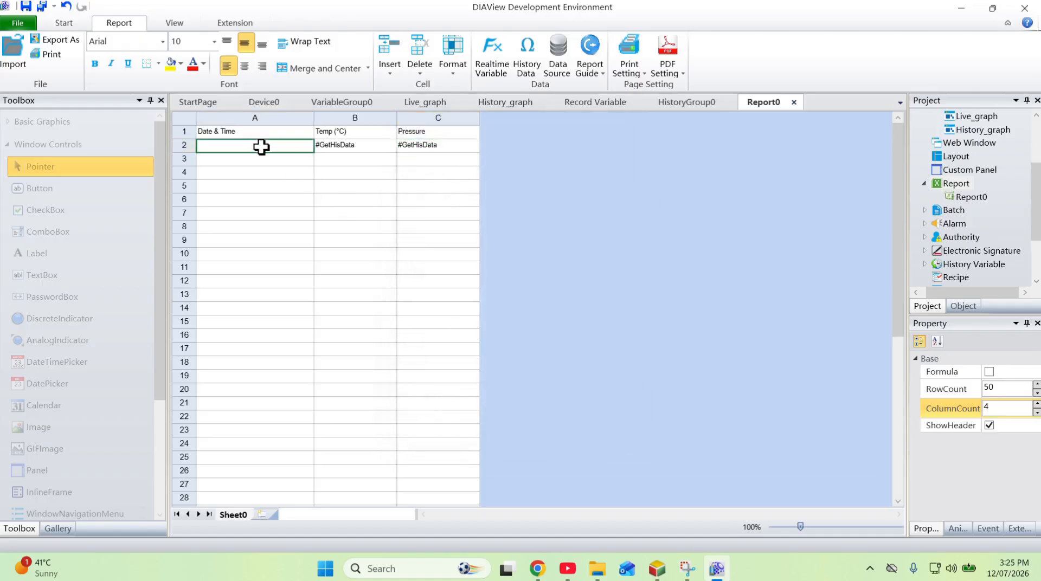
pyautogui.click(525, 63)
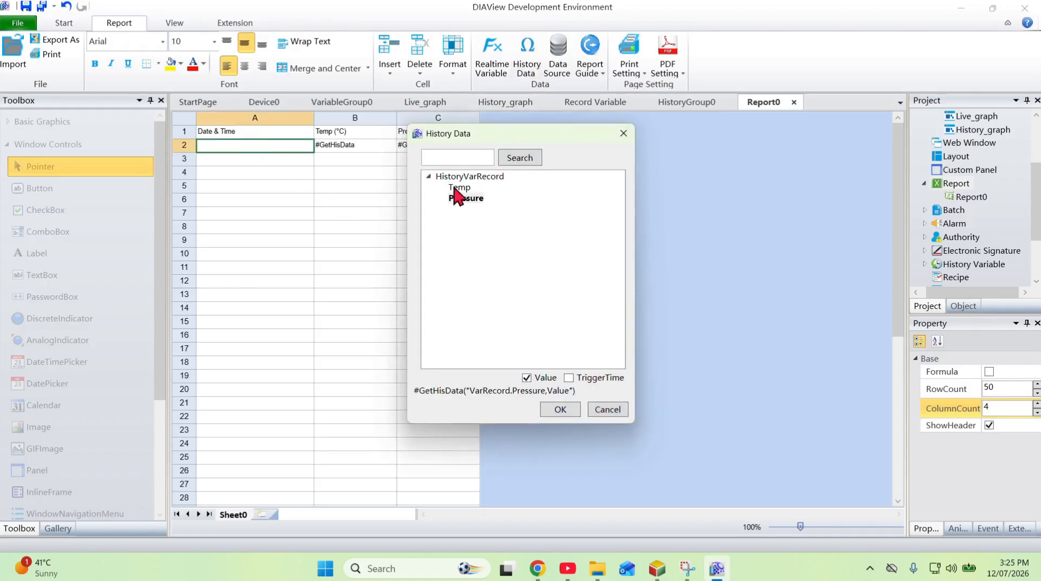
pyautogui.doubleClick(438, 176)
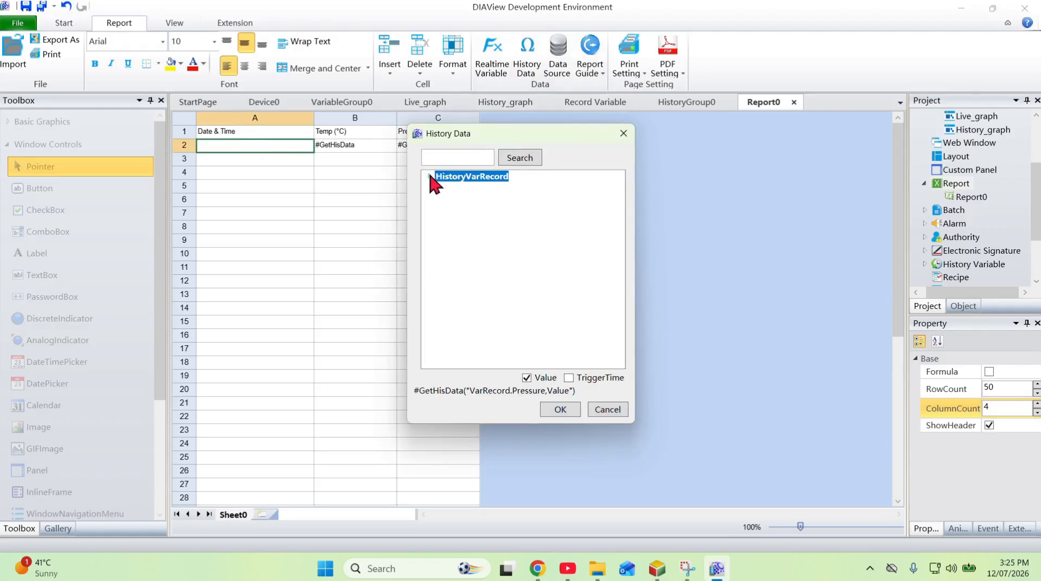
pyautogui.click(571, 375)
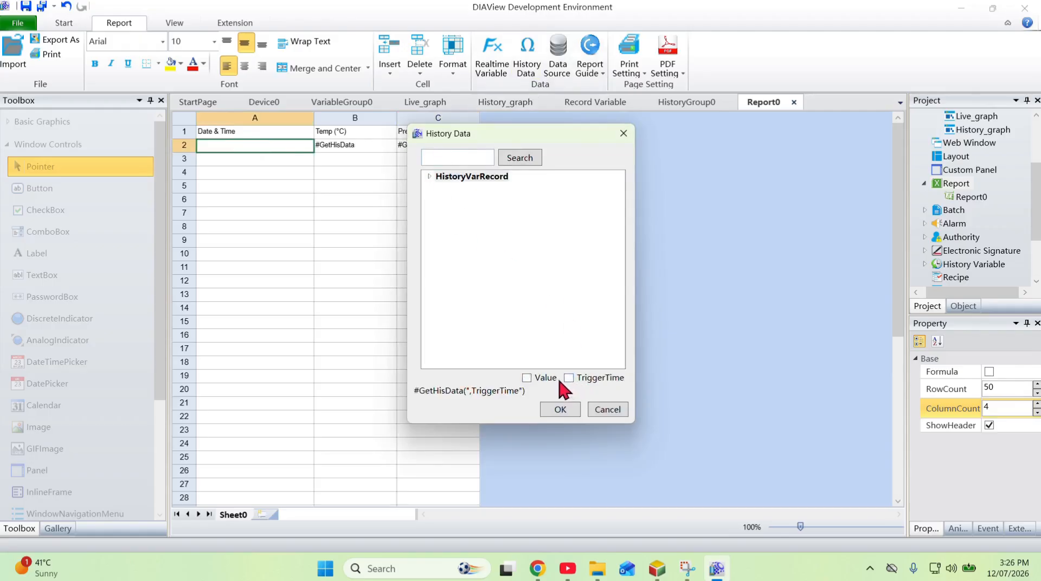
pyautogui.click(571, 407)
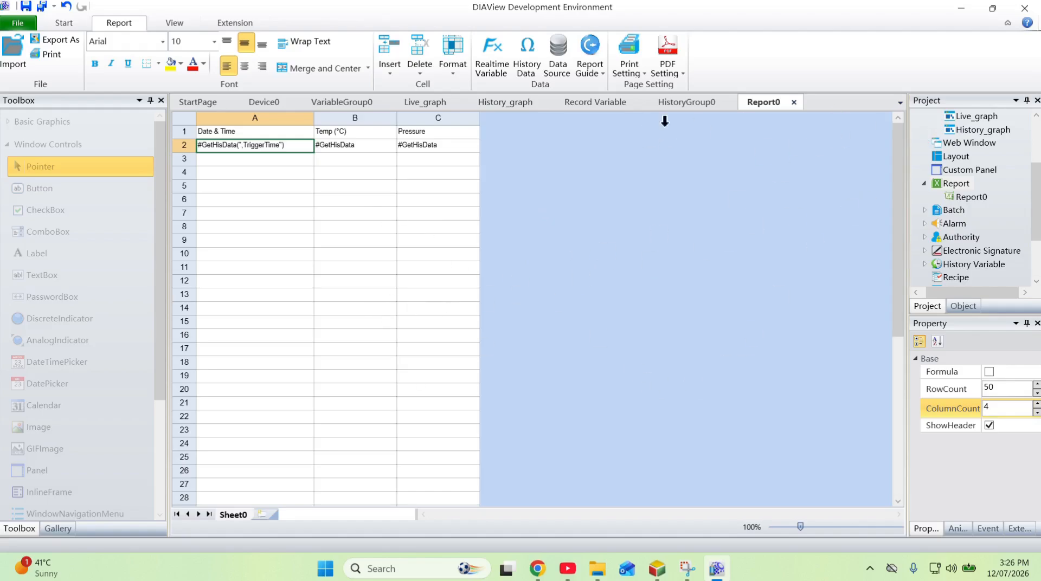
pyautogui.click(576, 103)
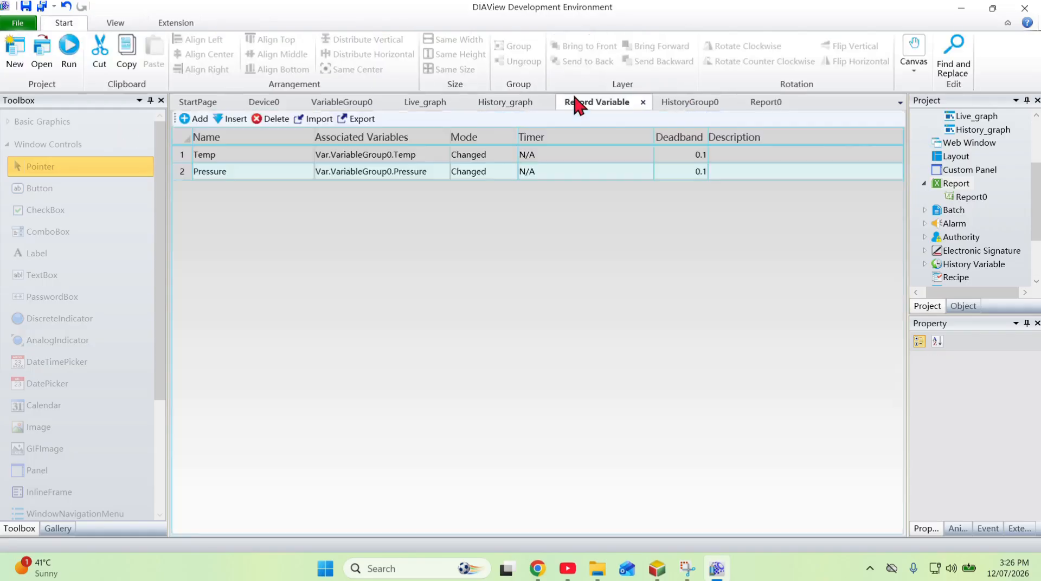
pyautogui.click(138, 100)
pyautogui.click(237, 239)
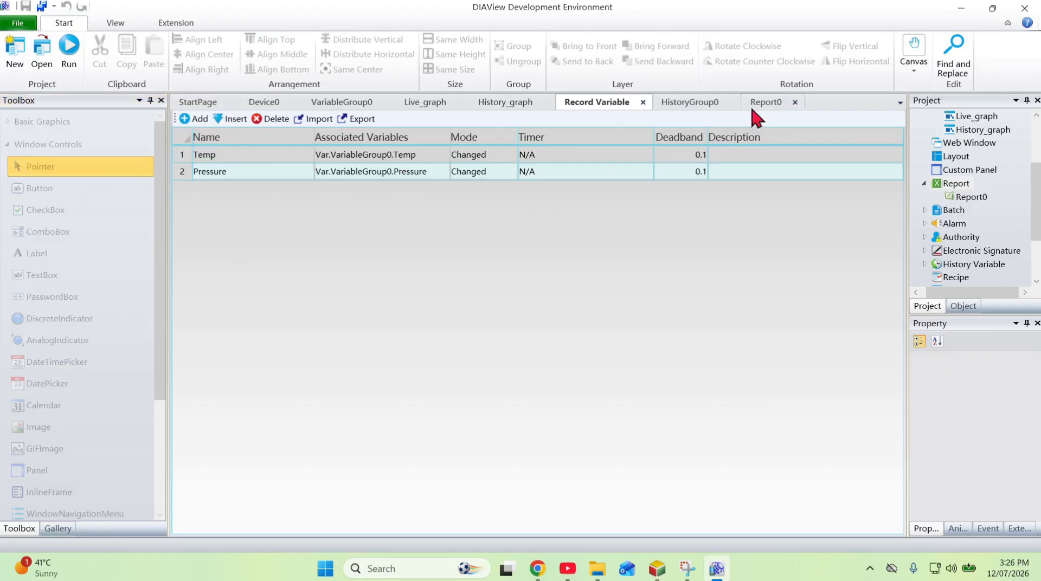
pyautogui.click(754, 108)
pyautogui.scroll(-7, 607, 318)
pyautogui.scroll(7, 650, 212)
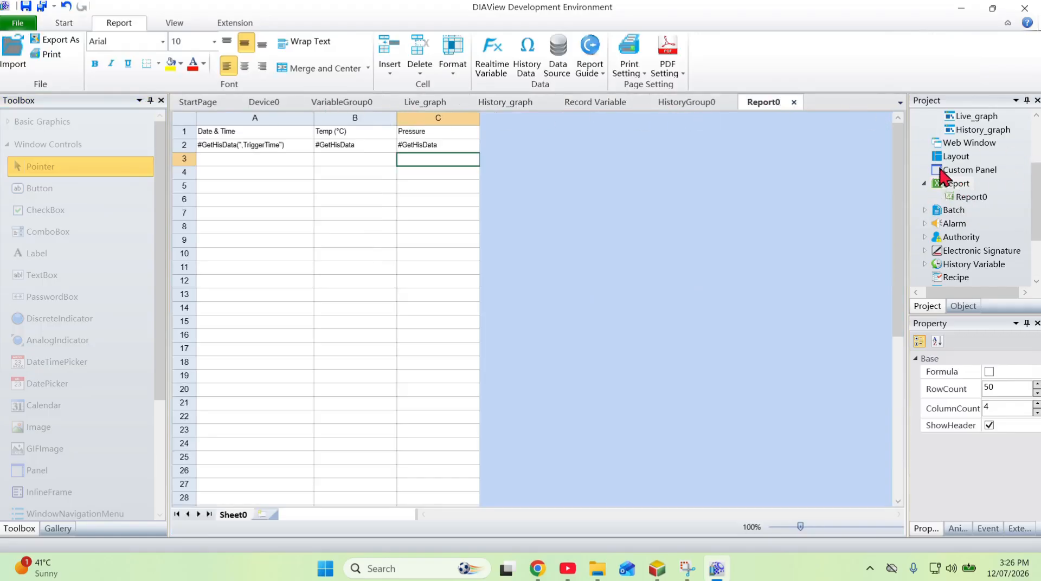
# Add a new window to the project's Window group
pyautogui.scroll(3, 954, 184)
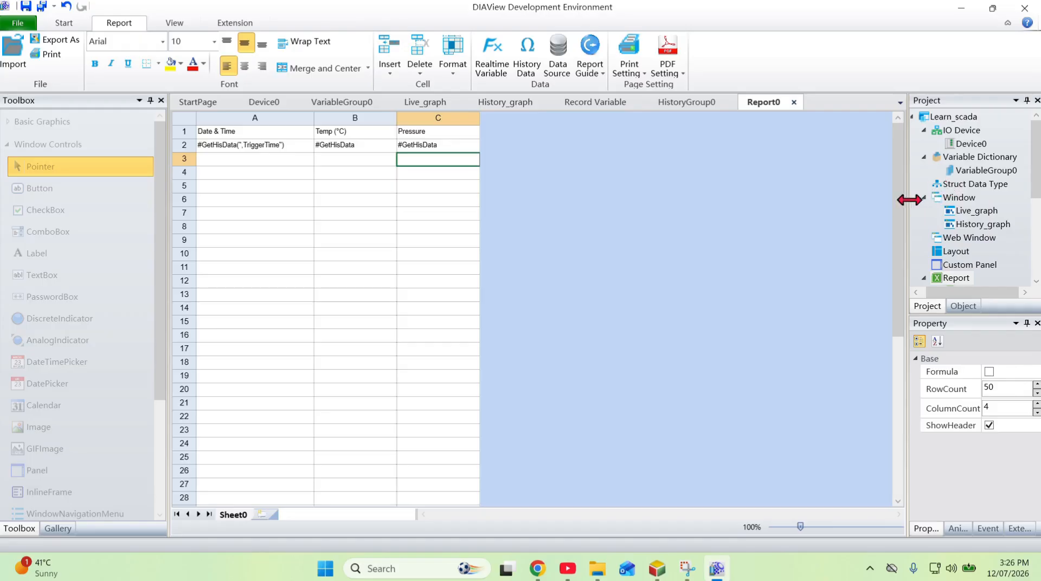
pyautogui.click(928, 197)
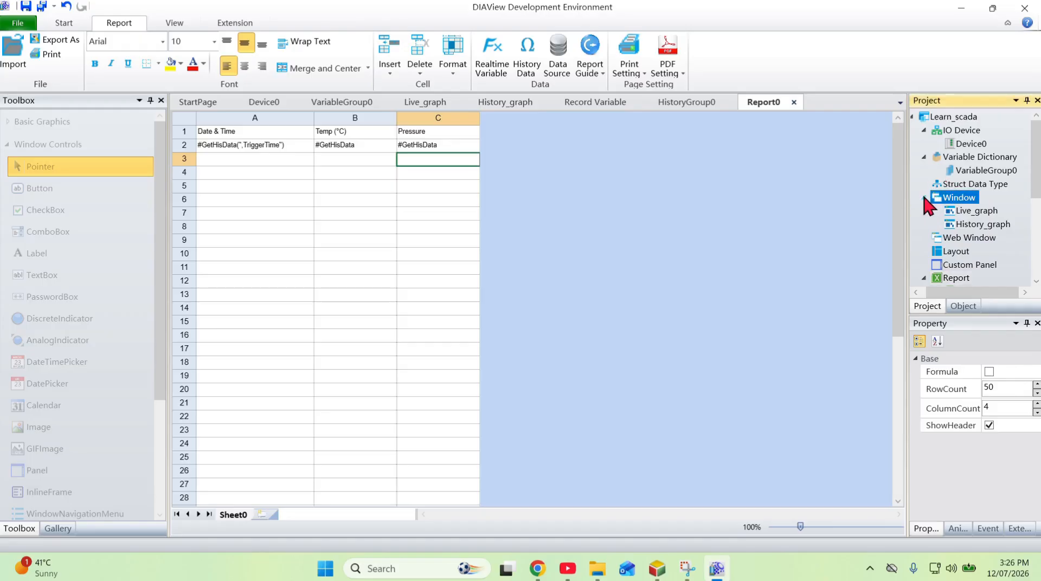
pyautogui.rightClick(953, 205)
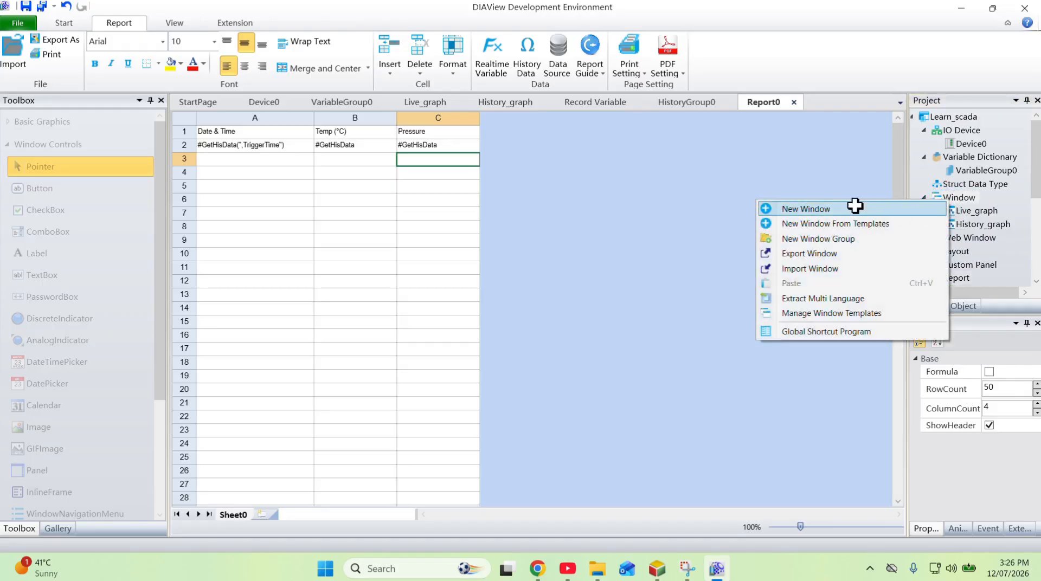
pyautogui.click(822, 205)
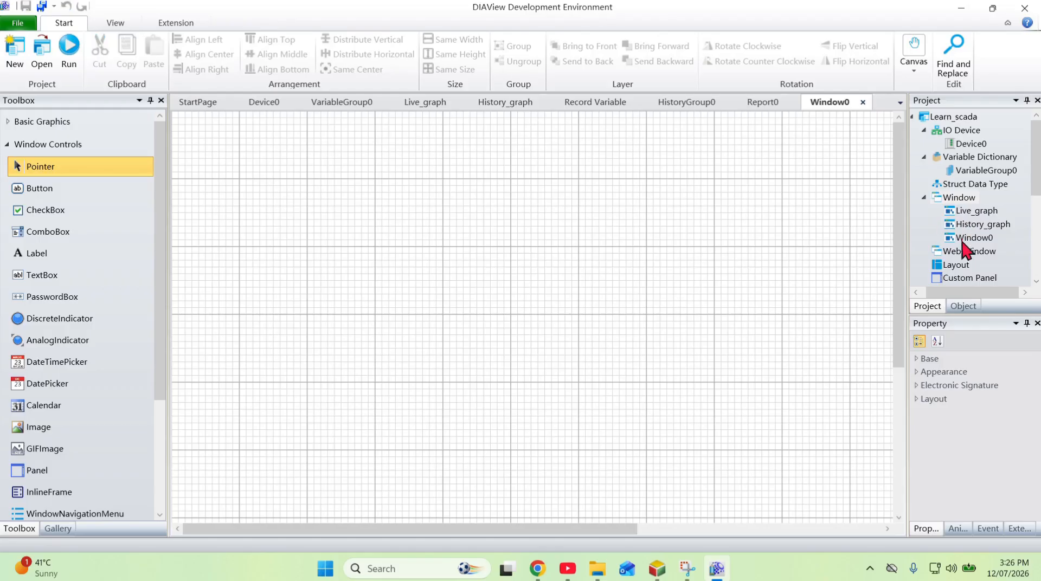
# Try to rename the new Window0 as Report
pyautogui.click(974, 239)
pyautogui.rightClick(981, 239)
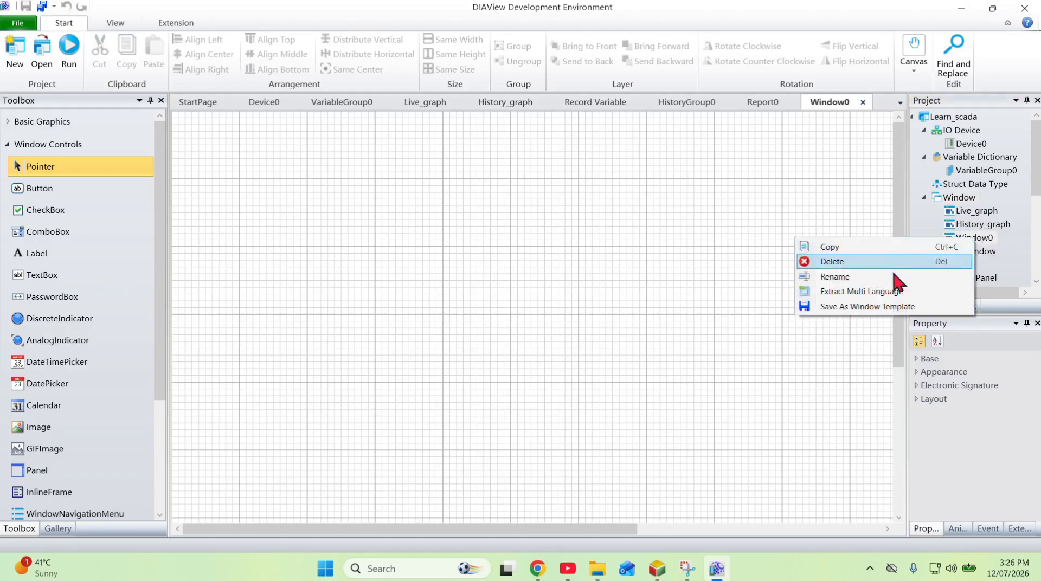
pyautogui.click(876, 278)
pyautogui.write('Report')
pyautogui.press('Return')
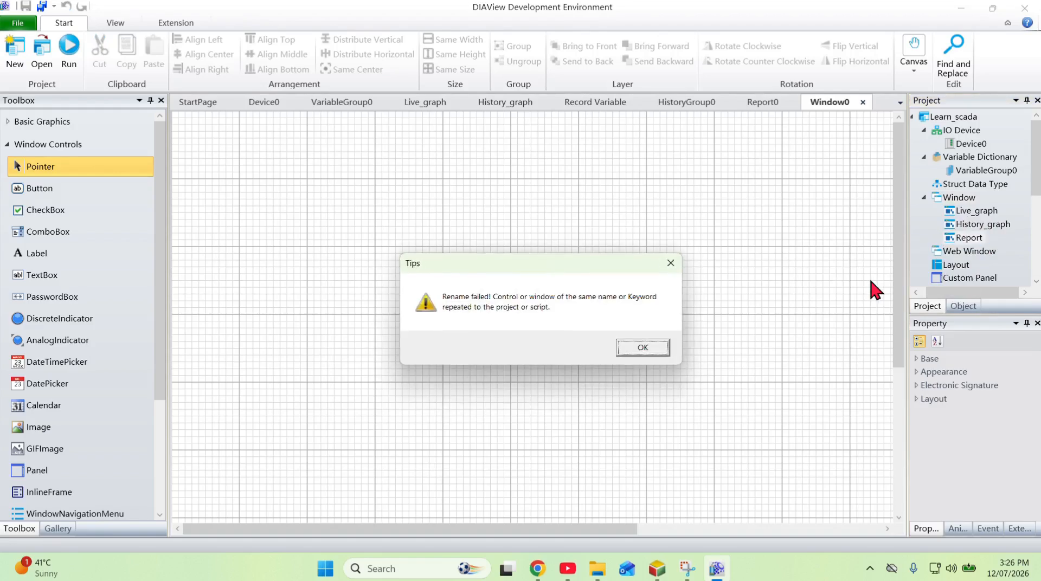
pyautogui.click(641, 346)
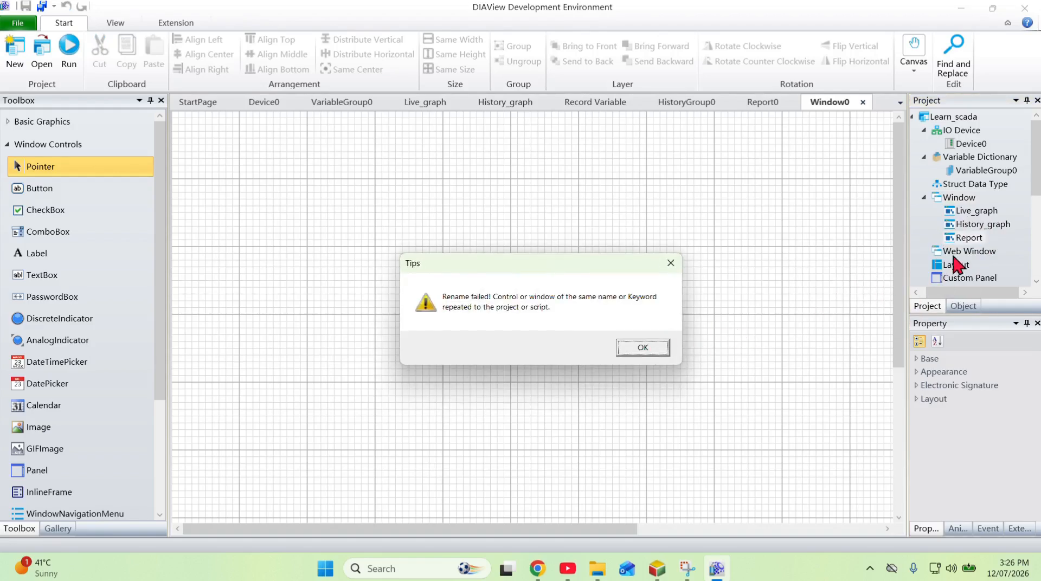
pyautogui.click(655, 349)
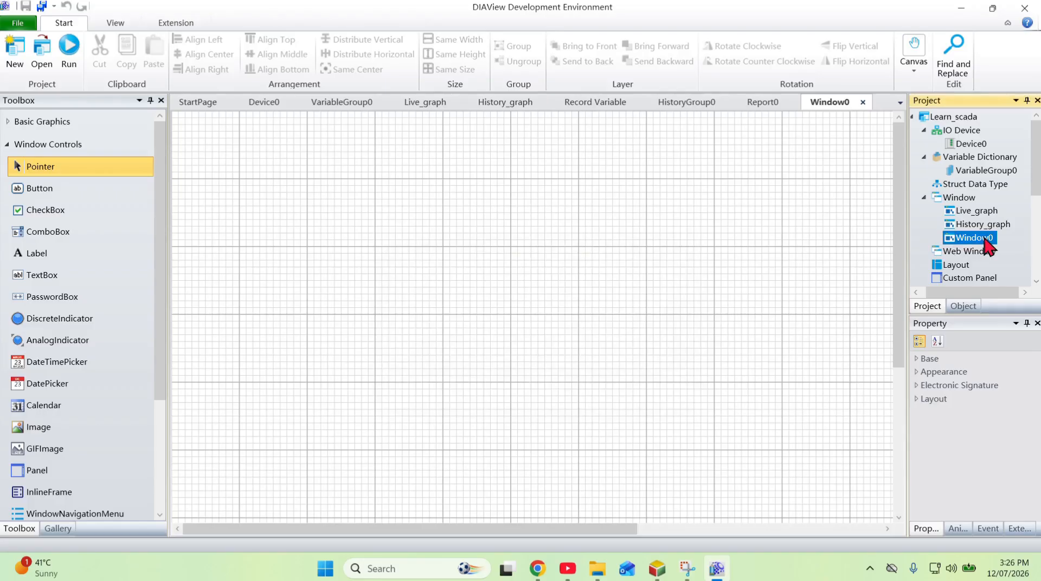
# Try to rename Window0 again, using the lowercase name report
pyautogui.rightClick(985, 243)
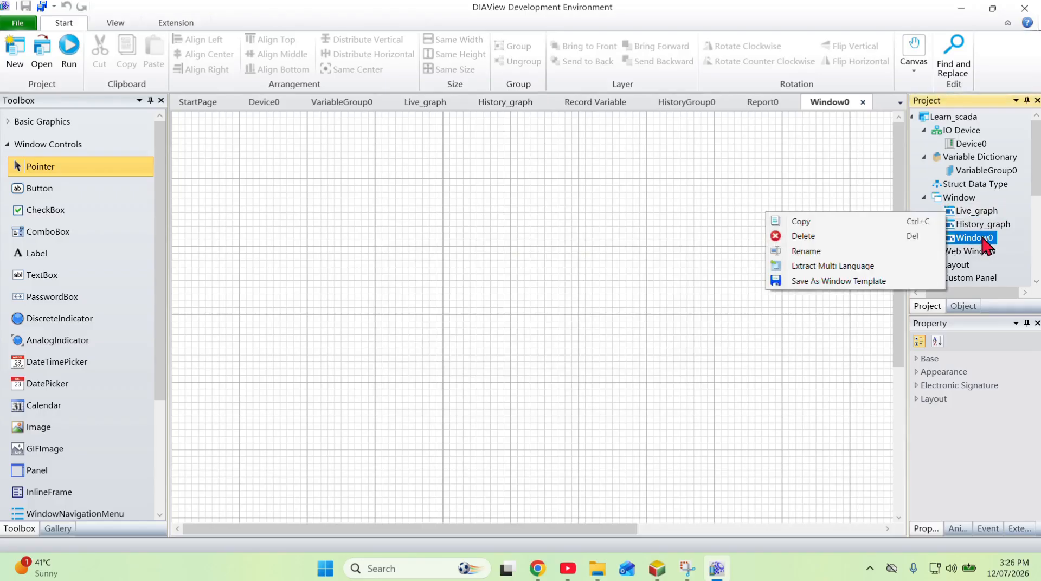
pyautogui.click(984, 239)
pyautogui.rightClick(983, 238)
pyautogui.click(889, 277)
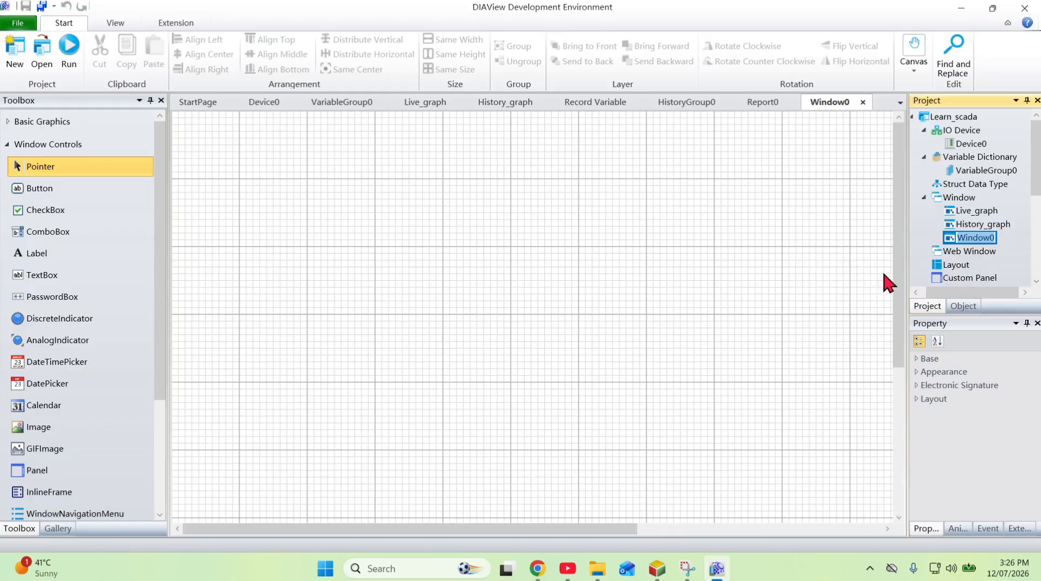
pyautogui.write('report')
pyautogui.click(834, 287)
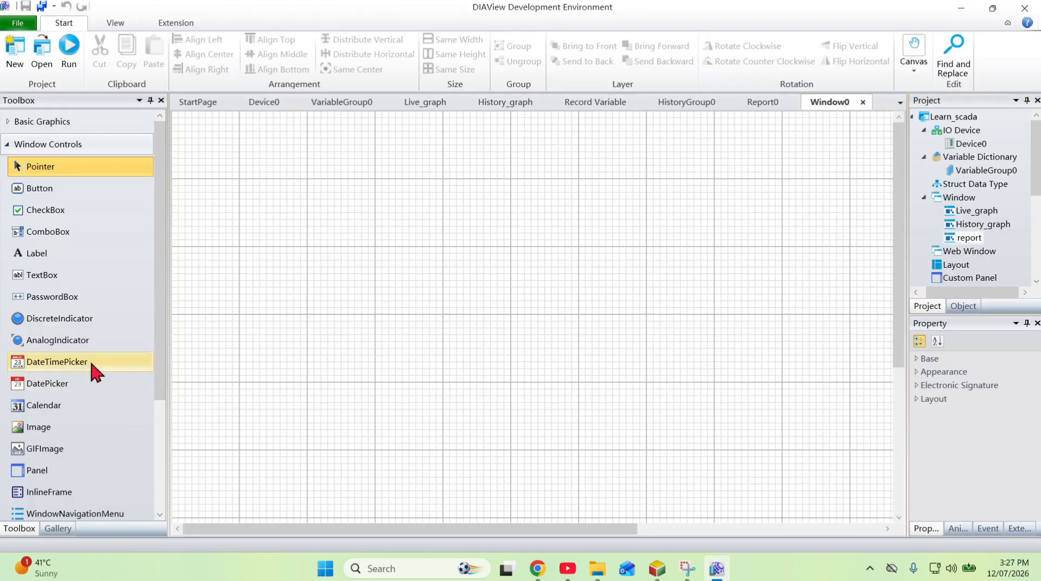
# Draw a large Report control from the extended controls on Window0, starting at the canvas's upper-left corner
pyautogui.scroll(-3, 58, 329)
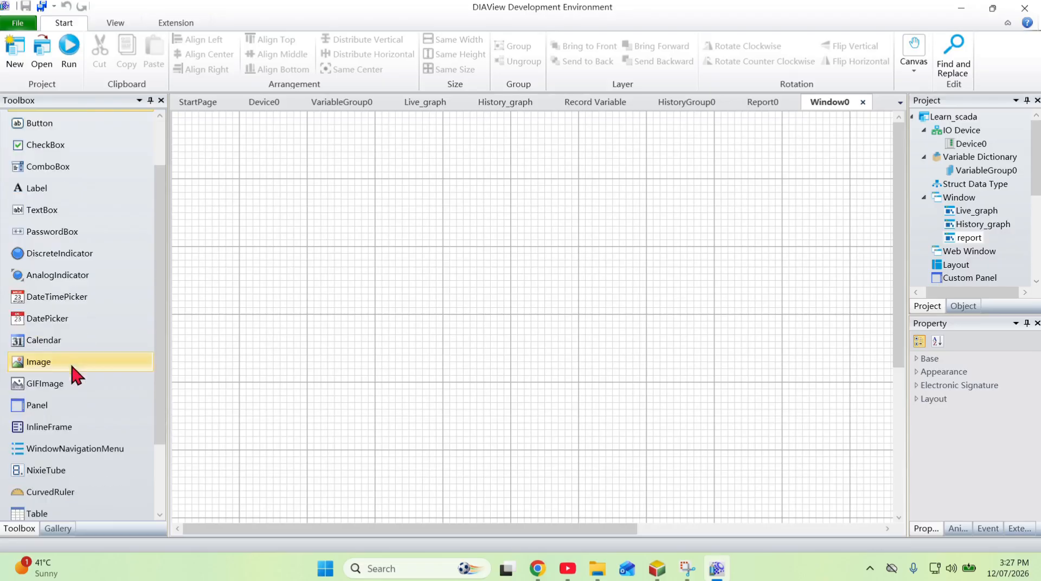
pyautogui.scroll(5, 92, 433)
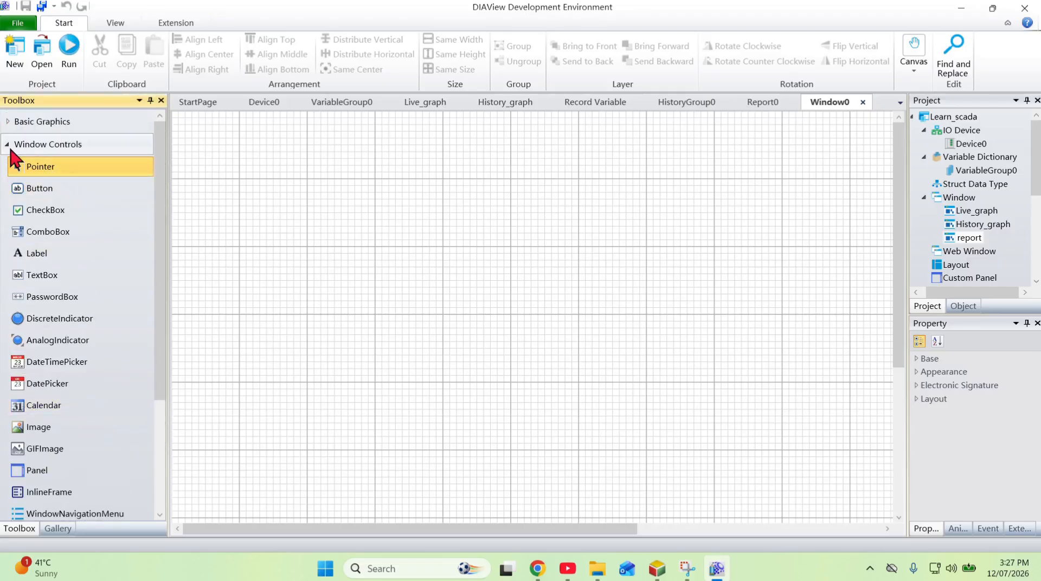
pyautogui.click(9, 145)
pyautogui.click(9, 166)
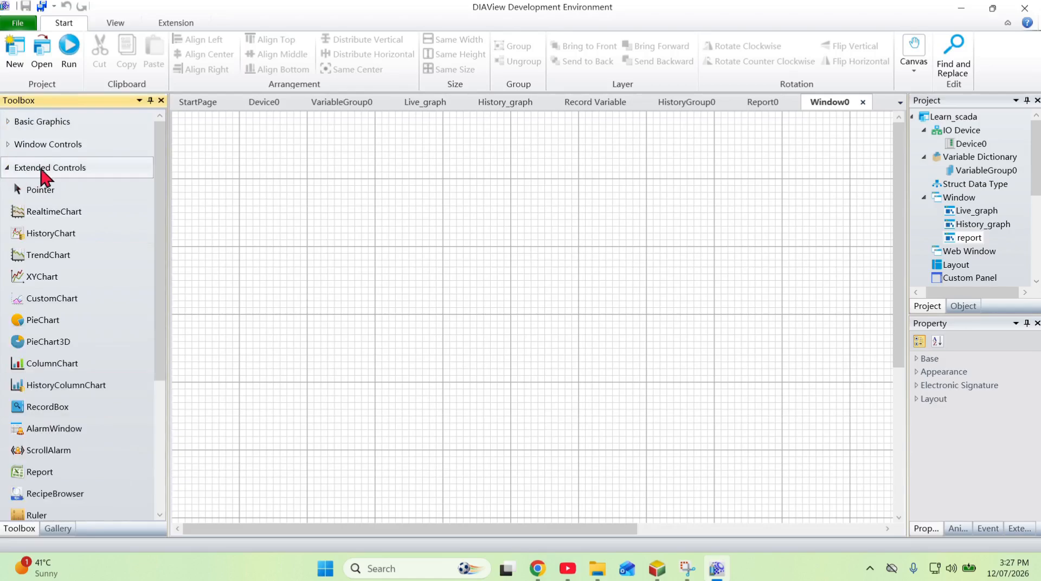
pyautogui.scroll(-1, 84, 372)
pyautogui.click(37, 440)
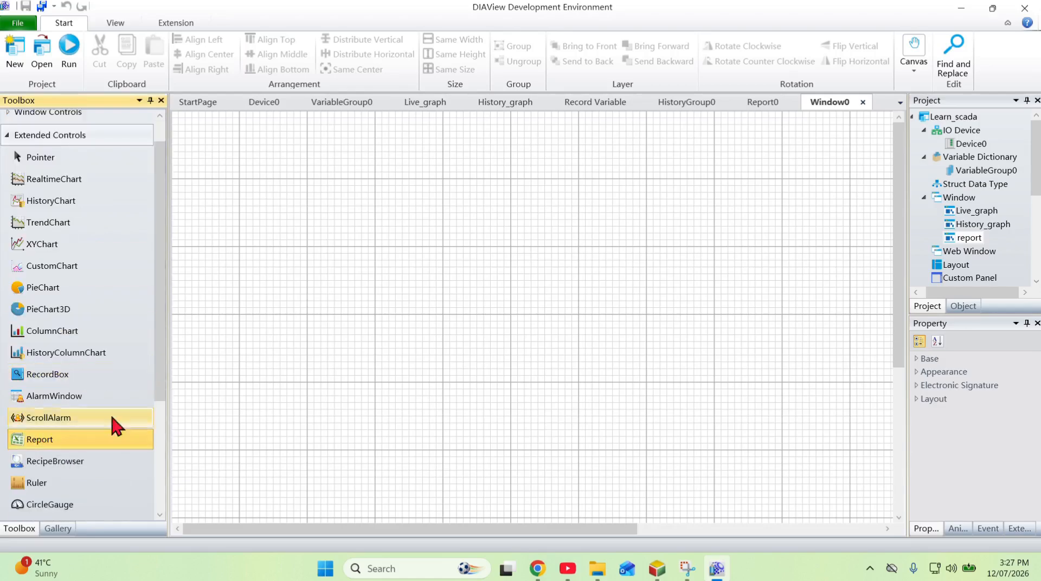
pyautogui.moveTo(174, 112); pyautogui.dragTo(712, 542)
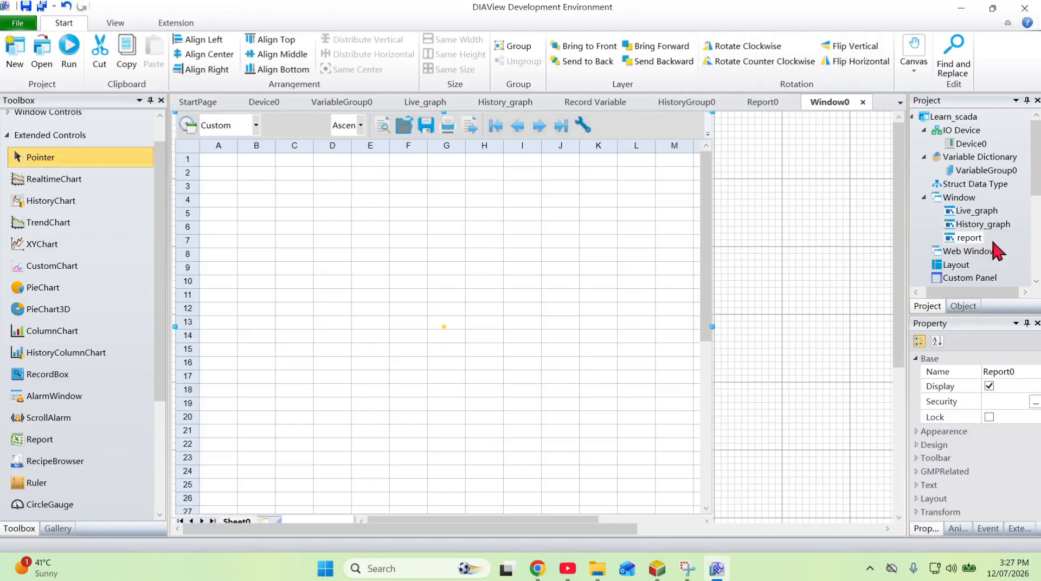
# Dismiss the rename message and set the Report control's data template to Report0
pyautogui.click(924, 198)
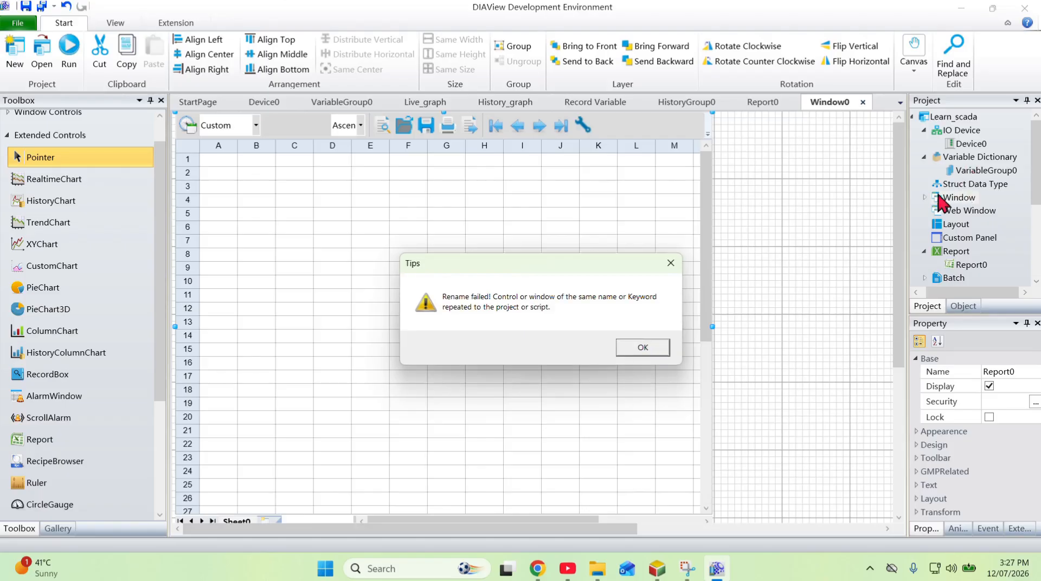
pyautogui.click(662, 264)
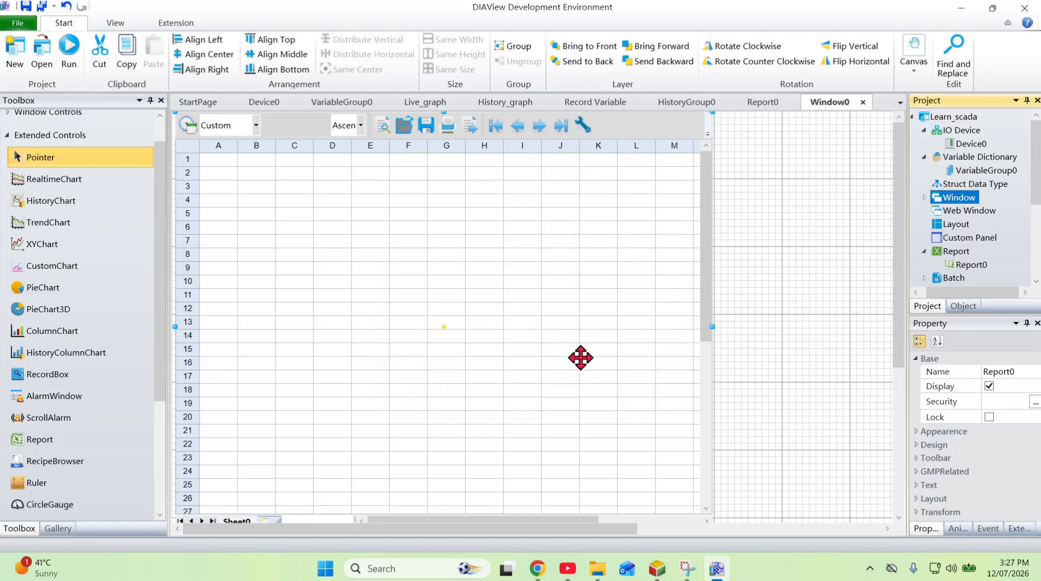
pyautogui.click(492, 297)
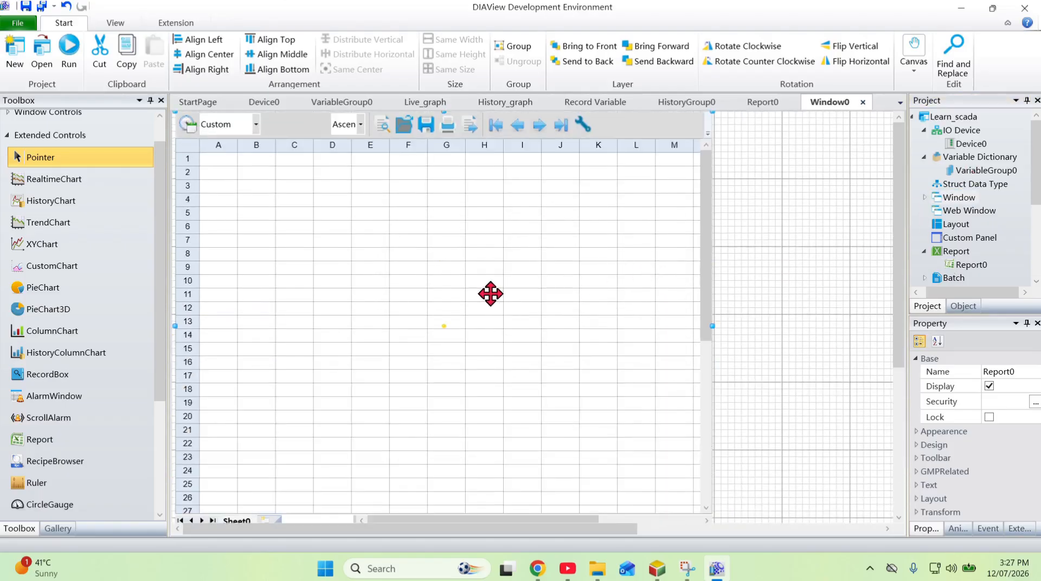
pyautogui.click(920, 528)
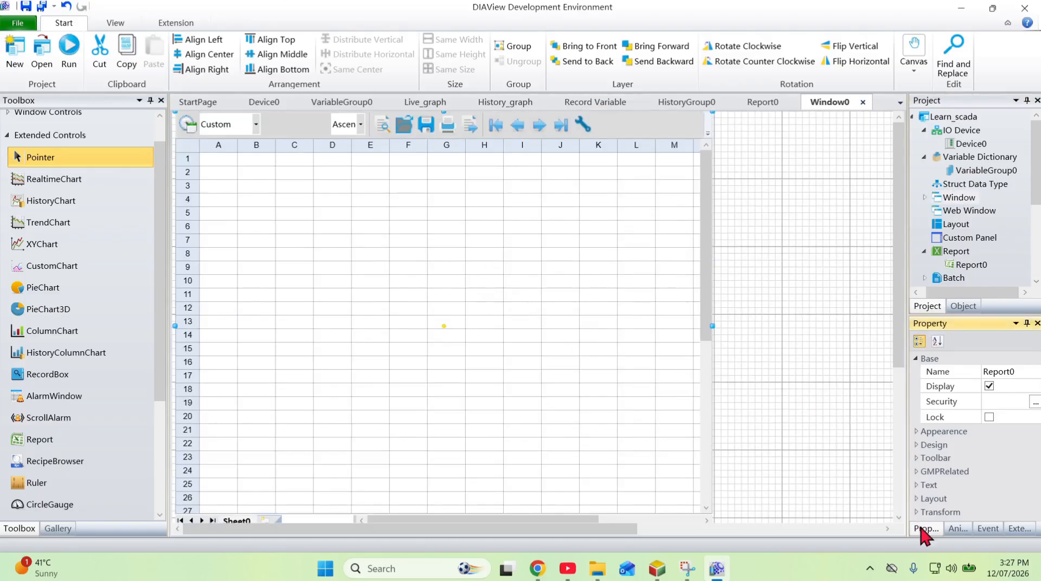
pyautogui.click(917, 445)
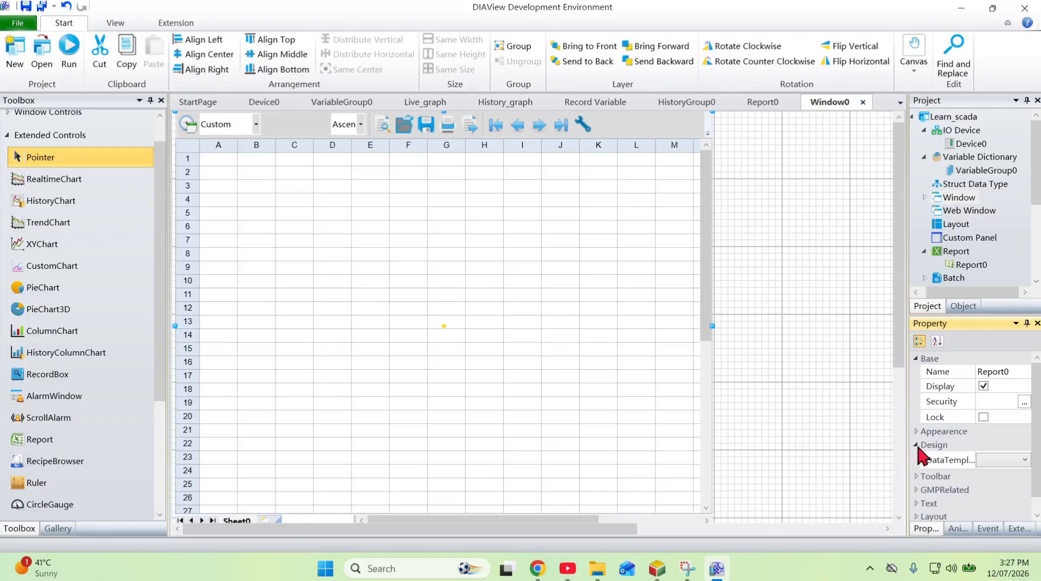
pyautogui.click(1022, 465)
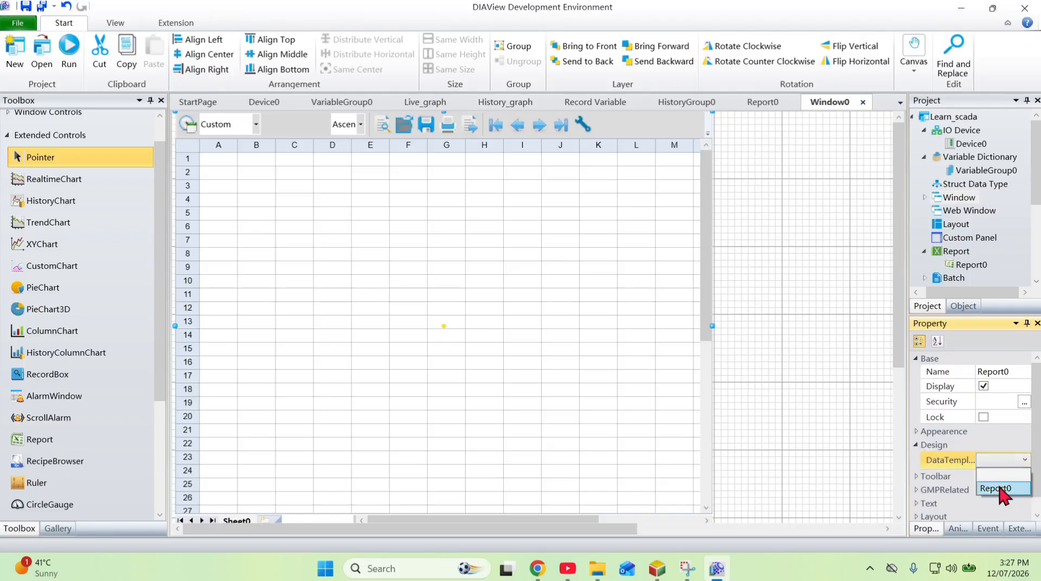
pyautogui.click(1000, 488)
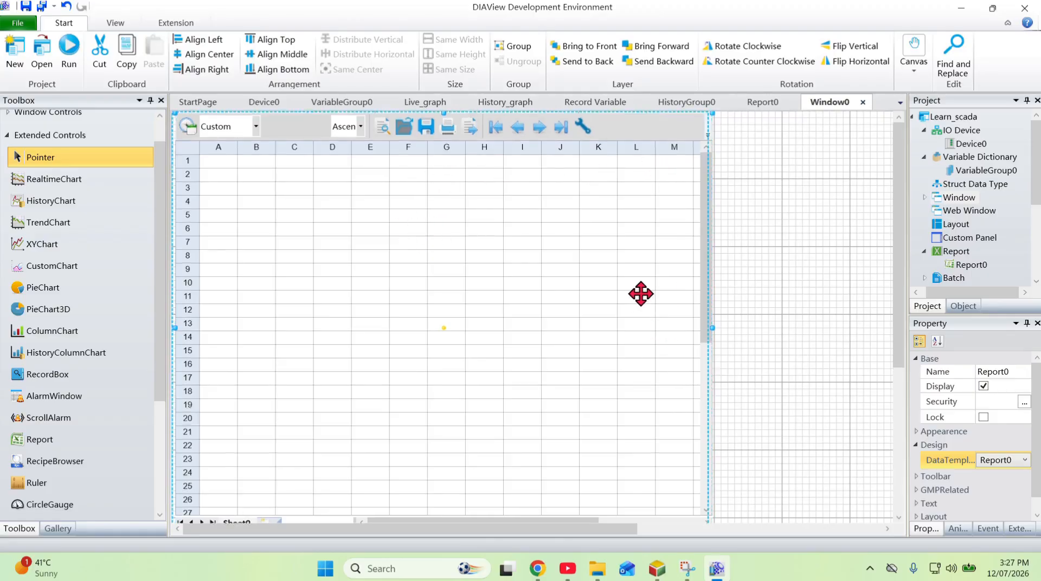
# Duplicate the Hist_graph button in the Live_graph window and place the copy to the right of the original
pyautogui.scroll(-3, 746, 288)
pyautogui.scroll(-1, 509, 382)
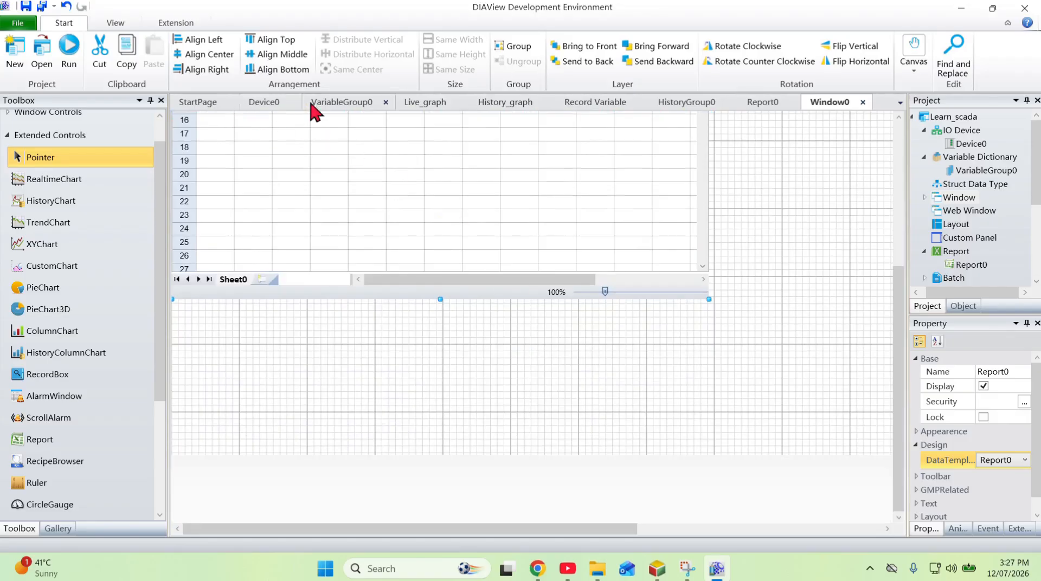
pyautogui.click(426, 102)
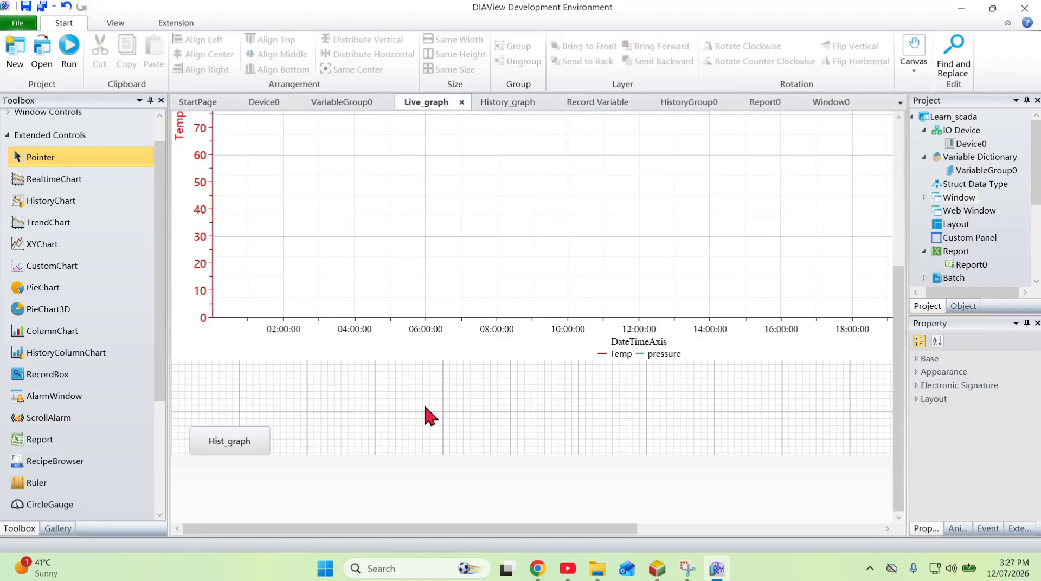
pyautogui.scroll(1, 33, 217)
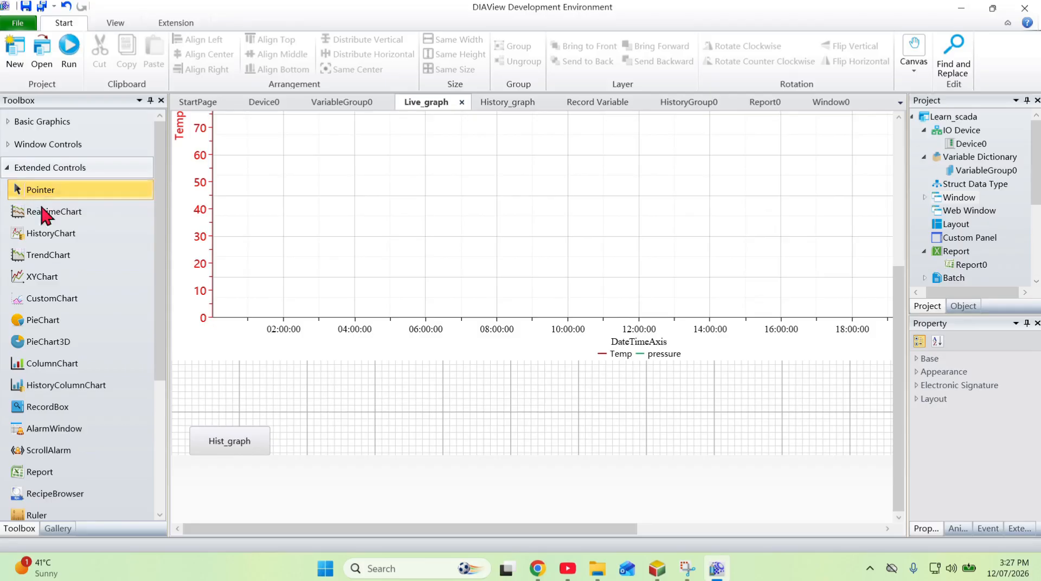
pyautogui.click(242, 440)
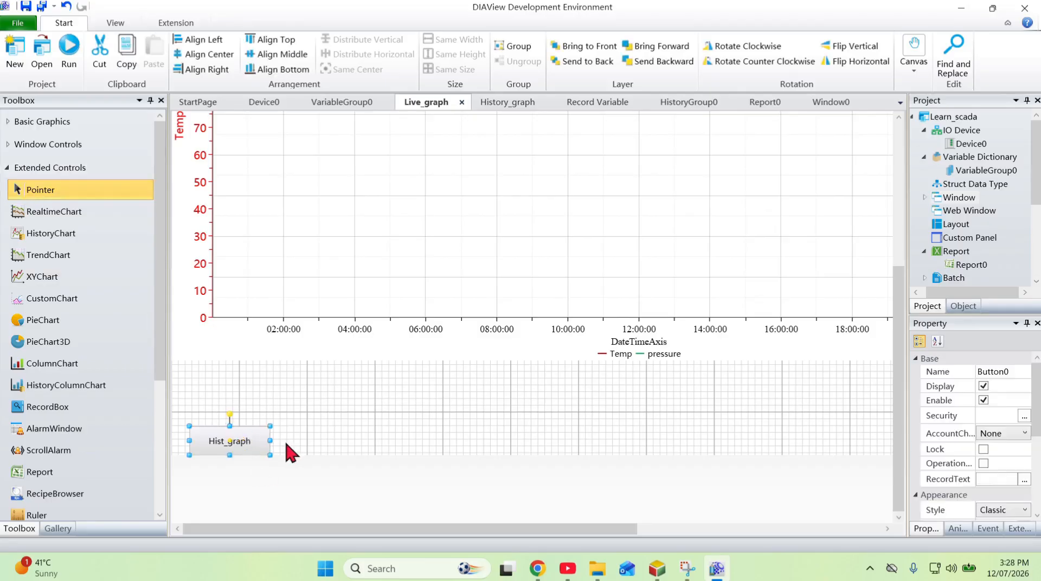
pyautogui.hotkey('ctrl', 'c')
pyautogui.hotkey('ctrl', 'v')
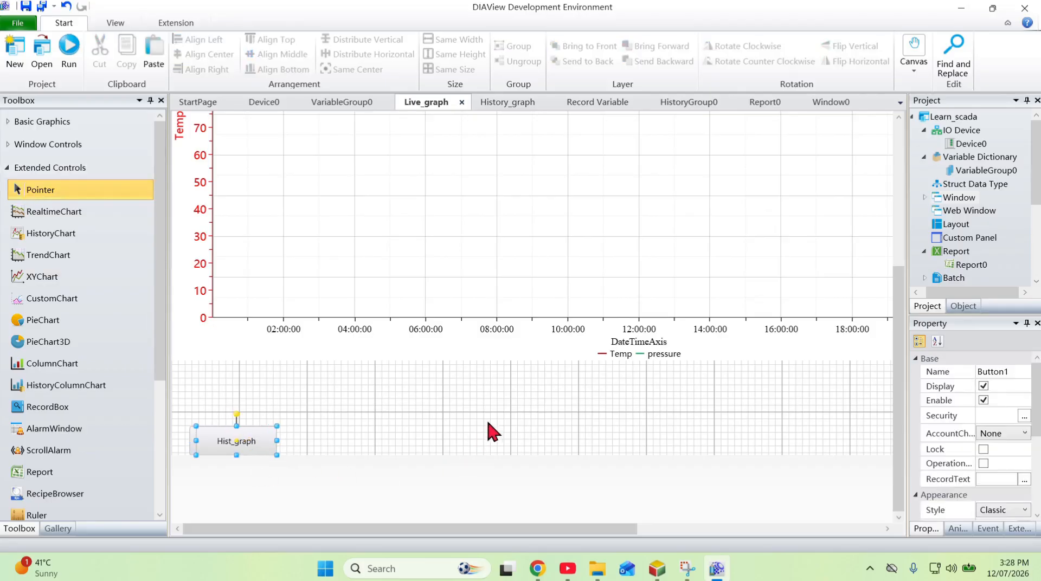
pyautogui.moveTo(241, 436); pyautogui.dragTo(443, 437)
# Set the copied button's text content to Reportwin
pyautogui.click(921, 523)
pyautogui.scroll(-4, 964, 488)
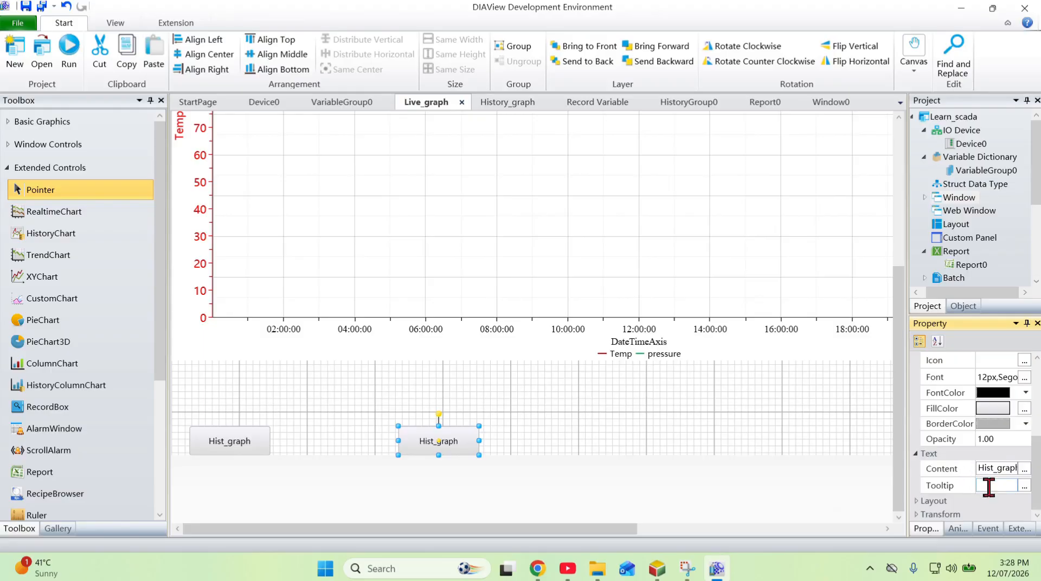
pyautogui.moveTo(1013, 468); pyautogui.dragTo(980, 469)
pyautogui.press('BackSpace')
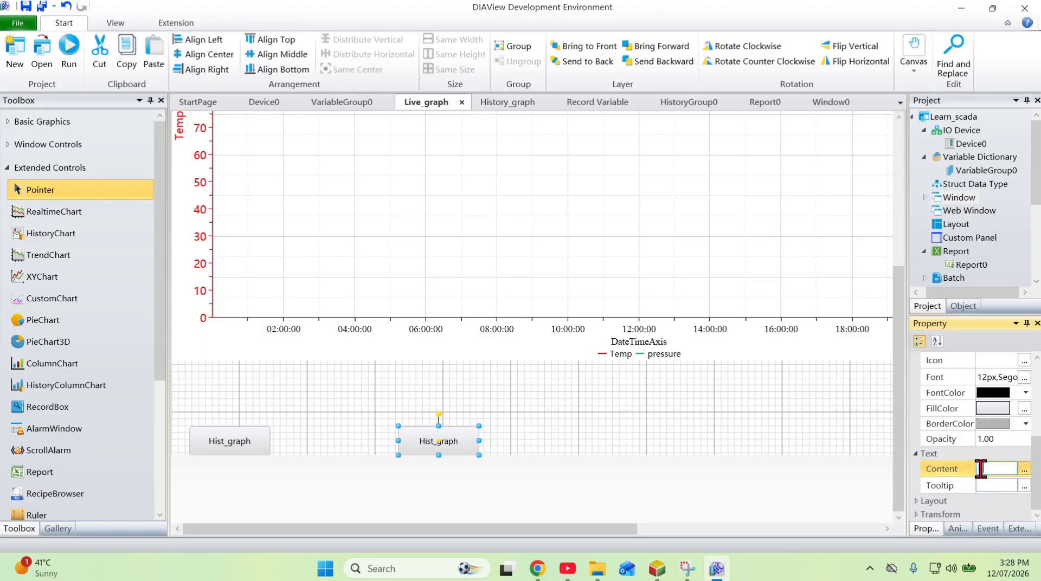
pyautogui.write('Reportwin')
# Set the Reportwin button's open-window event to Window0 instead of History_graph
pyautogui.click(988, 528)
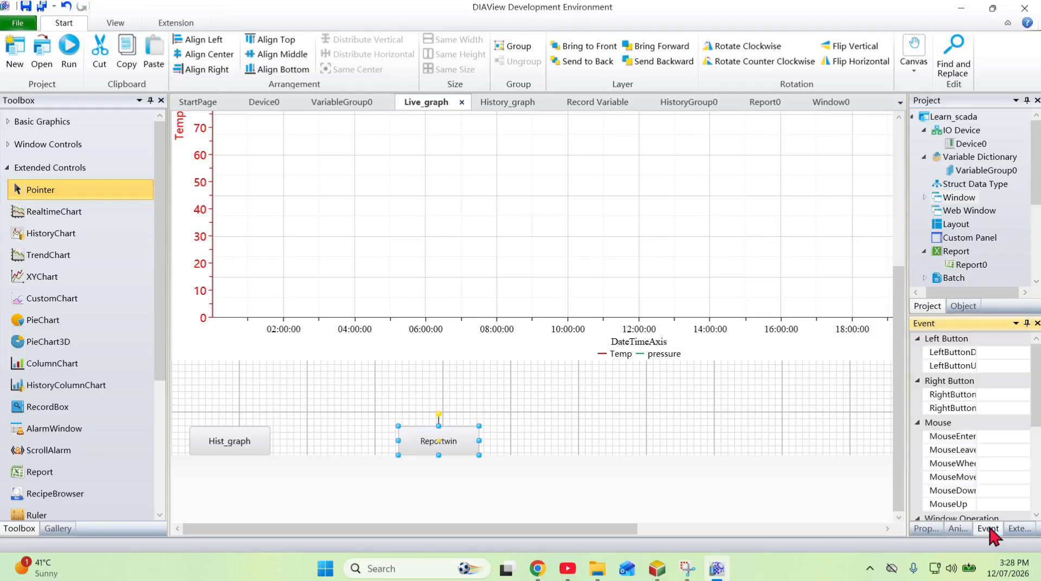
pyautogui.scroll(-1, 984, 423)
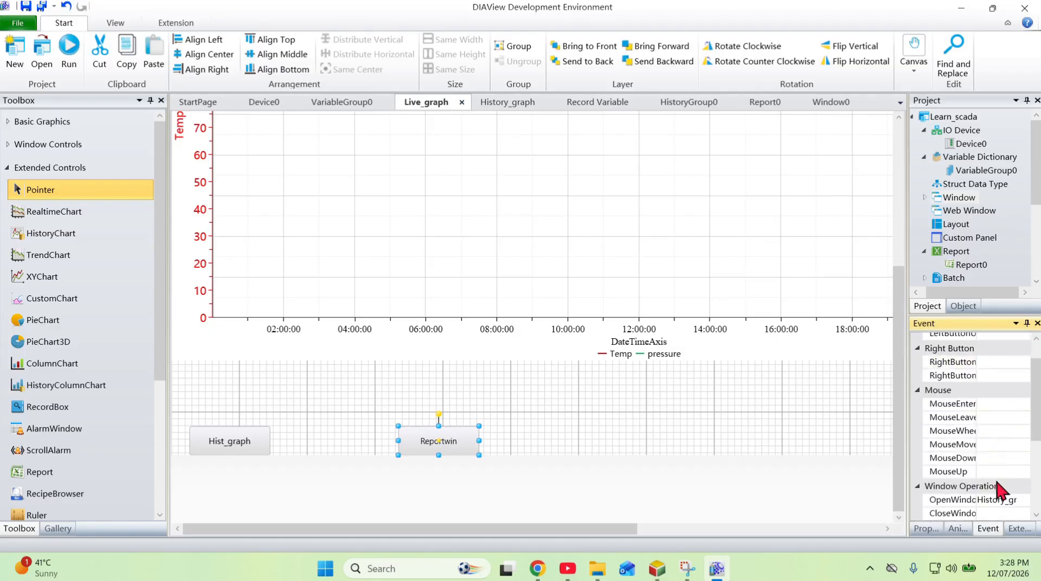
pyautogui.scroll(-1, 990, 490)
pyautogui.rightClick(1025, 469)
pyautogui.click(989, 512)
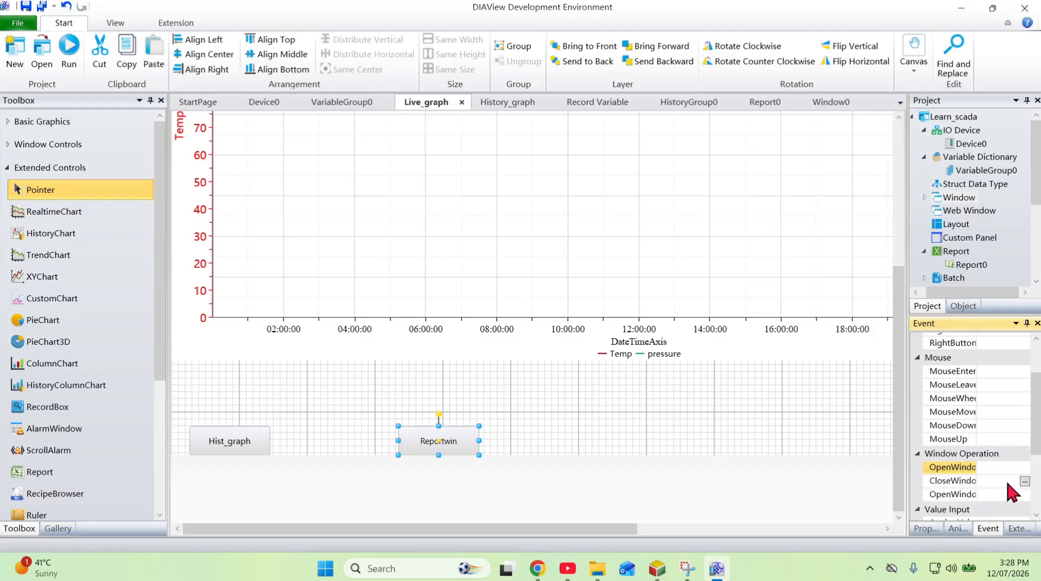
pyautogui.click(1024, 481)
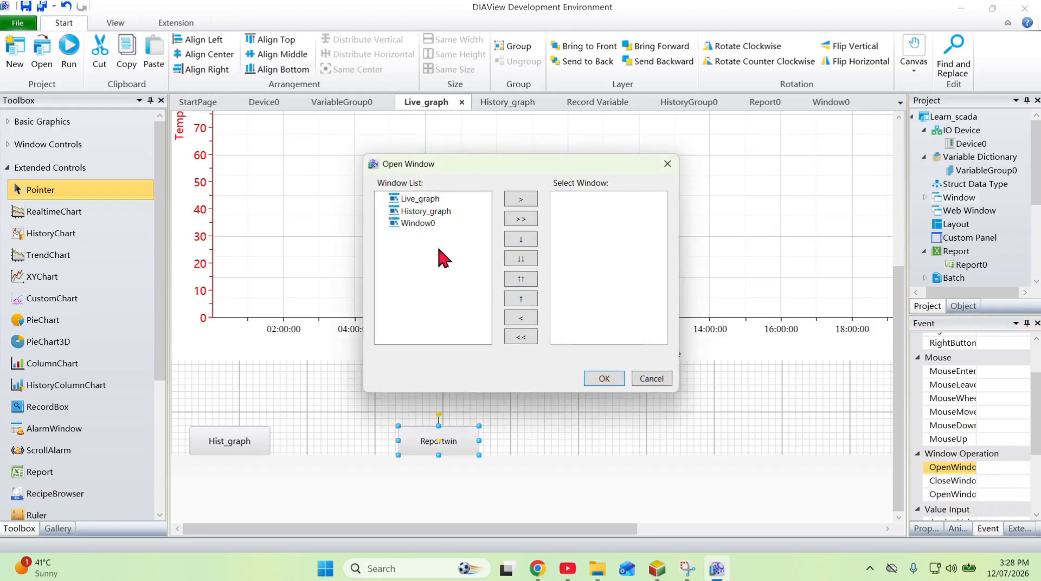
pyautogui.doubleClick(426, 223)
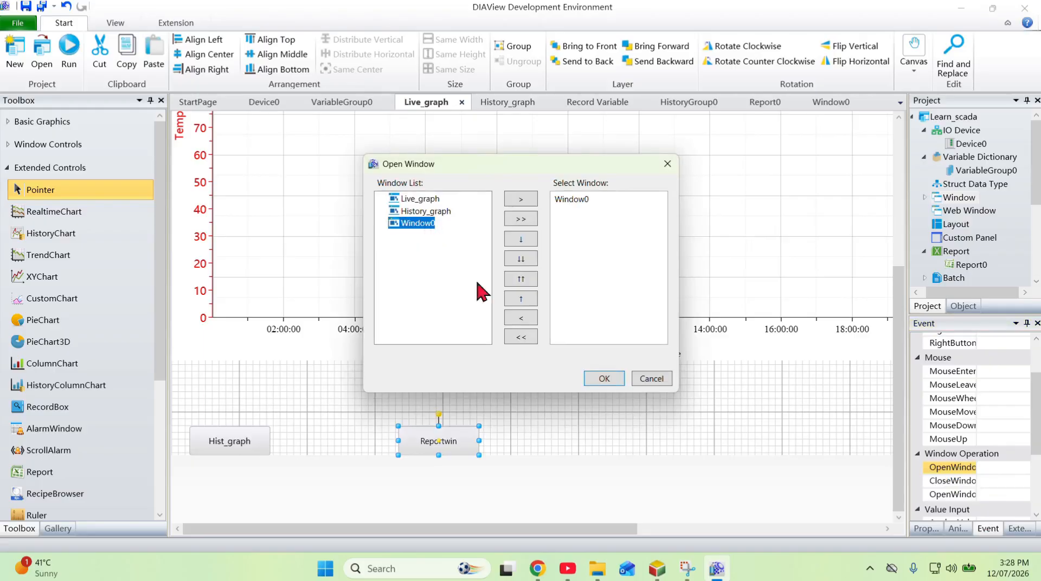
pyautogui.click(605, 379)
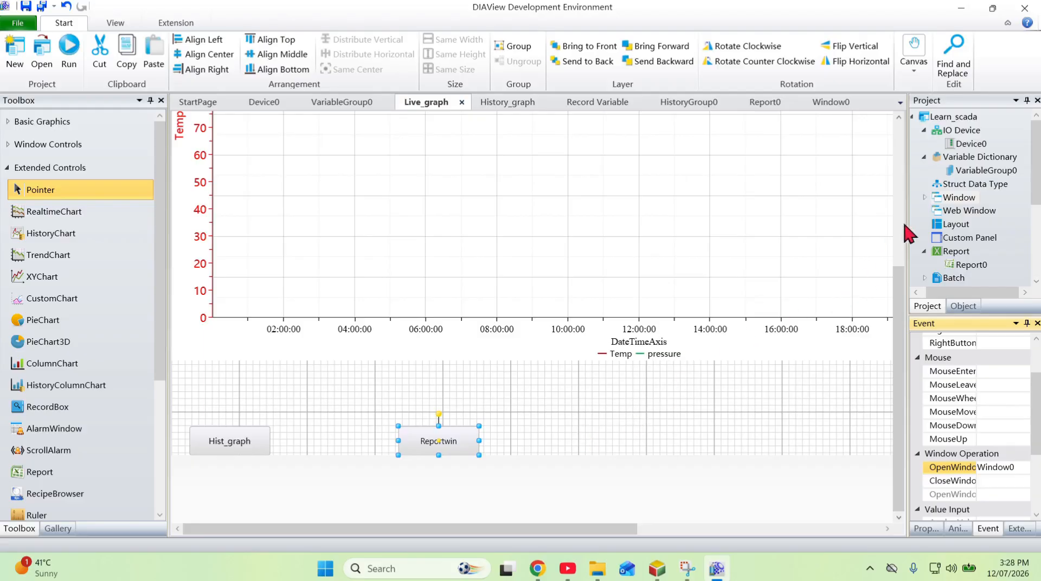
# Copy the Reportwin button from the Live_graph window into the History_graph window and adjust the Live_graph button beside it
pyautogui.click(923, 197)
pyautogui.click(614, 430)
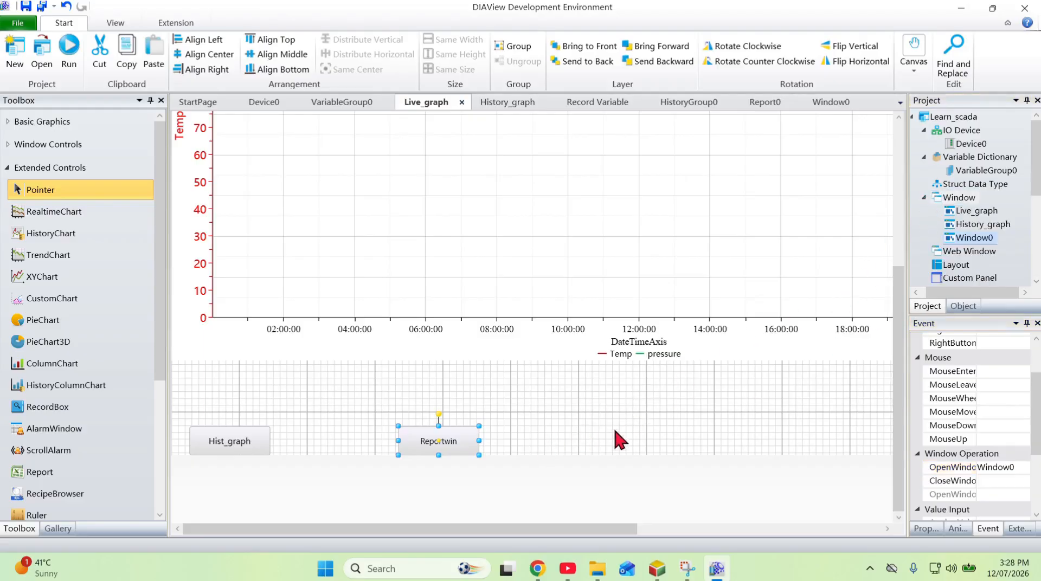
pyautogui.click(439, 440)
pyautogui.click(512, 103)
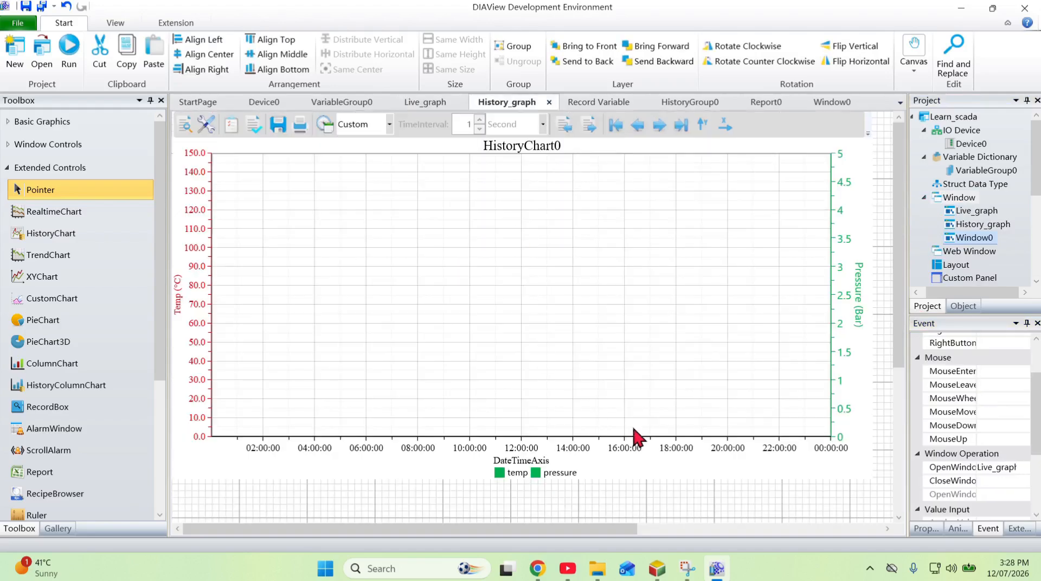
pyautogui.scroll(-5, 699, 475)
pyautogui.click(534, 452)
pyautogui.hotkey('ctrl', 'v')
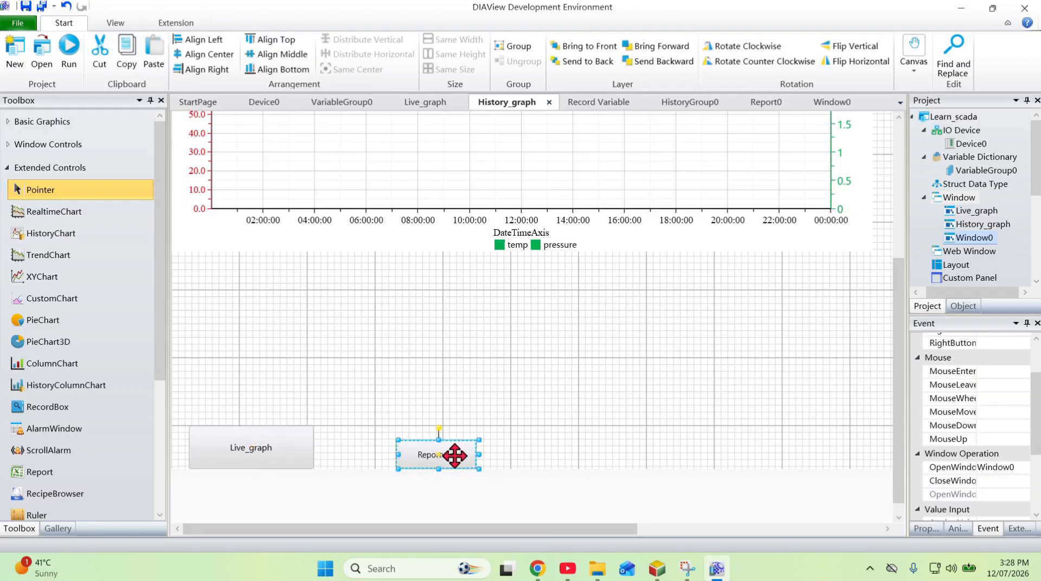
pyautogui.click(246, 444)
pyautogui.moveTo(277, 443); pyautogui.dragTo(248, 447)
pyautogui.click(435, 359)
pyautogui.scroll(5, 513, 304)
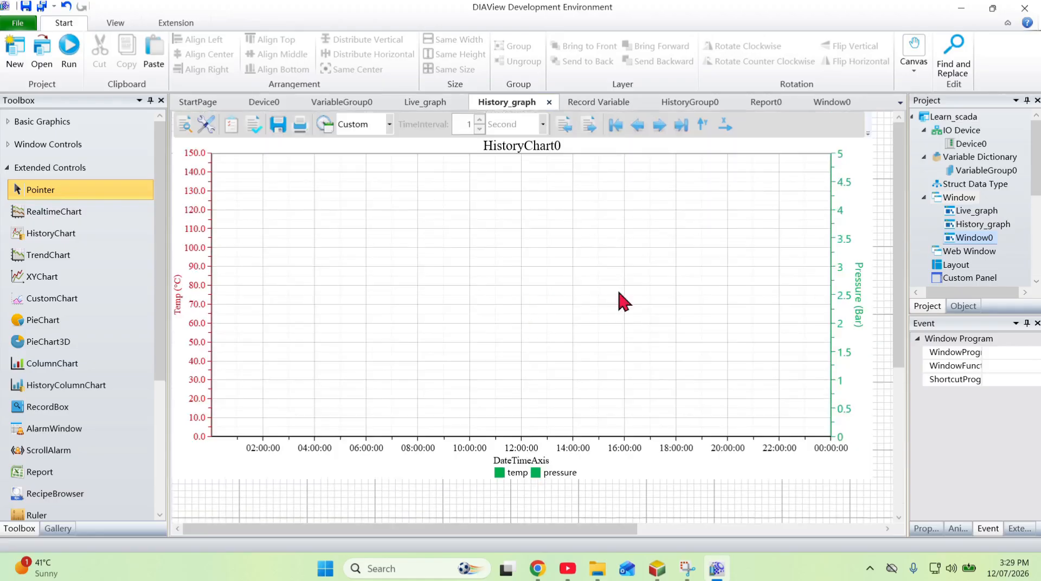
pyautogui.scroll(-6, 651, 266)
pyautogui.scroll(5, 632, 283)
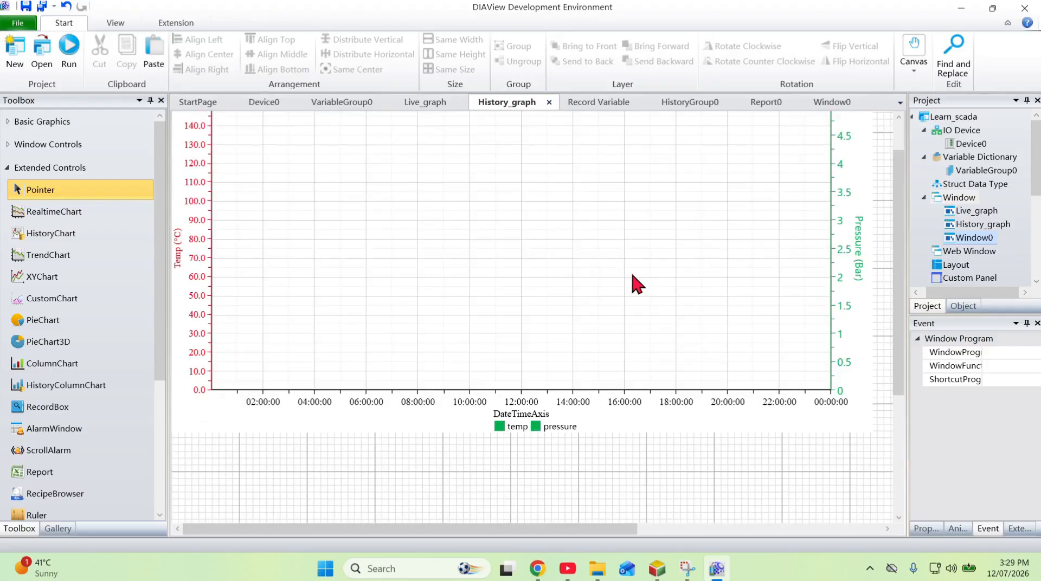
pyautogui.scroll(1, 633, 276)
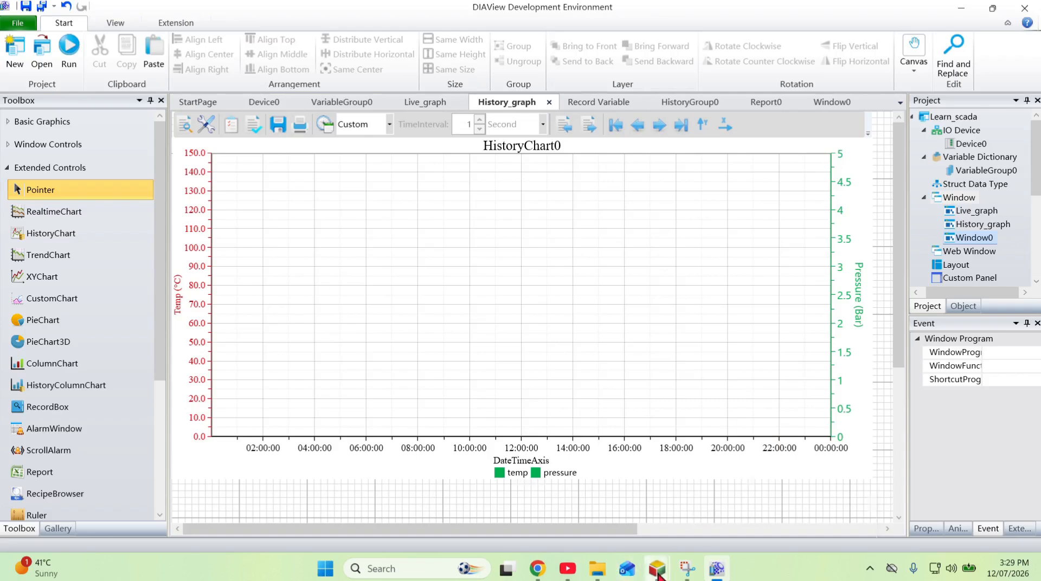
# Switch to Delta ISPSoft and examine the Main program's channel scaling and analog TO networks
pyautogui.moveTo(657, 570)
pyautogui.click(673, 521)
pyautogui.scroll(2, 624, 347)
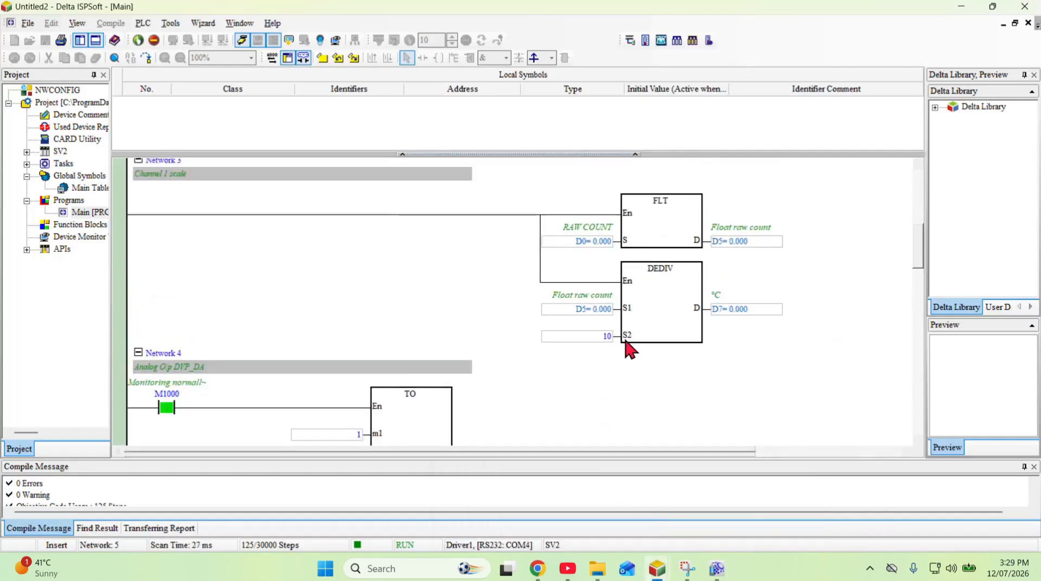
pyautogui.scroll(-5, 374, 304)
pyautogui.scroll(-4, 374, 305)
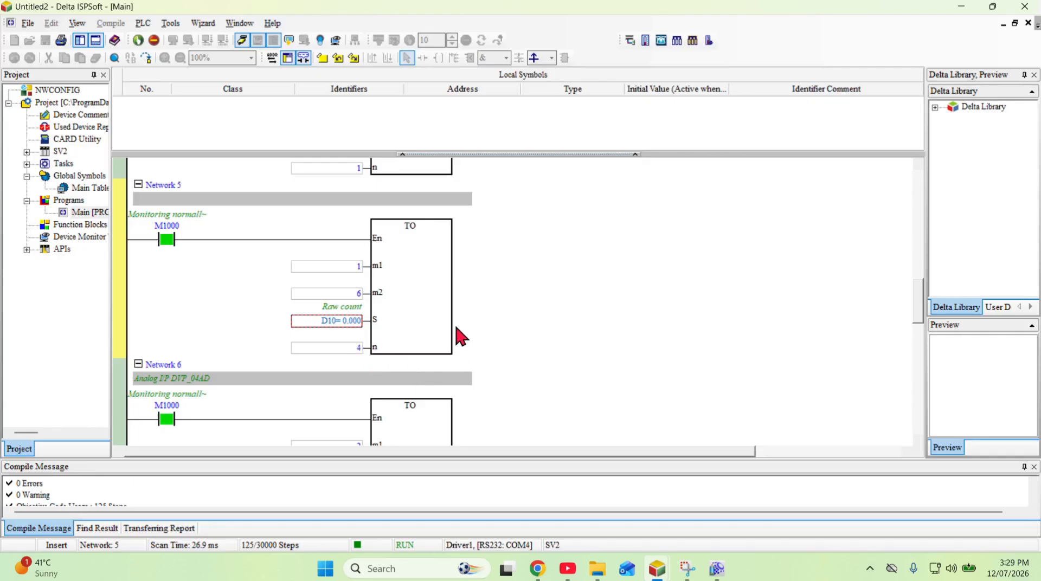
# Switch back to DIAView and check Device0's variable addresses and its DVP Modbus Serial ASCII communication settings
pyautogui.moveTo(657, 568)
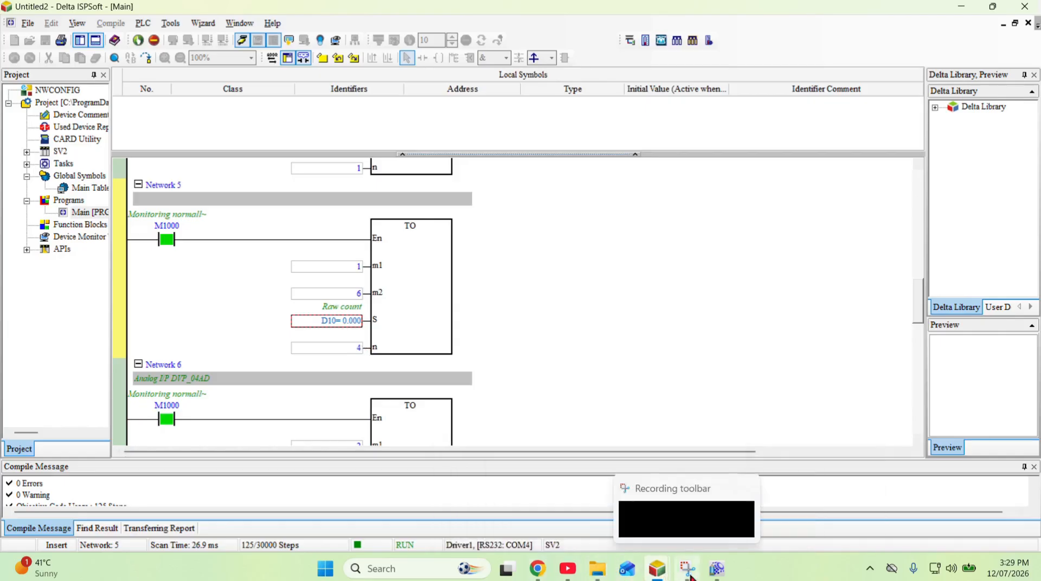
pyautogui.click(711, 574)
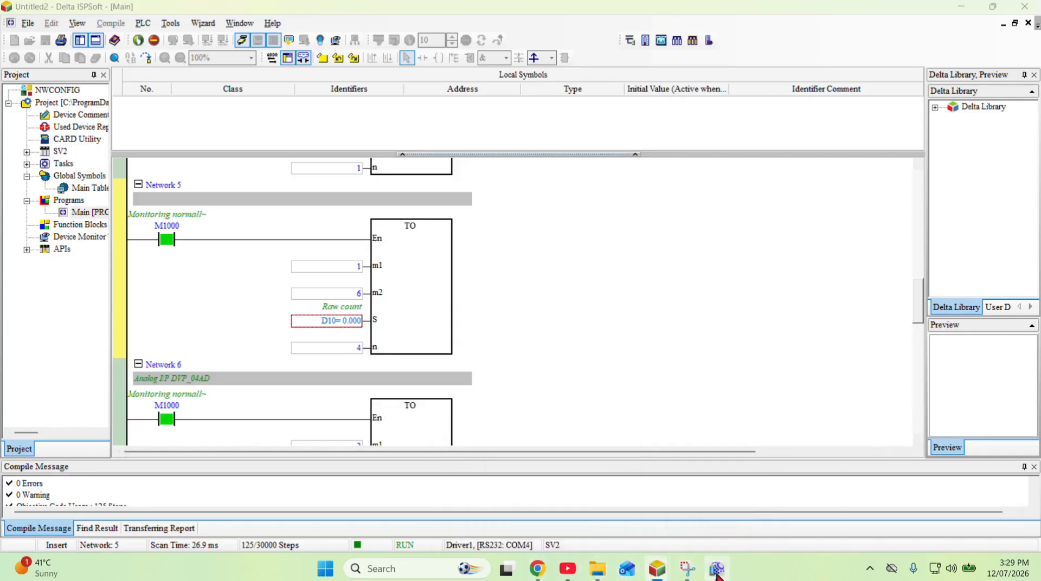
pyautogui.click(264, 103)
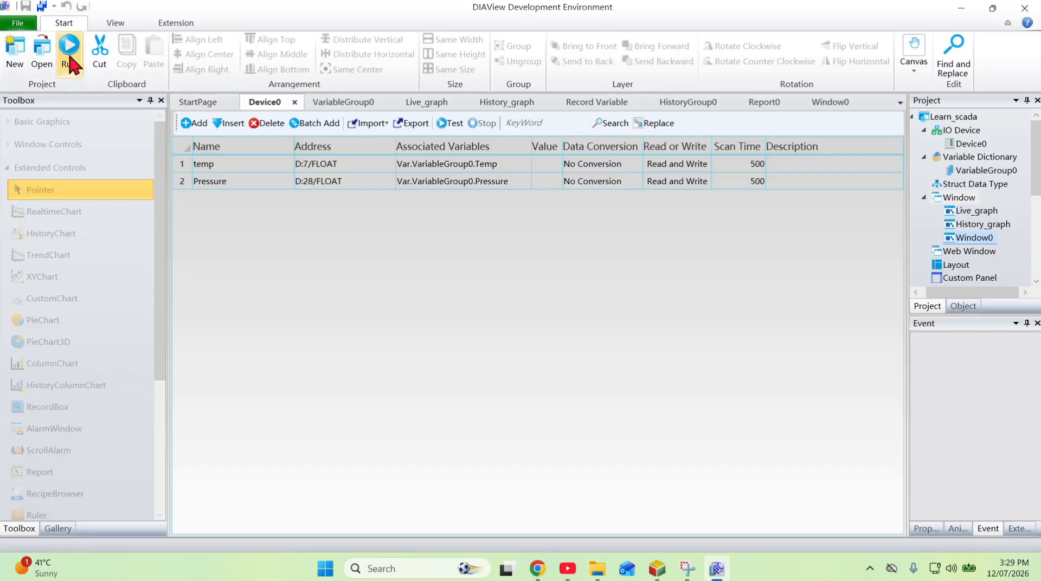
pyautogui.click(959, 132)
pyautogui.rightClick(958, 133)
pyautogui.click(964, 145)
pyautogui.rightClick(967, 149)
pyautogui.click(889, 150)
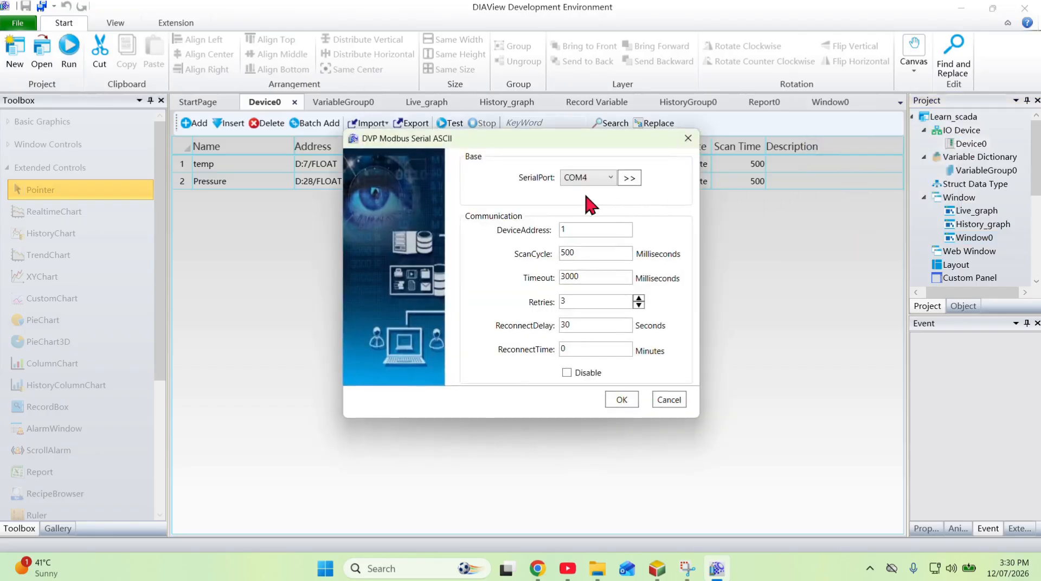
pyautogui.click(606, 392)
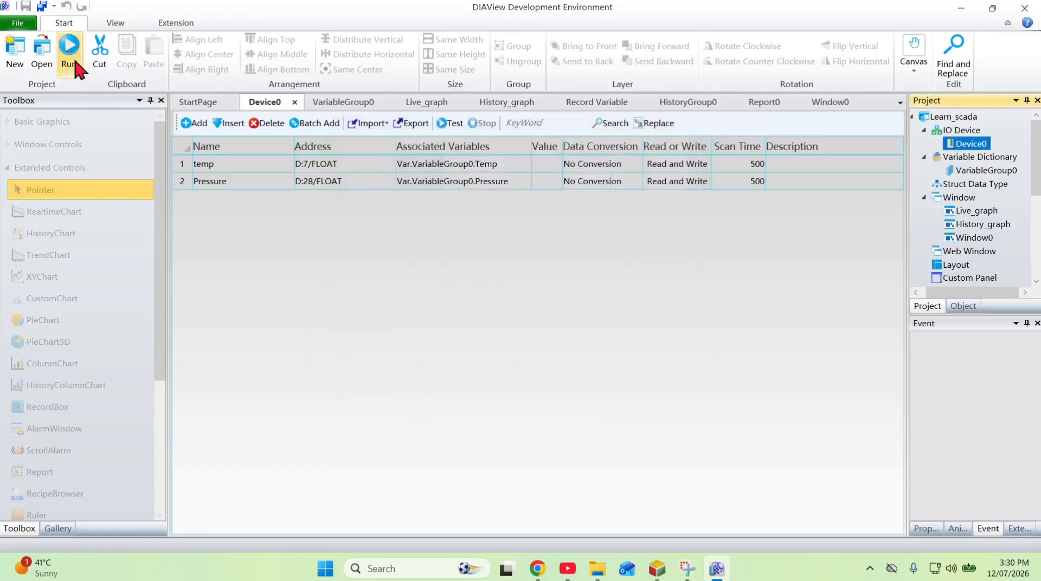
# Run the project in the two-hour presentation mode without a dongle key and restart the DIAView service
pyautogui.click(70, 54)
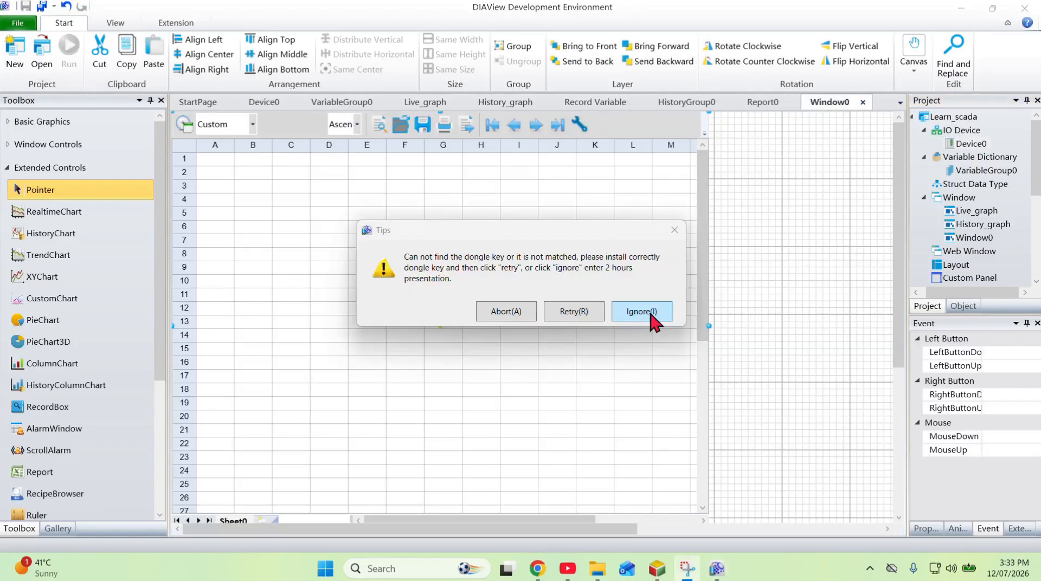
pyautogui.click(648, 309)
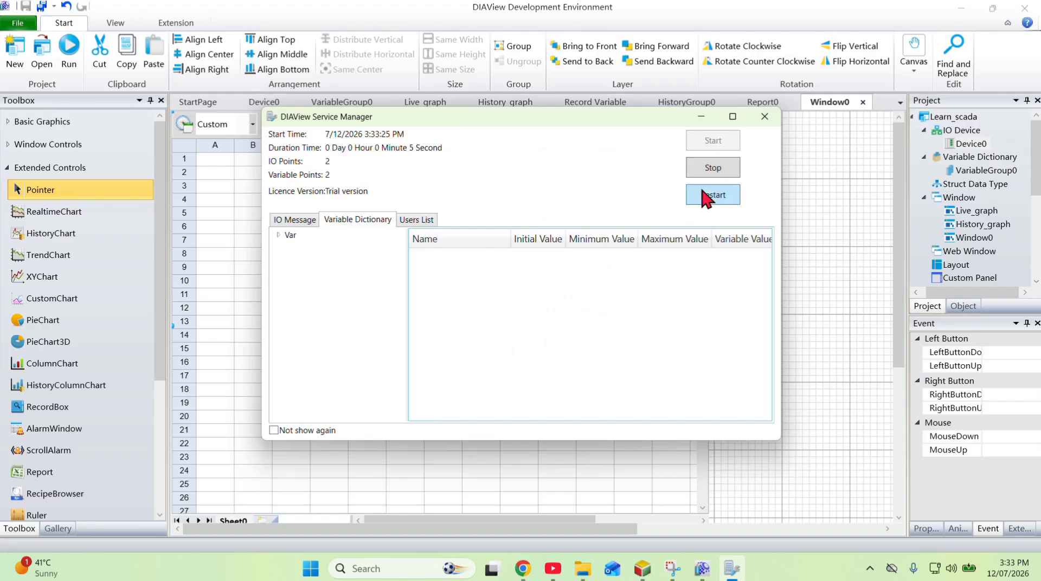
pyautogui.click(702, 191)
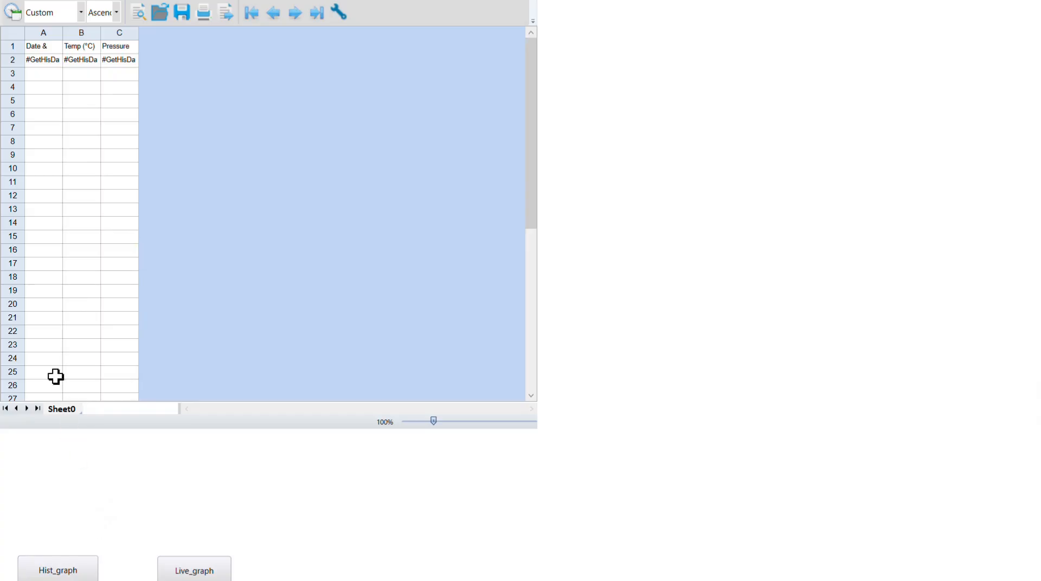
# Test switching between the running report and history chart windows with the Hist_graph and Reportwin buttons
pyautogui.click(62, 573)
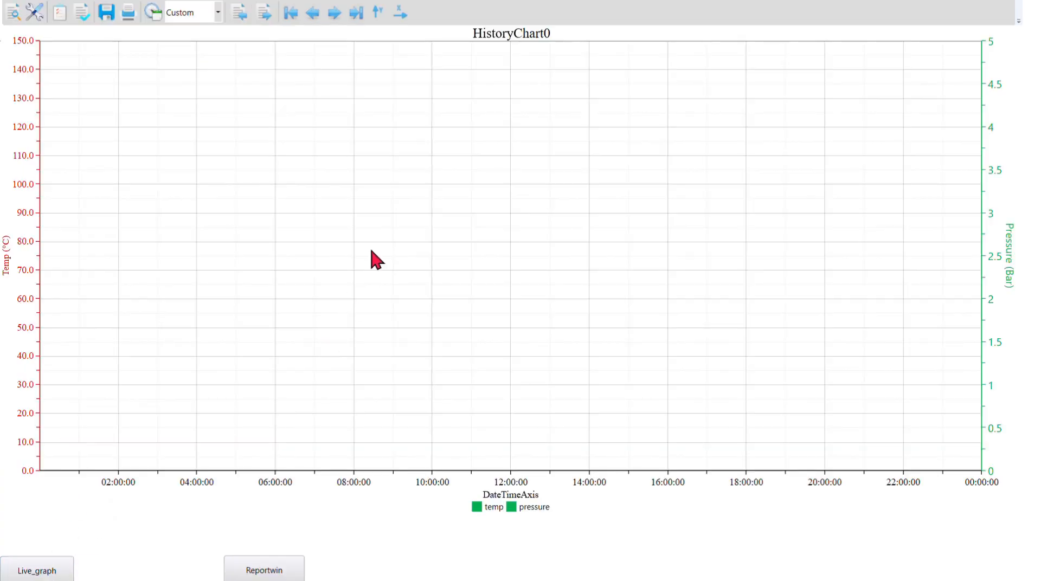
pyautogui.click(252, 569)
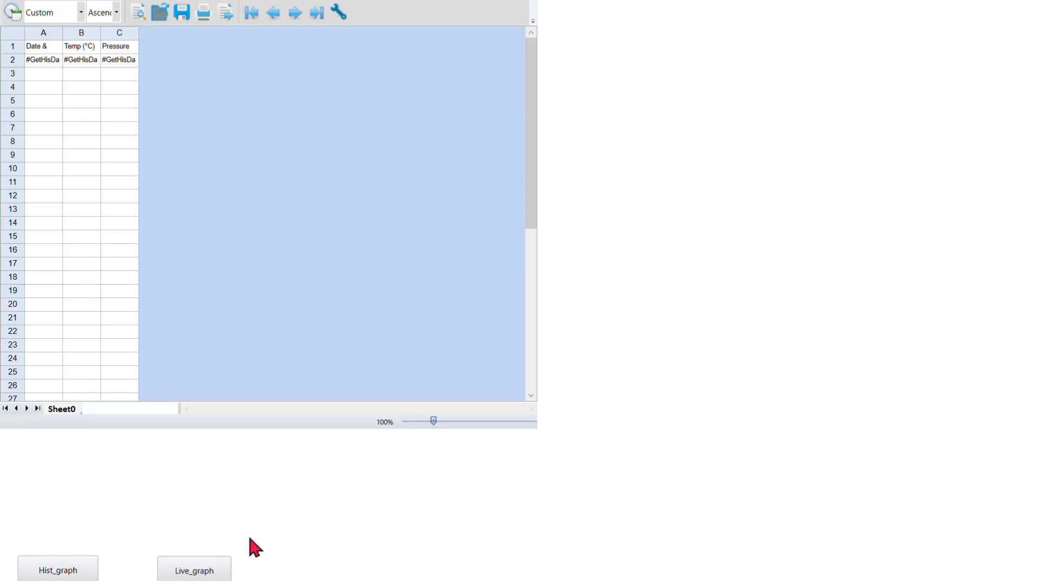
pyautogui.click(76, 572)
pyautogui.click(46, 574)
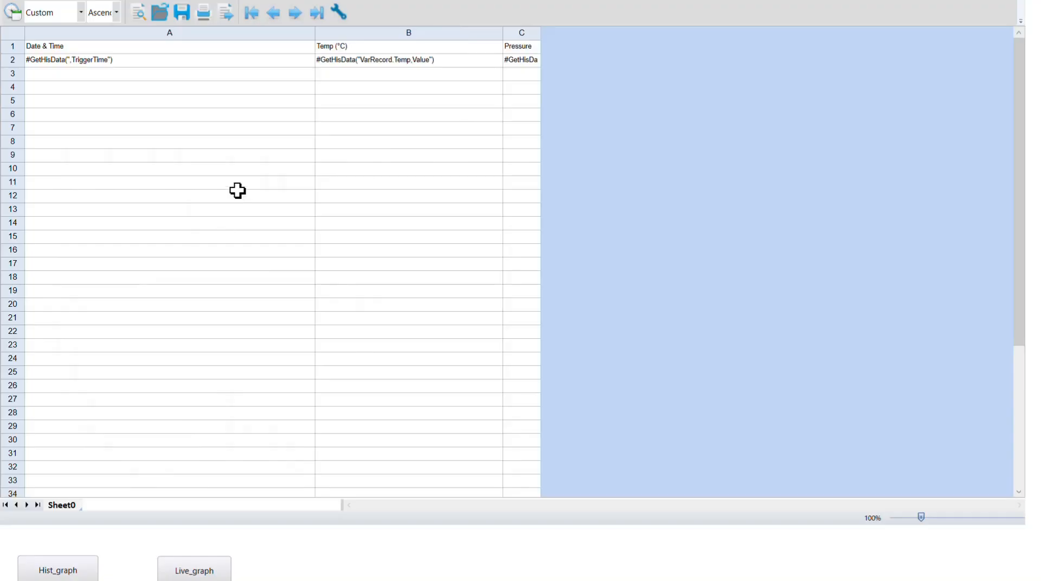
# Examine the running report's sort order and preset time range options
pyautogui.click(117, 12)
pyautogui.click(74, 123)
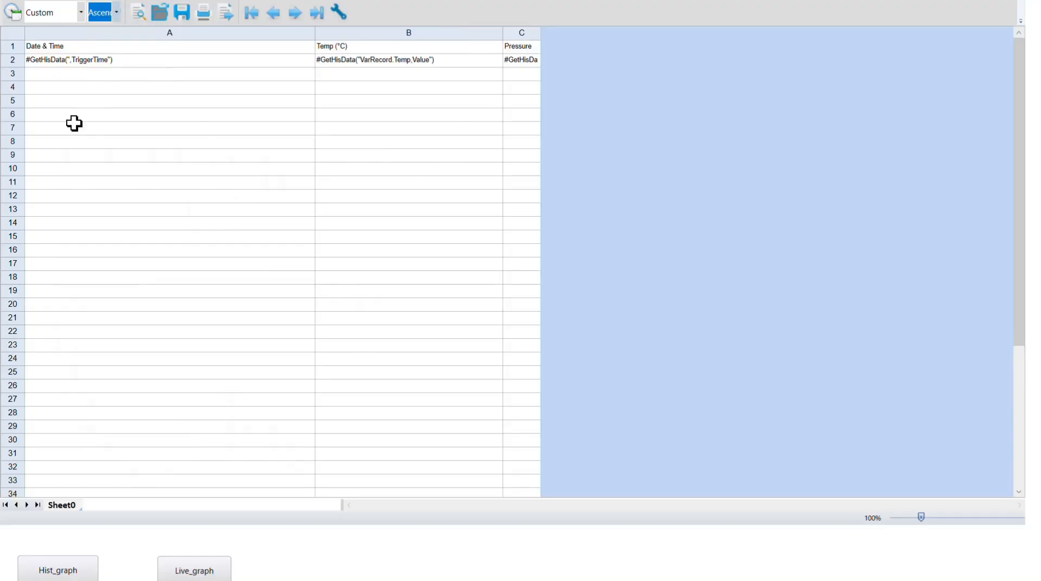
pyautogui.click(80, 12)
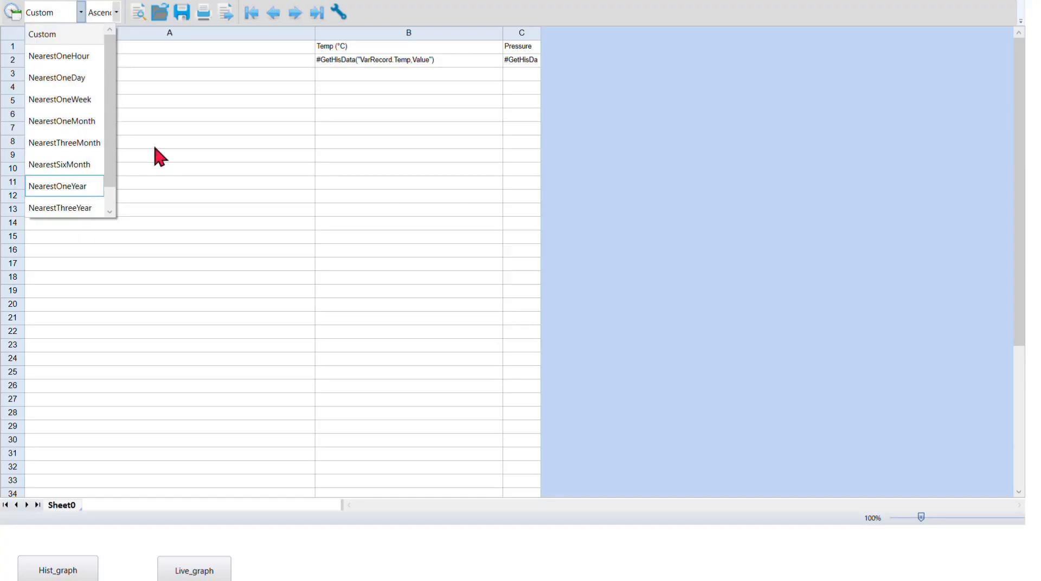
pyautogui.click(236, 129)
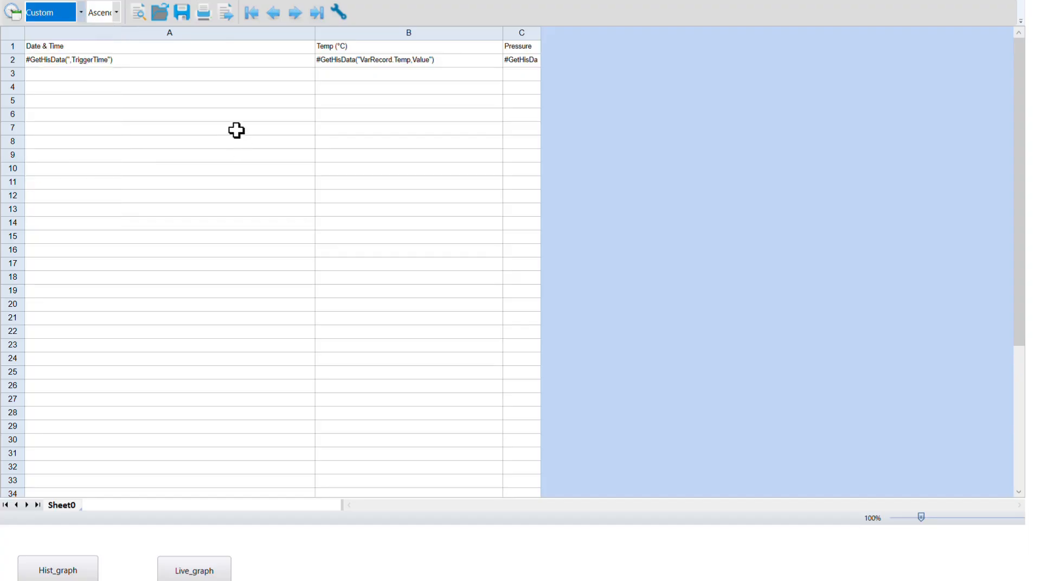
pyautogui.click(11, 12)
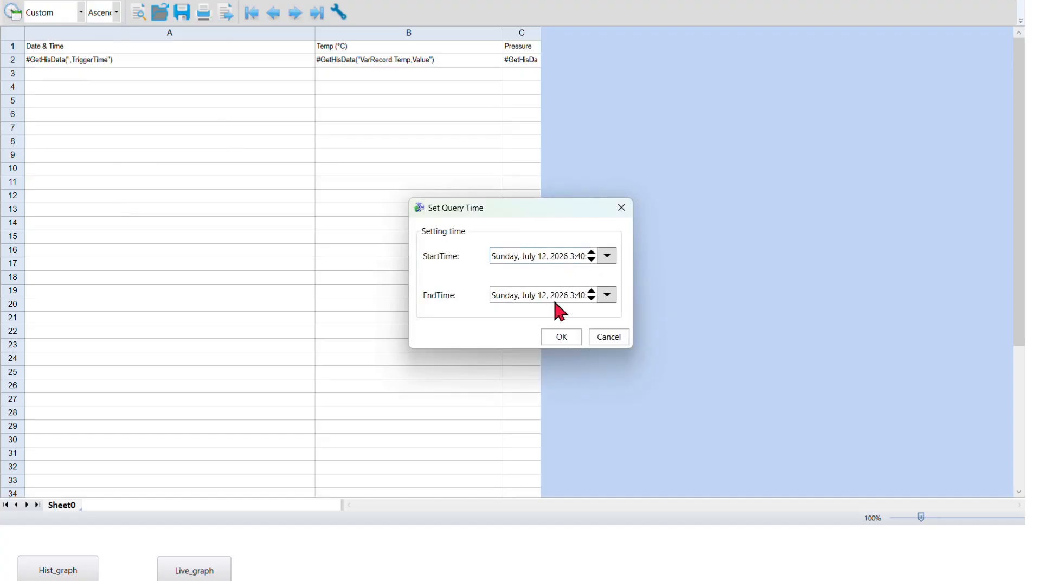
pyautogui.click(606, 256)
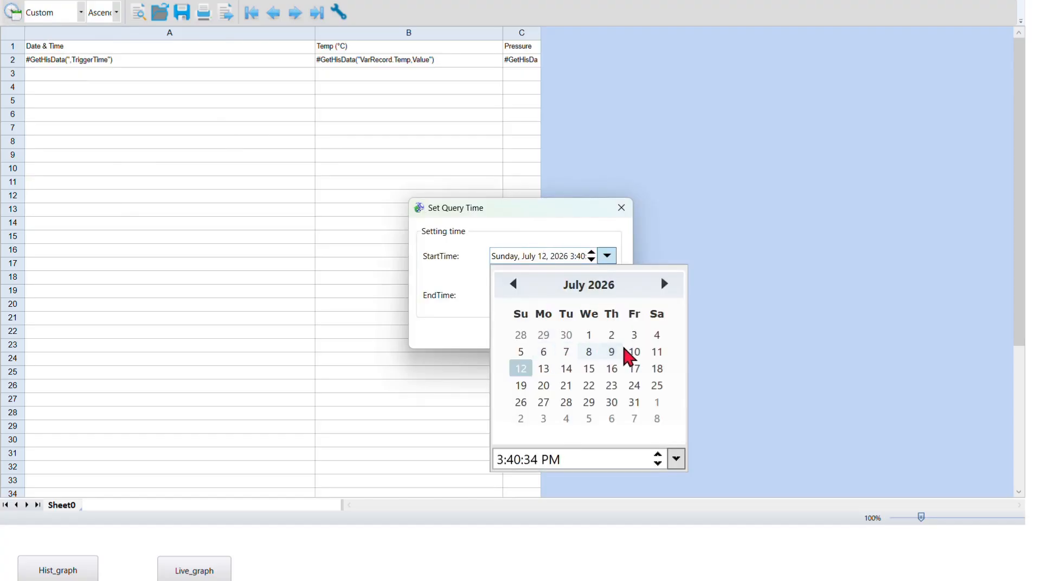
pyautogui.click(637, 351)
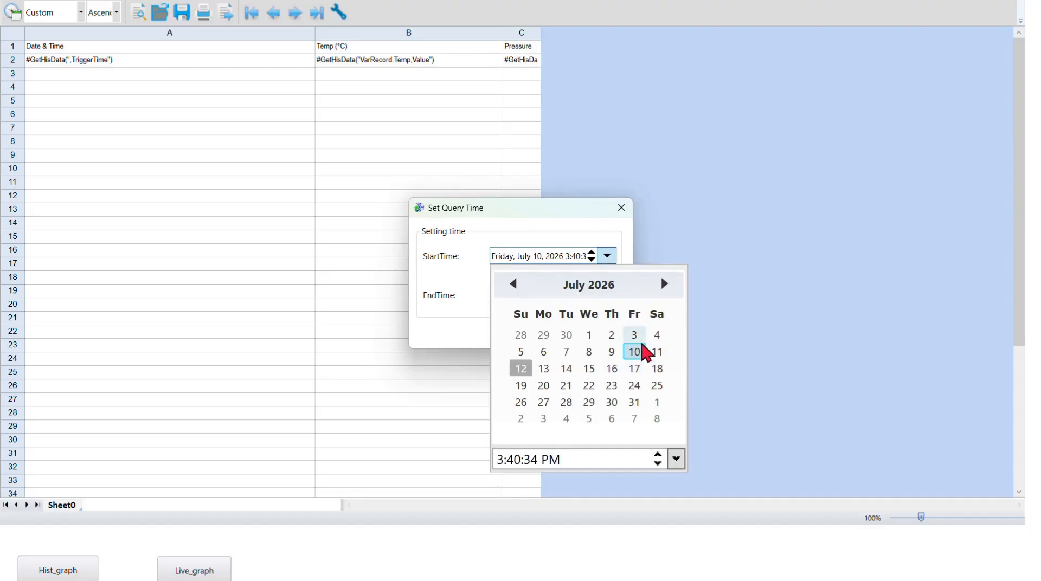
pyautogui.click(676, 460)
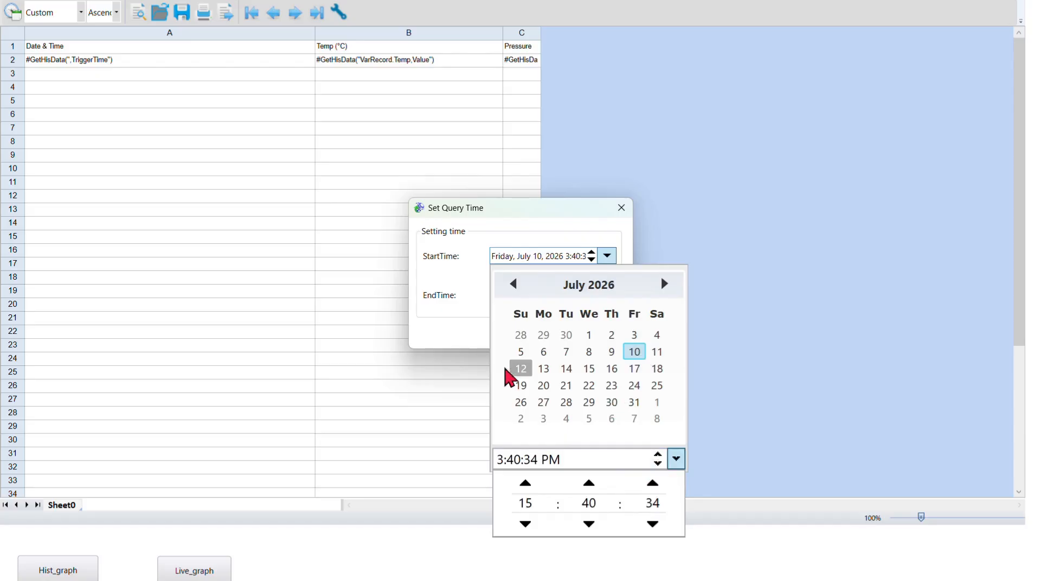
pyautogui.click(613, 199)
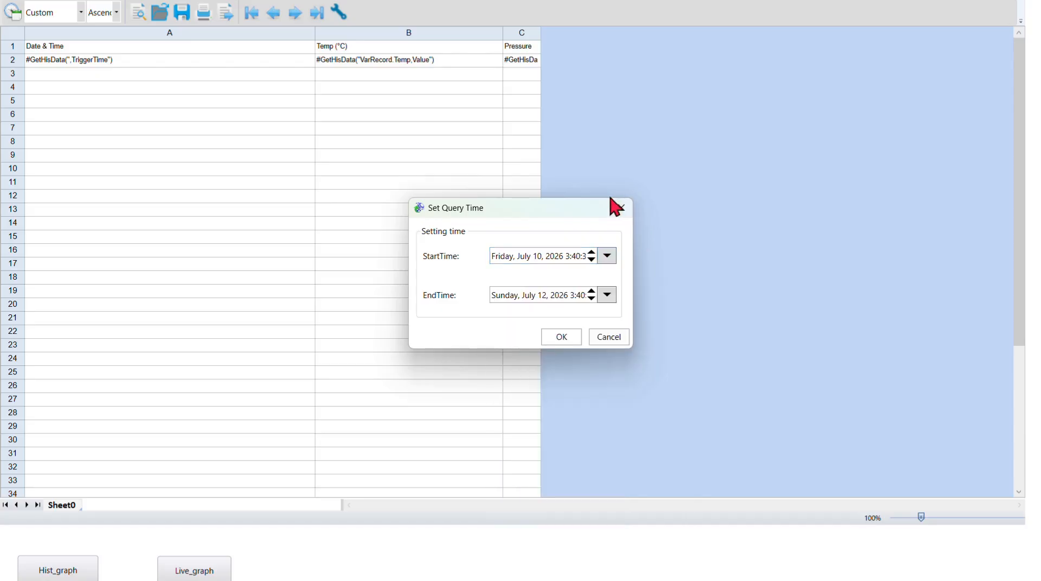
pyautogui.click(604, 335)
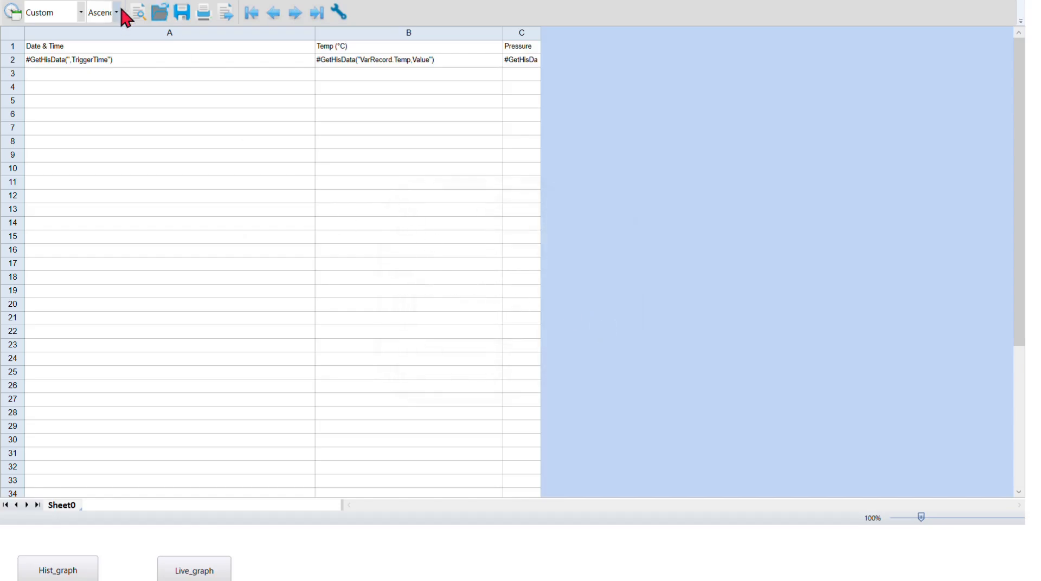
# Query the running report with the NearestOneHour time range and refresh it to pick up newly recorded data
pyautogui.click(81, 12)
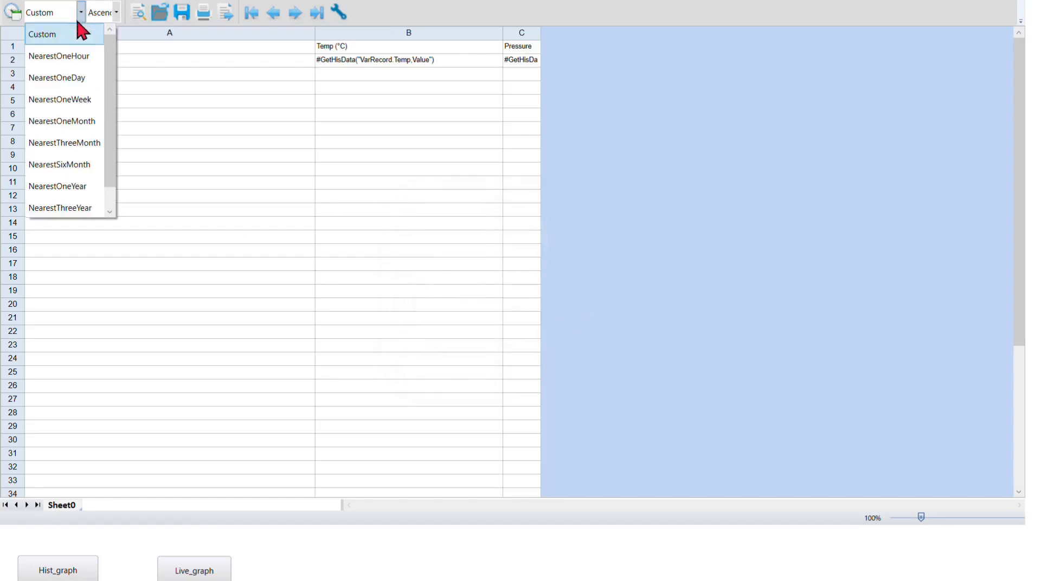
pyautogui.click(68, 56)
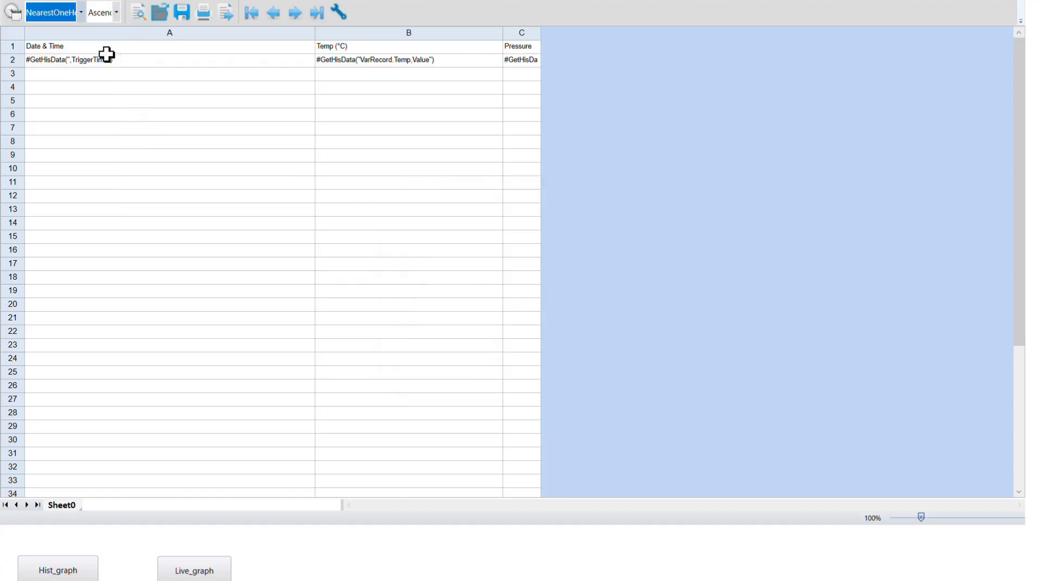
pyautogui.click(139, 12)
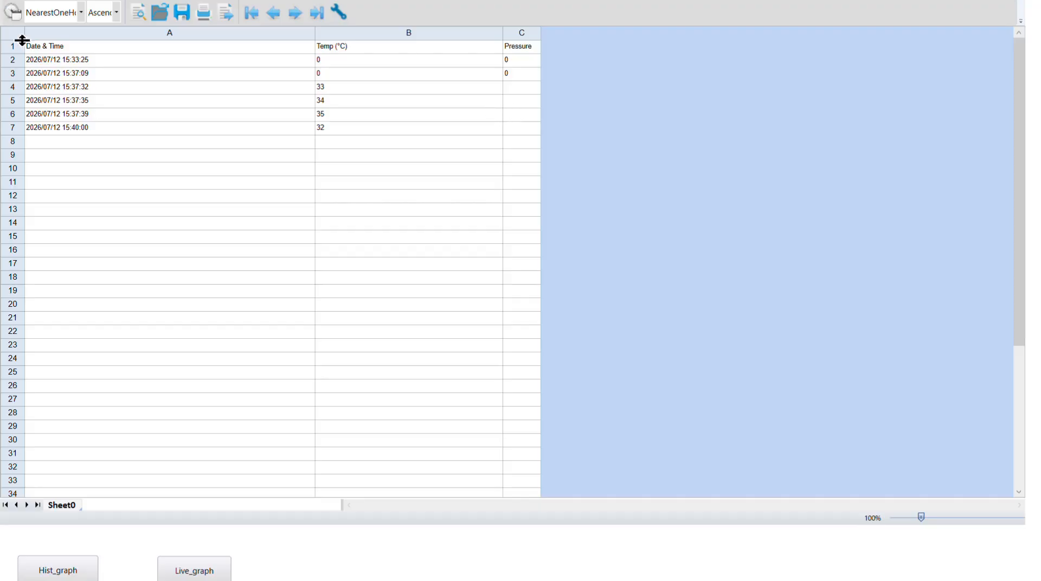
pyautogui.click(139, 13)
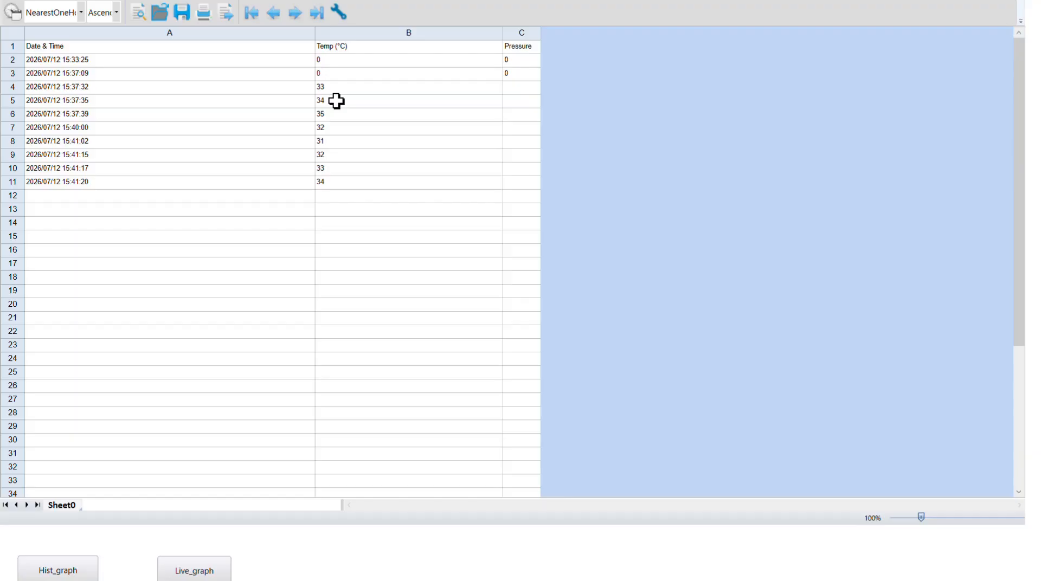
pyautogui.click(138, 11)
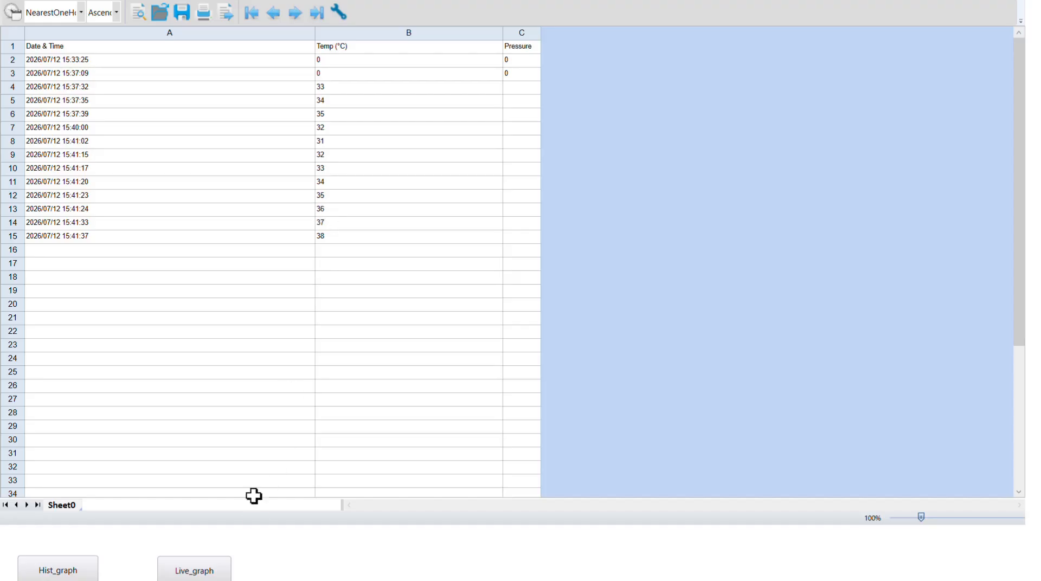
# View the live graph, then open the history chart and query it with the NearestOneHour time range
pyautogui.click(184, 568)
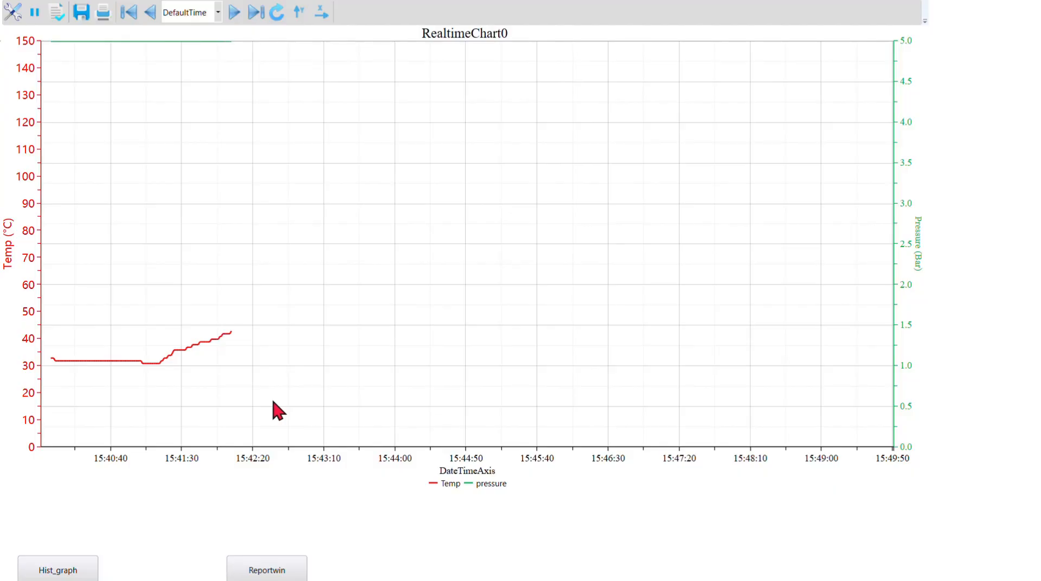
pyautogui.click(23, 567)
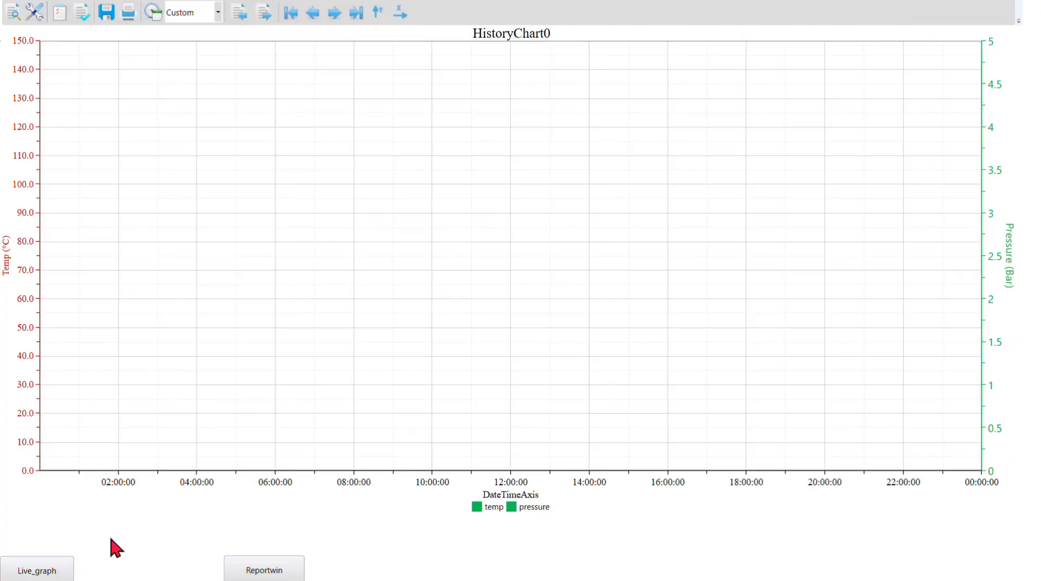
pyautogui.click(218, 13)
pyautogui.click(215, 54)
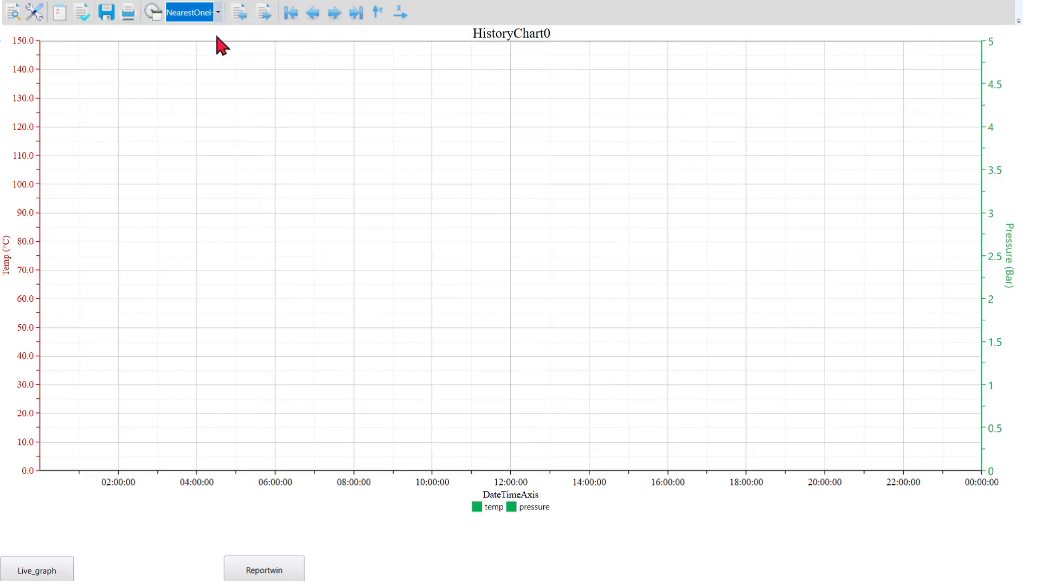
pyautogui.click(14, 13)
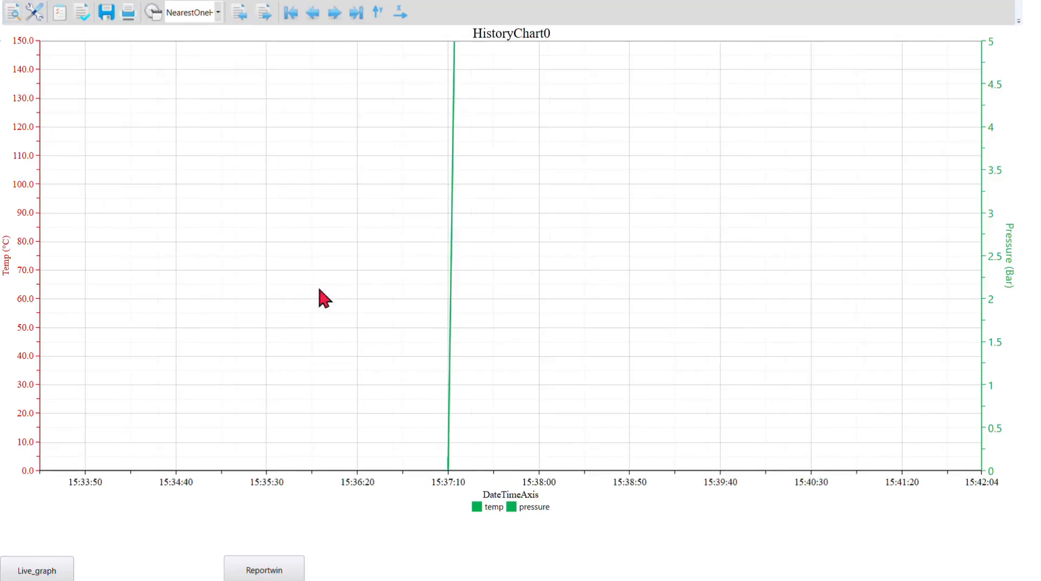
# Zoom the history chart's temperature and pressure scales in and out to examine the curves, and repeat the query
pyautogui.scroll(10, 480, 307)
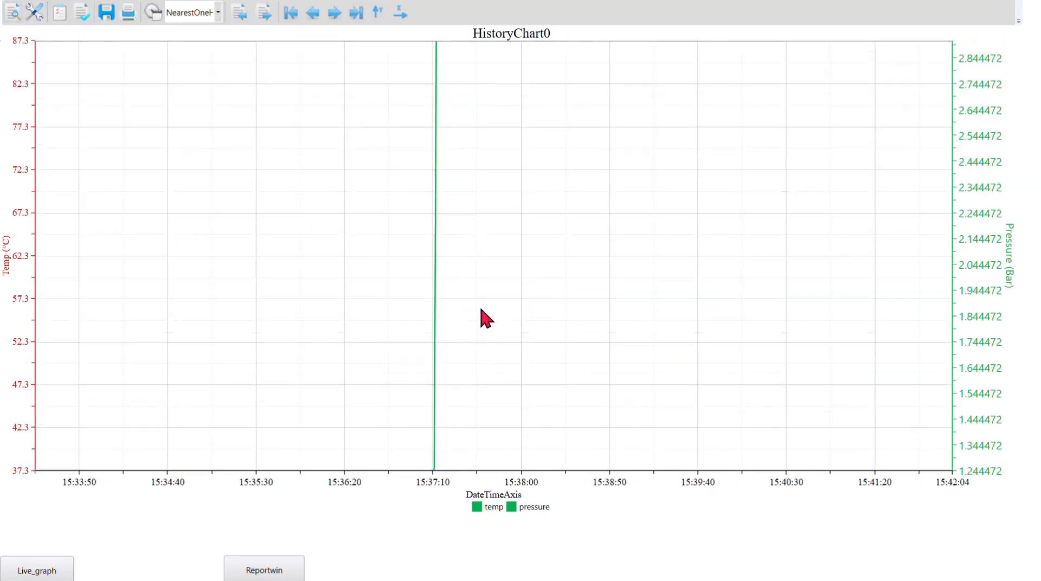
pyautogui.scroll(5, 470, 279)
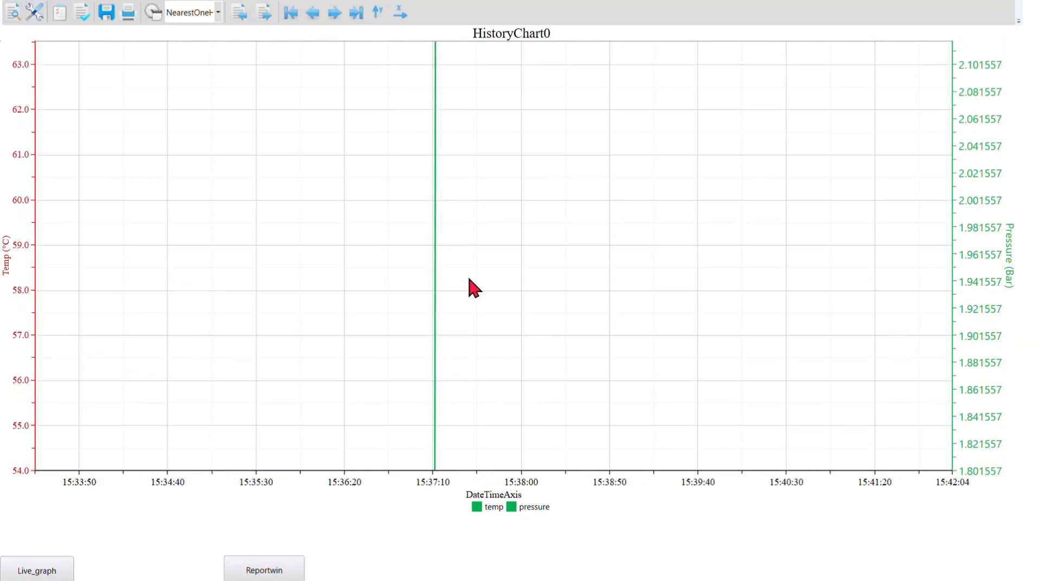
pyautogui.scroll(3, 468, 278)
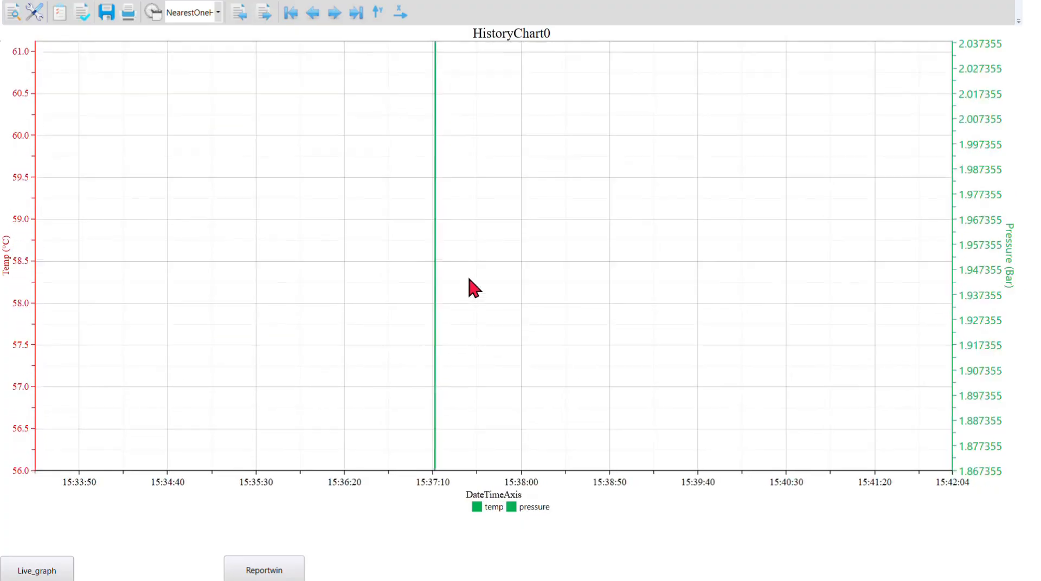
pyautogui.scroll(-2, 329, 237)
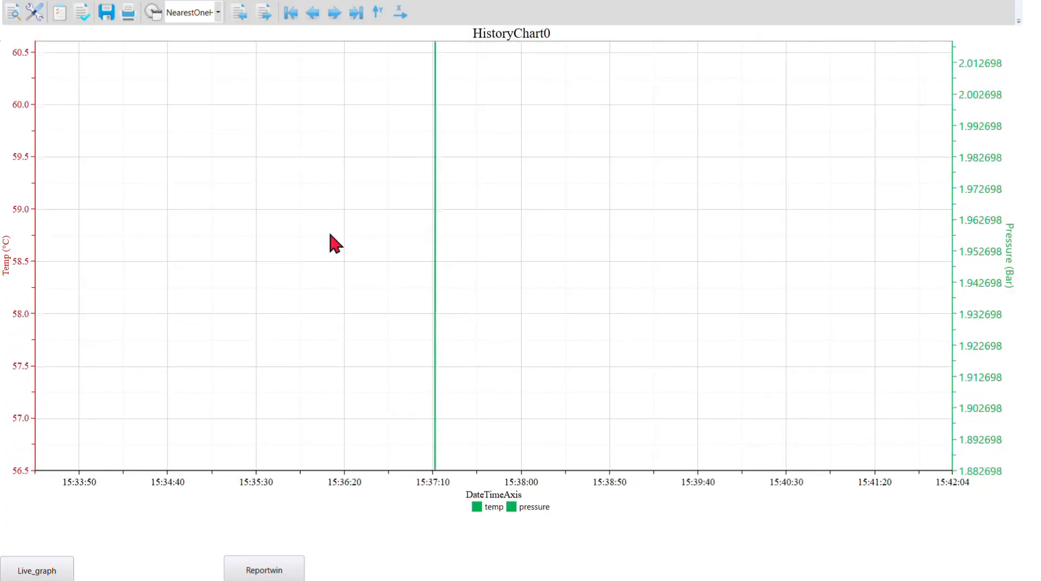
pyautogui.scroll(-3, 329, 238)
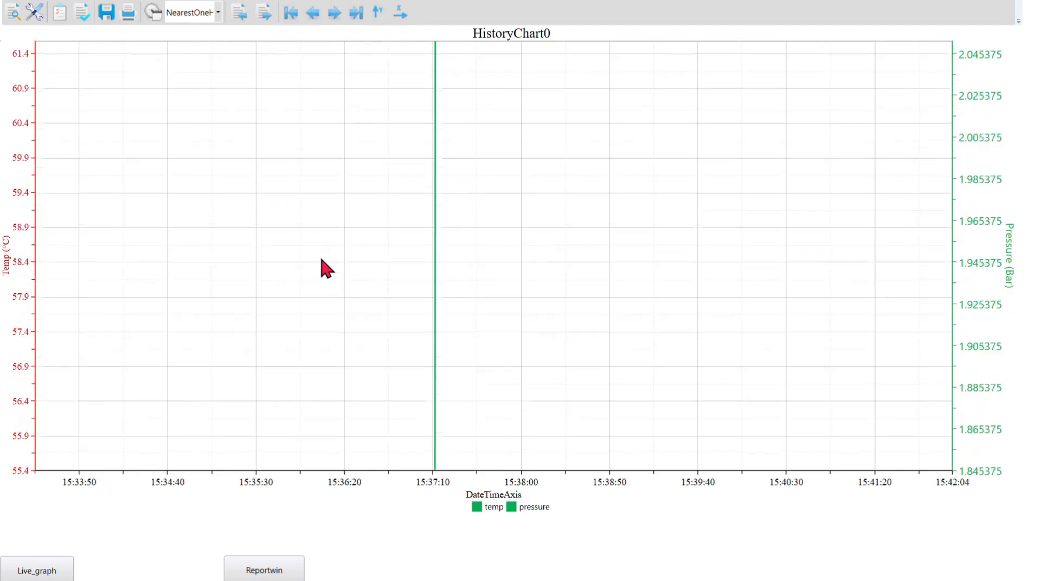
pyautogui.scroll(-5, 331, 281)
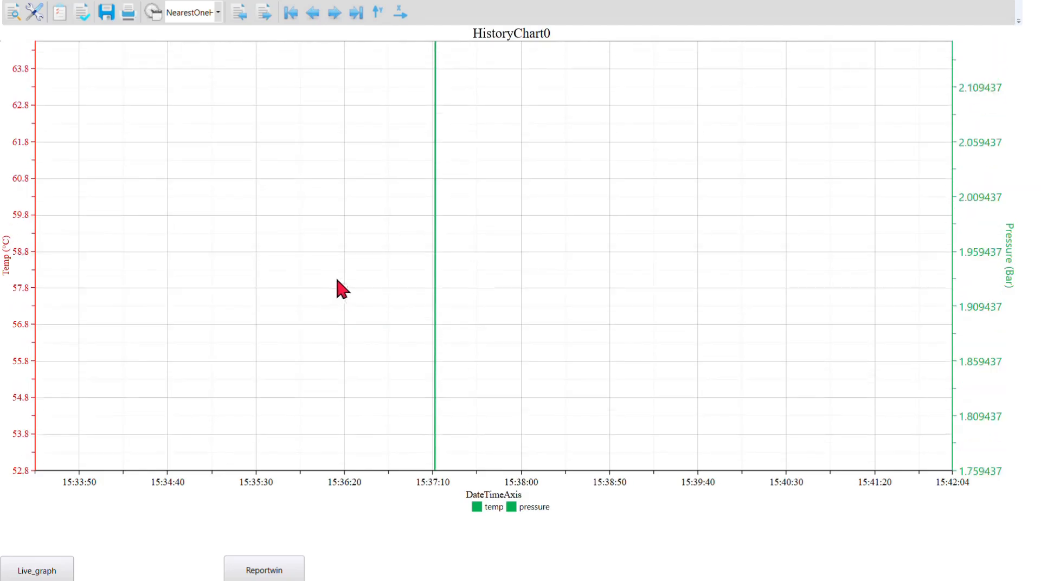
pyautogui.scroll(-5, 380, 260)
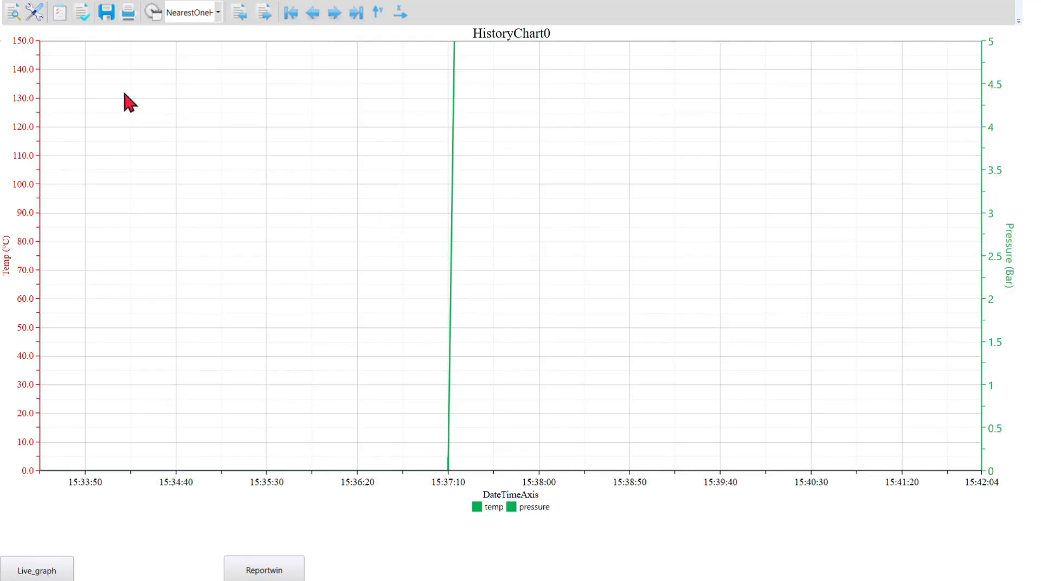
pyautogui.click(15, 15)
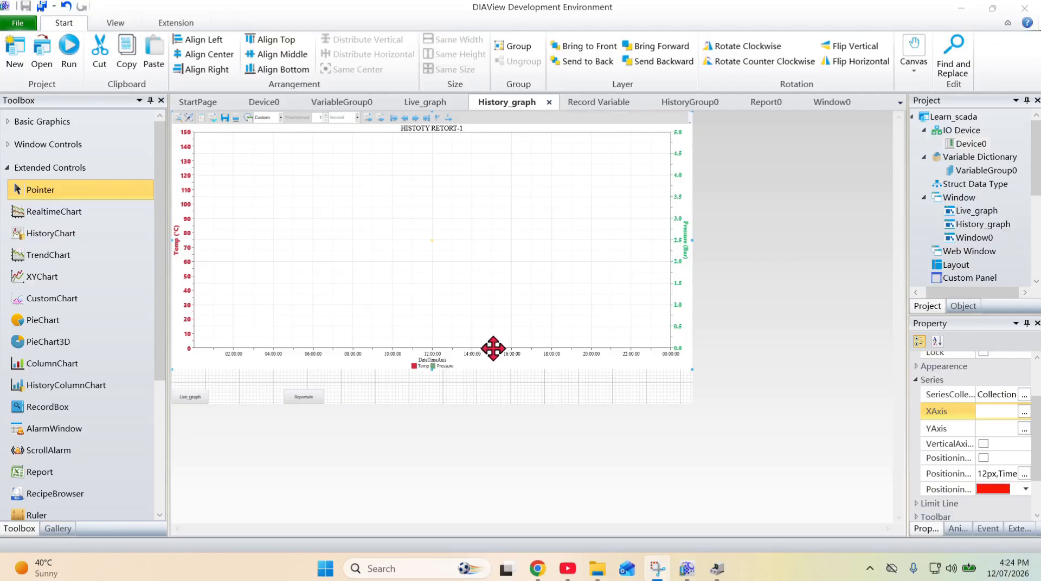
# Review the Device0, VariableGroup0, Live_graph and History_graph documents in the development environment and run the project again
pyautogui.click(271, 103)
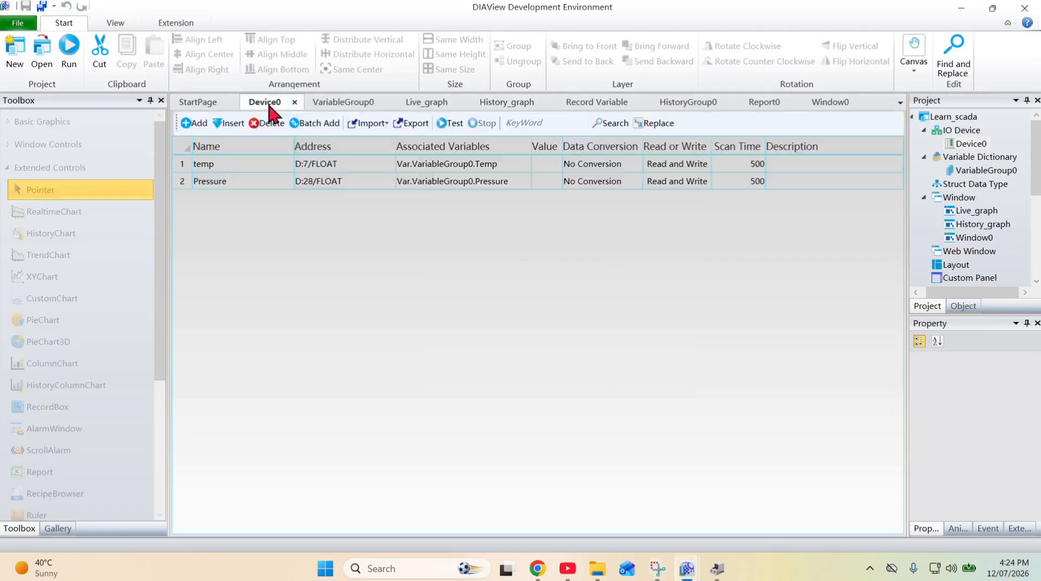
pyautogui.click(332, 103)
pyautogui.click(412, 102)
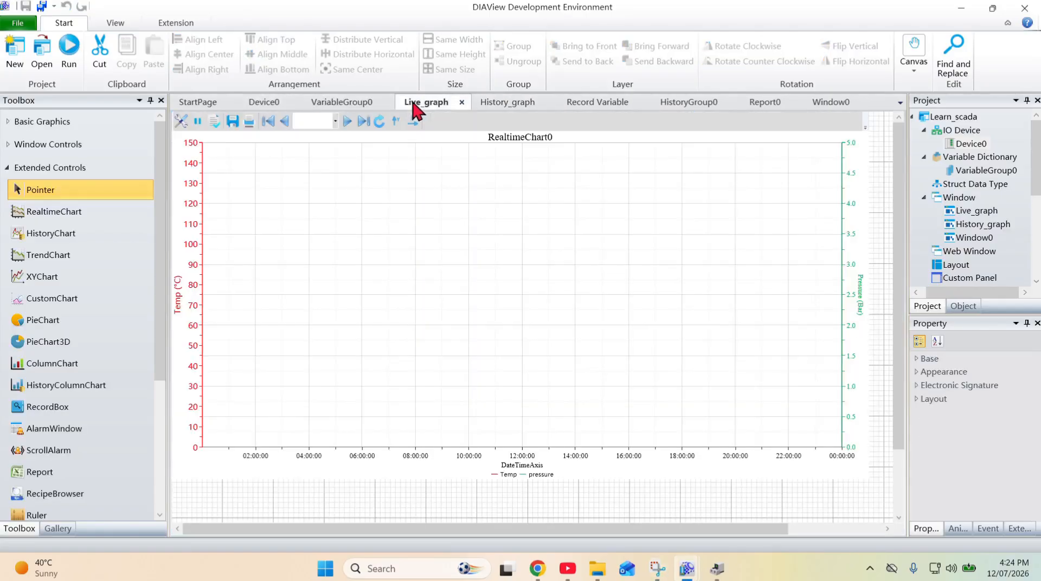
pyautogui.click(508, 103)
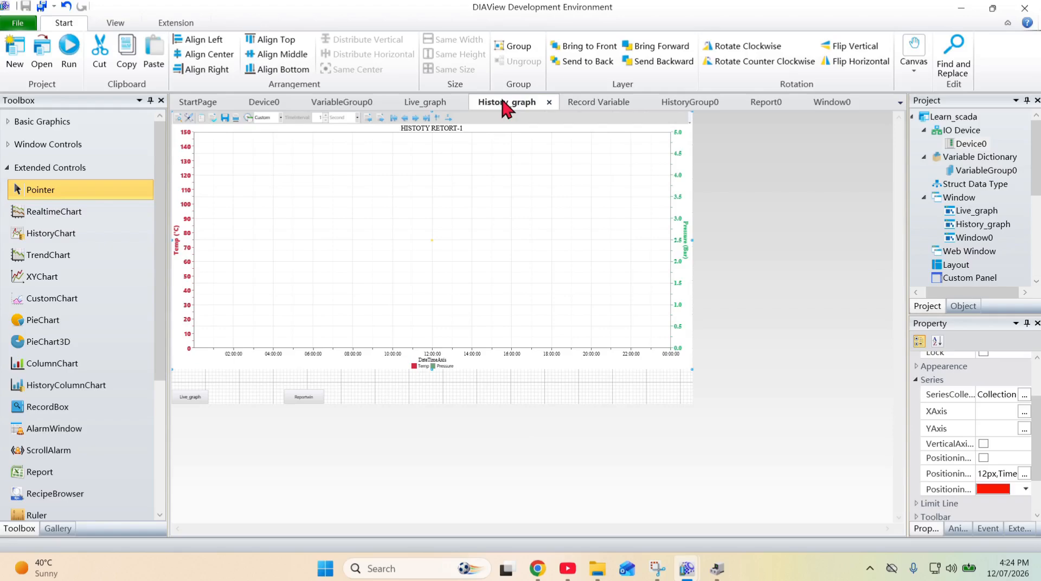
pyautogui.click(69, 54)
pyautogui.click(632, 310)
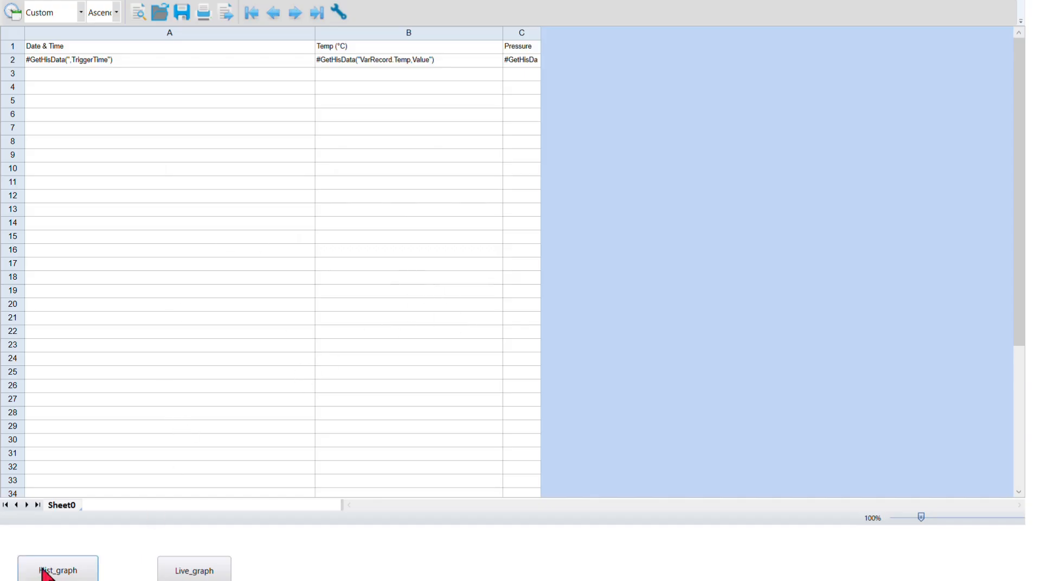
# Open the running live graph, show the value cursor on its temperature and pressure curves, and switch to the history chart
pyautogui.click(195, 571)
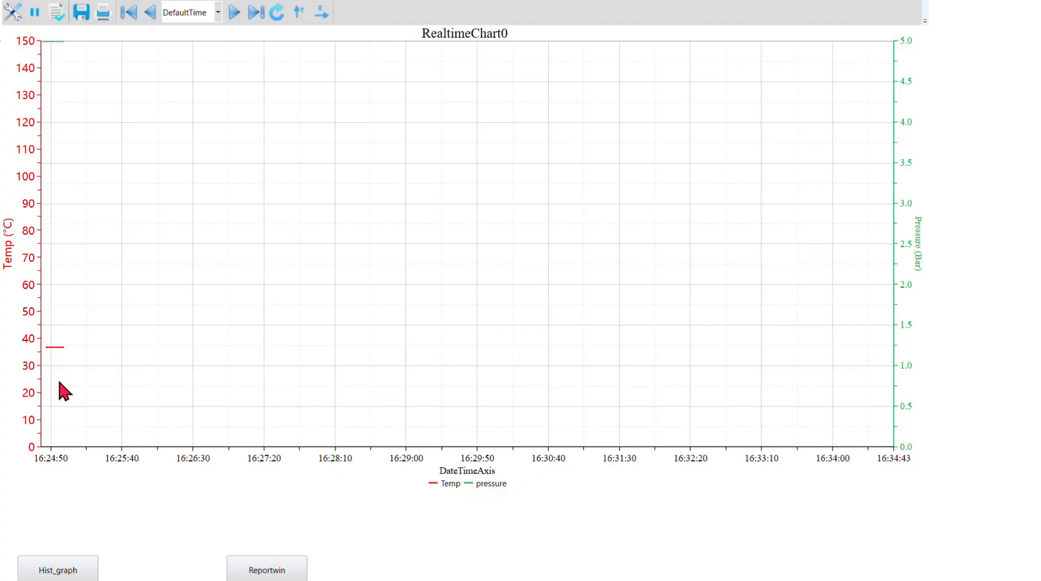
pyautogui.click(54, 16)
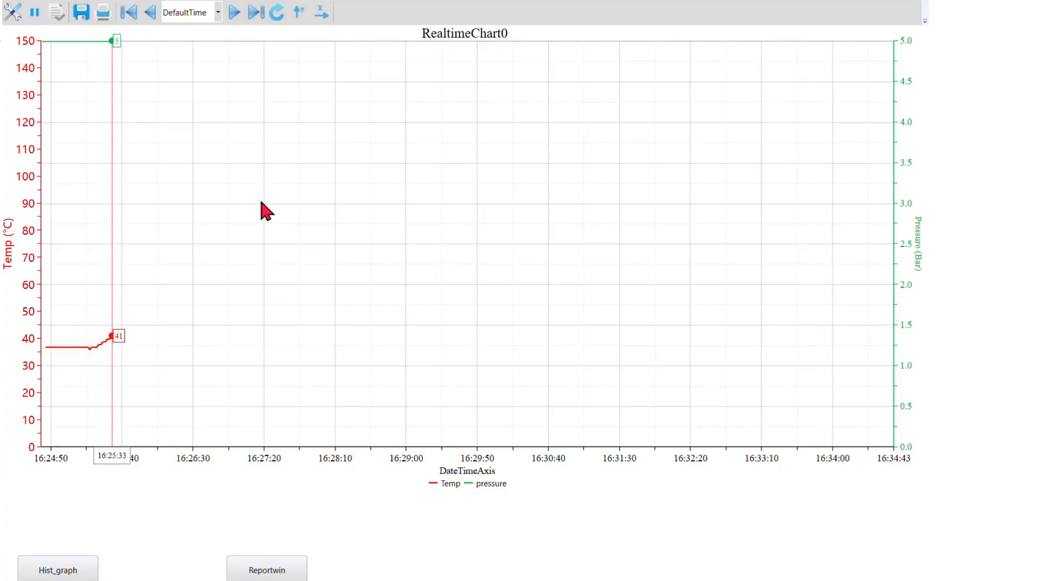
pyautogui.click(65, 570)
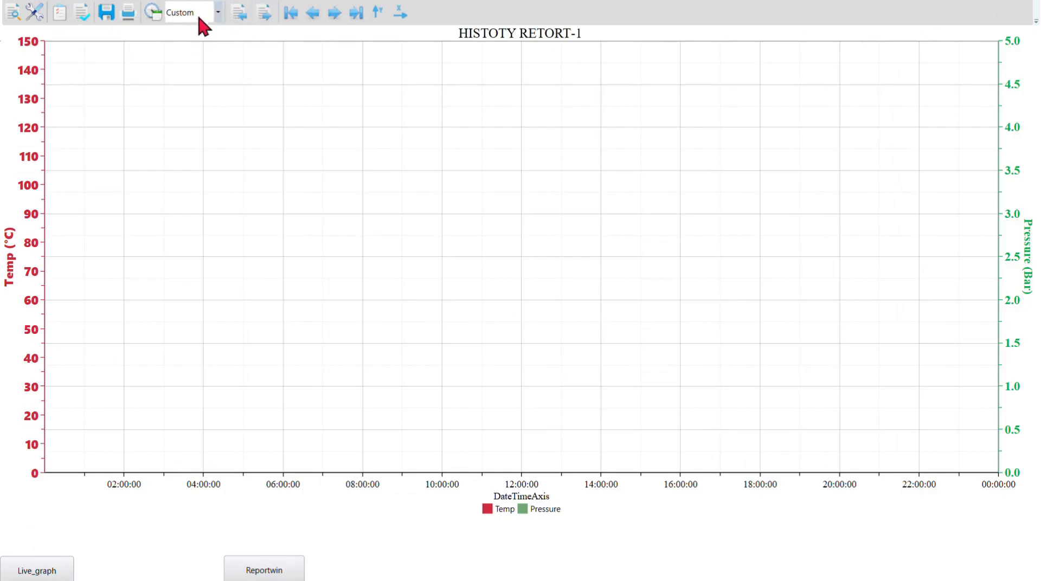
# Apply a custom query time to the history chart, July 12, 2026 from 4:24 to 4:25
pyautogui.click(218, 13)
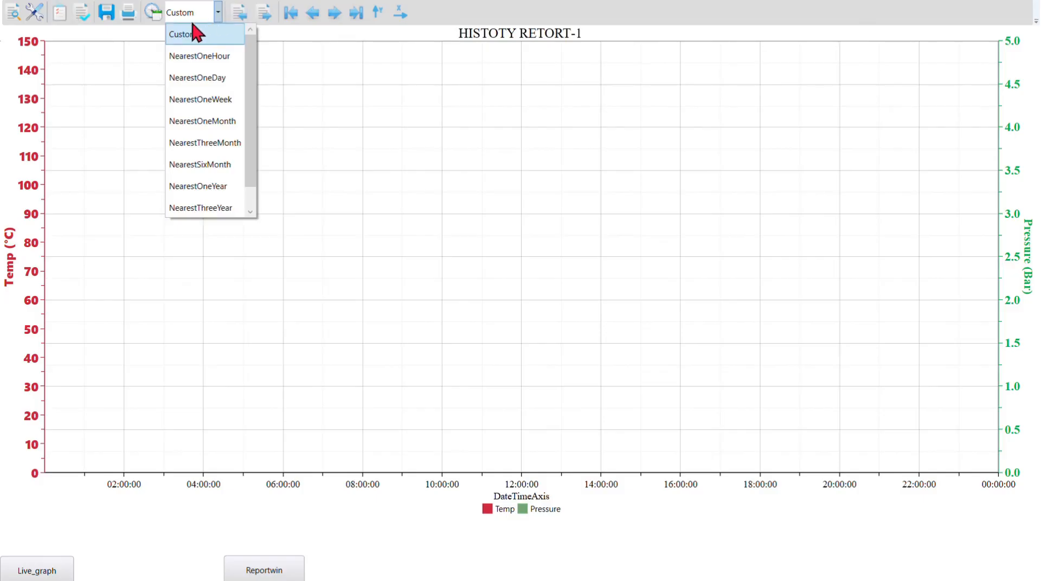
pyautogui.click(189, 33)
pyautogui.click(153, 13)
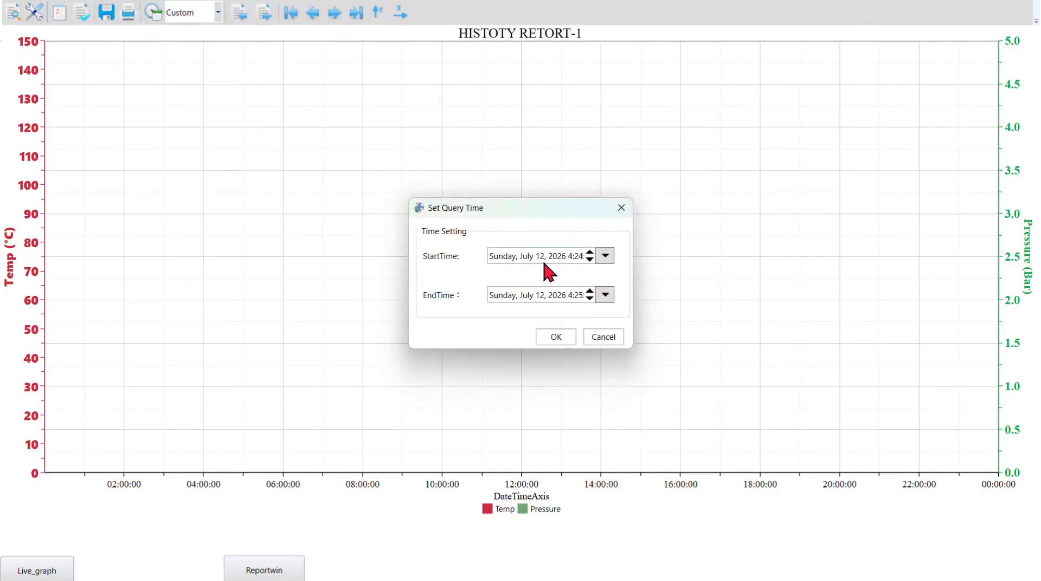
pyautogui.click(557, 339)
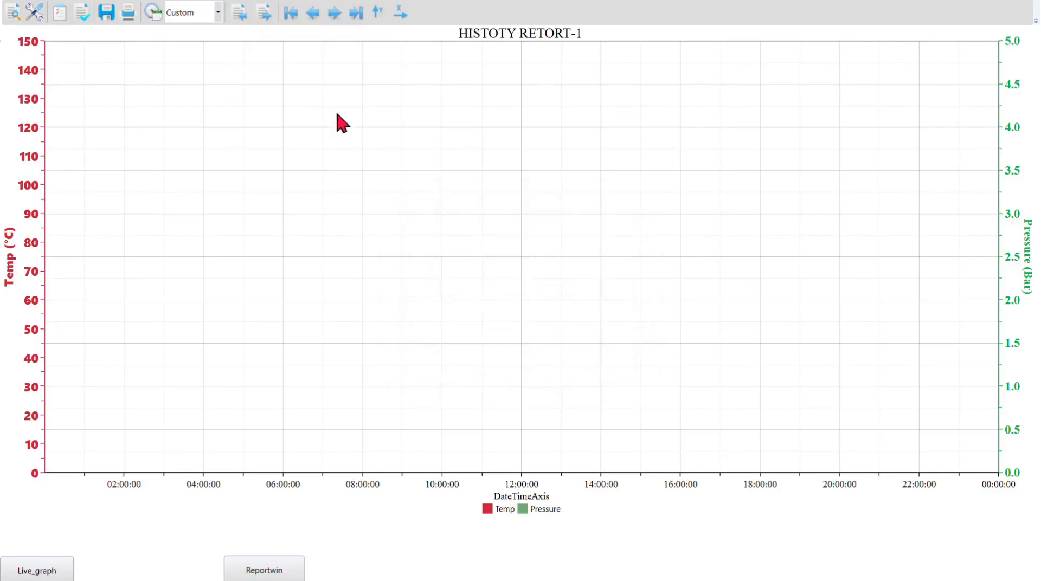
# Set the history chart's time range to NearestOneHour and query it to plot the recorded temperature and pressure
pyautogui.click(217, 12)
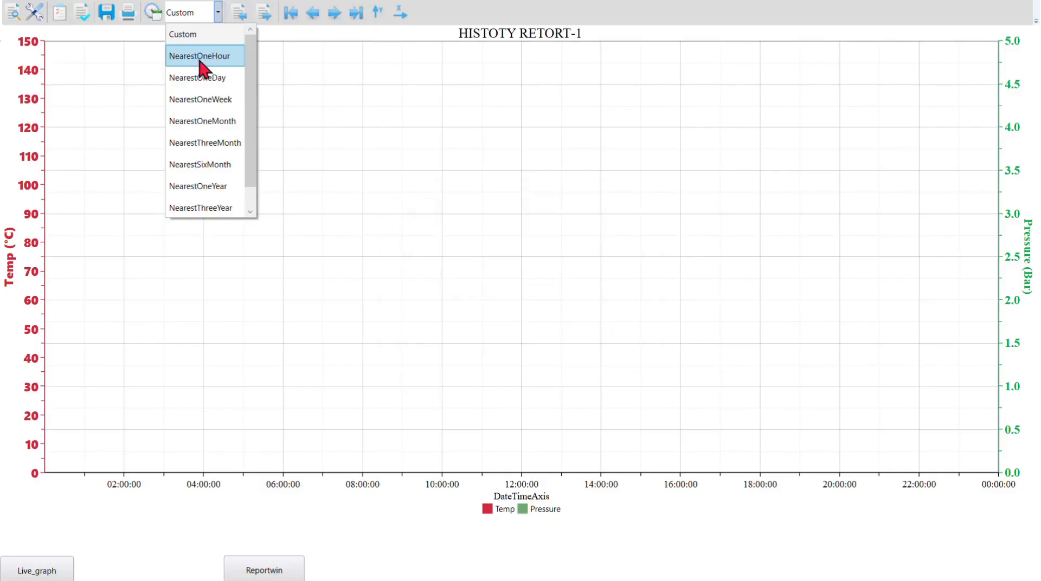
pyautogui.click(199, 58)
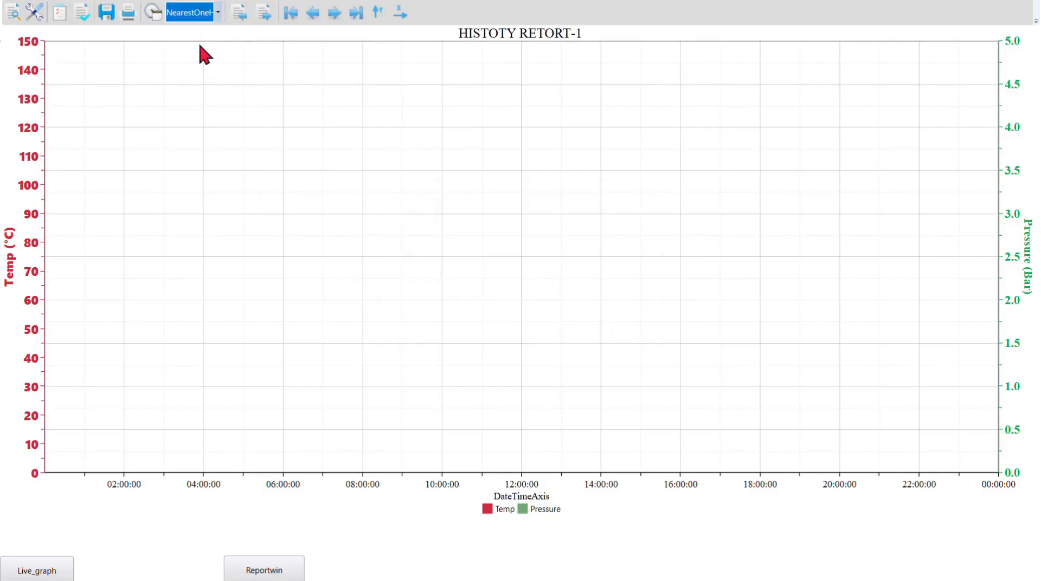
pyautogui.click(13, 22)
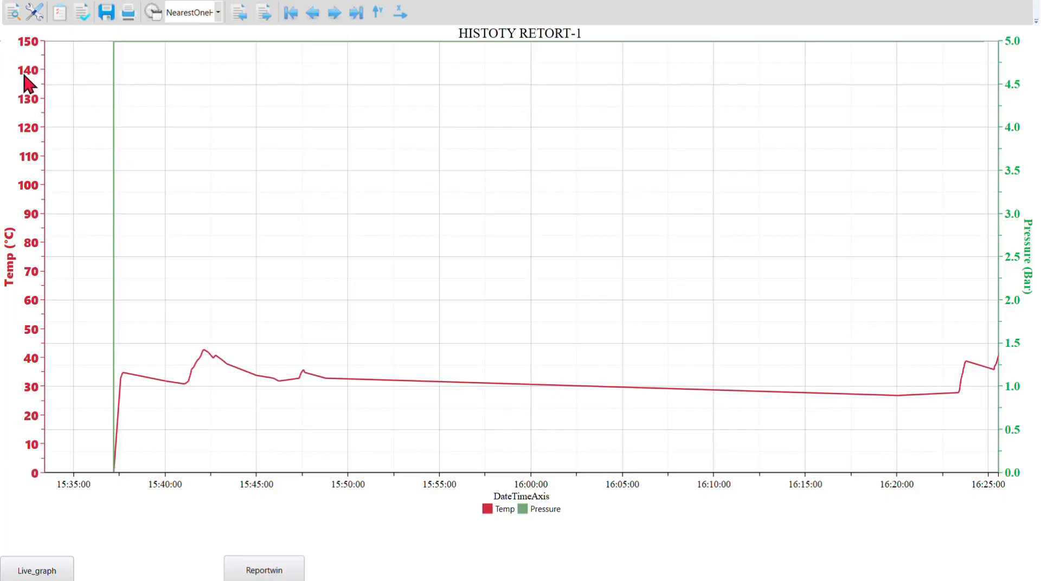
pyautogui.click(13, 15)
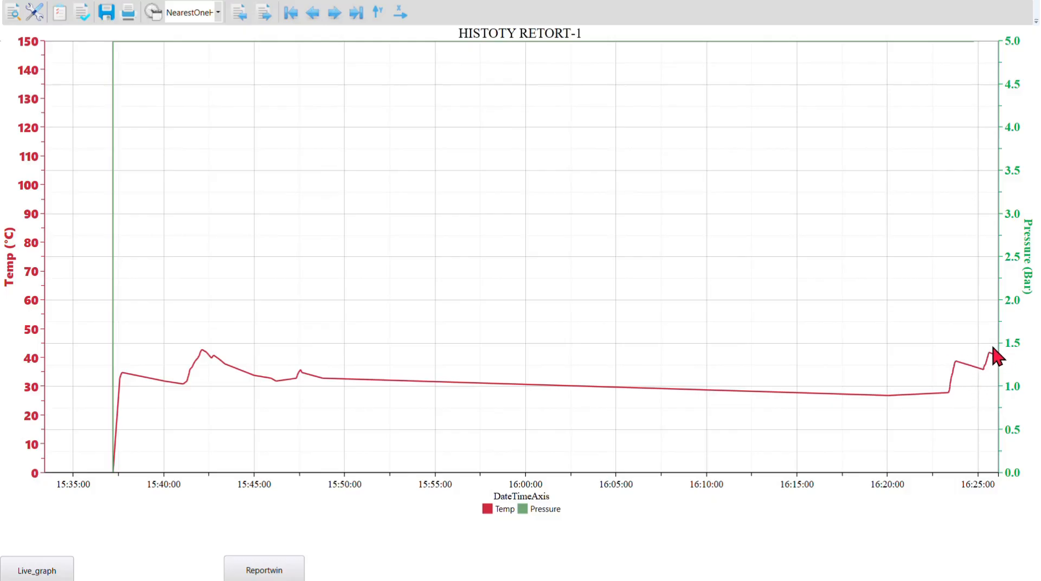
# Zoom in on the latest temperature readings in the history chart, refresh the query, and return to the full scale
pyautogui.scroll(4, 991, 375)
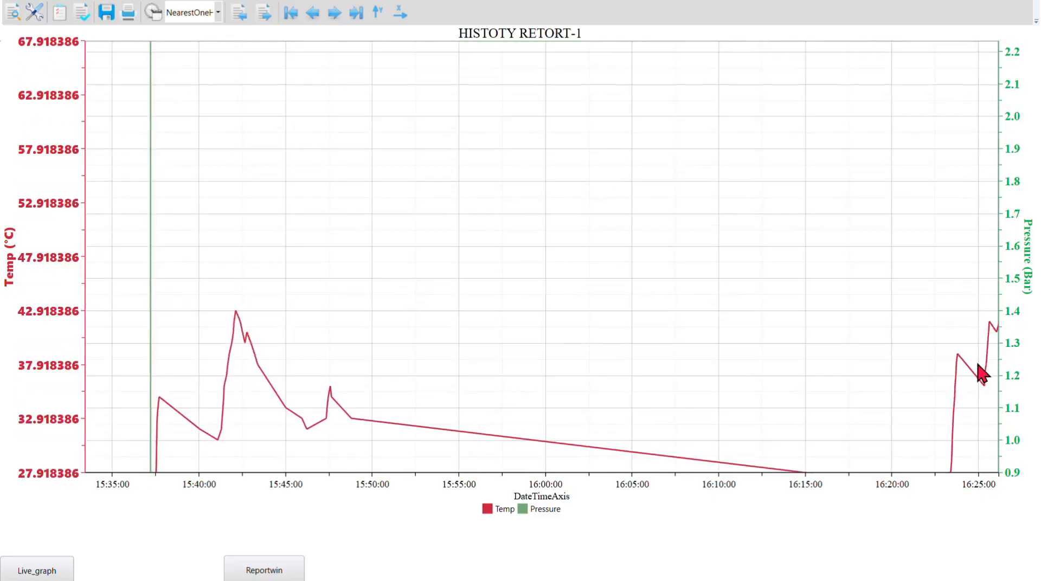
pyautogui.scroll(-2, 980, 379)
pyautogui.scroll(3, 981, 382)
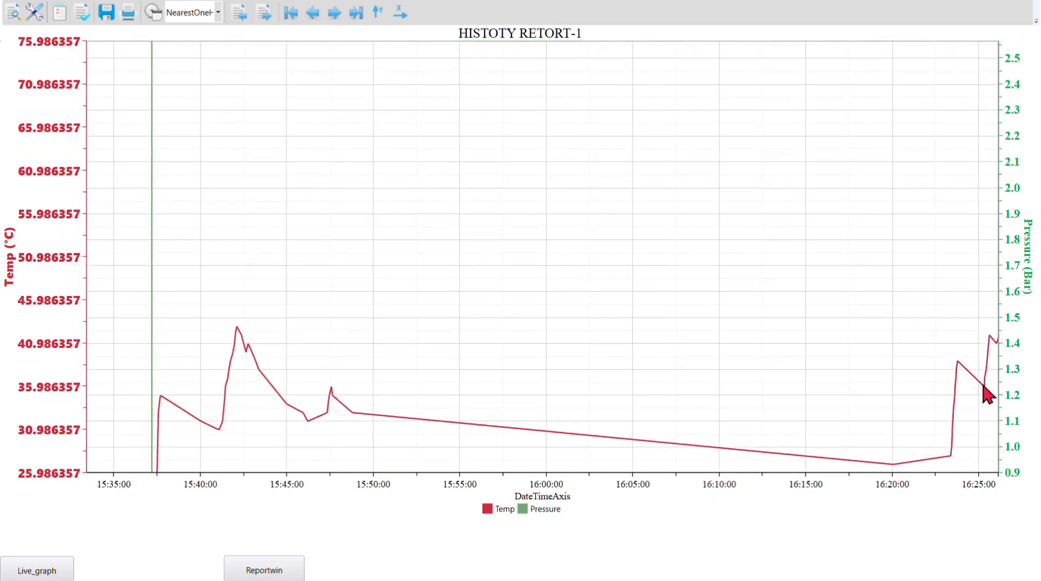
pyautogui.click(16, 17)
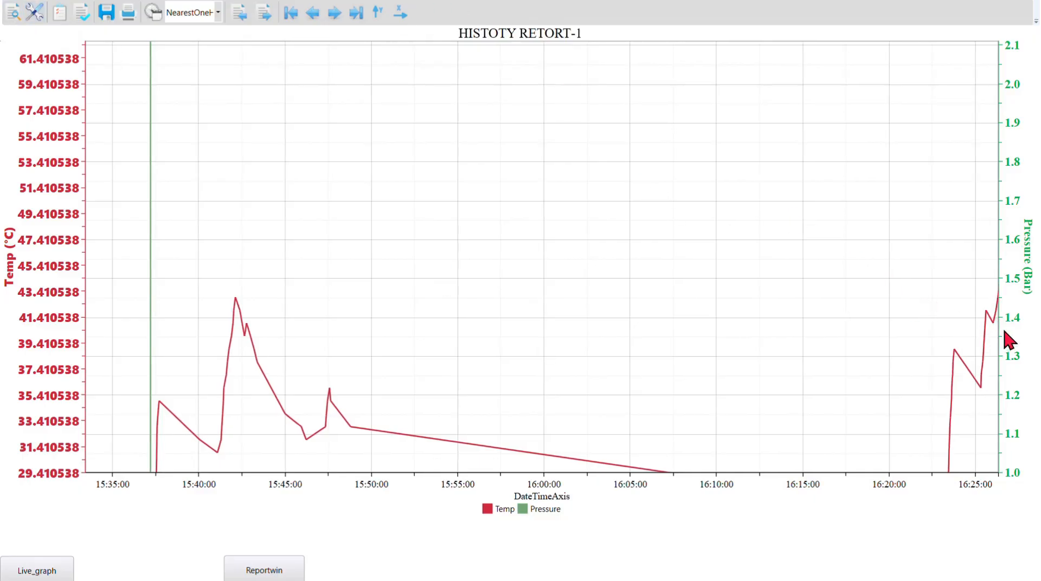
pyautogui.scroll(-14, 835, 295)
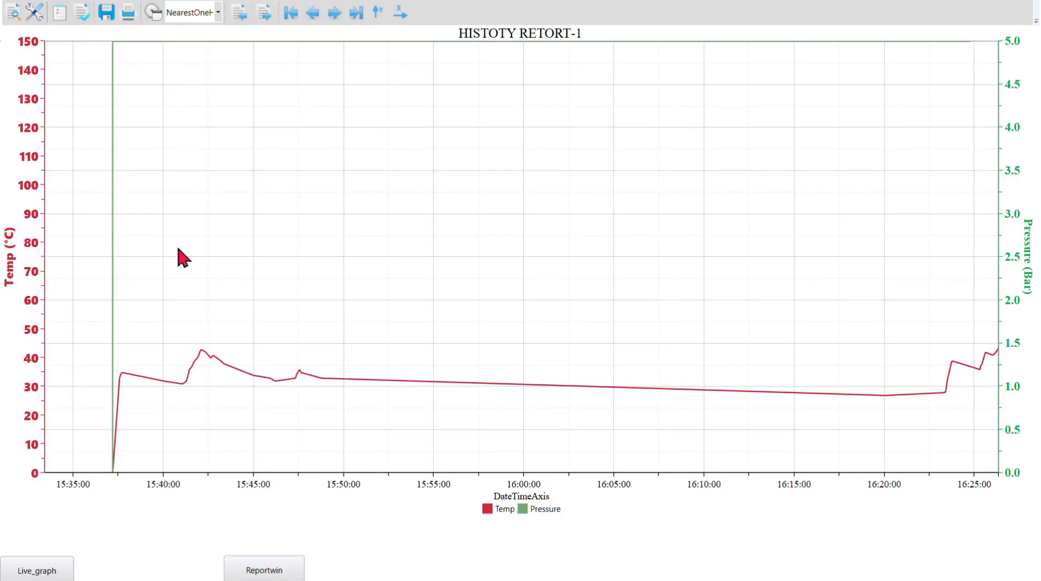
# Open the report window, set its time range to NearestOneHour, and query the recorded temperature and pressure data
pyautogui.click(278, 571)
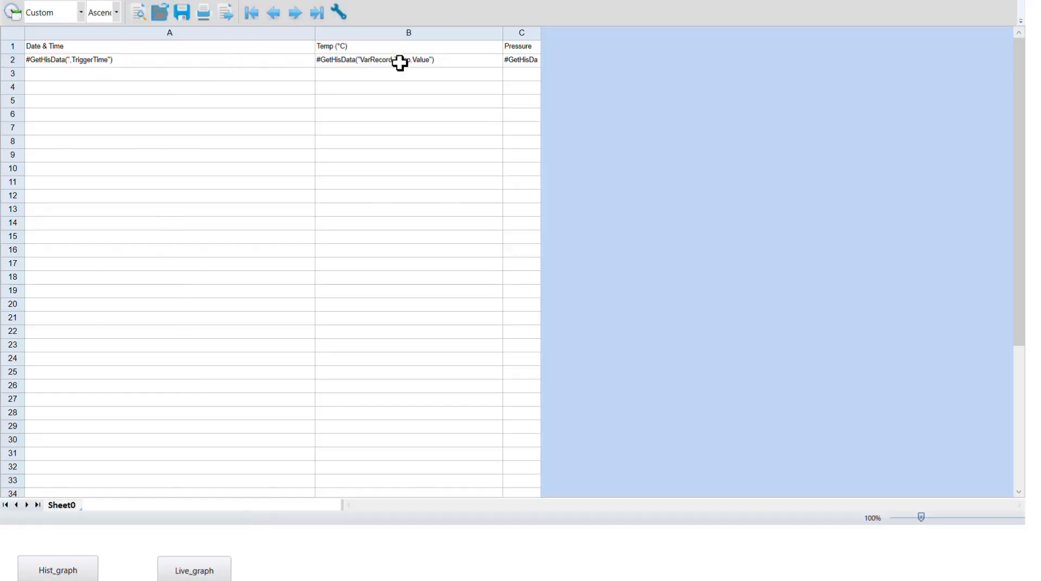
pyautogui.click(80, 12)
pyautogui.click(84, 55)
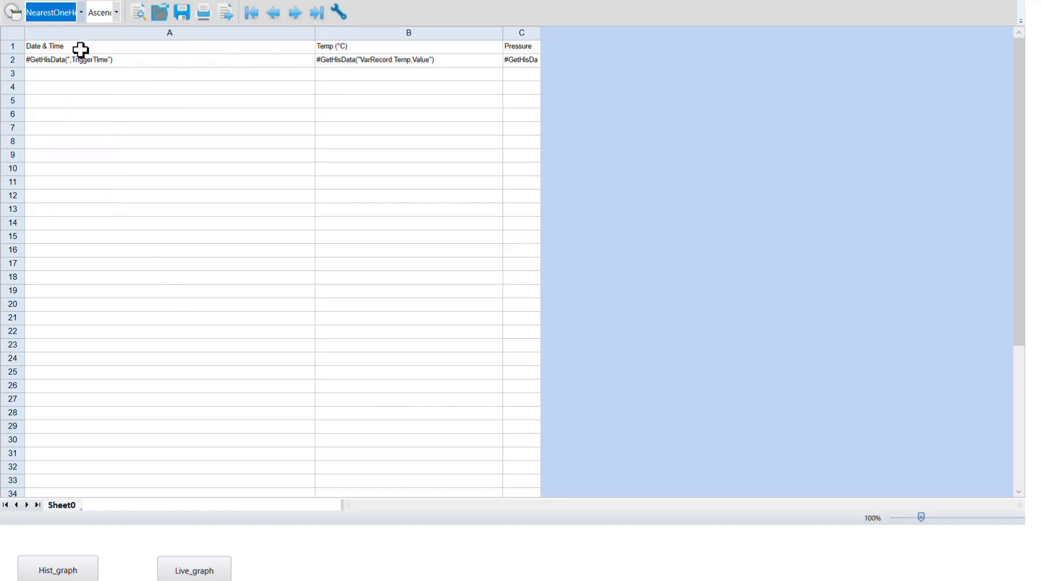
pyautogui.click(135, 14)
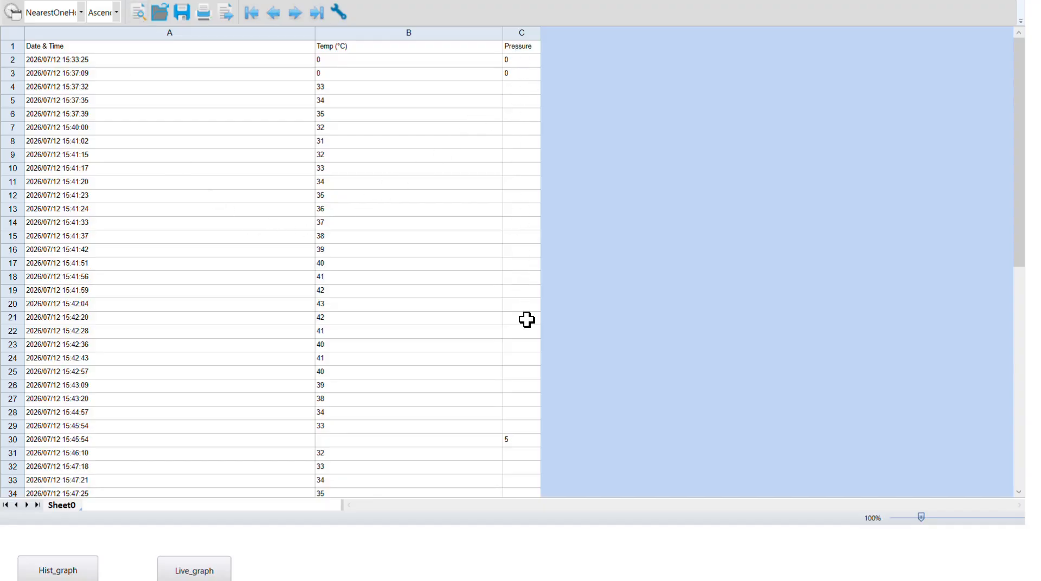
# Review the report's date, temperature and pressure rows down to the latest record, and return to the history graph
pyautogui.scroll(-10, 526, 320)
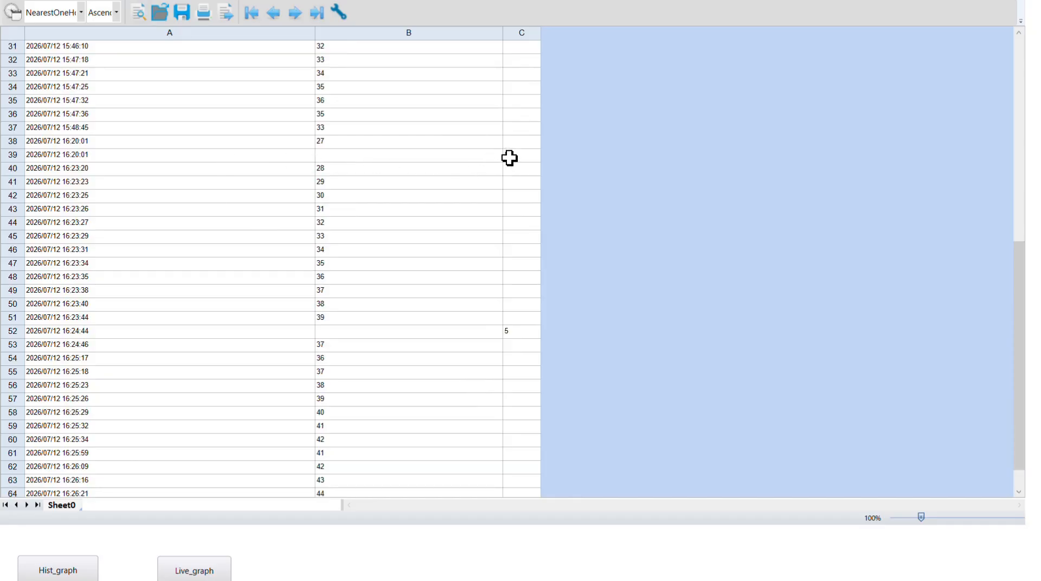
pyautogui.scroll(-1, 502, 343)
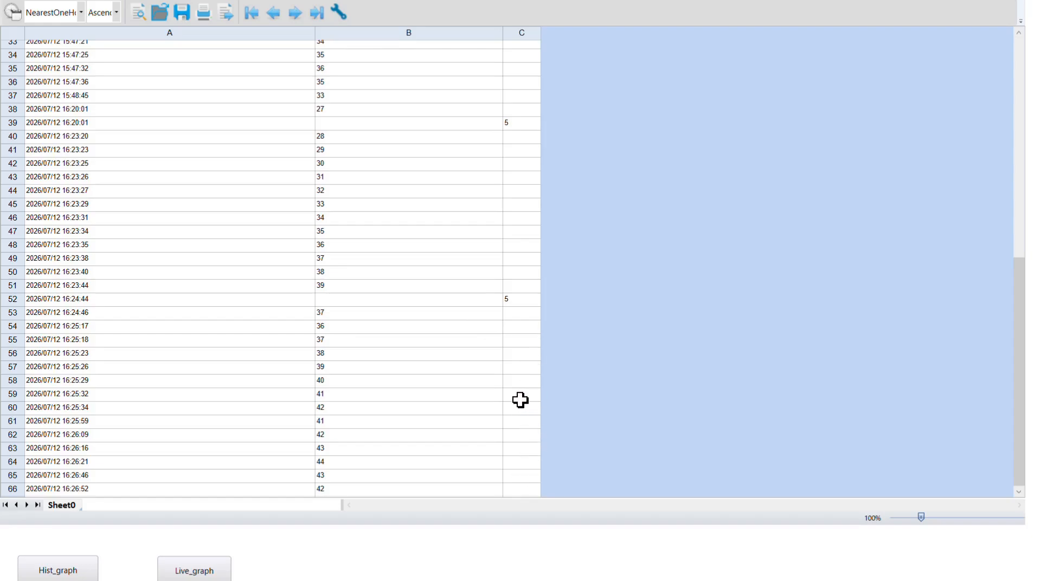
pyautogui.scroll(10, 333, 369)
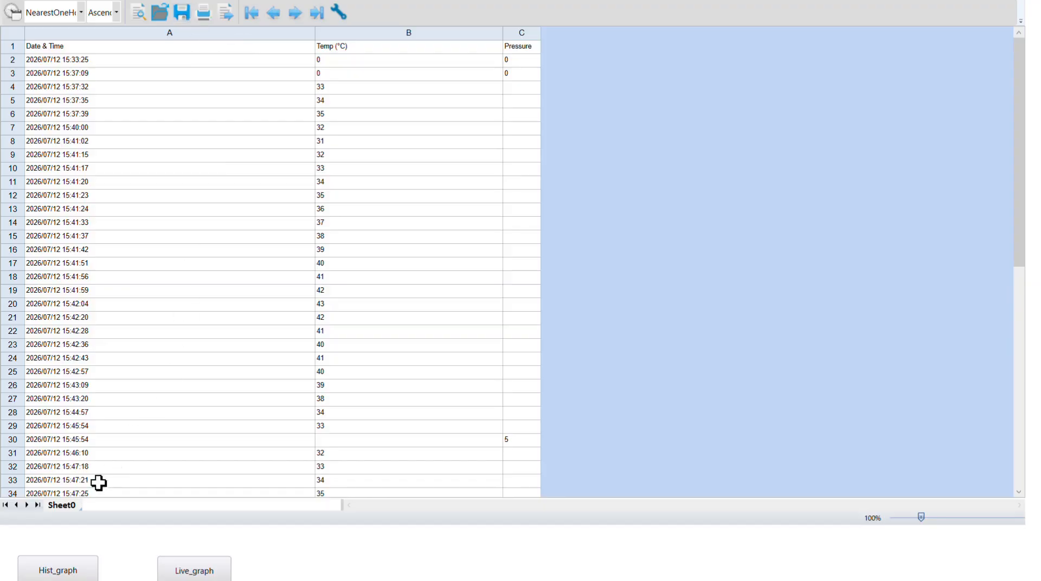
pyautogui.click(60, 572)
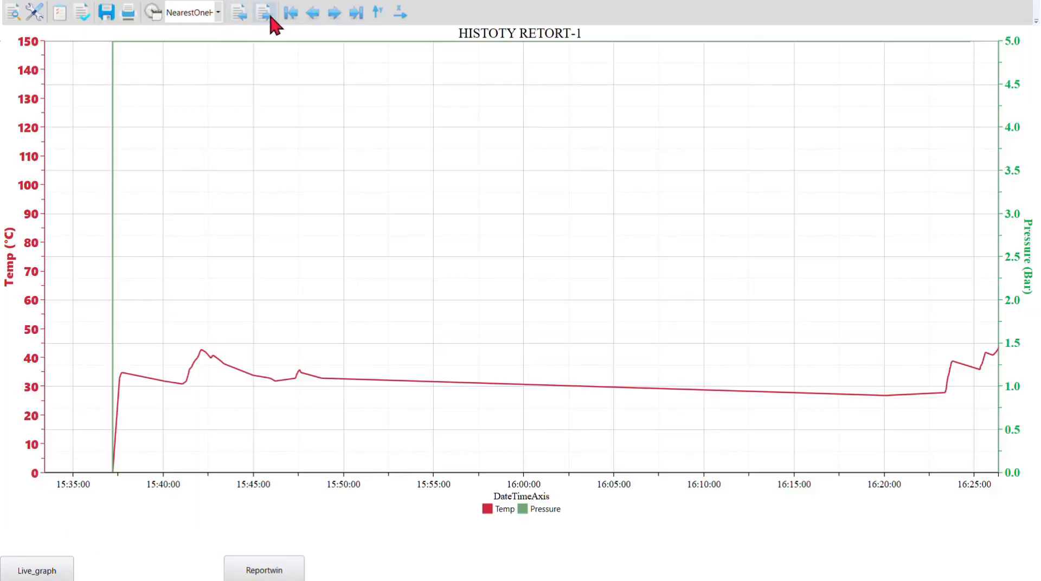